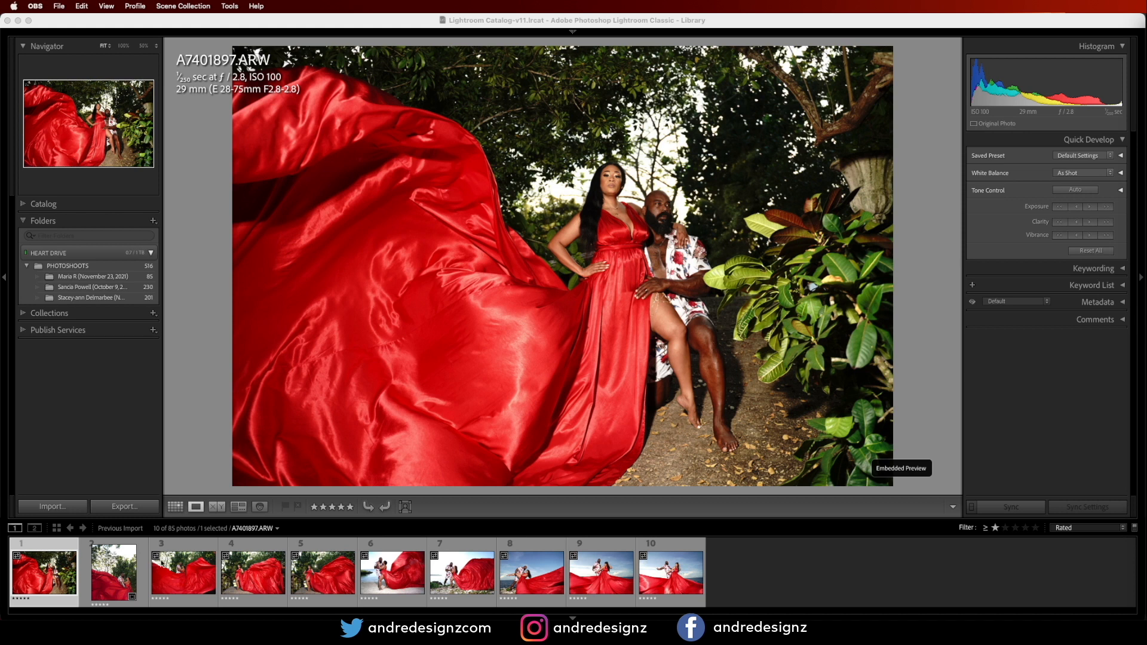
Step: Look through the ten rated photos of the shoot in the Lightroom filmstrip
left_click(96, 583)
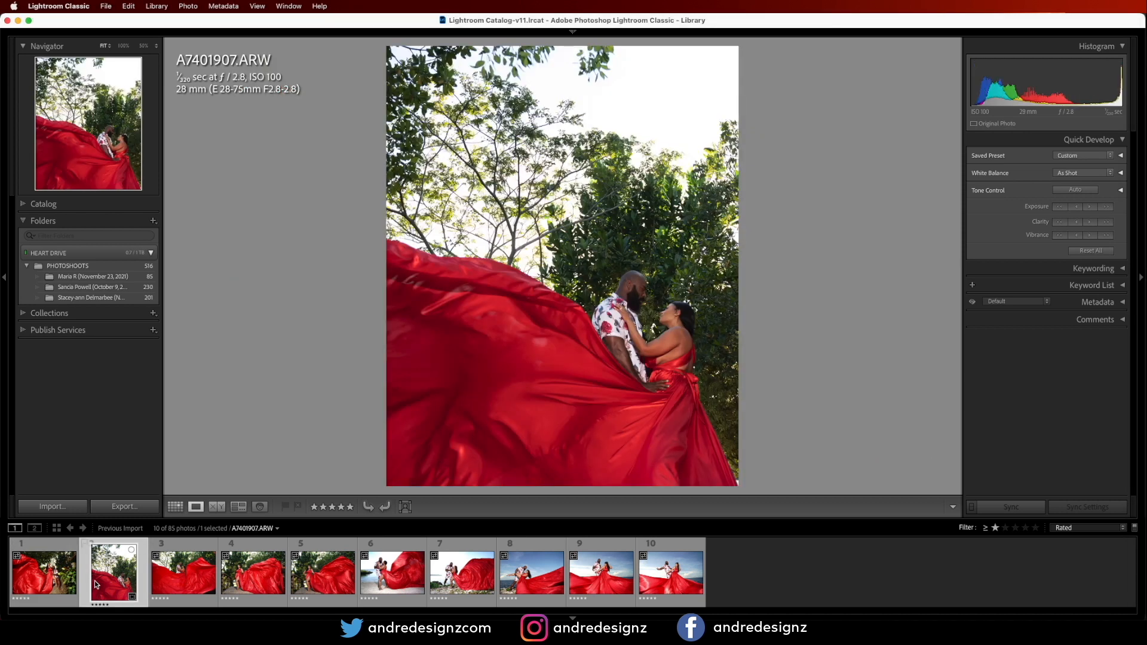
key("Right")
key("Right")
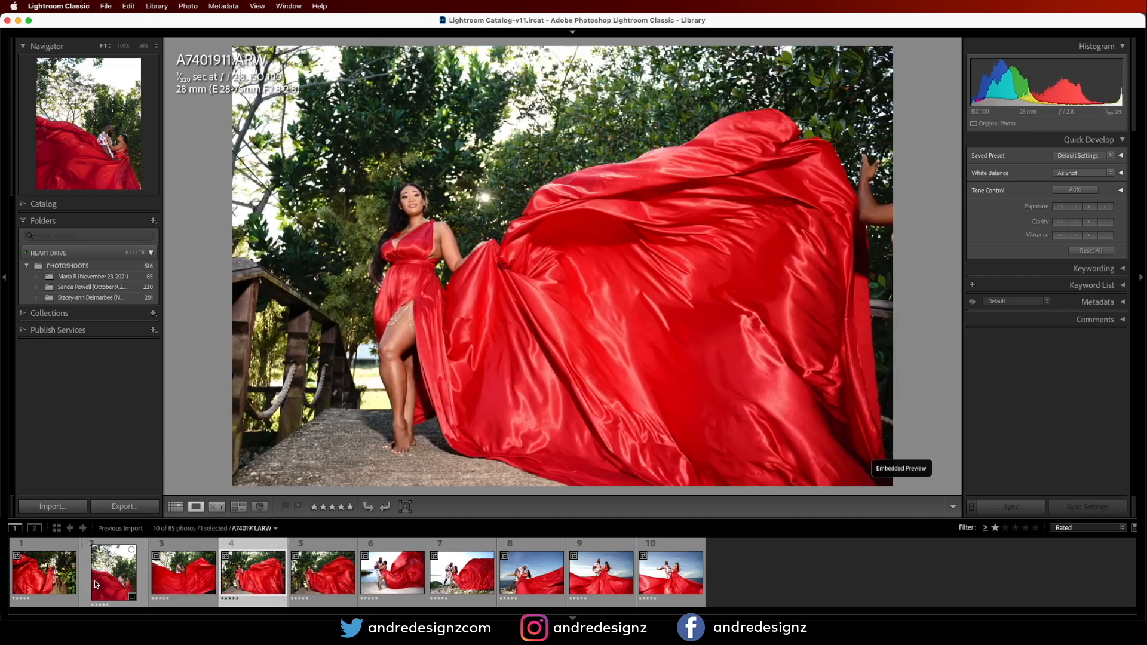
key("Right")
key("Right")
key("Right")
key("Right")
key("Right")
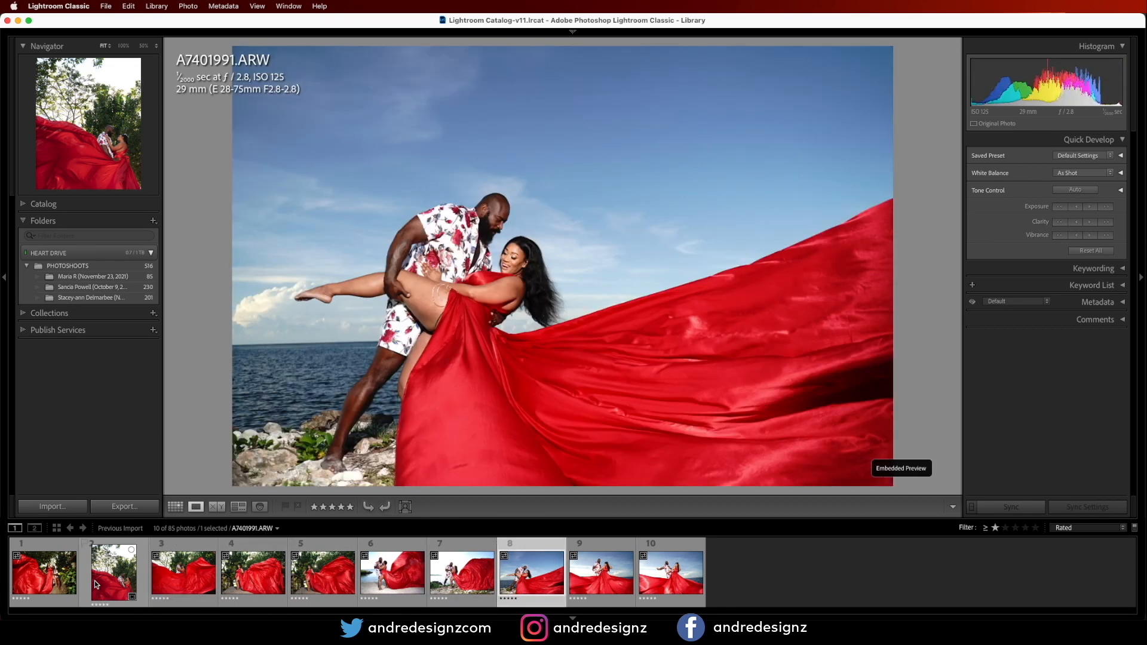
key("Right")
key("Right")
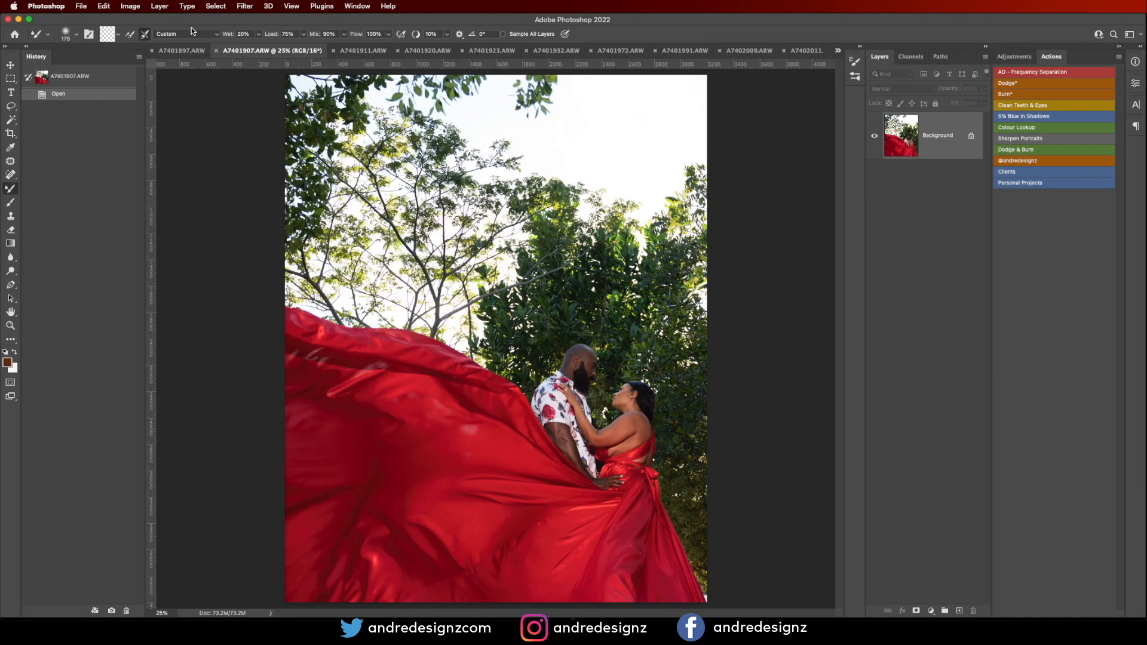
Step: Switch to Photoshop and bring up the A7401897.ARW photo for inspection
left_click(181, 51)
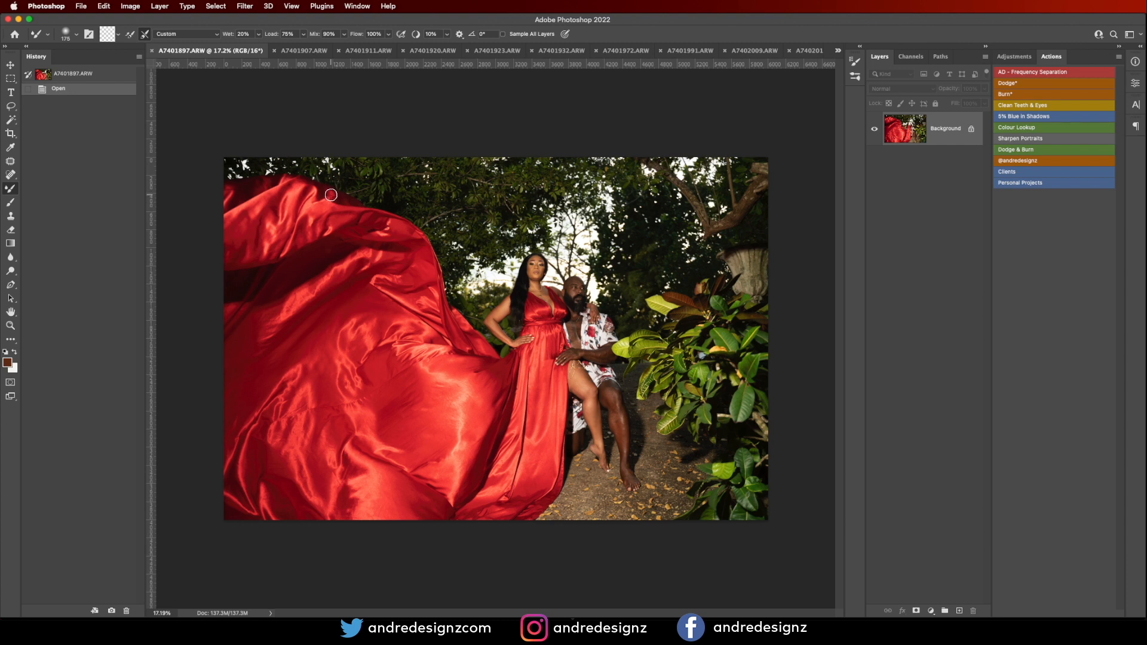
scroll(433, 257, "up", 5)
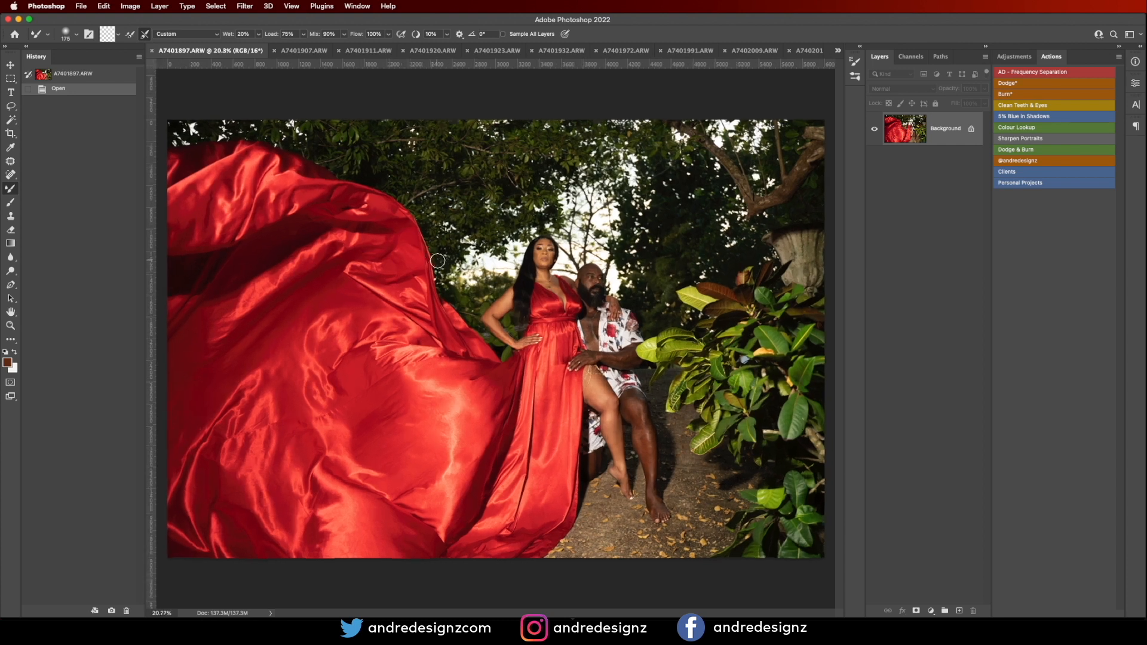
scroll(535, 273, "down", 5)
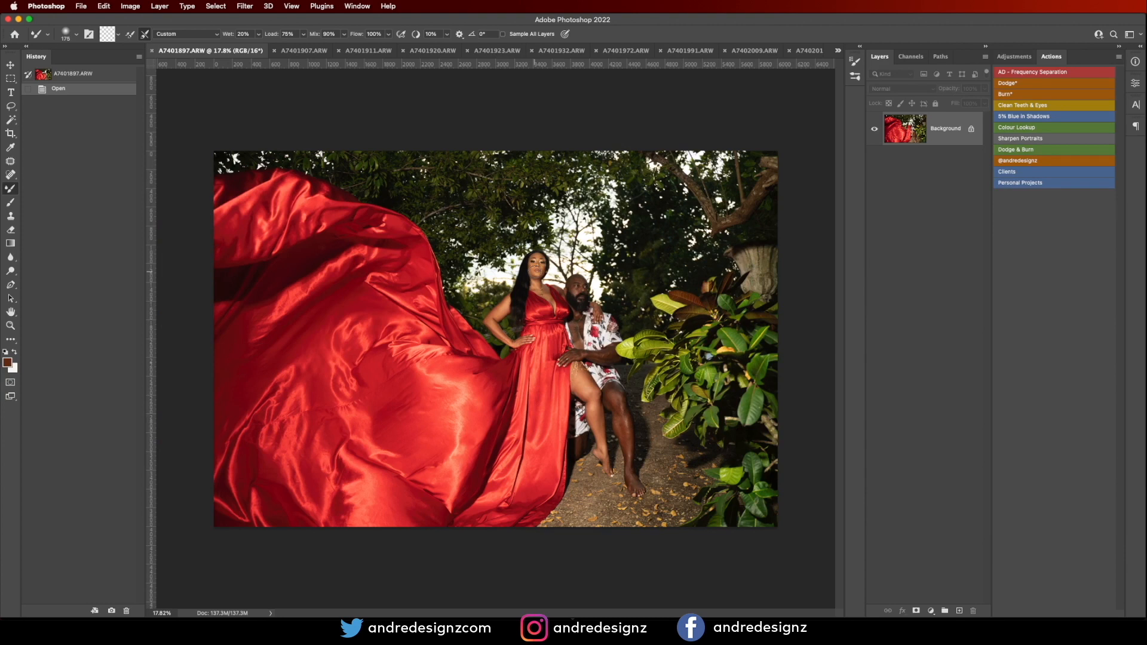
scroll(535, 270, "up", 1)
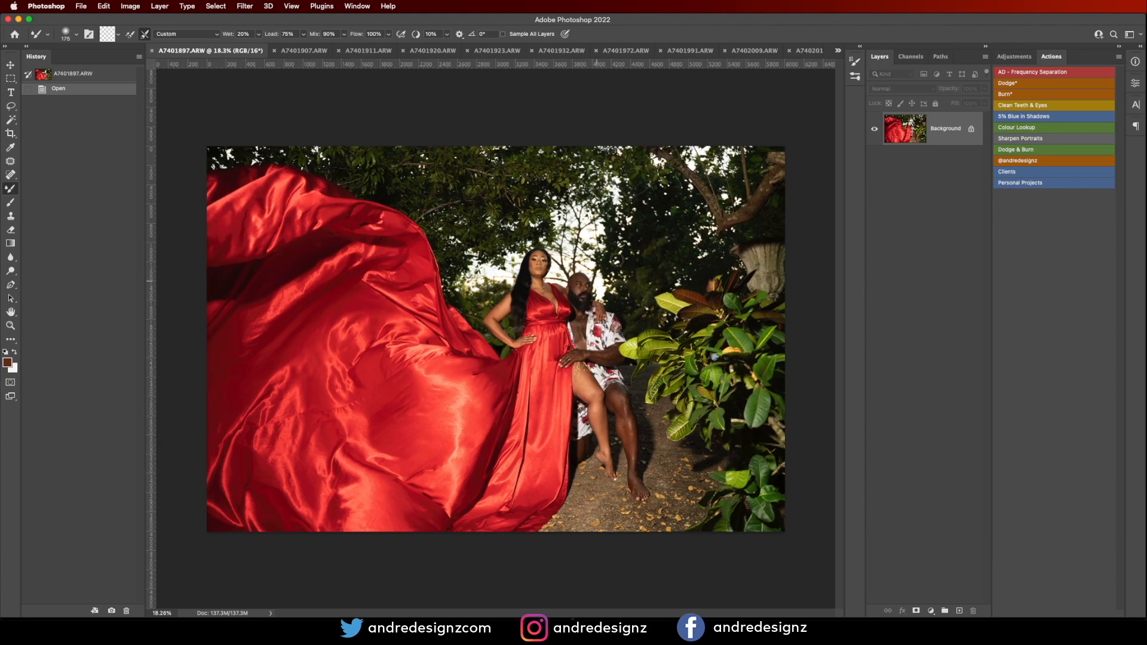
Step: Duplicate the Background layer and open the copy in the Camera Raw Filter
left_click_drag(937, 140, 958, 607)
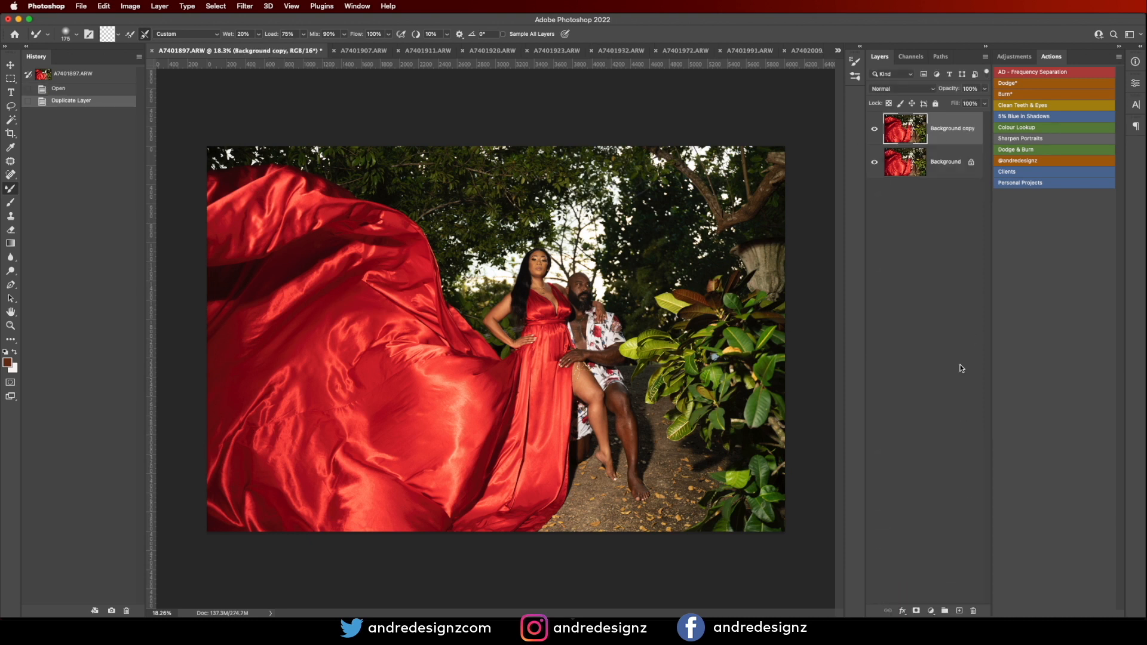
left_click(248, 8)
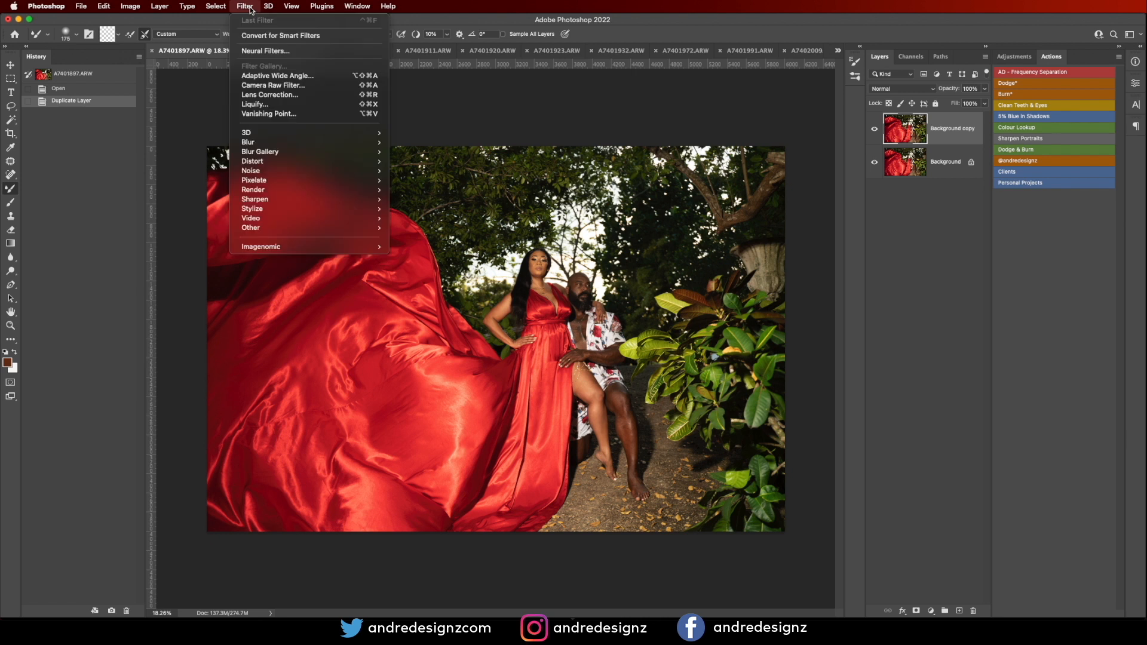
left_click(290, 88)
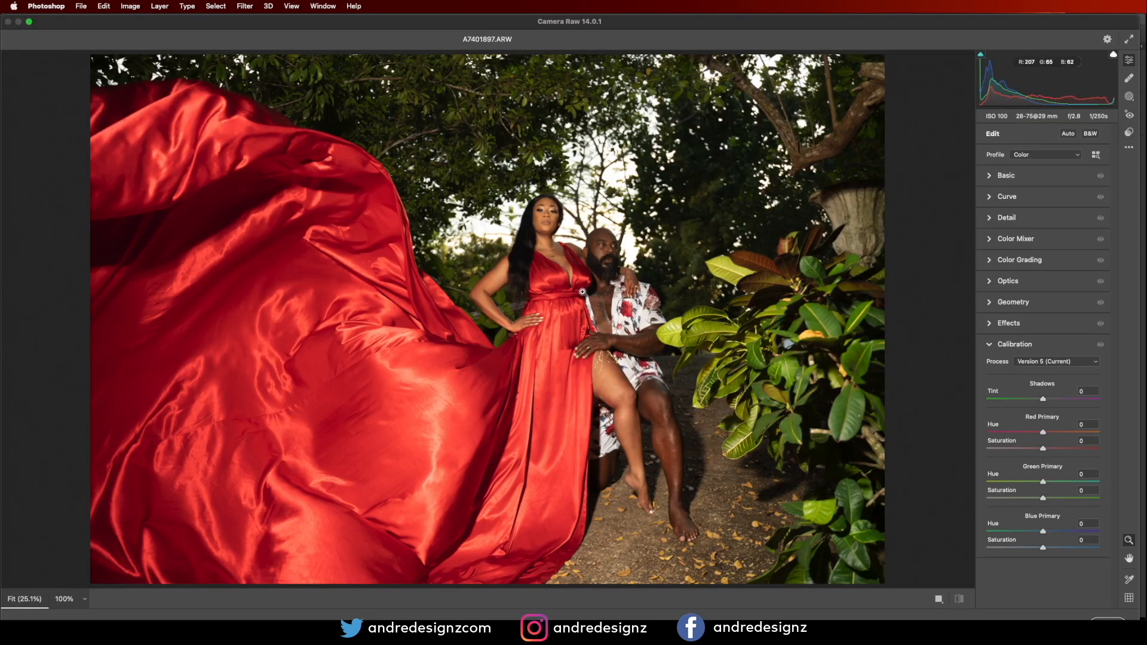
Step: Apply the automatic tone adjustment and set the white balance temperature to -7
left_click(1067, 134)
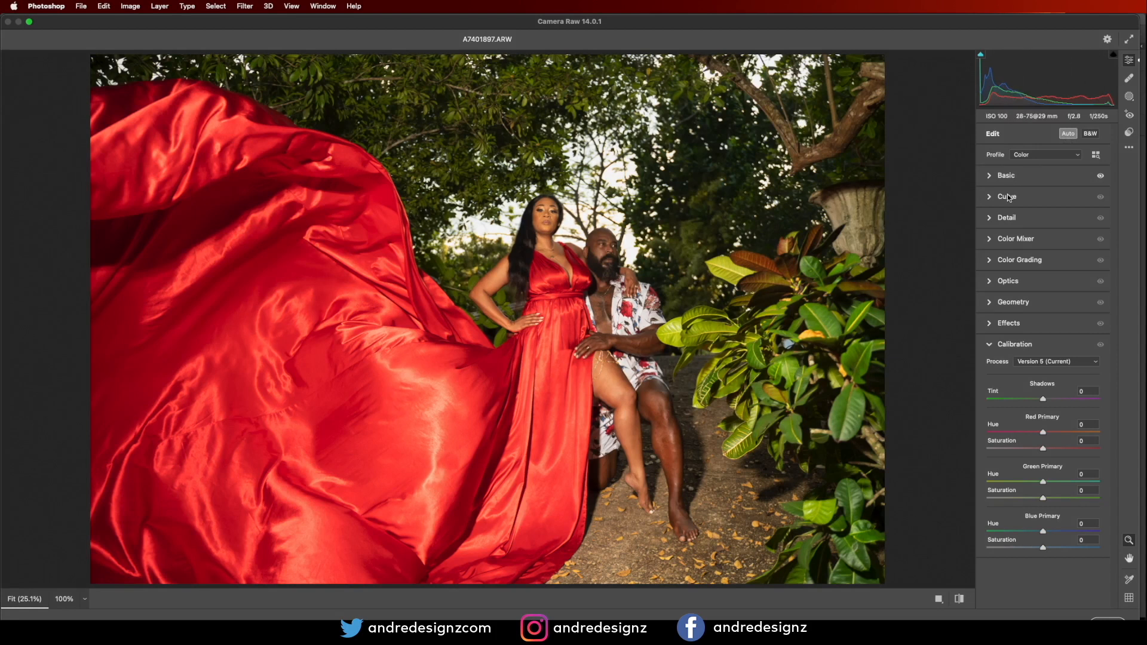
left_click(1004, 177)
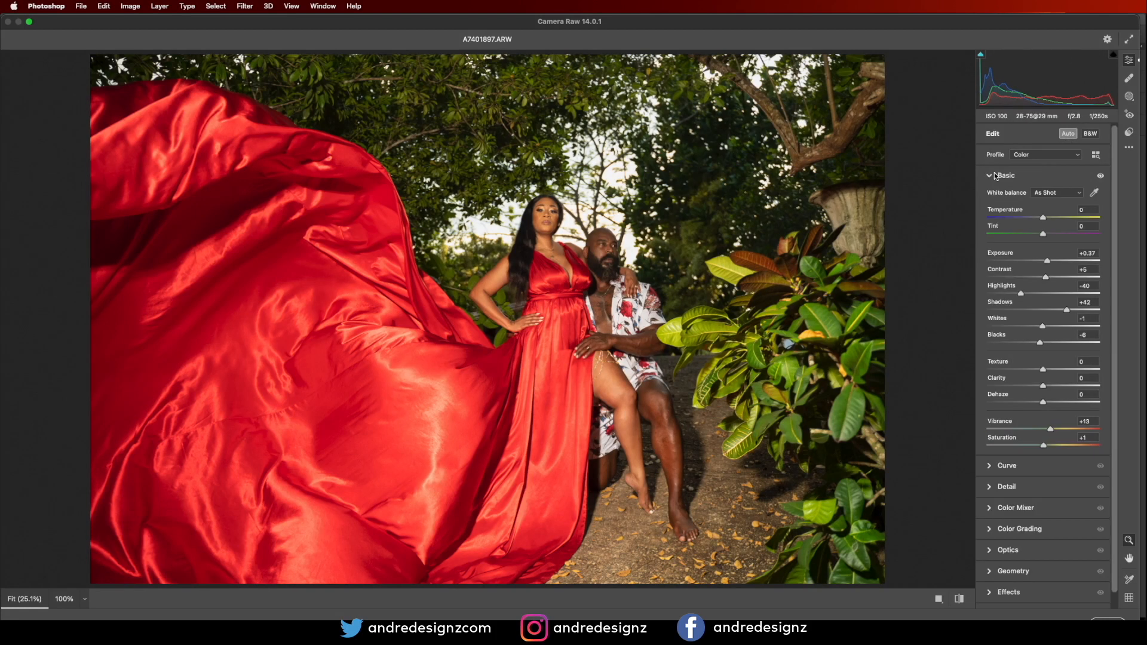
left_click(1043, 219)
left_click_drag(1039, 218, 1040, 219)
left_click_drag(1115, 437, 1112, 477)
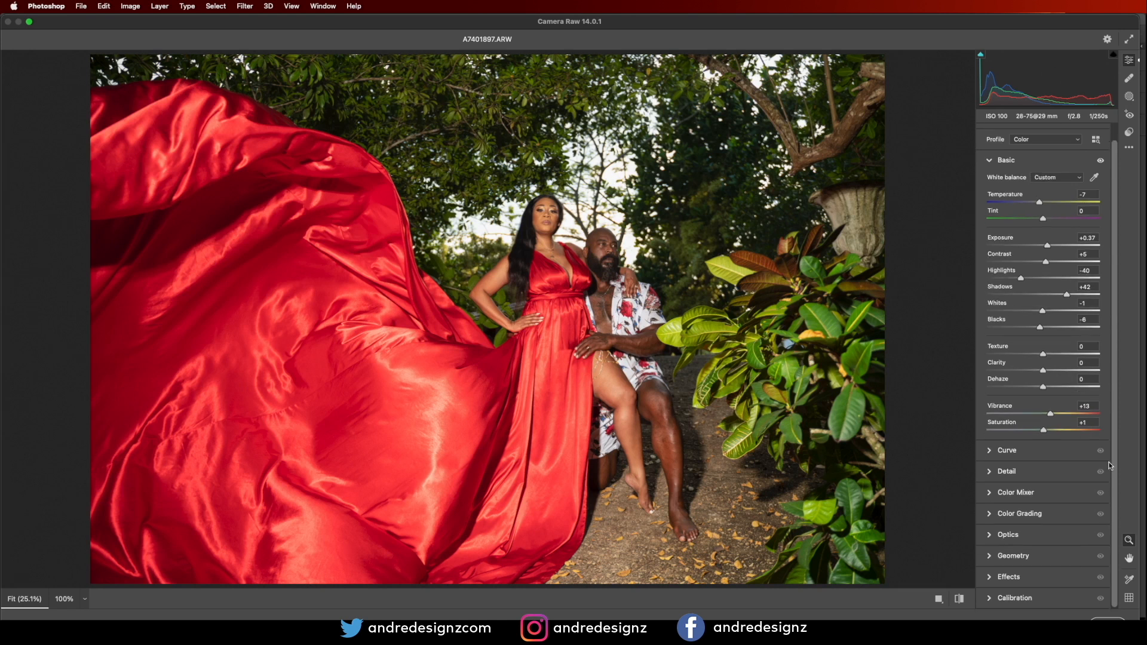
Step: Apply the Warm Tone user preset to the photo and return to the edit settings
left_click(1129, 132)
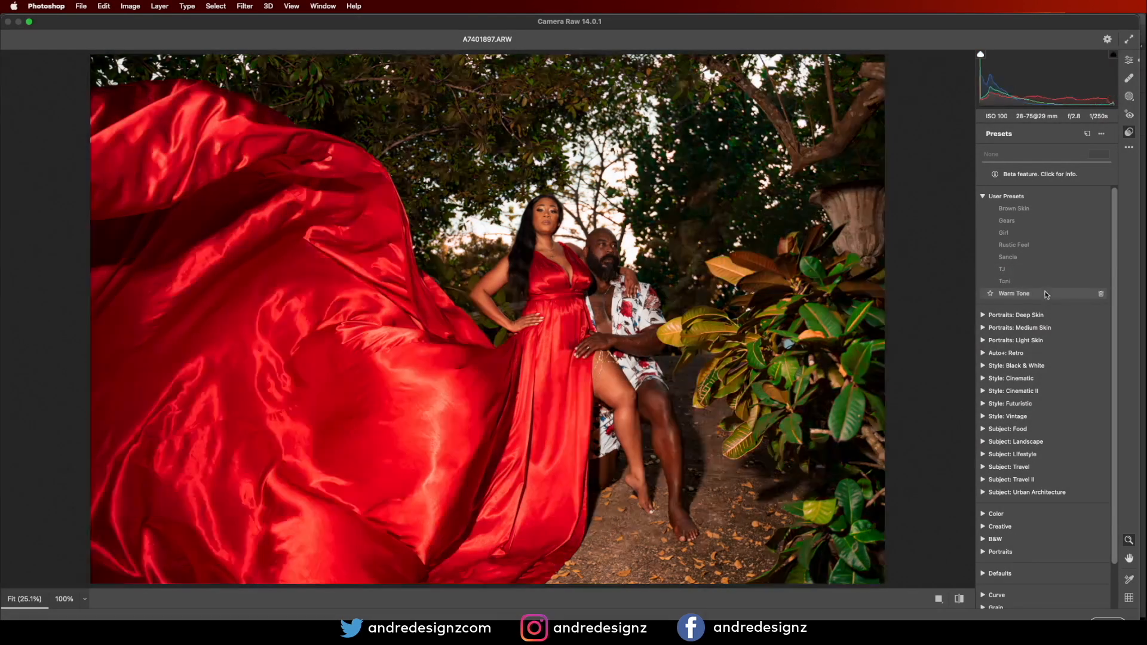
left_click(1047, 295)
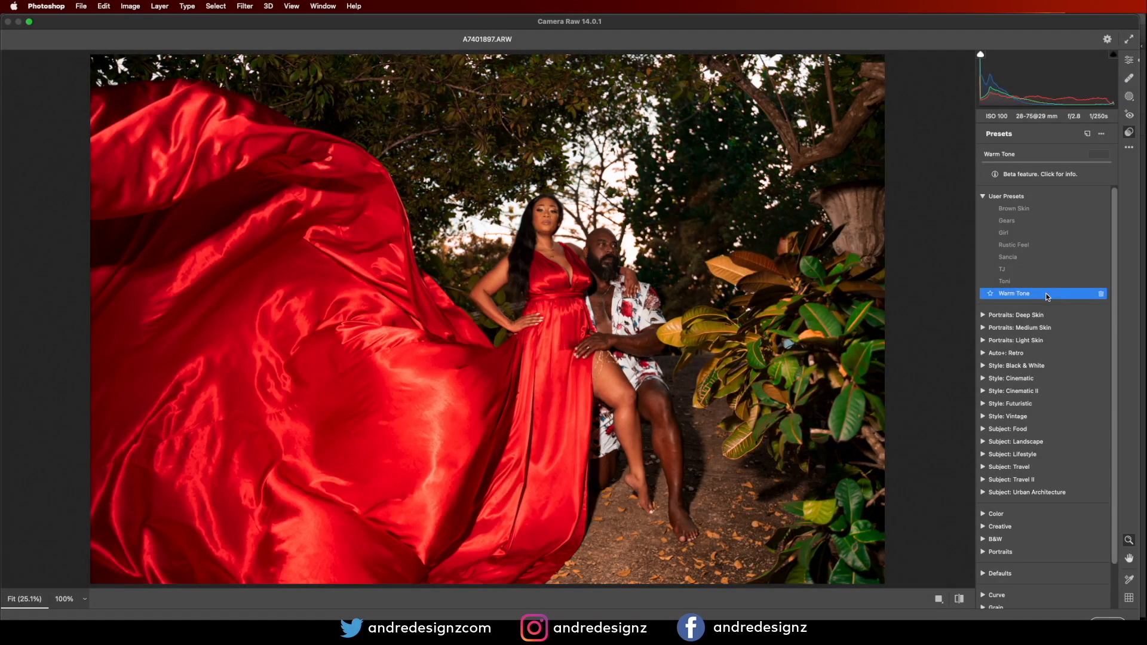
left_click(1127, 60)
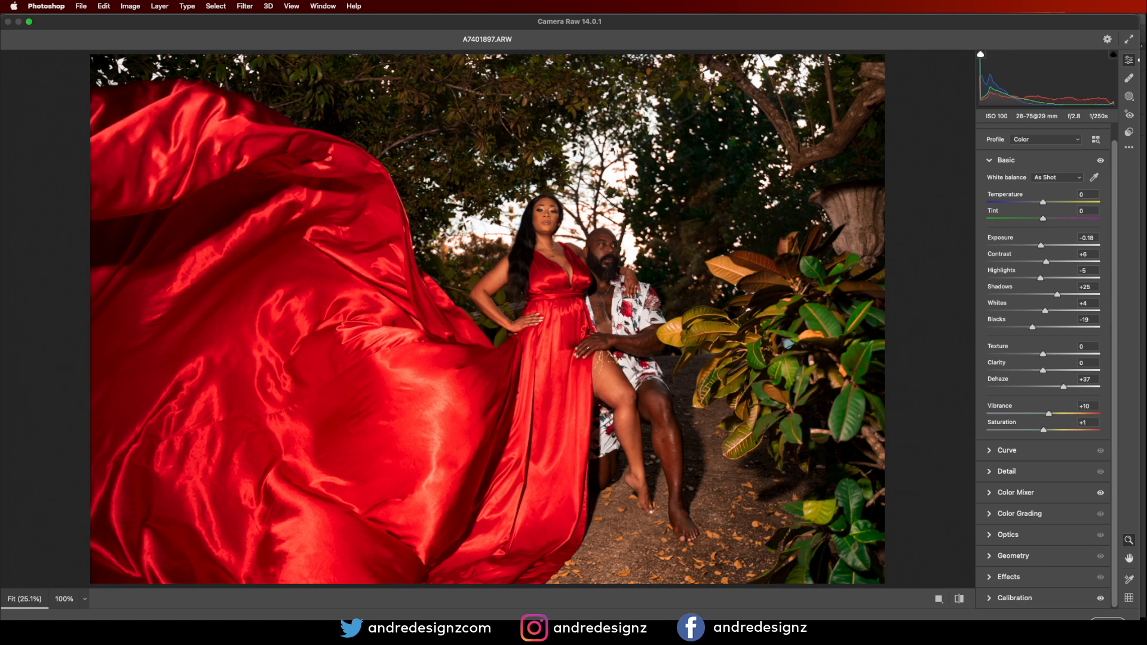
Step: Switch to Safari, view the downloads page of andredesignz.com, and return to Camera Raw
key("super+Tab")
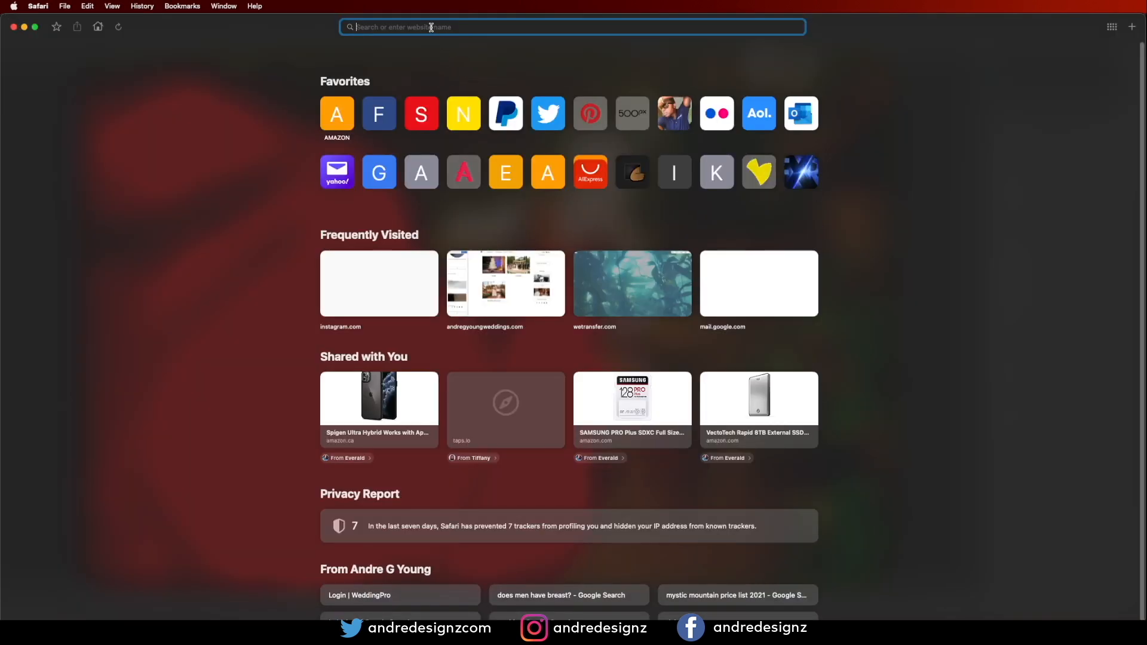
type("andredesignz.com")
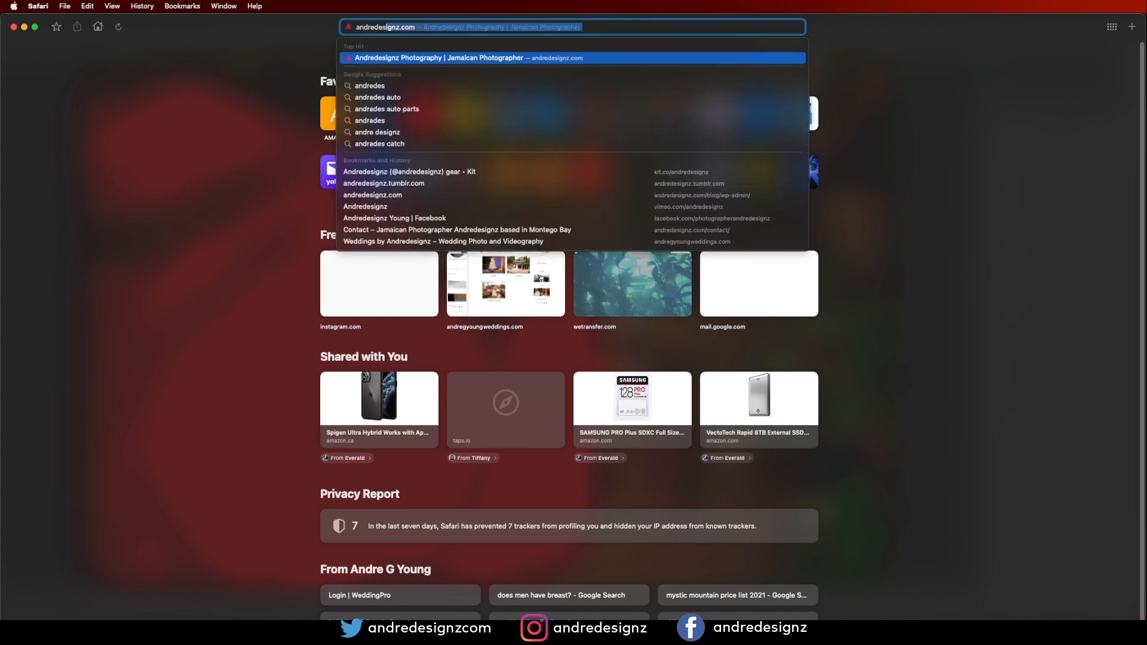
key("Return")
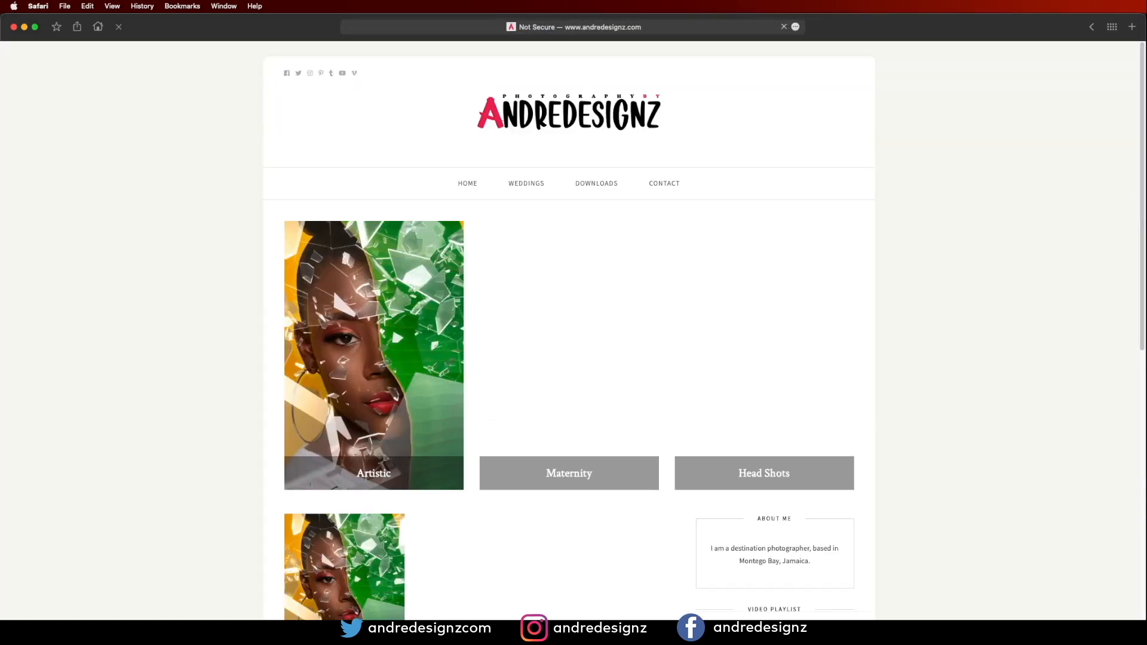
left_click(597, 184)
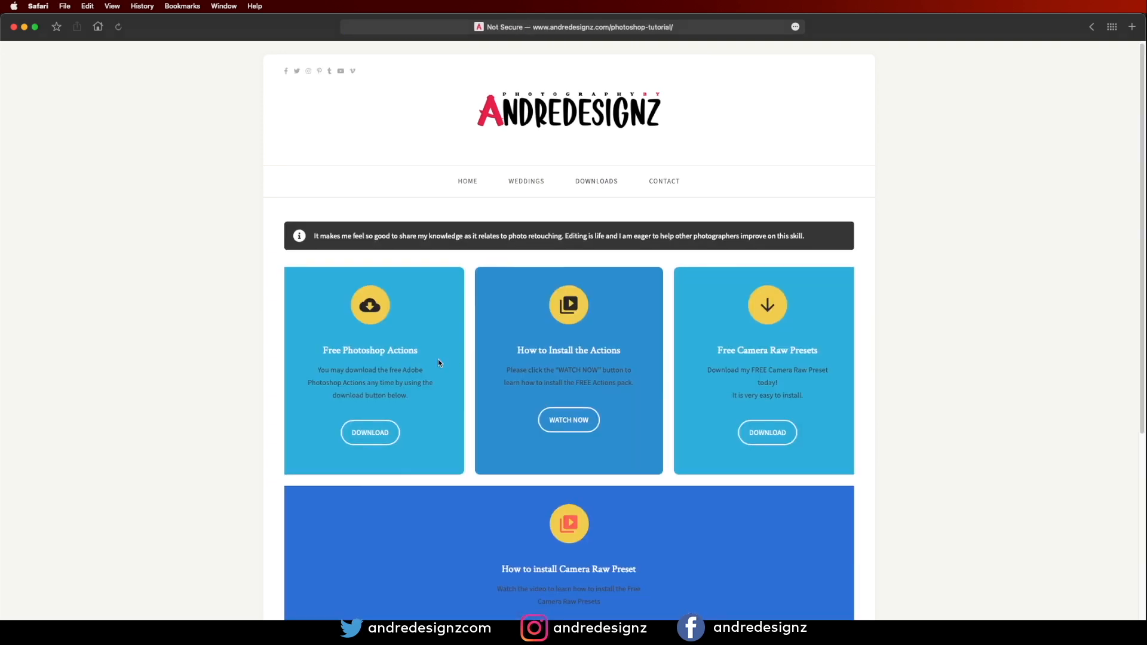
scroll(438, 362, "down", 1)
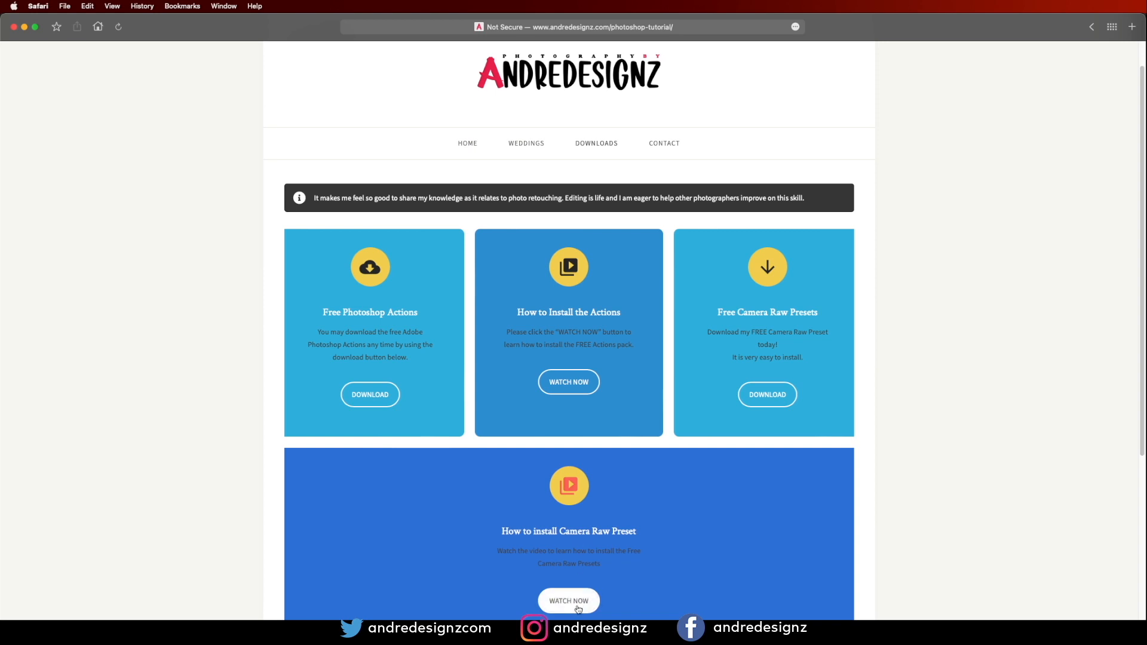
left_click(13, 27)
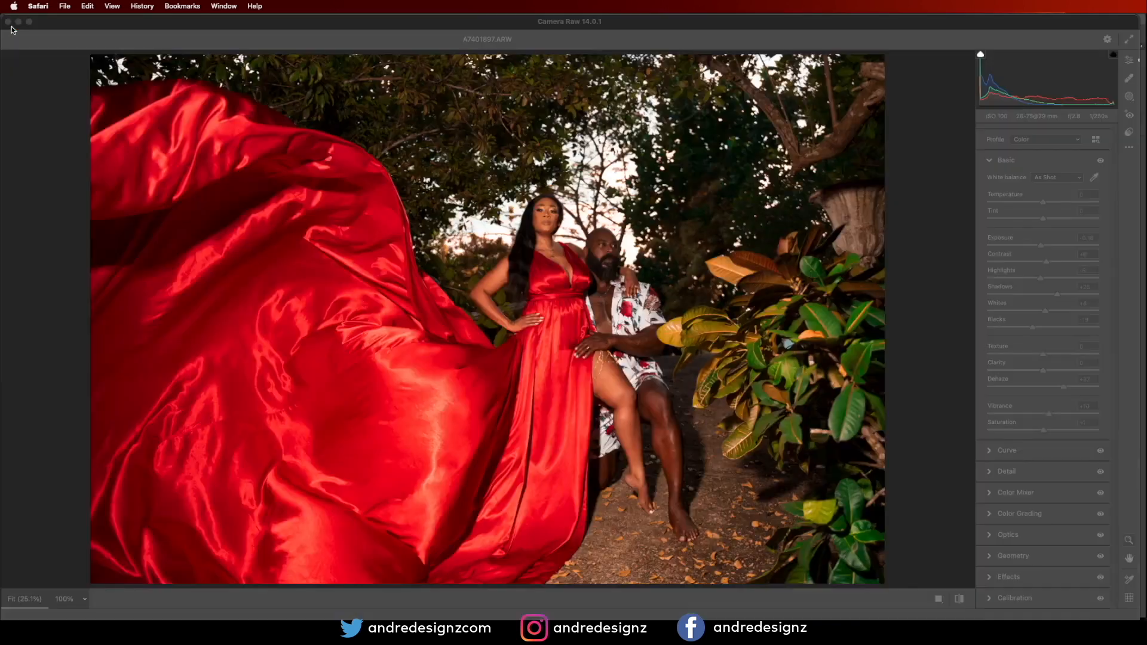
left_click(794, 365)
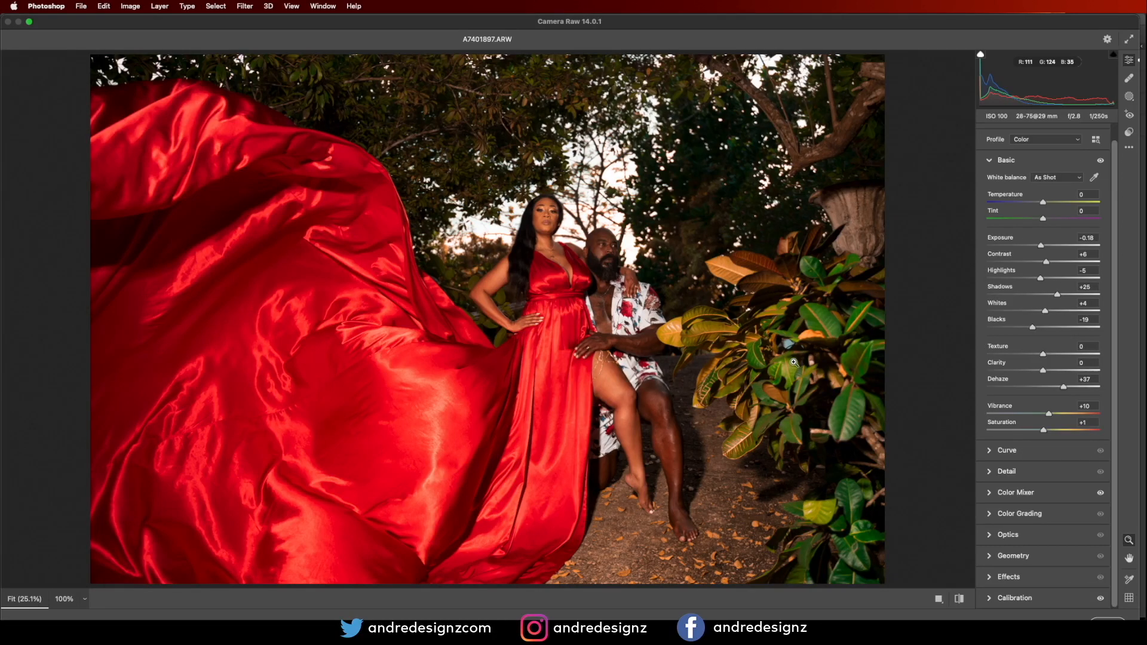
Step: Compare the photo before and after side by side, and apply the Camera Raw adjustments
left_click(866, 321)
left_click(645, 326)
left_click(938, 599)
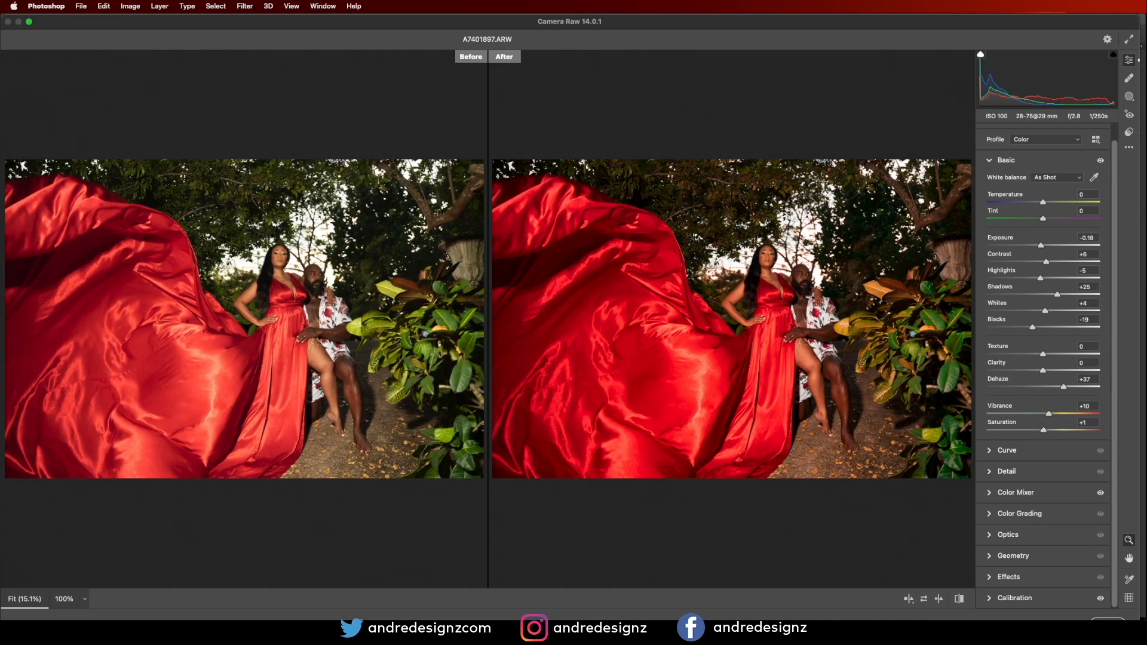
left_click(1109, 622)
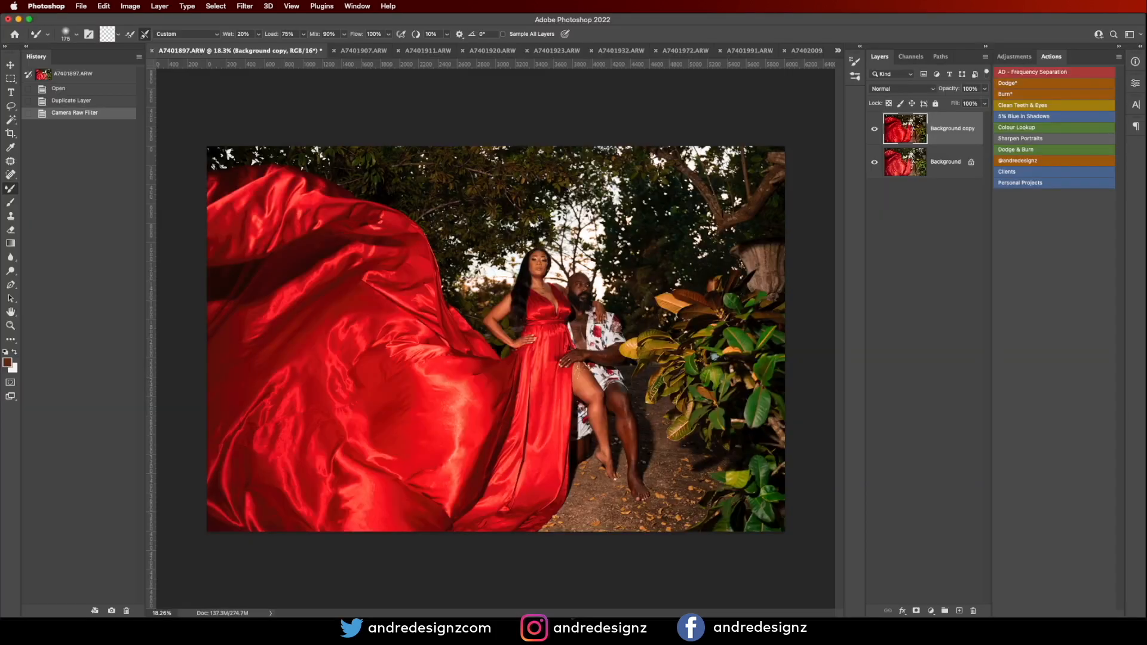
Step: Run the AD - Frequency Separation action with a Gaussian Blur radius of 6.4 pixels
left_click(1021, 73)
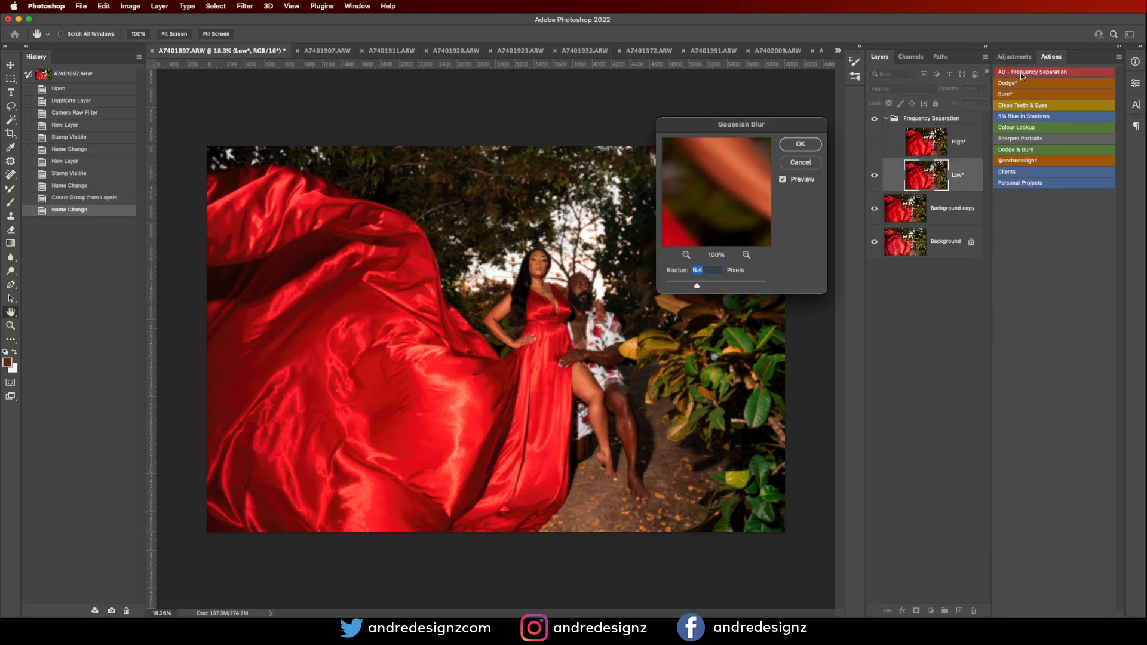
left_click(799, 145)
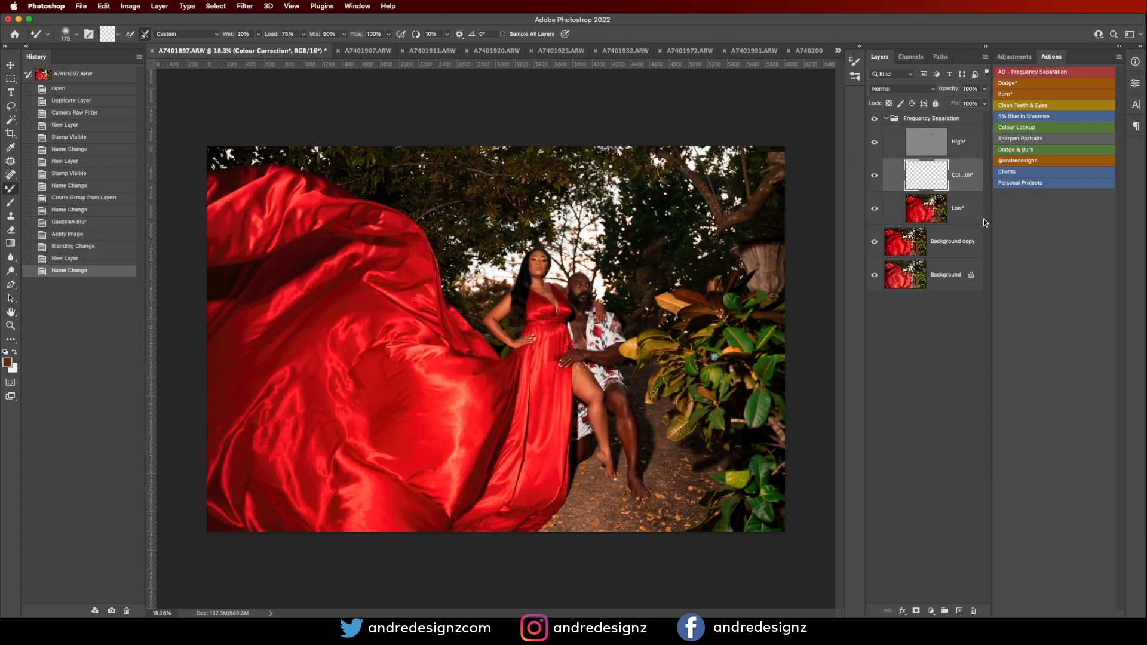
Step: Smooth the skin of the woman's bent arm on the Low* layer with an 80-pixel Mixer Brush
left_click(959, 209)
scroll(553, 286, "up", 5)
scroll(554, 287, "up", 1)
mouse_move(588, 383)
left_mouse_down()
mouse_move(484, 226)
mouse_move(488, 251)
left_mouse_up()
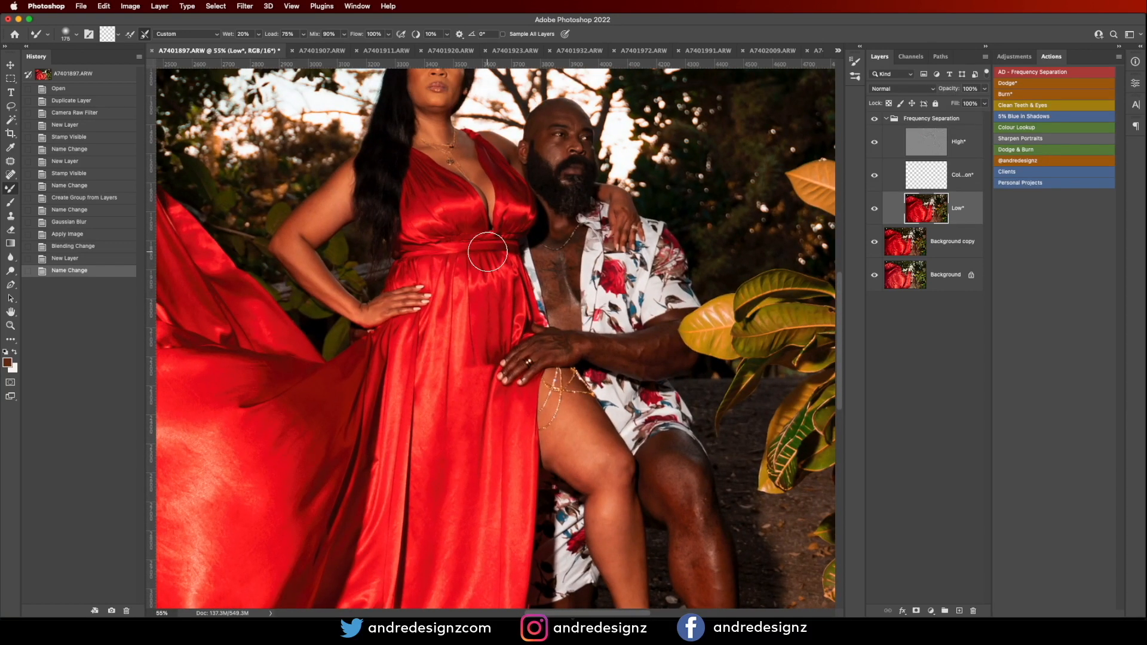
key("bracketleft")
key("bracketleft")
key("bracketleft")
key("bracketleft")
key("bracketleft")
key("bracketleft")
left_click(308, 224)
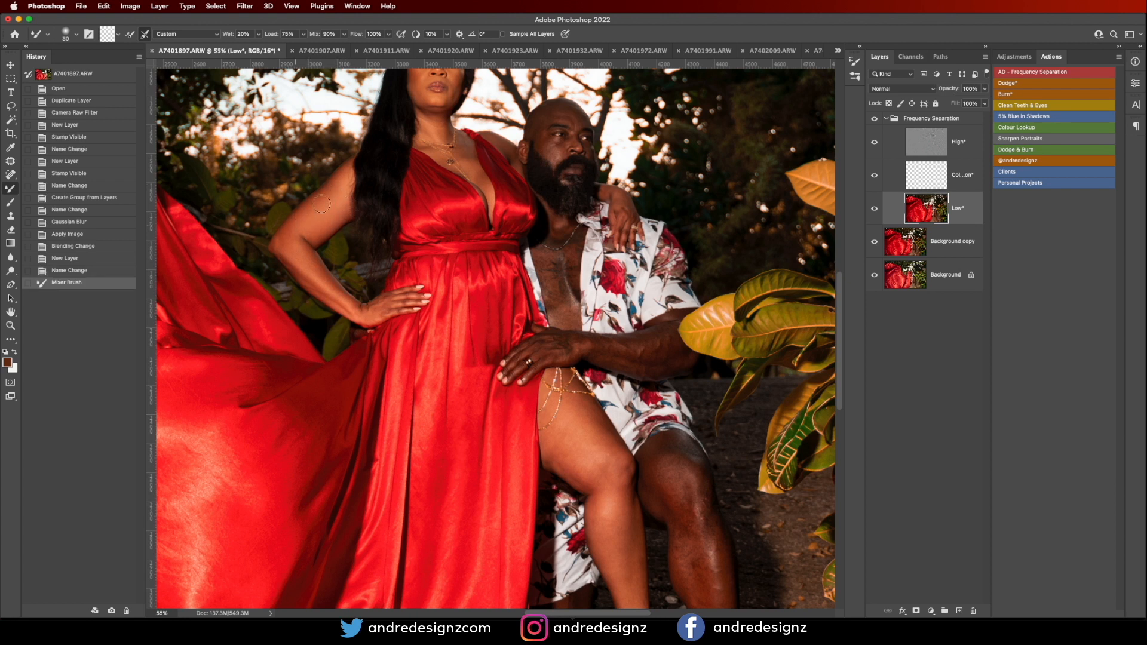
left_click_drag(326, 201, 307, 270)
mouse_move(349, 307)
left_mouse_down()
mouse_move(312, 287)
mouse_move(294, 248)
left_mouse_up()
mouse_move(335, 210)
left_mouse_down()
mouse_move(325, 232)
mouse_move(342, 210)
mouse_move(338, 196)
mouse_move(299, 233)
left_mouse_up()
Step: Smooth the woman's cheeks, forehead and jaw on the Low* layer with a 35-pixel Mixer Brush
left_click_drag(518, 215, 433, 399)
key("bracketleft")
key("bracketleft")
key("bracketleft")
key("bracketleft")
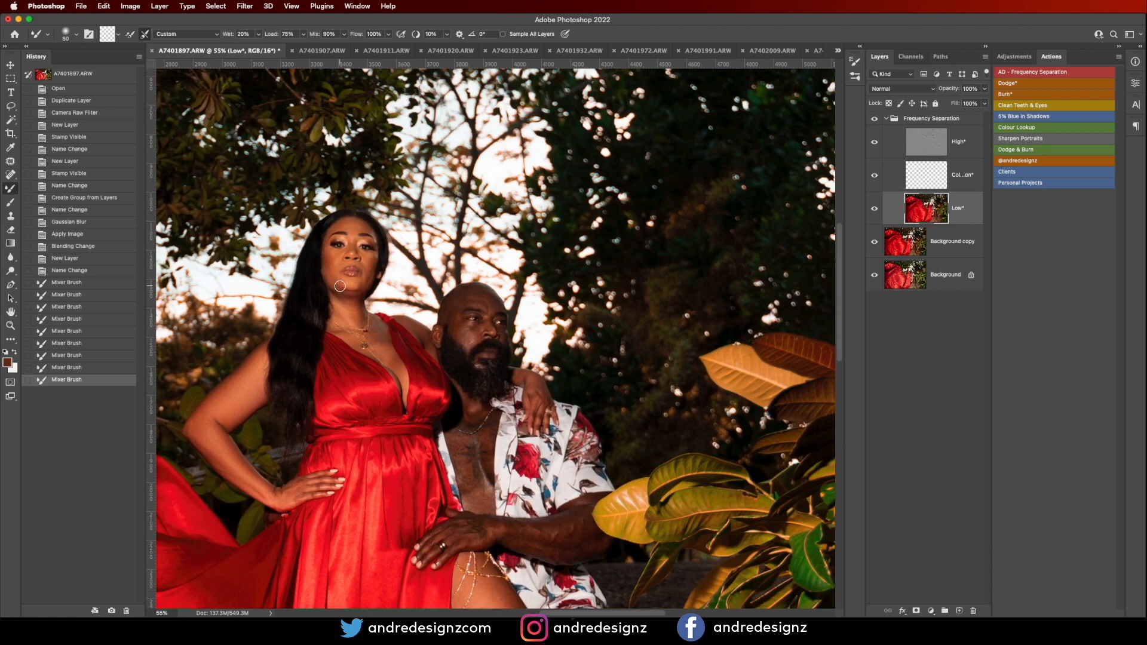
left_click_drag(332, 260, 328, 269)
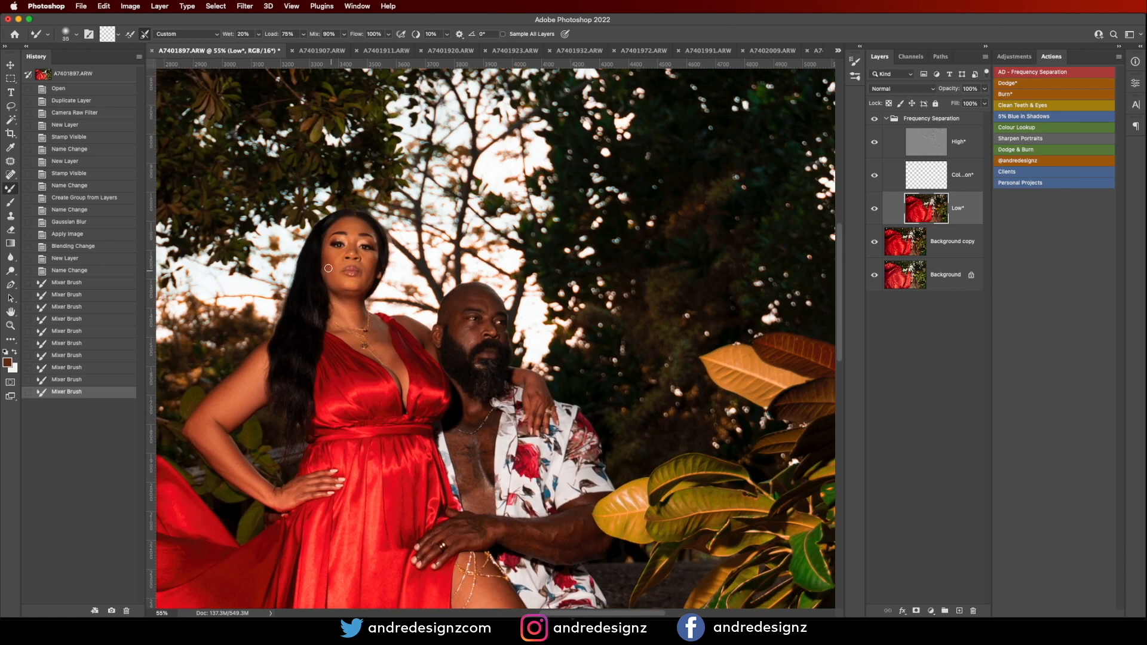
left_click_drag(329, 279, 331, 259)
left_click_drag(332, 258, 340, 256)
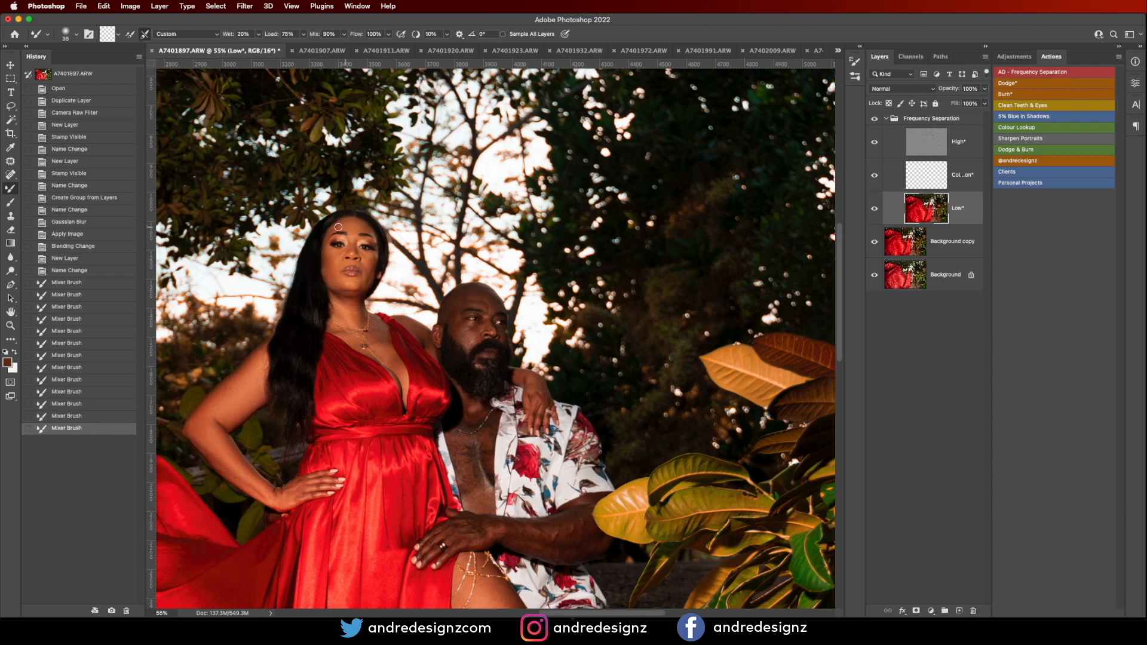
left_click_drag(350, 239, 356, 228)
mouse_move(369, 273)
left_mouse_down()
mouse_move(331, 272)
mouse_move(336, 286)
mouse_move(352, 287)
mouse_move(327, 272)
mouse_move(367, 277)
mouse_move(364, 287)
mouse_move(368, 275)
mouse_move(341, 311)
left_mouse_up()
Step: Smooth the skin of the woman's chest on the Low* layer with a 45-pixel Mixer Brush
key("]")
left_click_drag(380, 343, 384, 353)
left_click_drag(382, 347, 388, 354)
left_click_drag(381, 347, 388, 354)
left_click_drag(383, 346, 388, 353)
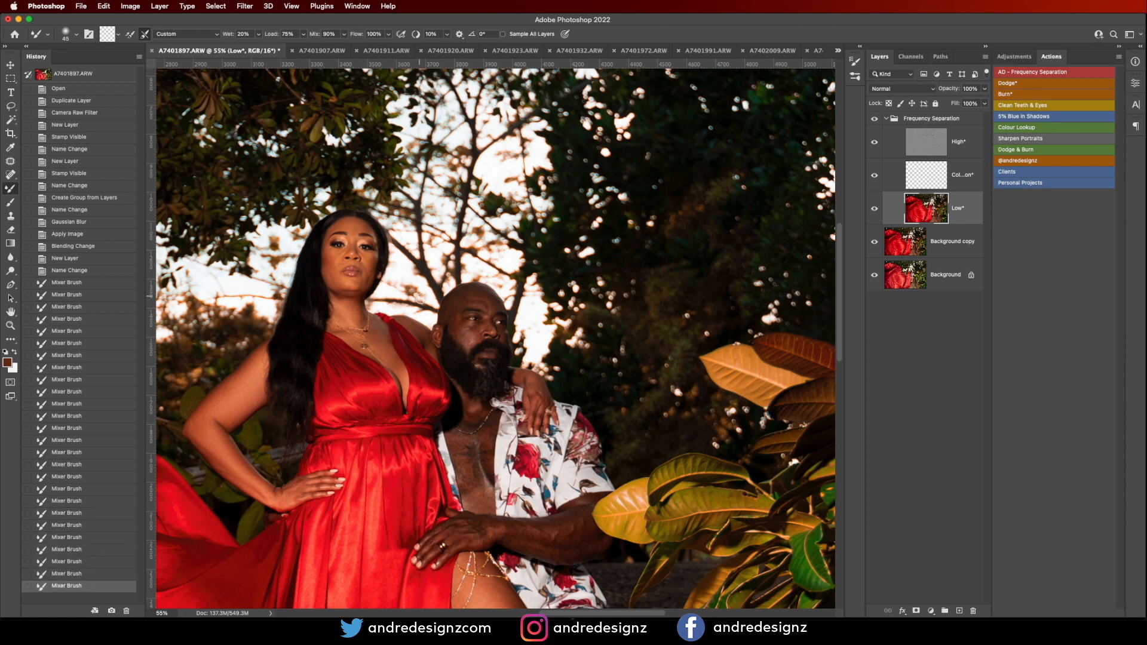
left_click_drag(416, 373, 437, 263)
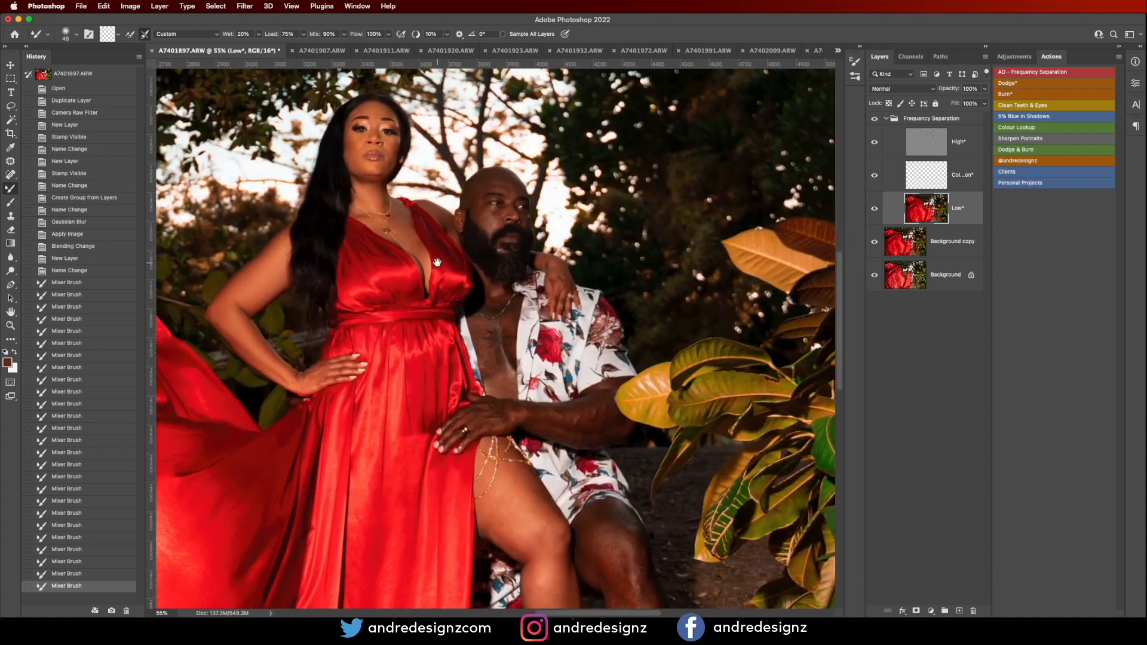
Step: Compare the Frequency Separation group on and off, and smooth the man's head and the woman's bent arm on the Low* layer with a 45-pixel Mixer Brush
left_click(875, 120)
left_click(875, 121)
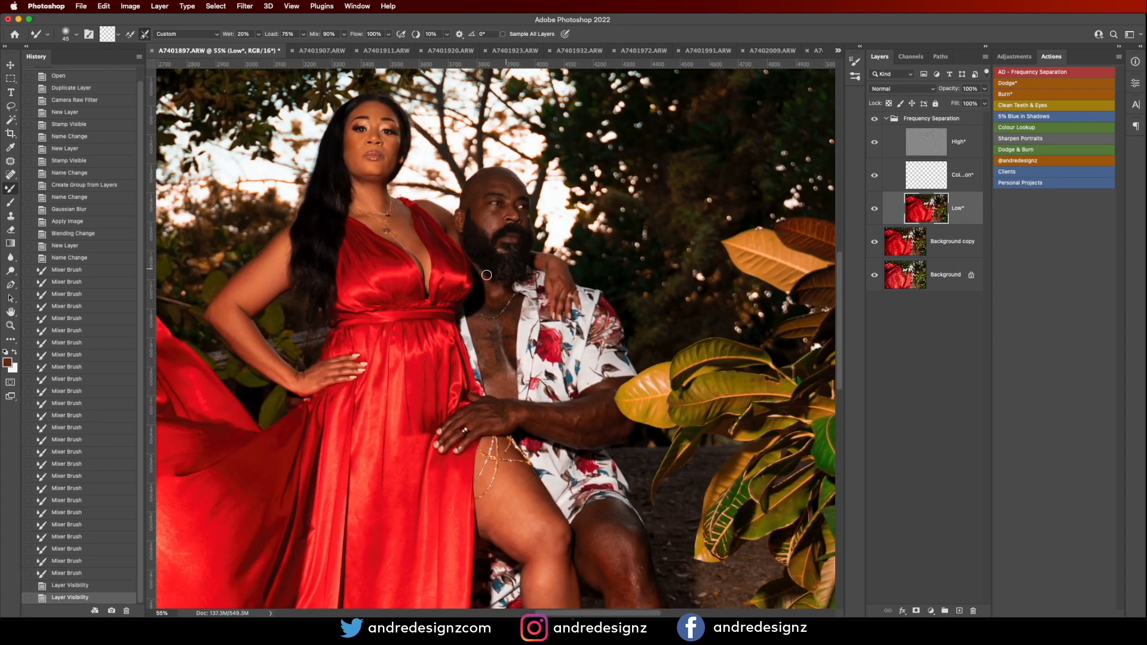
mouse_move(484, 212)
left_mouse_down()
mouse_move(486, 223)
mouse_move(487, 184)
mouse_move(471, 196)
left_mouse_up()
key("space")
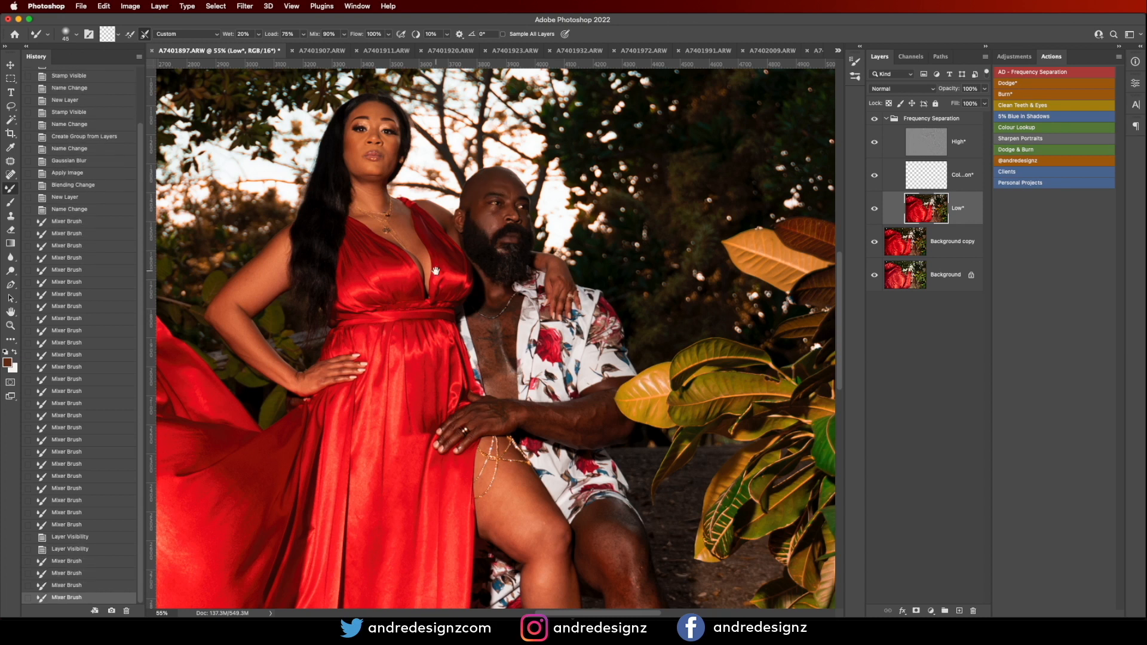
left_click_drag(448, 262, 520, 140)
left_click_drag(291, 184, 299, 178)
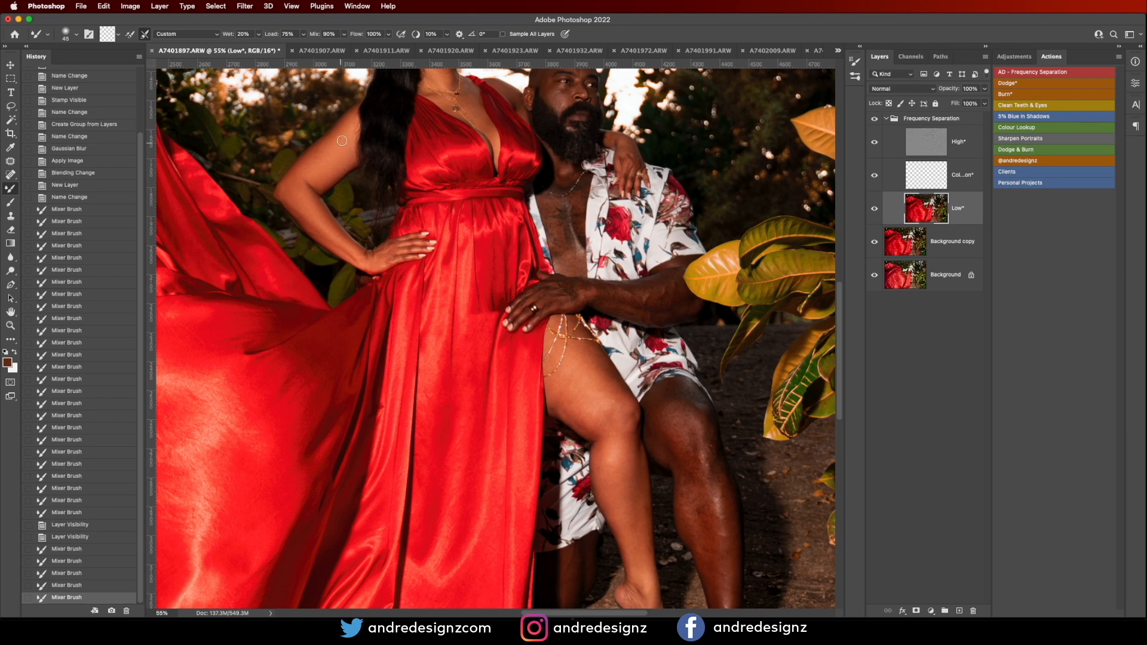
Step: Smooth the woman's bare thigh, knee and shin on the Low* layer with a 90-pixel Mixer Brush
scroll(370, 191, "down", 5)
scroll(370, 191, "right", 5)
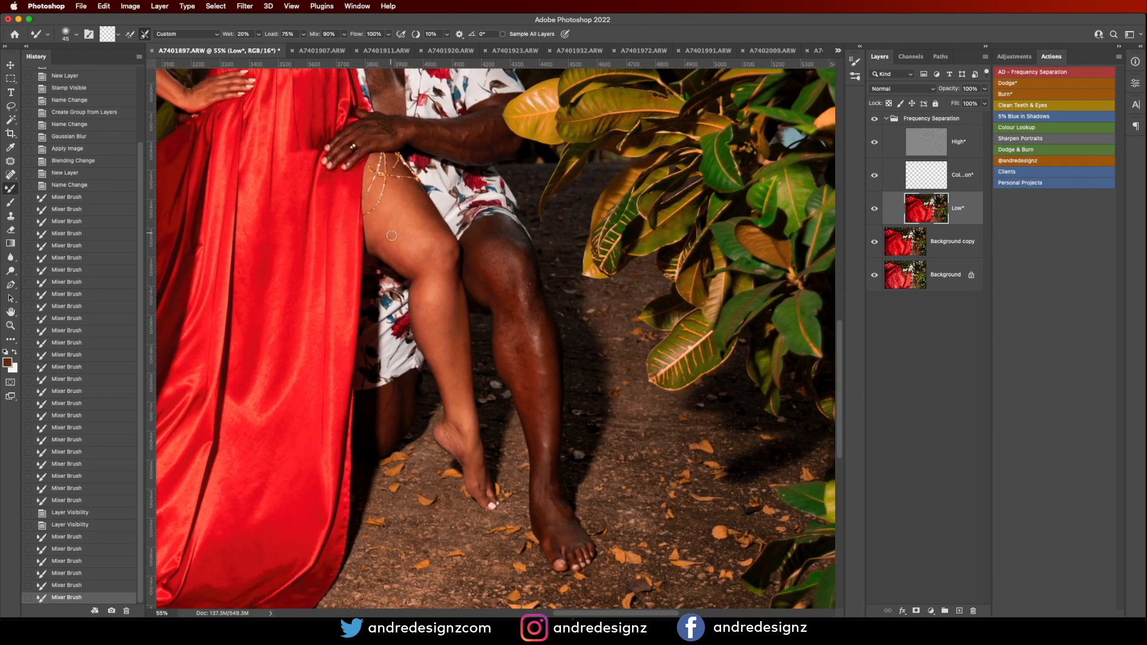
key("bracketright")
key("bracketright")
key("bracketright")
key("bracketright")
key("bracketright")
mouse_move(409, 198)
left_mouse_down()
mouse_move(382, 242)
mouse_move(393, 255)
mouse_move(379, 246)
mouse_move(398, 221)
mouse_move(419, 280)
left_mouse_up()
left_click_drag(441, 348, 462, 433)
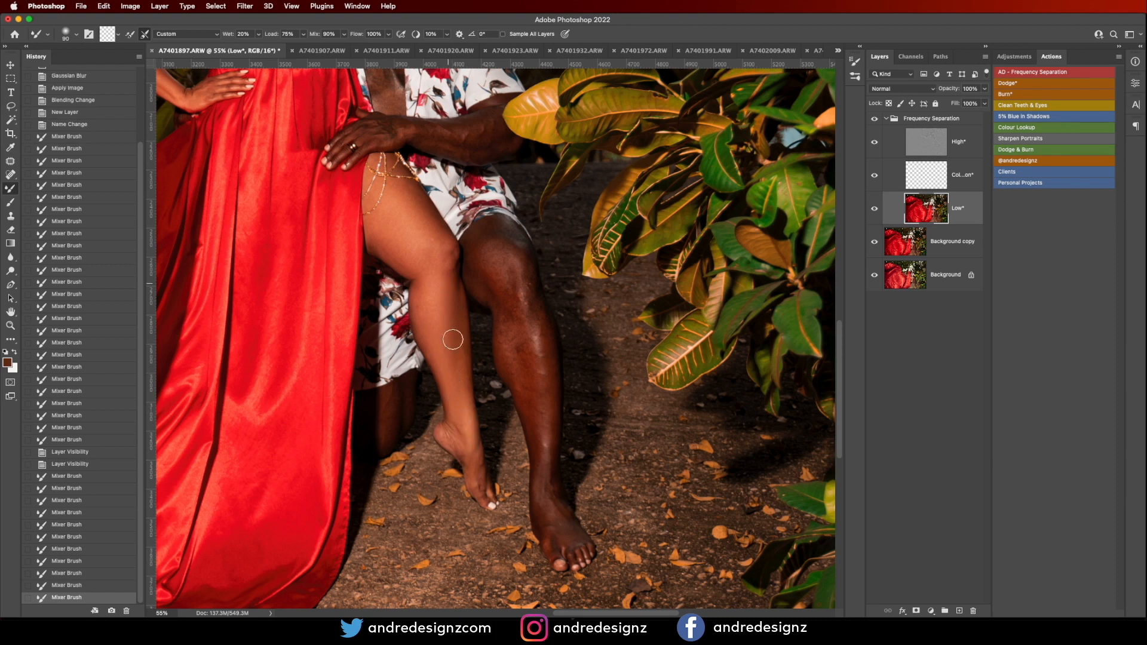
mouse_move(443, 241)
left_mouse_down()
mouse_move(448, 296)
mouse_move(425, 302)
mouse_move(428, 319)
left_mouse_up()
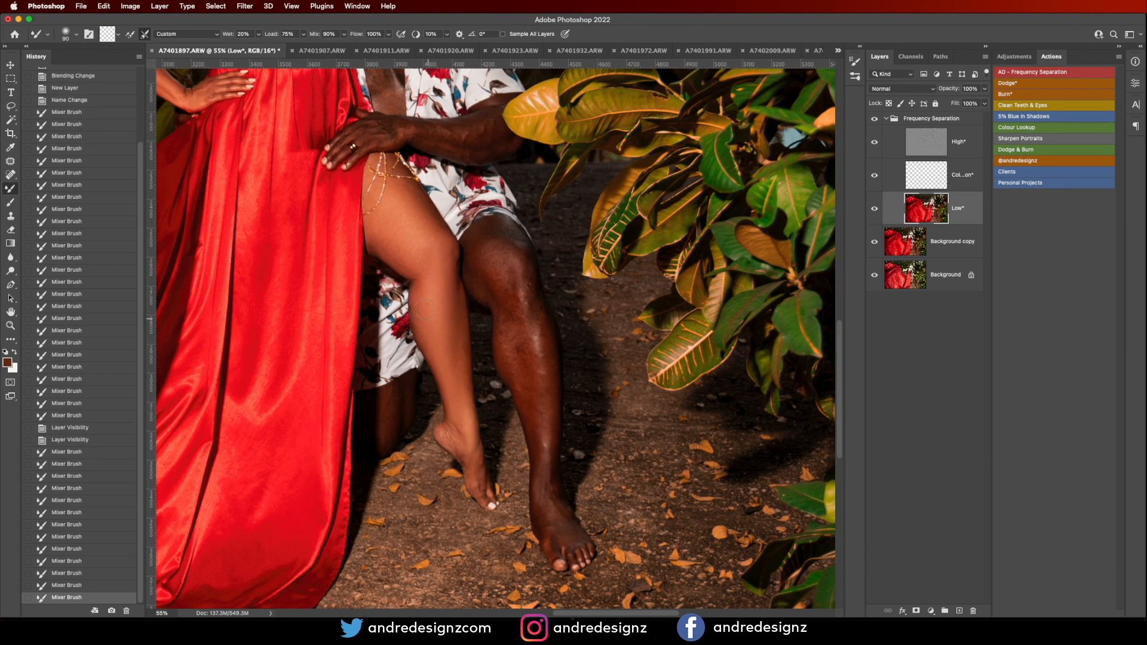
mouse_move(379, 230)
left_mouse_down()
mouse_move(383, 249)
mouse_move(402, 237)
left_mouse_up()
left_click_drag(411, 209, 428, 235)
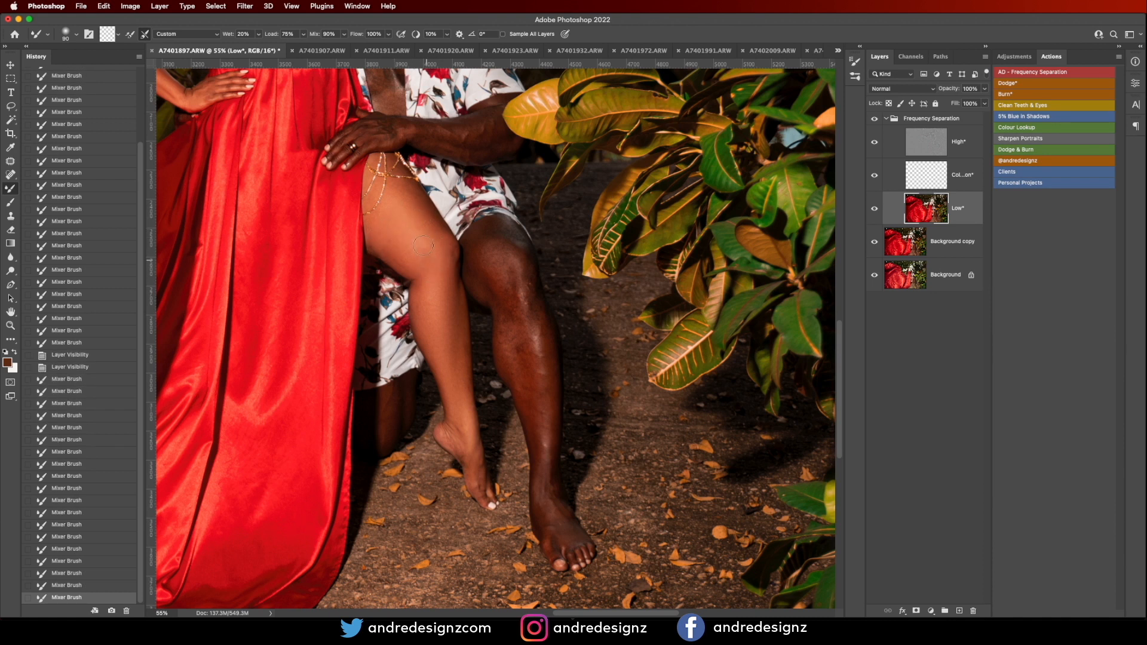
left_click_drag(429, 273, 440, 320)
left_click_drag(426, 278, 420, 291)
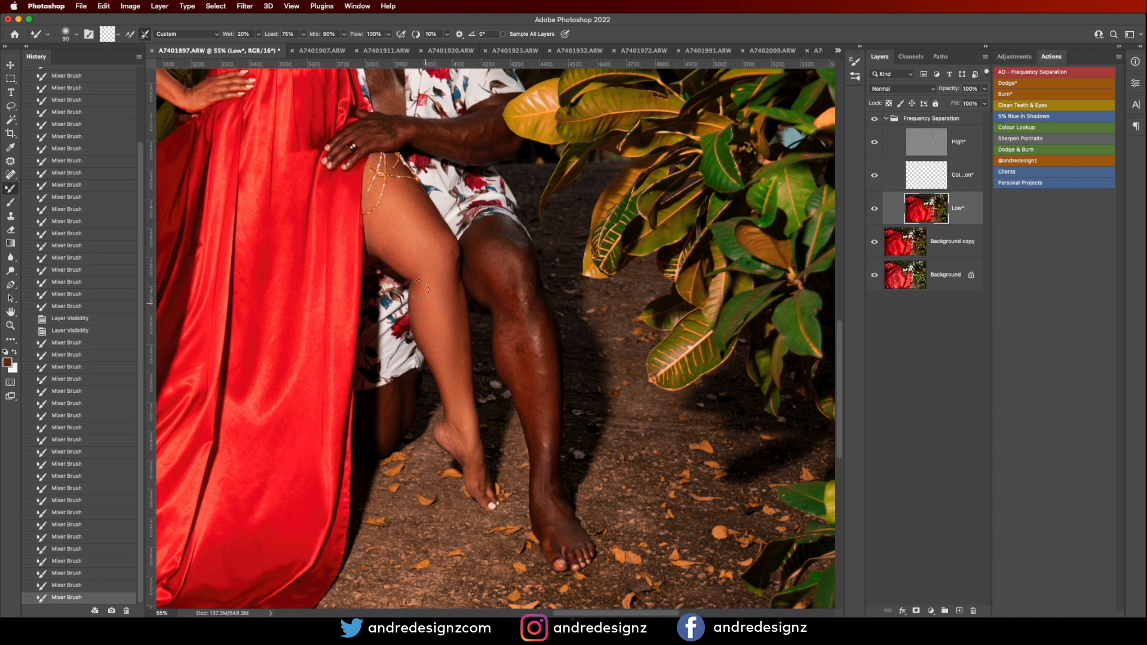
mouse_move(391, 247)
left_mouse_down()
mouse_move(421, 217)
mouse_move(428, 227)
left_mouse_up()
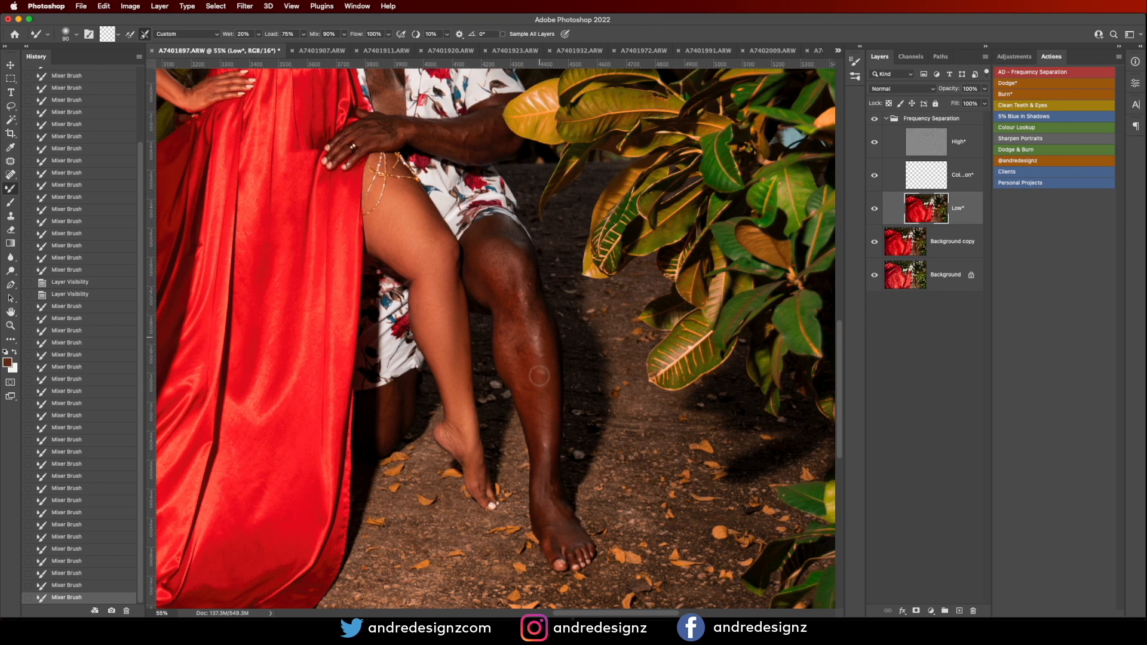
Step: Smooth the skin of the man's knee, shin and forearm on the Low* layer with the 90-pixel Mixer Brush
left_click_drag(505, 284, 524, 300)
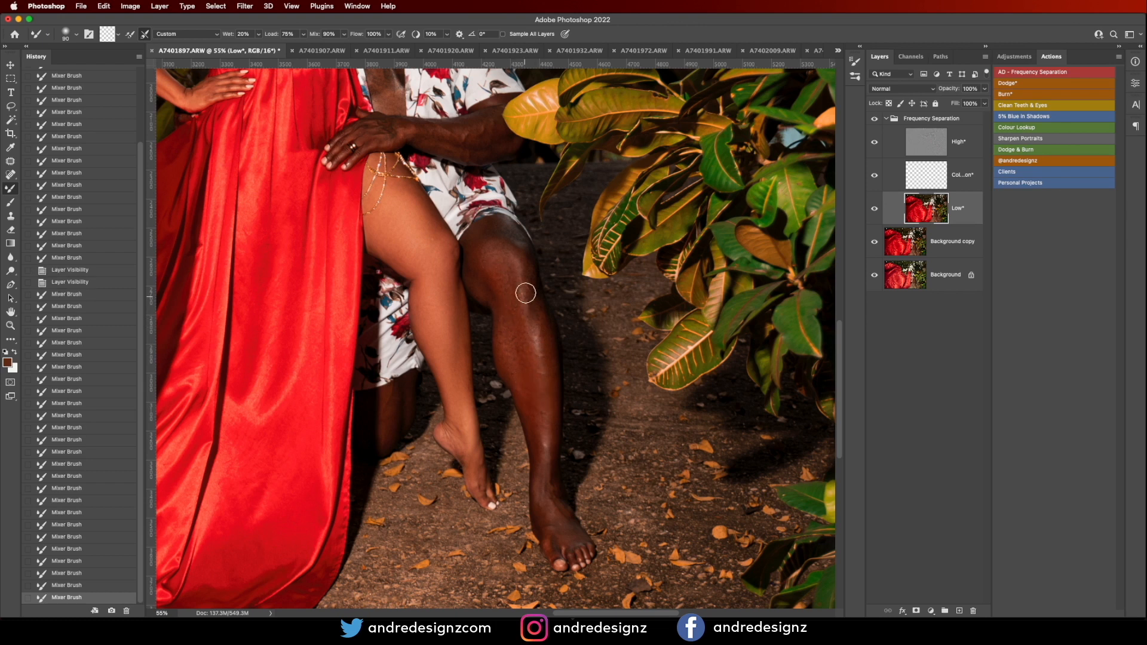
left_click_drag(543, 442, 543, 436)
left_click_drag(539, 359, 541, 371)
left_click_drag(488, 270, 484, 260)
left_click_drag(536, 403, 538, 421)
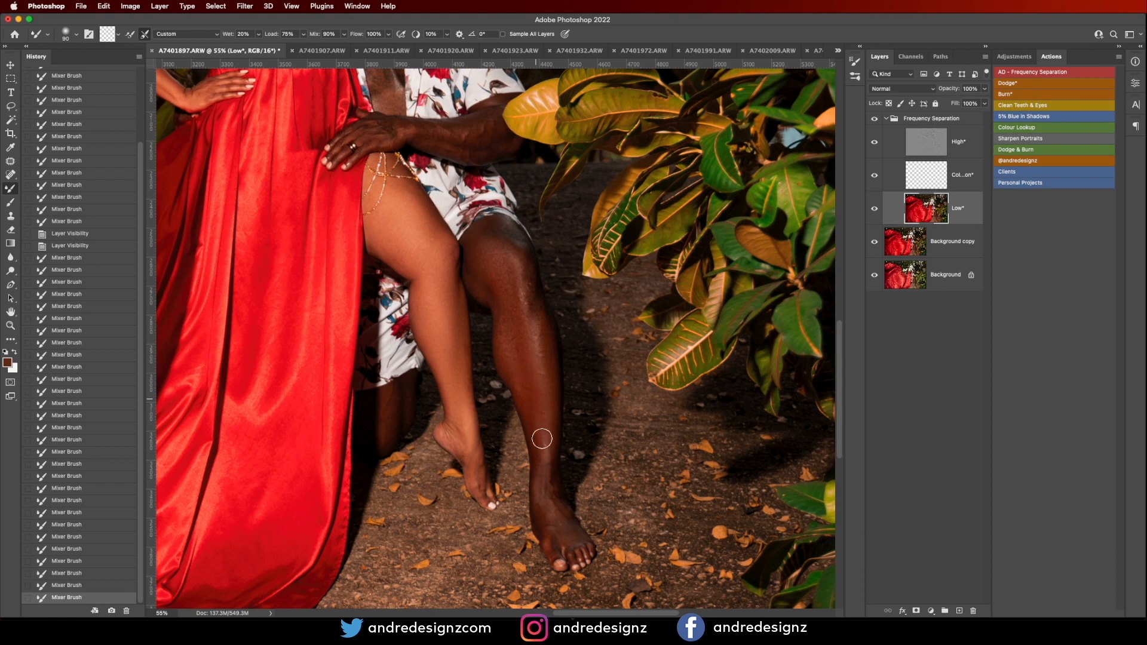
left_click_drag(484, 128, 463, 146)
Step: Compare the legs with and without the Frequency Separation group's skin smoothing
left_click(875, 120)
left_click(876, 120)
left_click(878, 122)
left_click(876, 120)
left_click(876, 120)
left_click(876, 120)
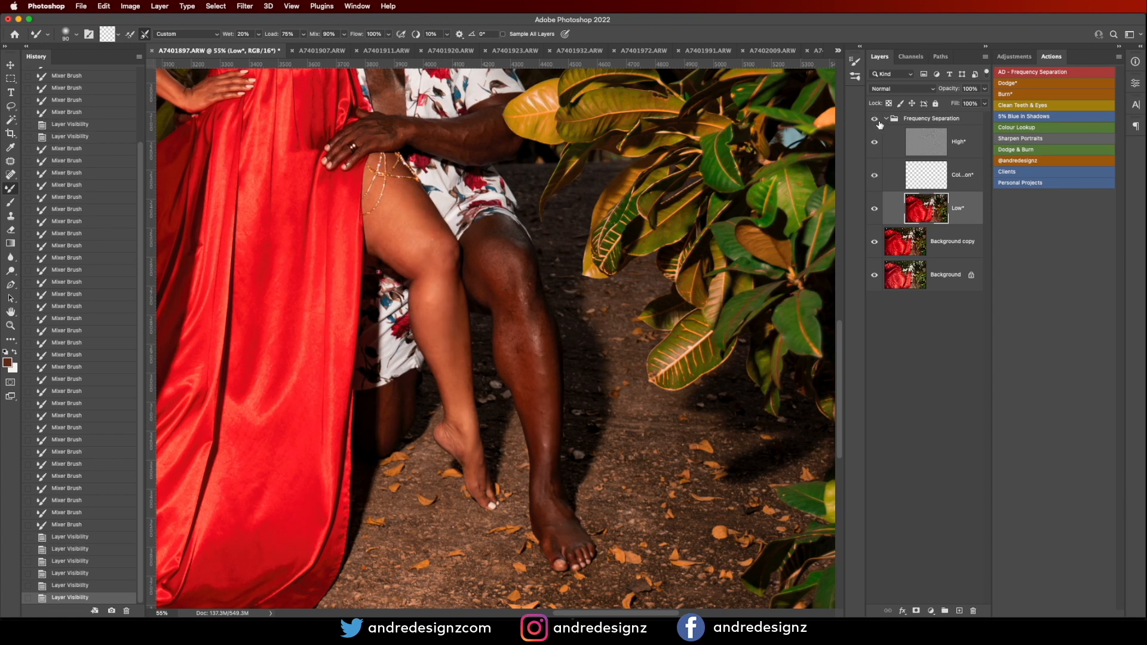
Step: Stamp all visible layers into a new layer above the Frequency Separation group
left_click(947, 121)
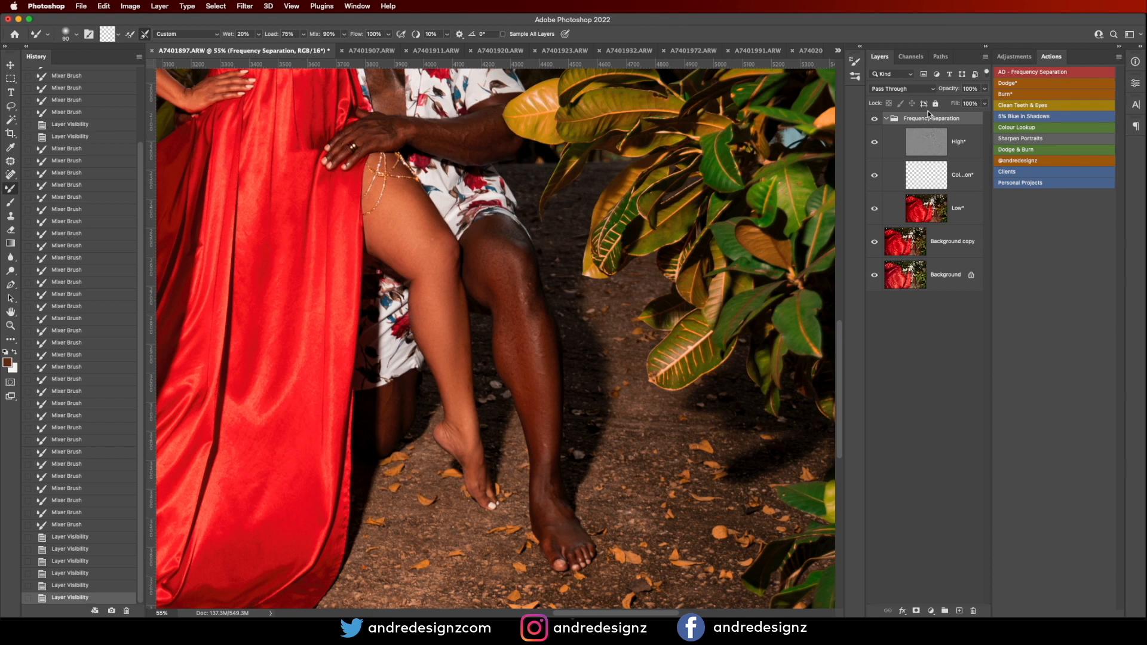
key("alt+shift+super+e")
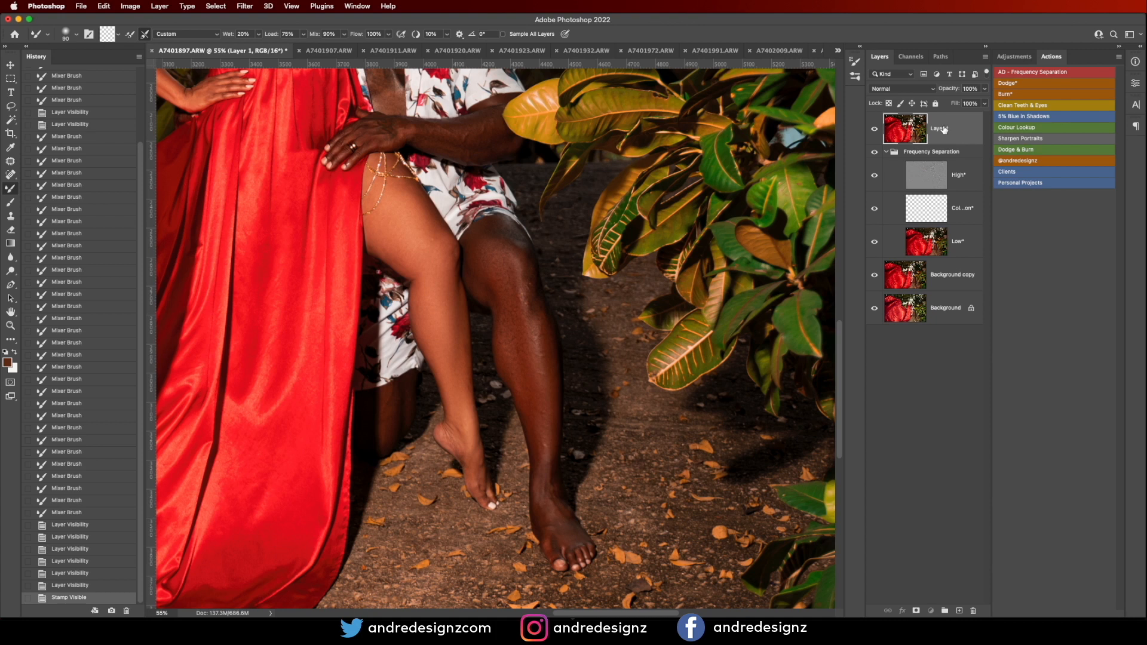
Step: Patch the bright spots along the man's lower shin on the stamped layer with the Patch tool
key("j")
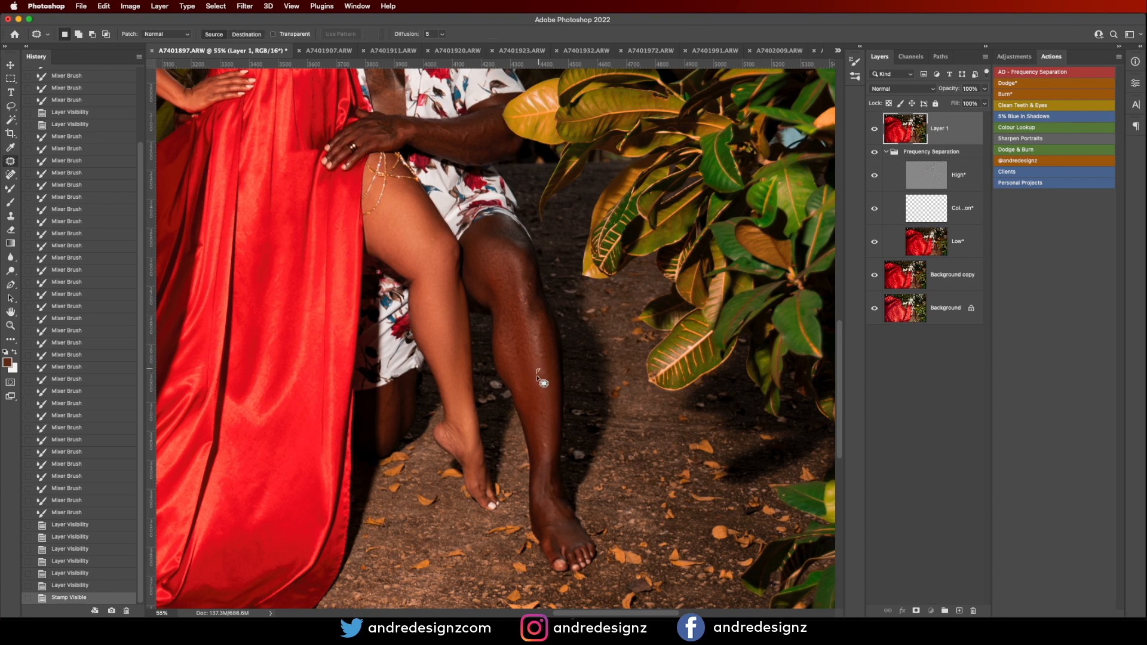
left_click_drag(546, 373, 550, 391)
key("super+d")
left_click_drag(543, 351, 549, 402)
key("super+d")
key("super+d")
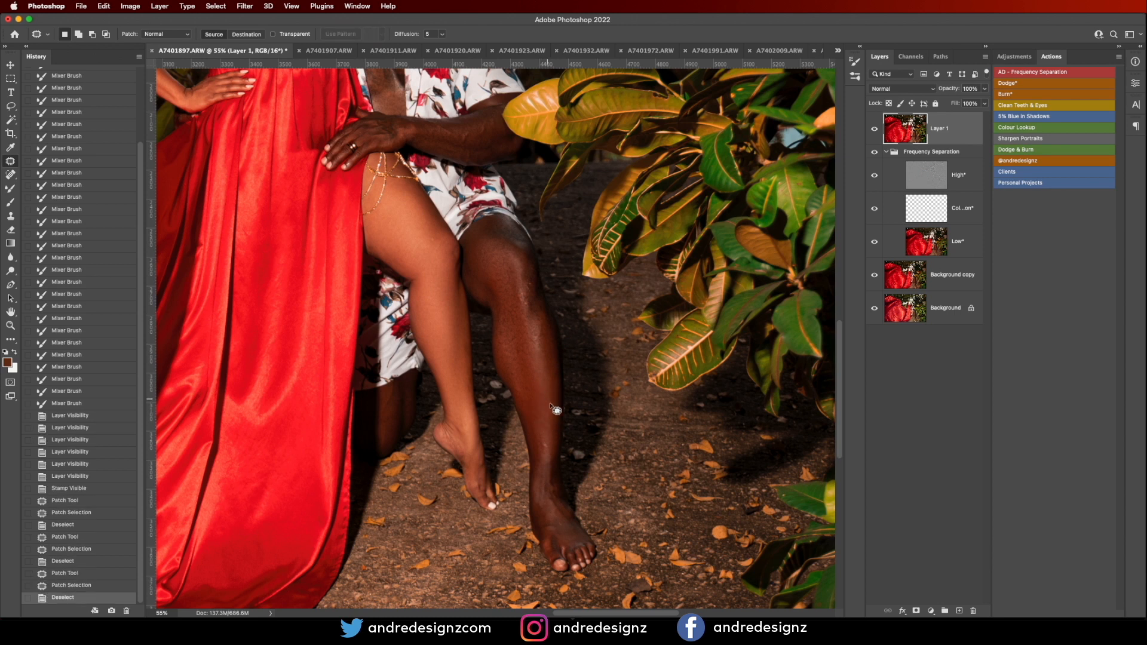
left_click(550, 443)
Step: Patch the shiny spots just below the man's knee on the stamped layer
mouse_move(527, 292)
left_mouse_down()
mouse_move(538, 316)
mouse_move(528, 295)
left_mouse_up()
left_click_drag(528, 302, 535, 326)
key("super+d")
mouse_move(530, 279)
left_mouse_down()
mouse_move(532, 307)
mouse_move(528, 280)
left_mouse_up()
key("super+d")
left_click_drag(531, 291, 534, 314)
key("super+d")
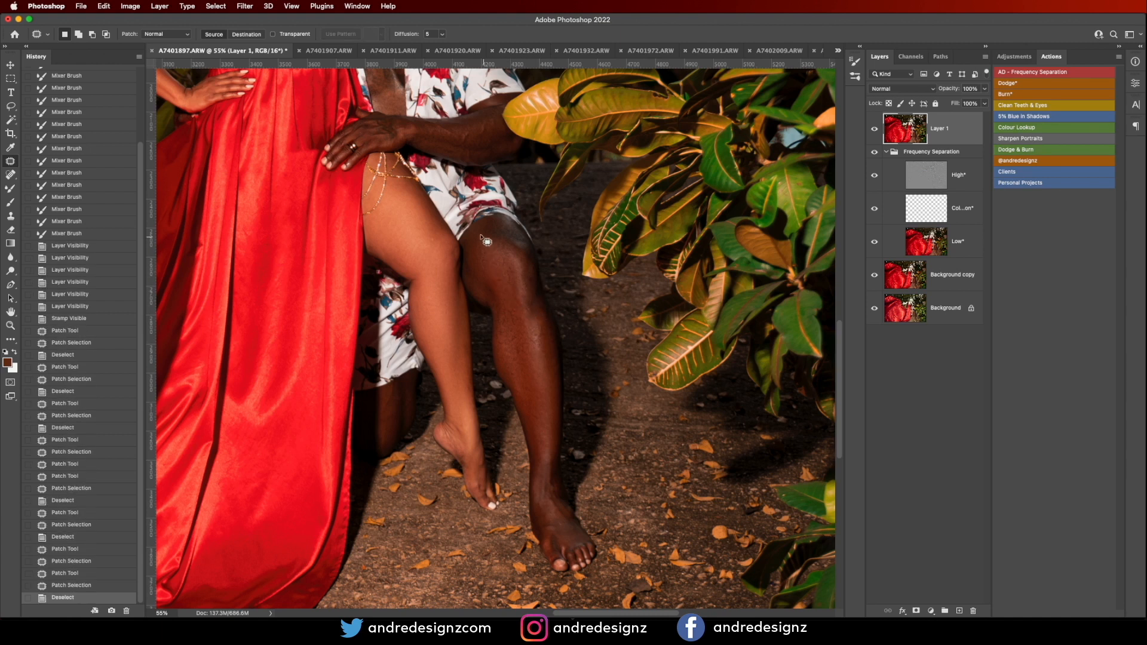
Step: Patch the small blemishes around the woman's knee on the stamped layer
left_click_drag(425, 241, 428, 241)
mouse_move(432, 241)
left_mouse_down()
mouse_move(435, 260)
mouse_move(404, 267)
mouse_move(386, 242)
mouse_move(371, 244)
mouse_move(417, 250)
left_mouse_up()
key("super+d")
key("super+d")
key("super+d")
left_click_drag(417, 249, 435, 264)
key("super+d")
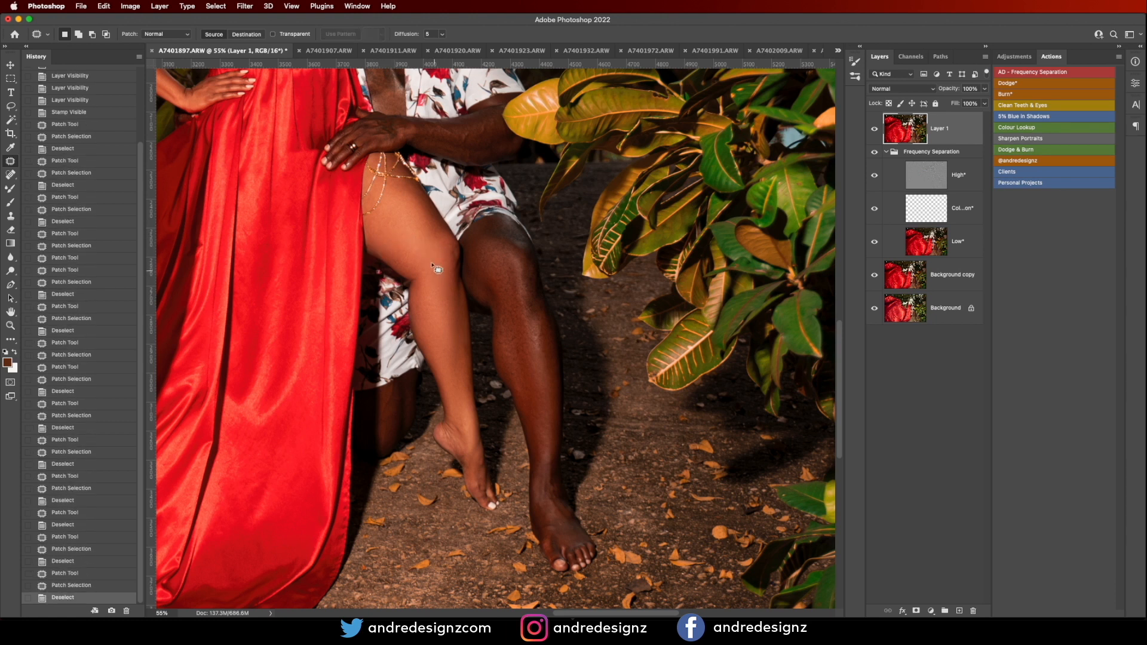
Step: Patch the blemish on the woman's upper arm on the stamped layer
left_click_drag(363, 215, 554, 429)
left_click_drag(461, 328, 482, 490)
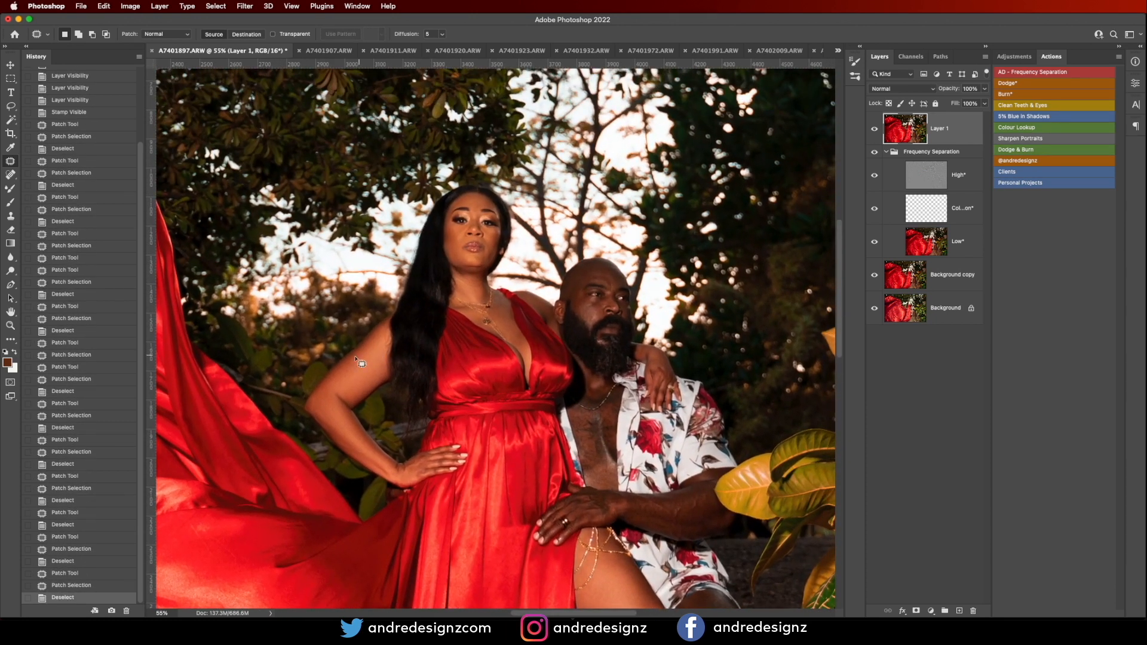
left_click_drag(350, 374, 372, 361)
key("super+d")
Step: Inspect the retouched faces and compare the whole edited photo with the original Background layer
scroll(385, 323, "down", 2)
scroll(589, 302, "up", 15)
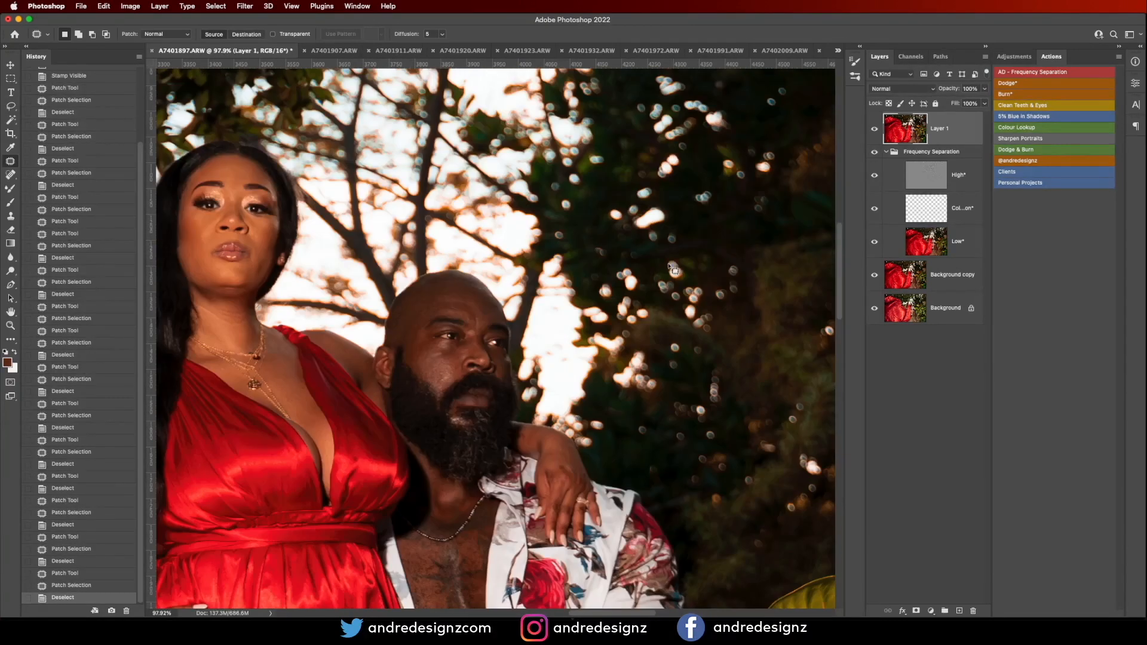
scroll(459, 356, "down", 15)
scroll(513, 358, "up", 2)
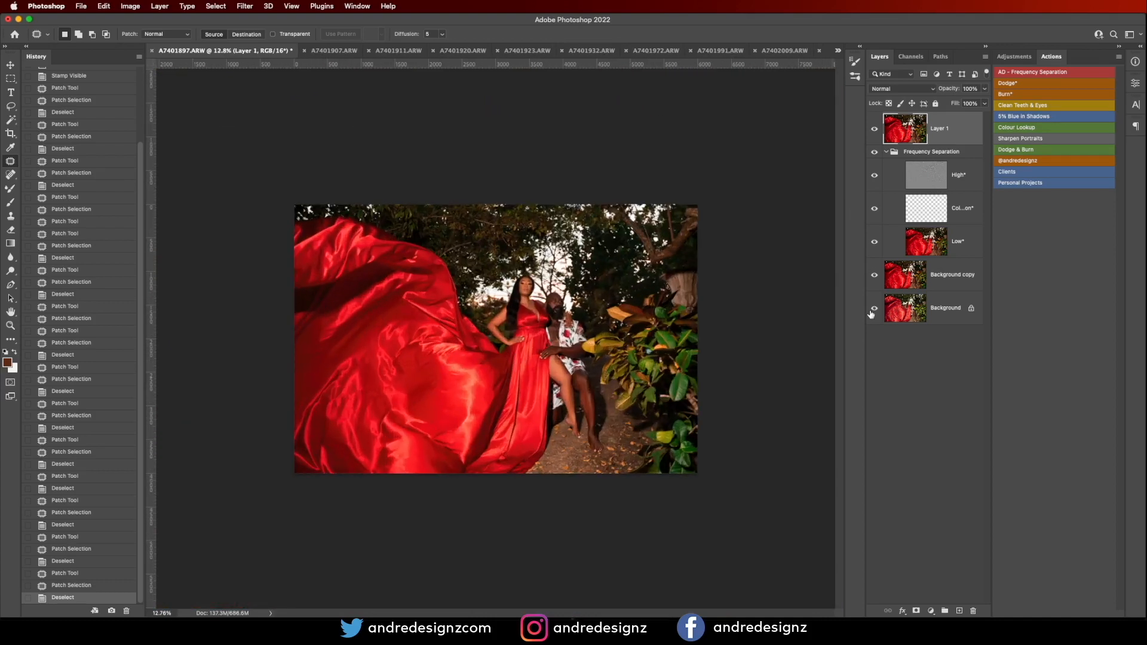
left_click(873, 309)
left_click(874, 309)
left_click(874, 309, "alt")
scroll(650, 311, "up", 1)
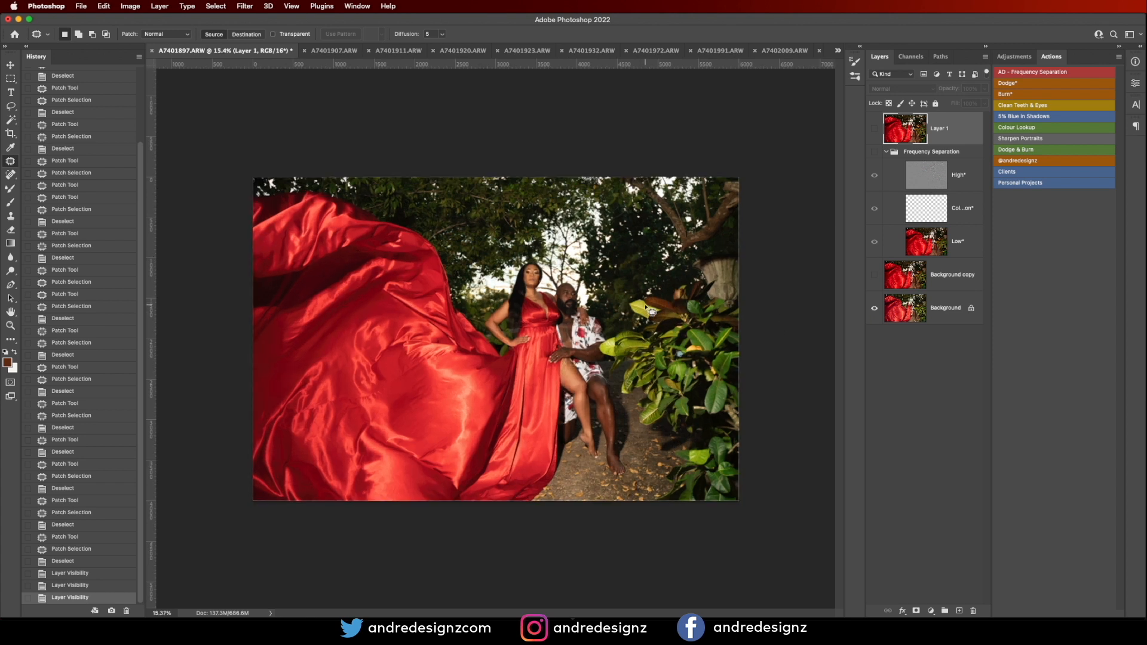
scroll(650, 311, "up", 2)
left_click(874, 310, "alt")
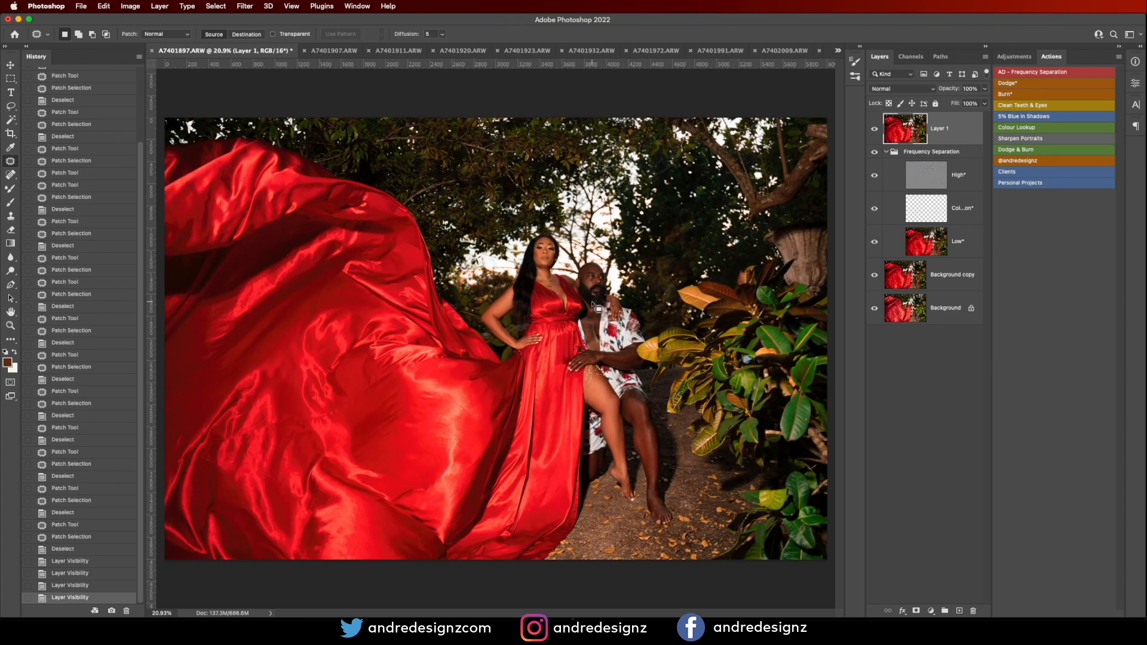
scroll(598, 308, "down", 1)
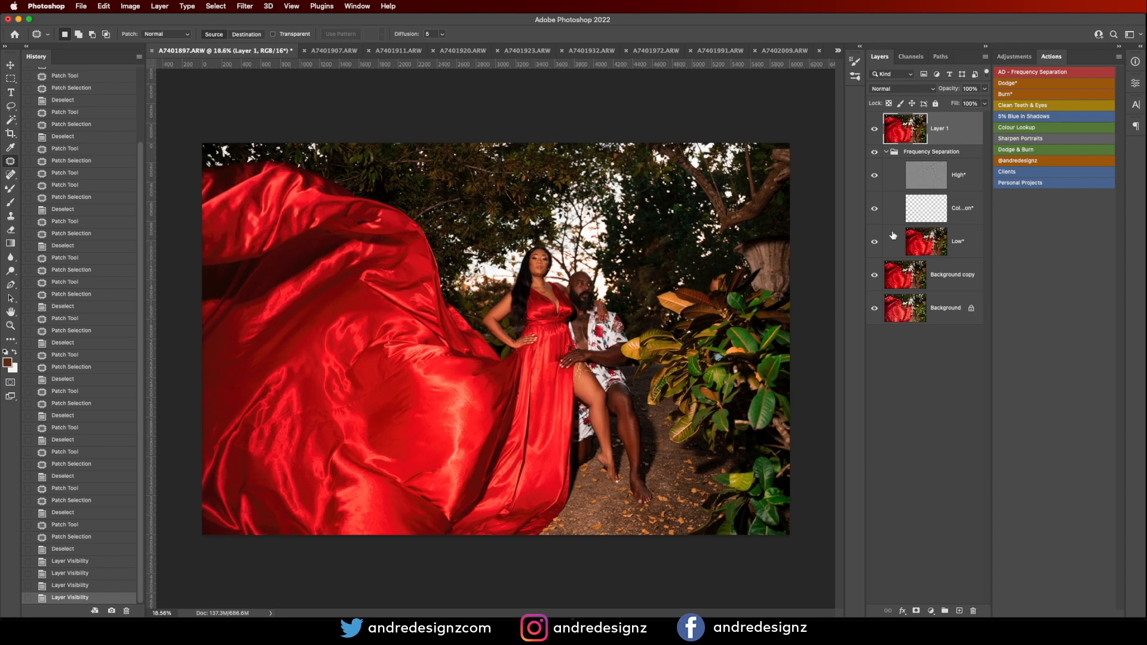
left_click(1020, 161)
key("v")
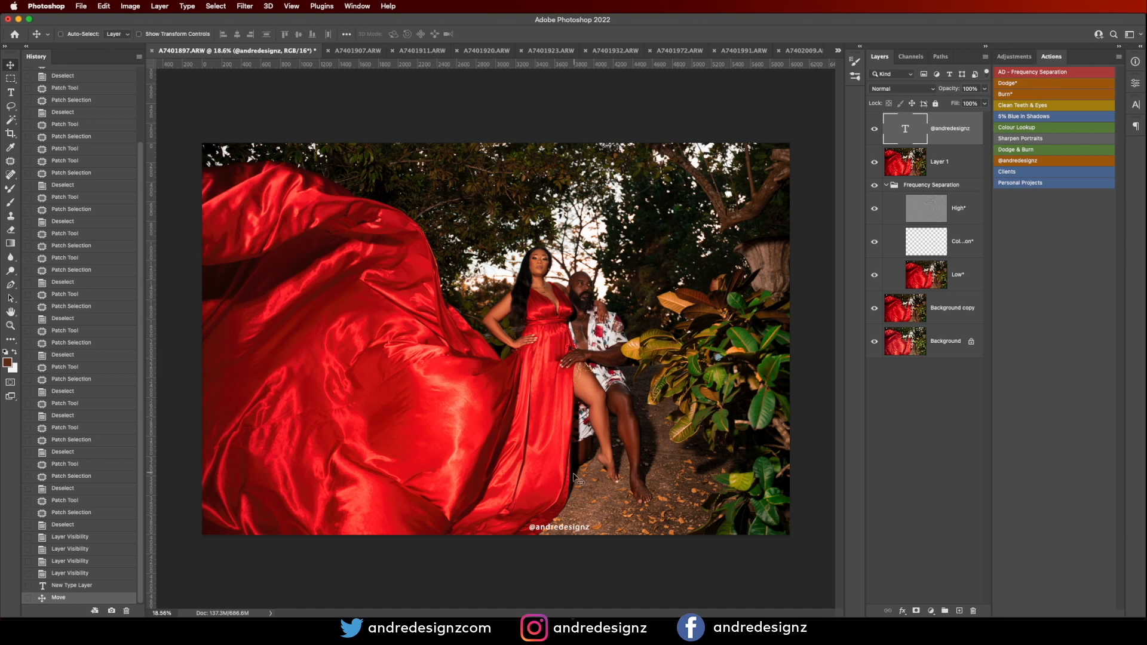
left_click_drag(589, 529, 777, 535)
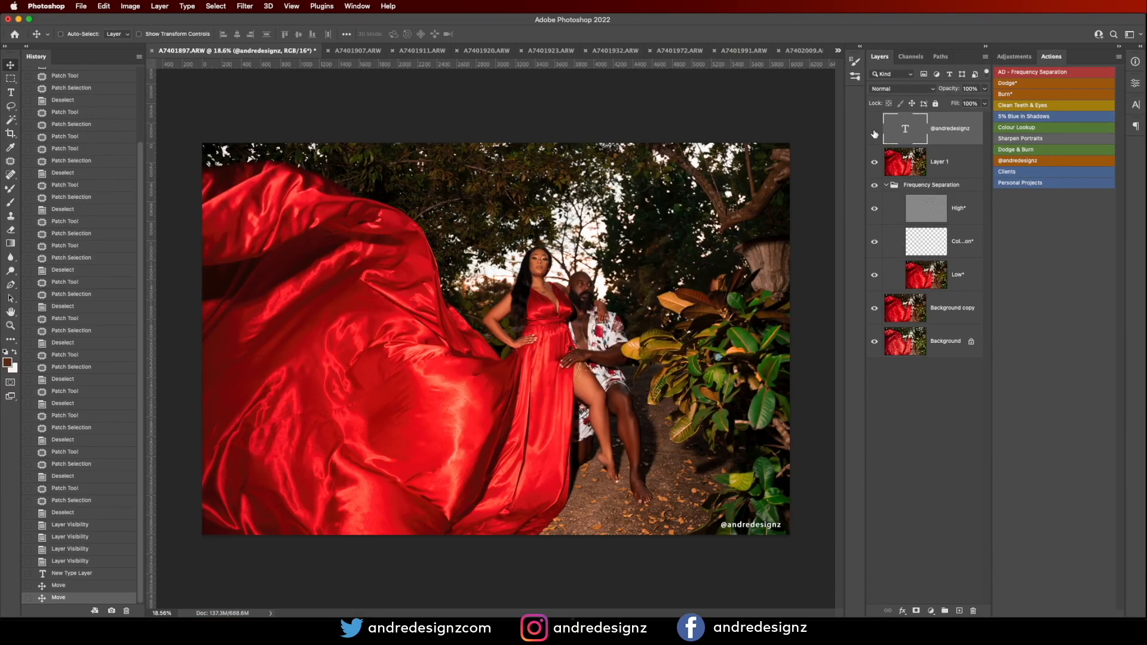
left_click(875, 134)
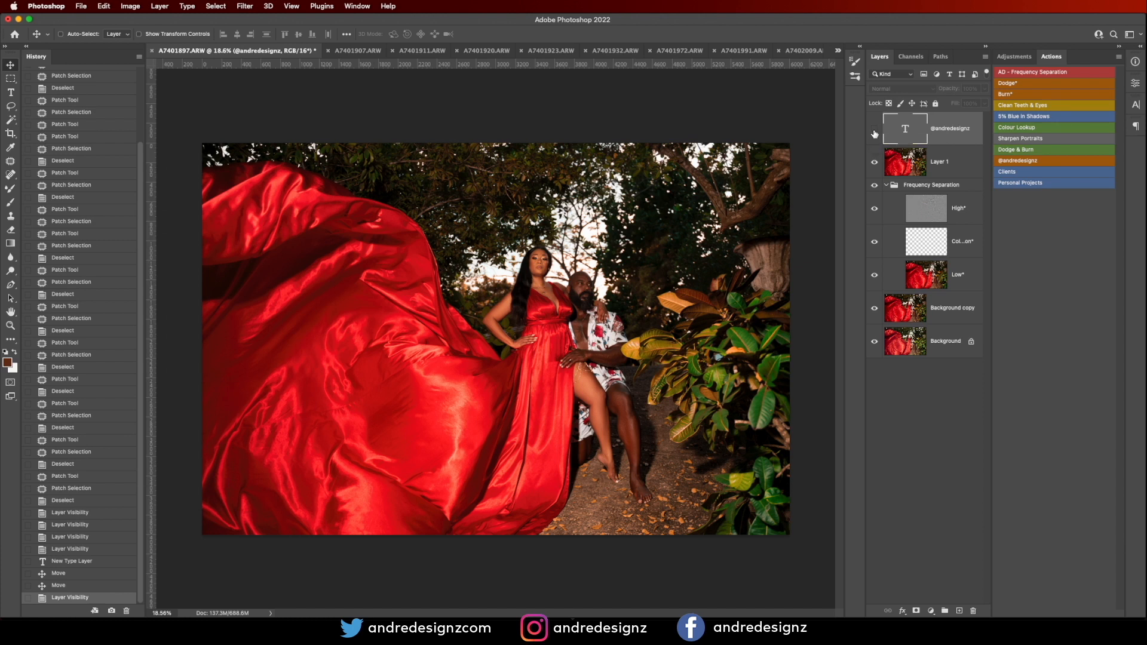
left_click(80, 6)
left_click(110, 113)
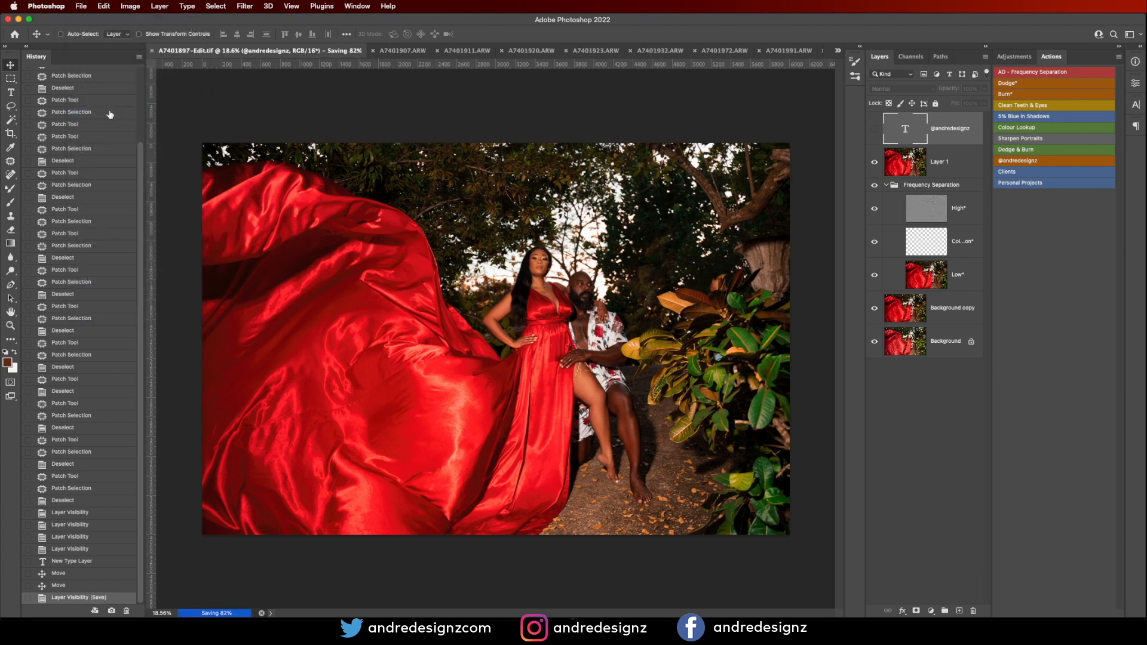
Step: Switch to the A7401907.ARW photo and duplicate its Background layer
left_click(395, 52)
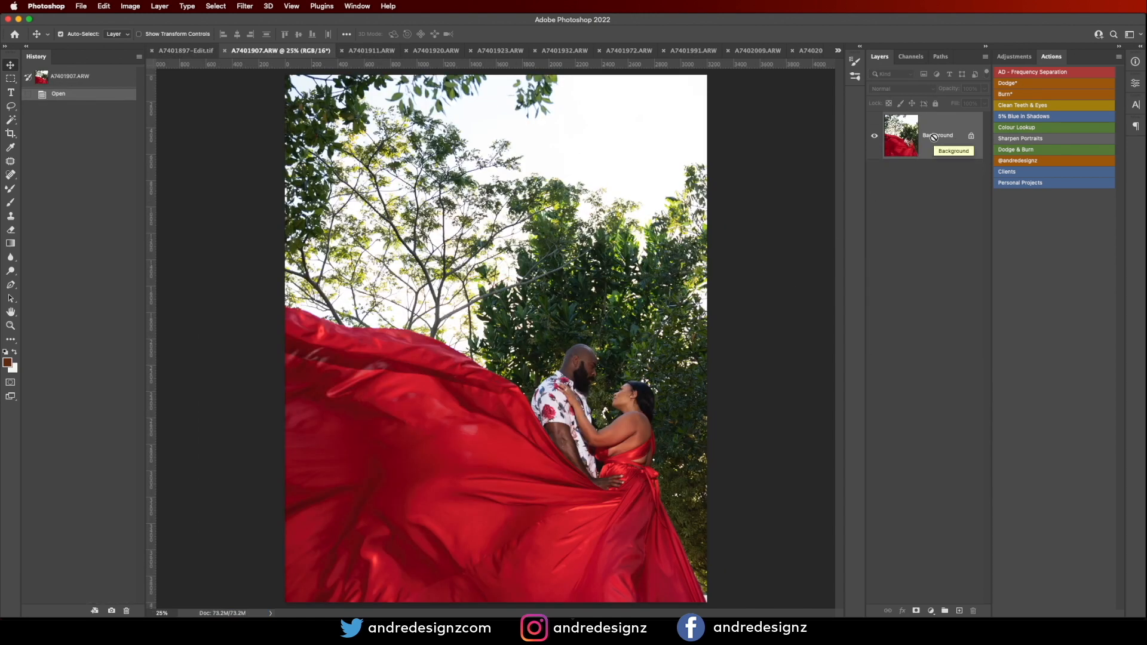
key("super+j")
Step: Apply automatic tone and the Warm Tone user preset to the duplicated layer in Camera Raw, comparing before and after
key("super+shift+a")
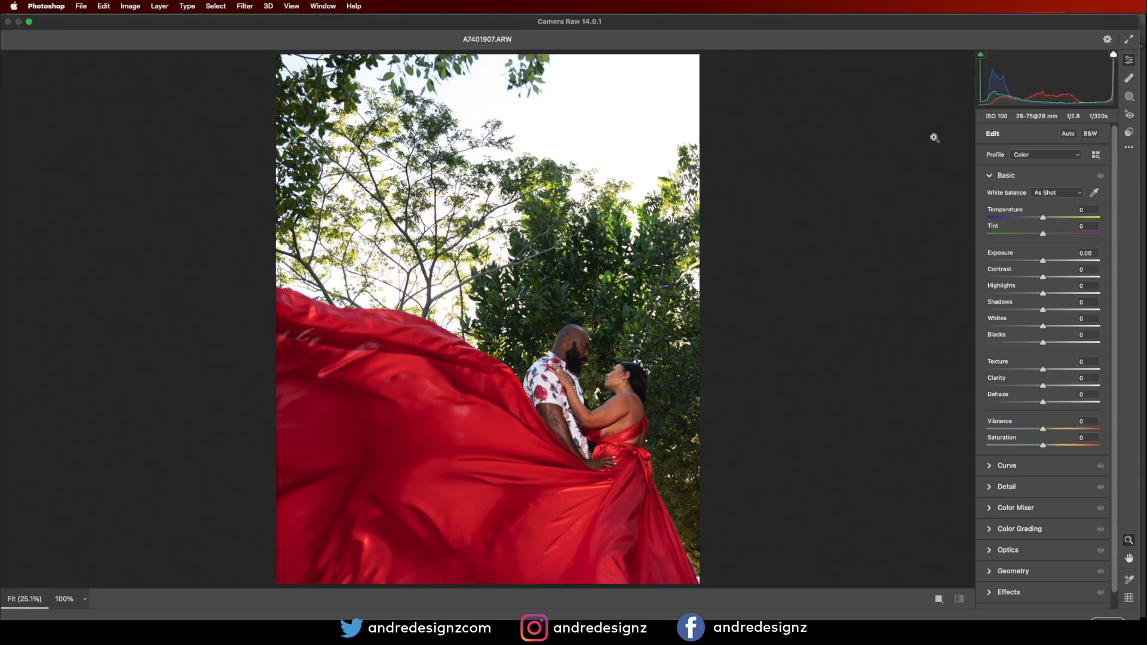
left_click(1068, 133)
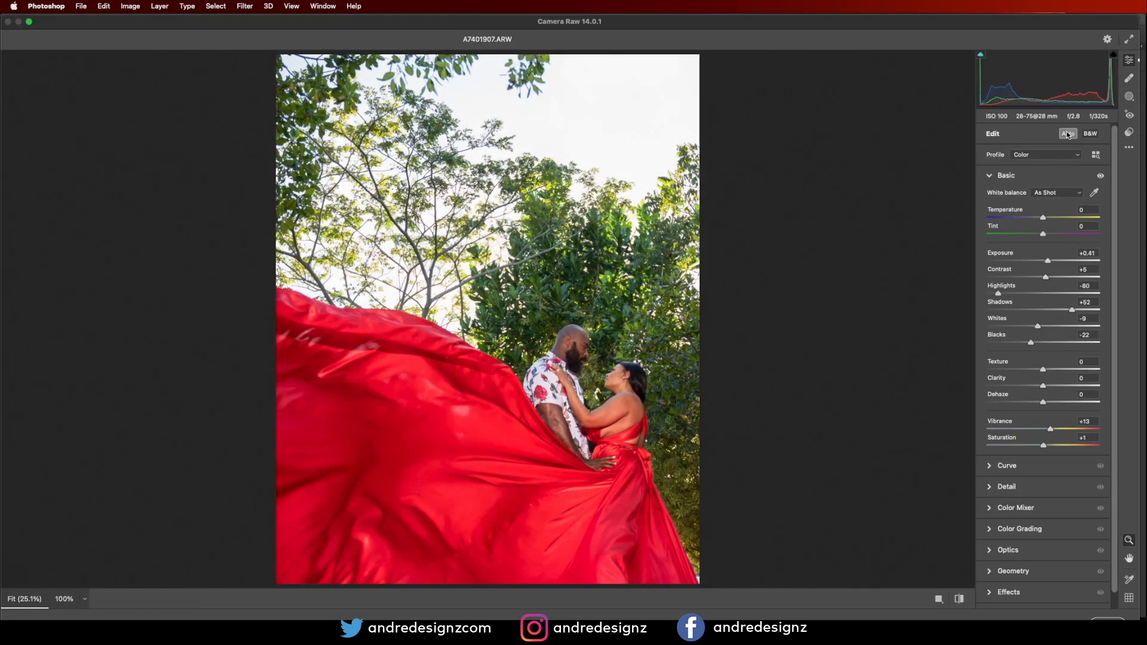
left_click(1129, 134)
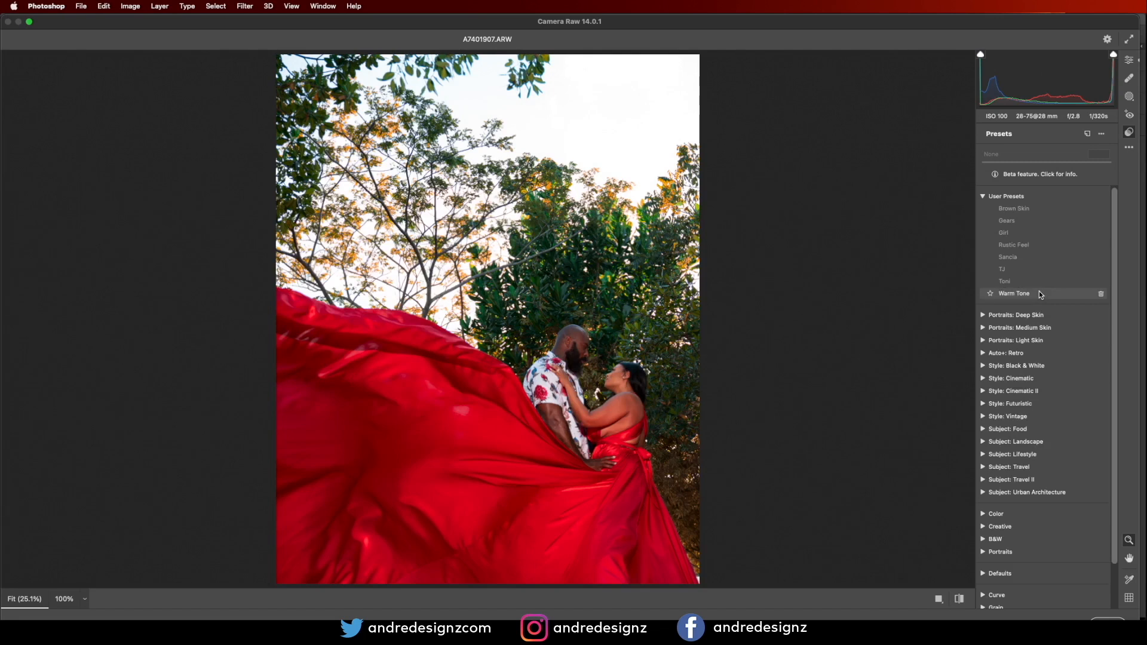
left_click(1040, 294)
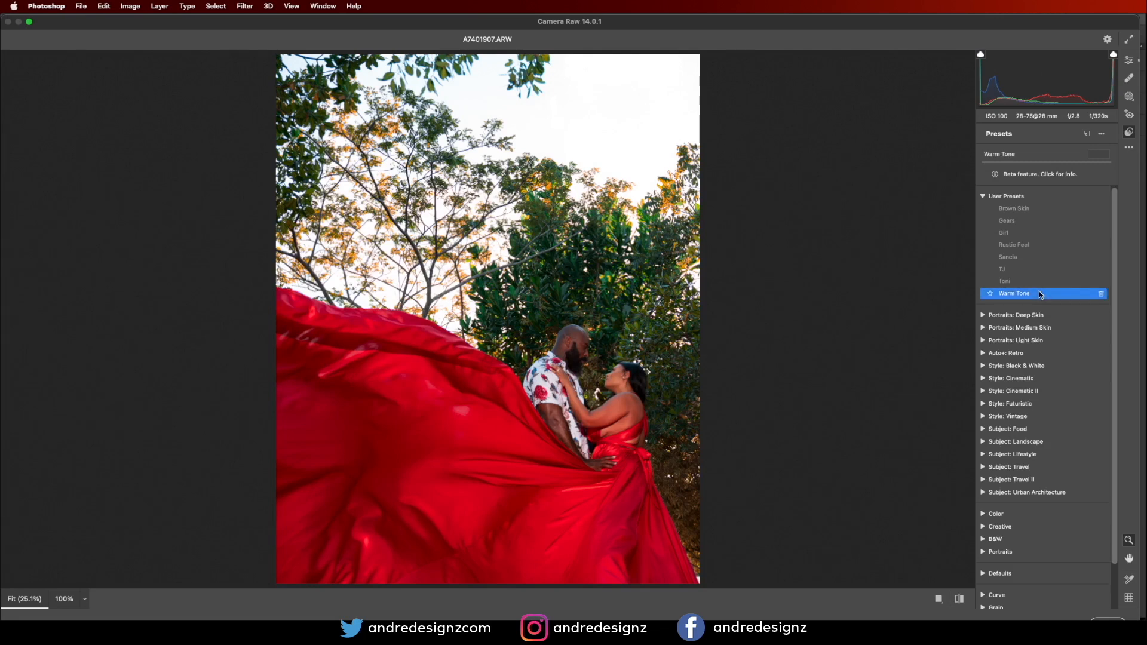
left_click(939, 599)
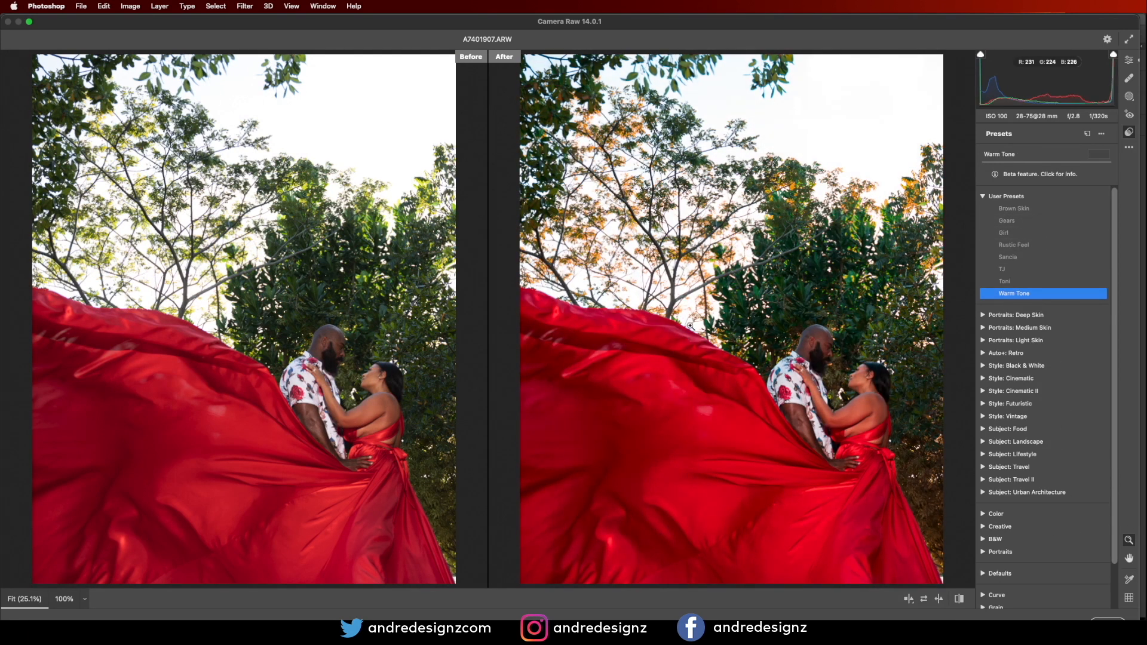
left_click(1108, 623)
Step: Run the AD - Frequency Separation action on the toned photo, accepting a Gaussian Blur radius of 4 pixels for the Low* layer
left_click(1019, 70)
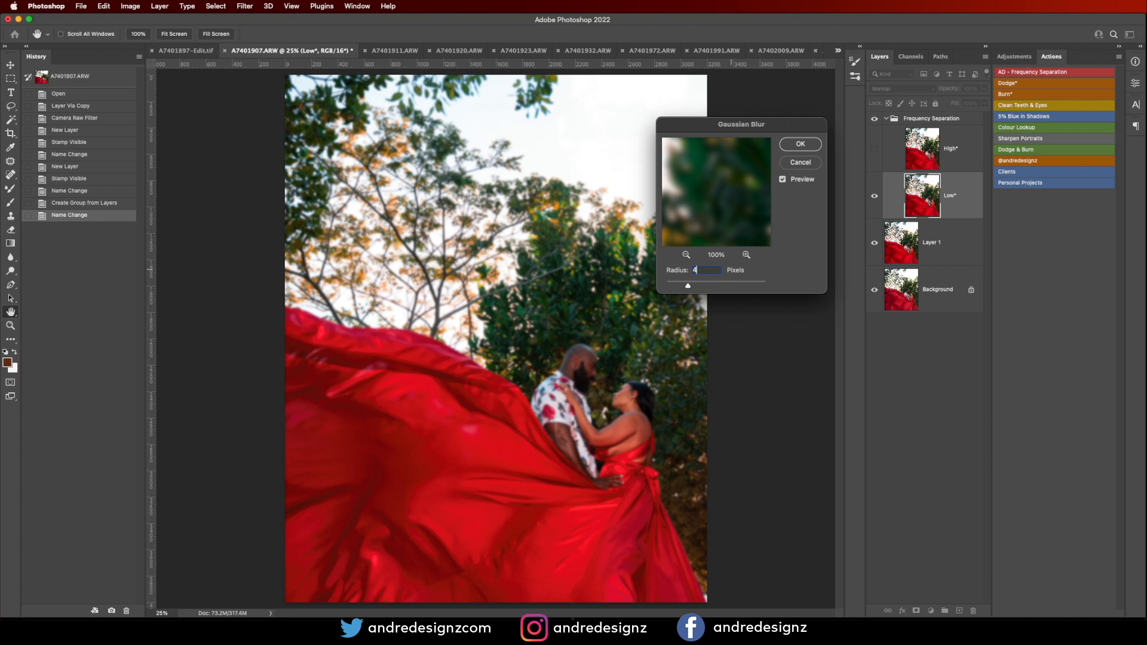
key("Return")
Step: Smooth the skin tones on the woman's shoulder and back with the Mixer Brush on the Low* layer
scroll(604, 429, "up", 6)
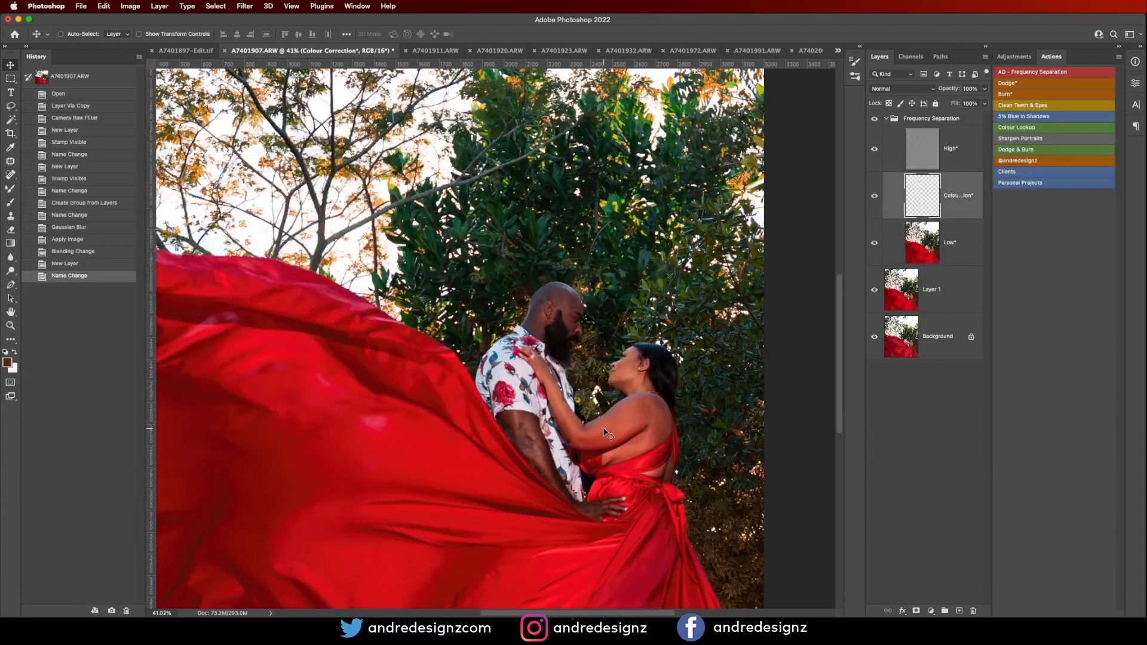
left_click_drag(614, 446, 535, 303)
scroll(535, 303, "up", 2)
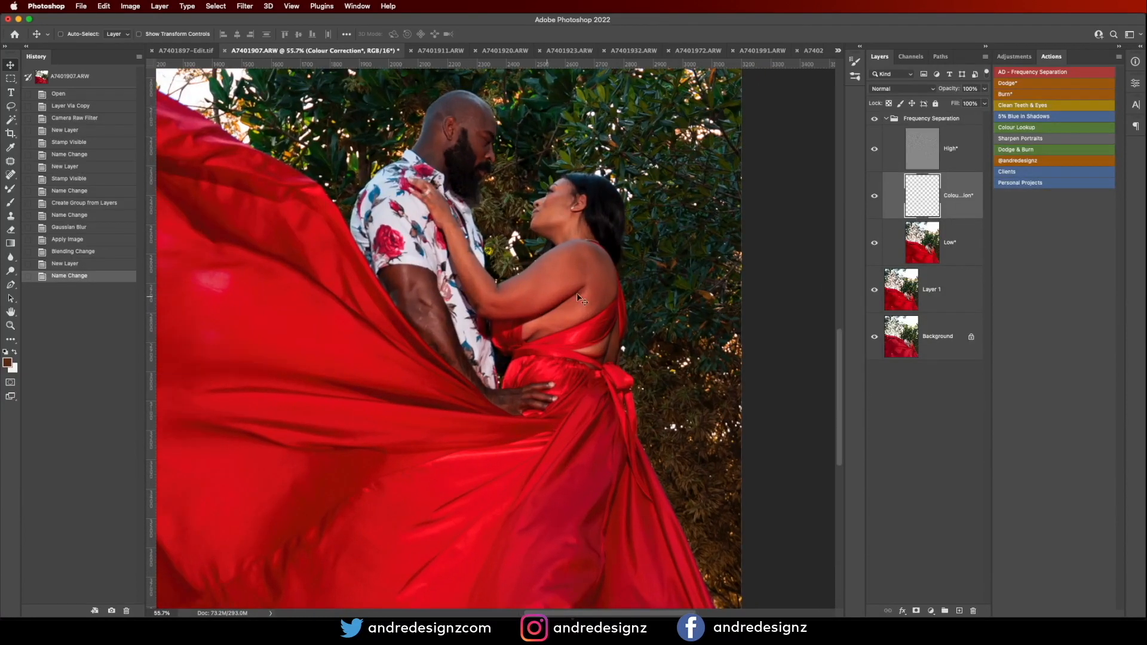
left_click(946, 251)
key("b")
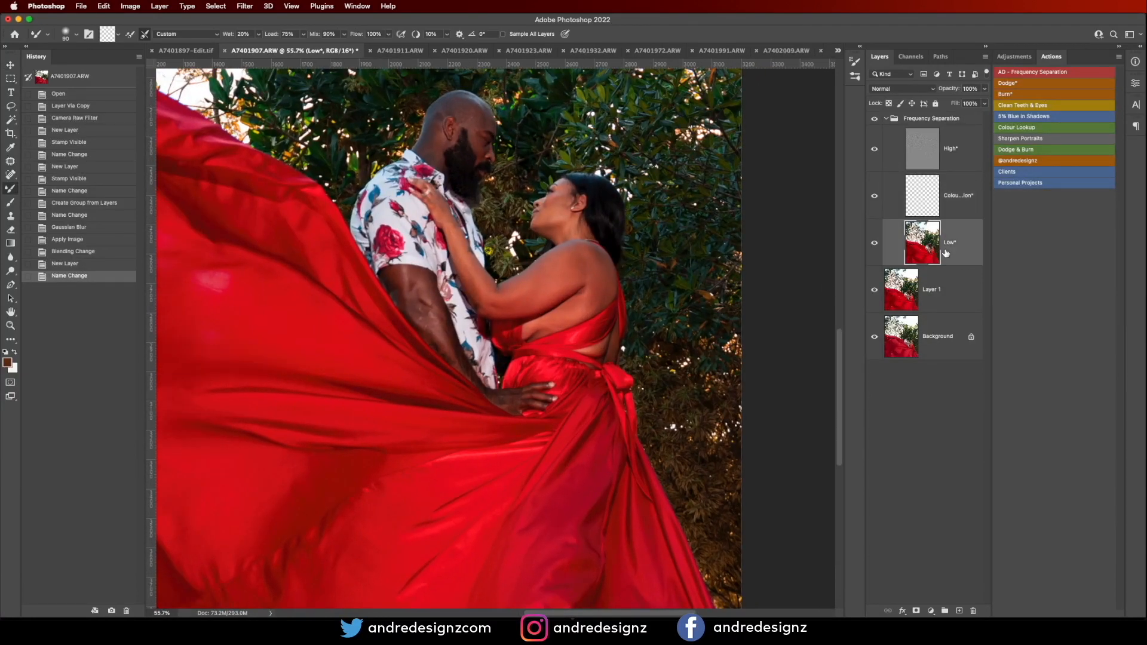
mouse_move(560, 281)
left_mouse_down()
mouse_move(572, 269)
mouse_move(529, 293)
mouse_move(557, 270)
mouse_move(526, 279)
mouse_move(588, 263)
mouse_move(570, 276)
mouse_move(592, 255)
left_mouse_up()
mouse_move(592, 255)
left_mouse_down()
mouse_move(559, 263)
mouse_move(588, 255)
left_mouse_up()
mouse_move(588, 255)
left_mouse_down()
mouse_move(579, 260)
mouse_move(591, 266)
left_mouse_up()
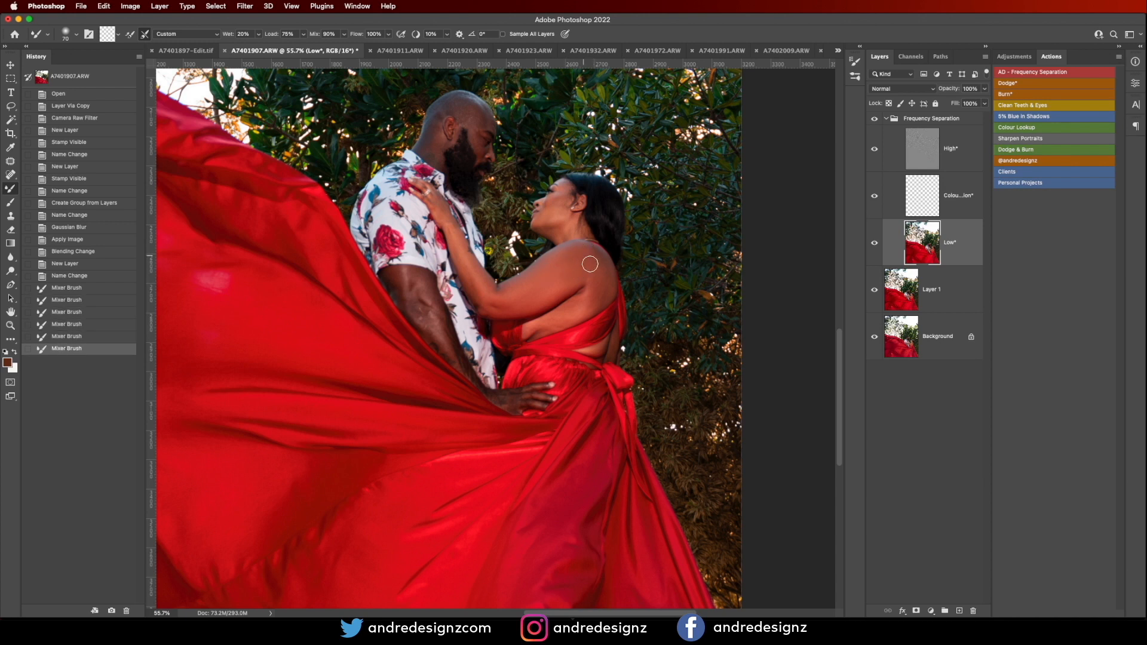
left_click_drag(558, 318, 535, 330)
mouse_move(596, 271)
left_mouse_down()
mouse_move(598, 260)
mouse_move(597, 275)
left_mouse_up()
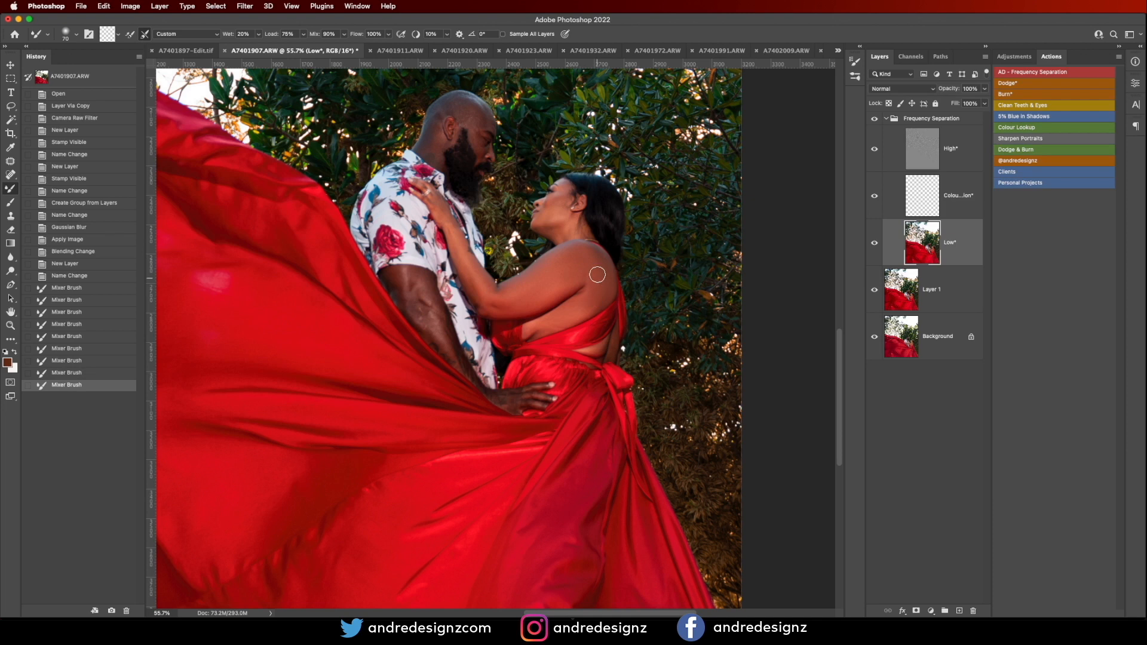
Step: Blend the skin tones along the woman's raised arm and the man's upper arm with the Mixer Brush
left_click_drag(507, 304, 491, 296)
key("[")
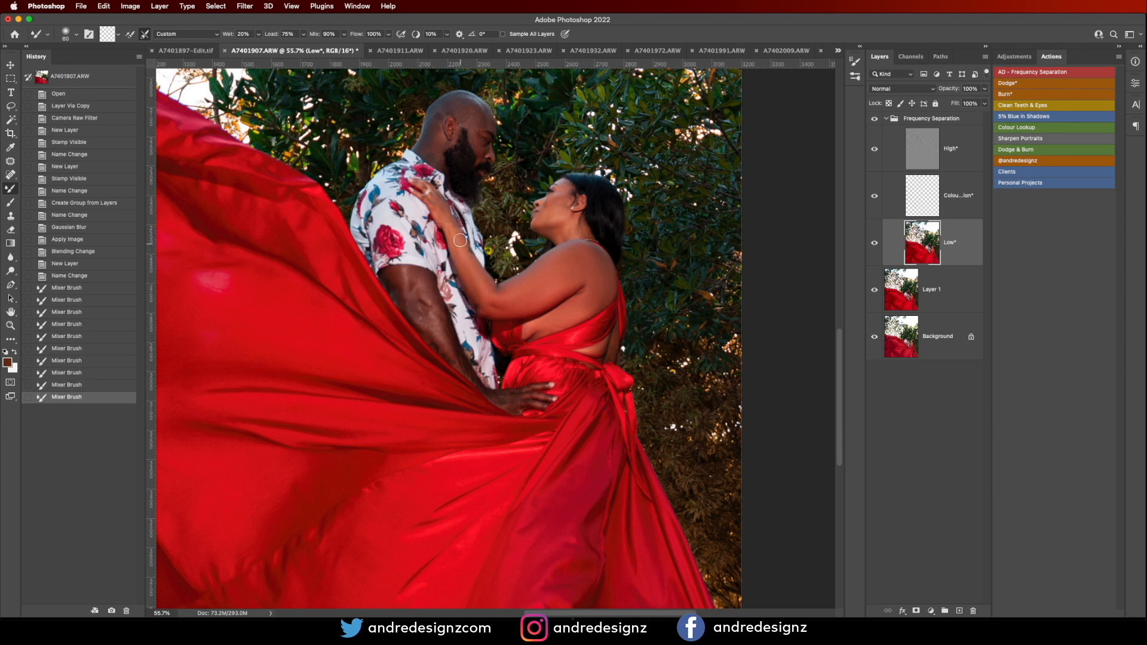
left_click_drag(458, 243, 456, 251)
mouse_move(432, 309)
left_mouse_down()
mouse_move(418, 299)
mouse_move(430, 333)
left_mouse_up()
mouse_move(404, 275)
left_mouse_down()
mouse_move(413, 310)
mouse_move(441, 329)
left_mouse_up()
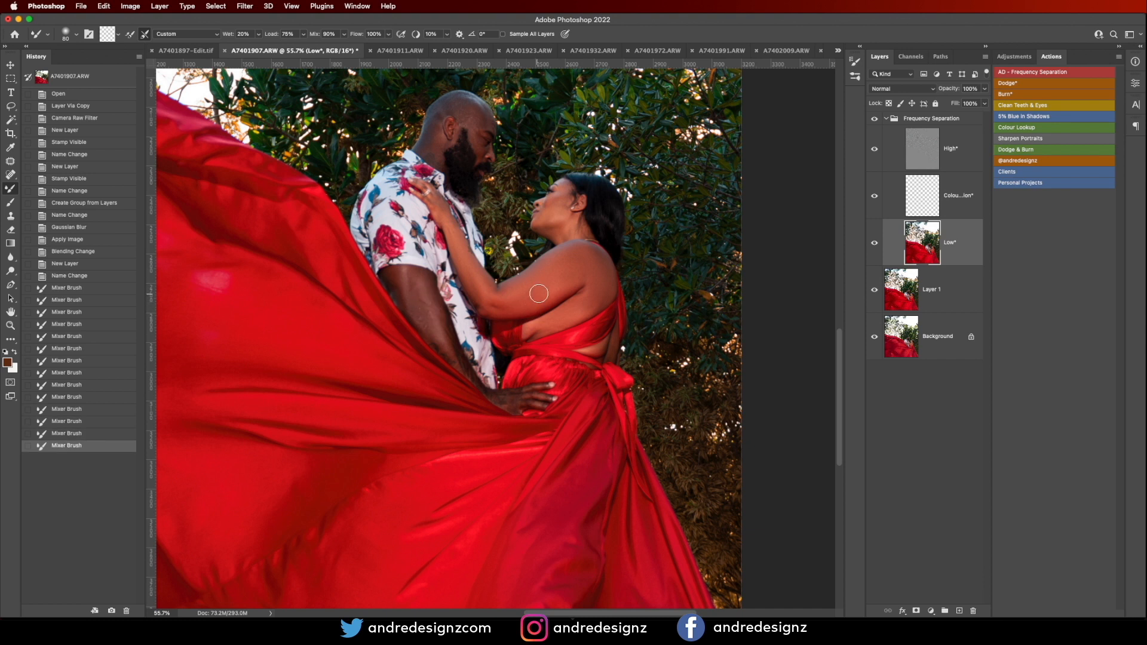
left_click_drag(539, 294, 519, 304)
Step: Smooth the woman's shoulder and both faces using a smaller Mixer Brush
key("[")
key("[")
left_click_drag(601, 291, 590, 255)
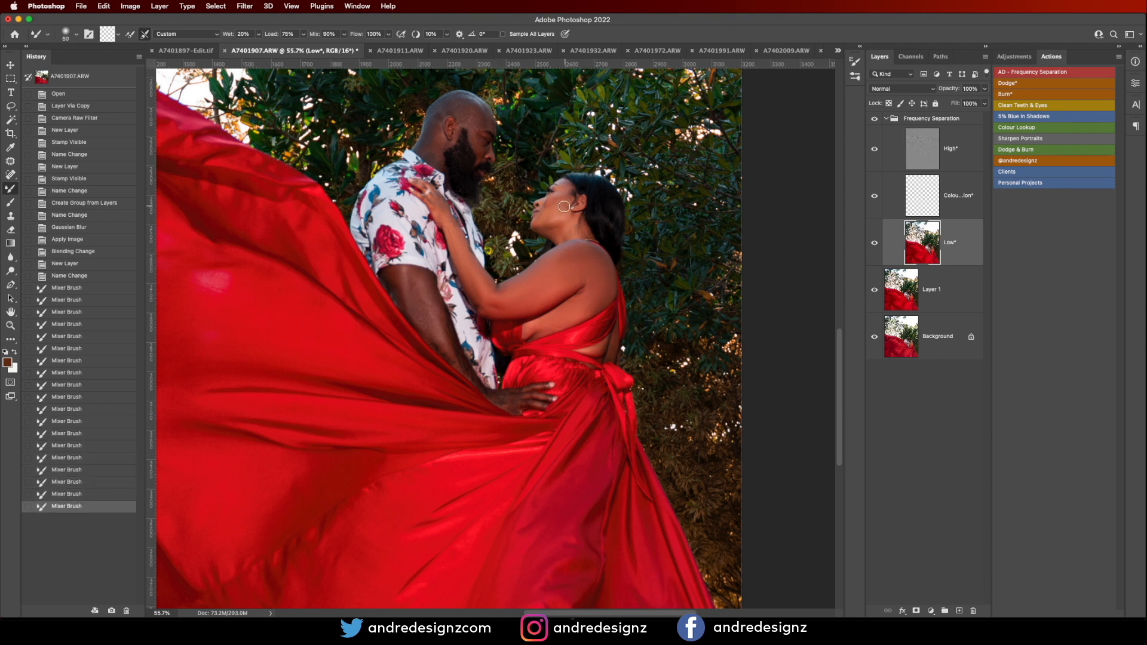
mouse_move(549, 213)
left_mouse_down()
mouse_move(567, 197)
mouse_move(549, 206)
mouse_move(571, 219)
mouse_move(547, 232)
left_mouse_up()
left_click_drag(439, 144, 479, 135)
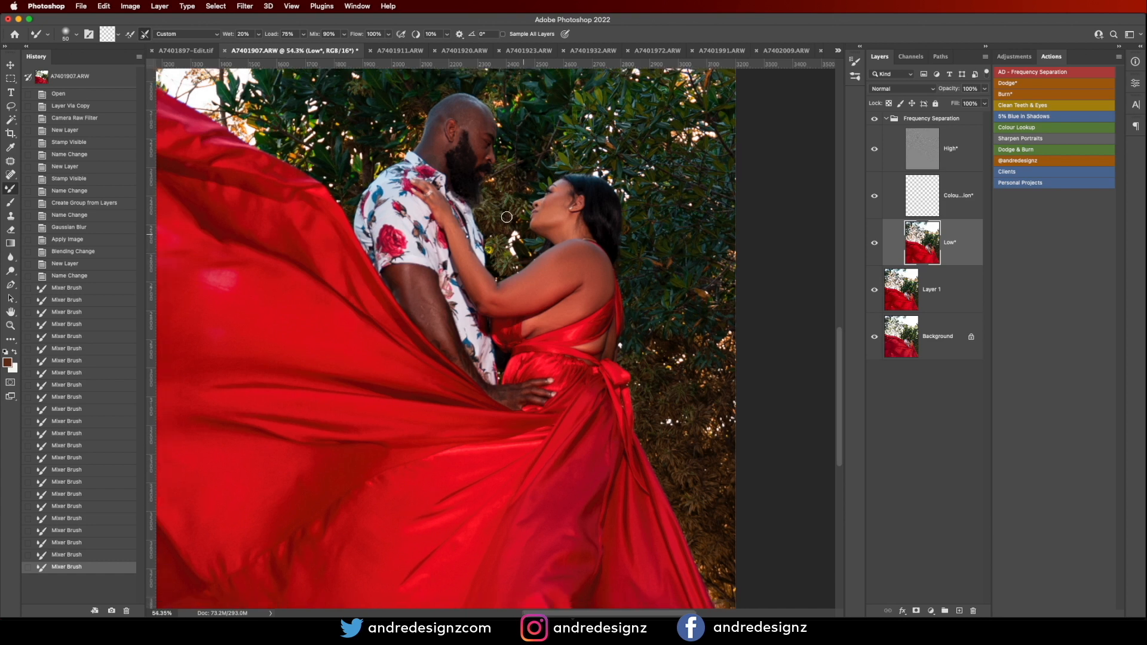
Step: Even out the remaining highlight transitions on the woman's upper arm and shoulder with further Mixer Brush strokes
scroll(506, 217, "down", 4)
scroll(519, 246, "up", 6)
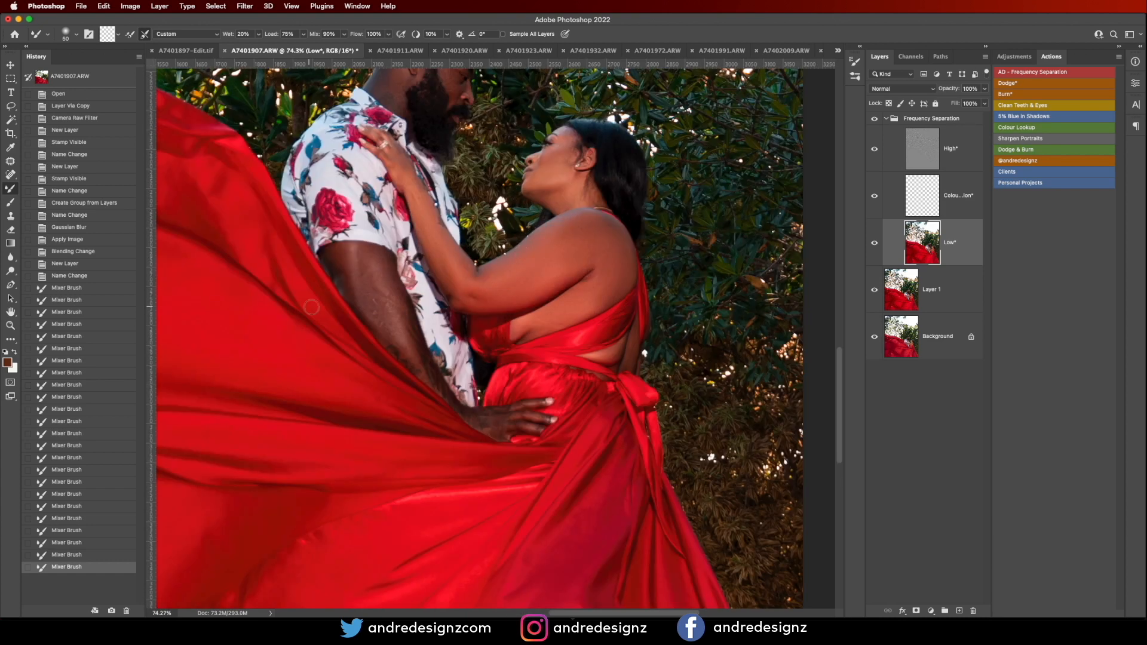
left_click_drag(576, 238, 556, 251)
left_click_drag(586, 235, 563, 254)
left_click_drag(594, 237, 568, 257)
left_click_drag(605, 239, 563, 258)
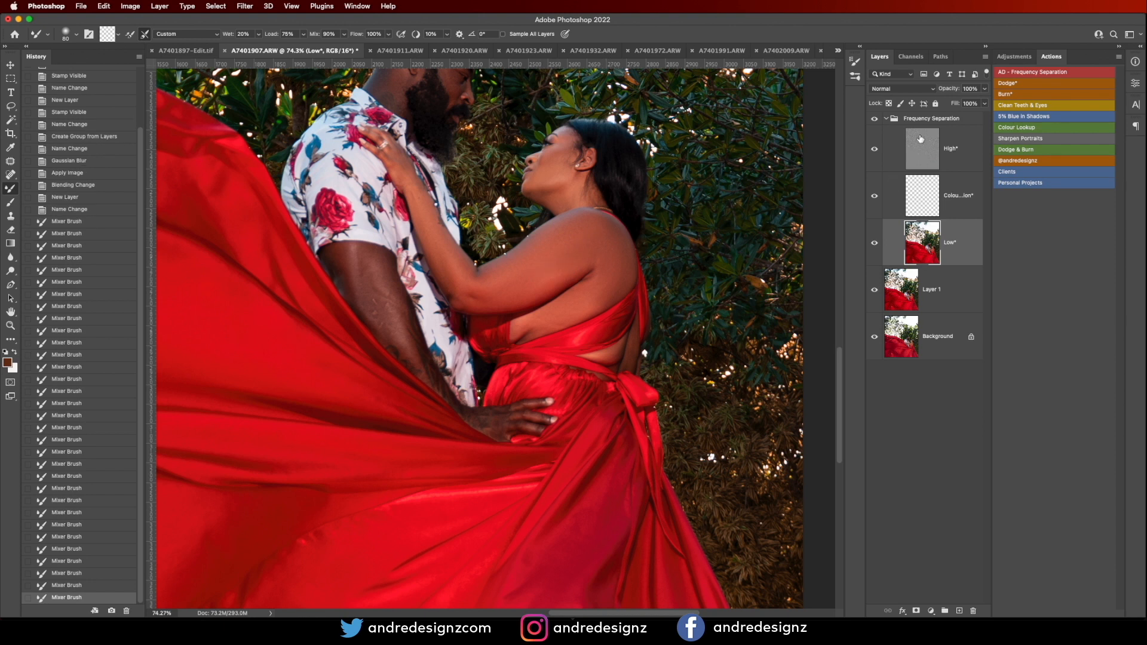
Step: Collapse the Frequency Separation group and run the Dodge* action to add a masked dodge layer above it
left_click(889, 122)
left_click(888, 120)
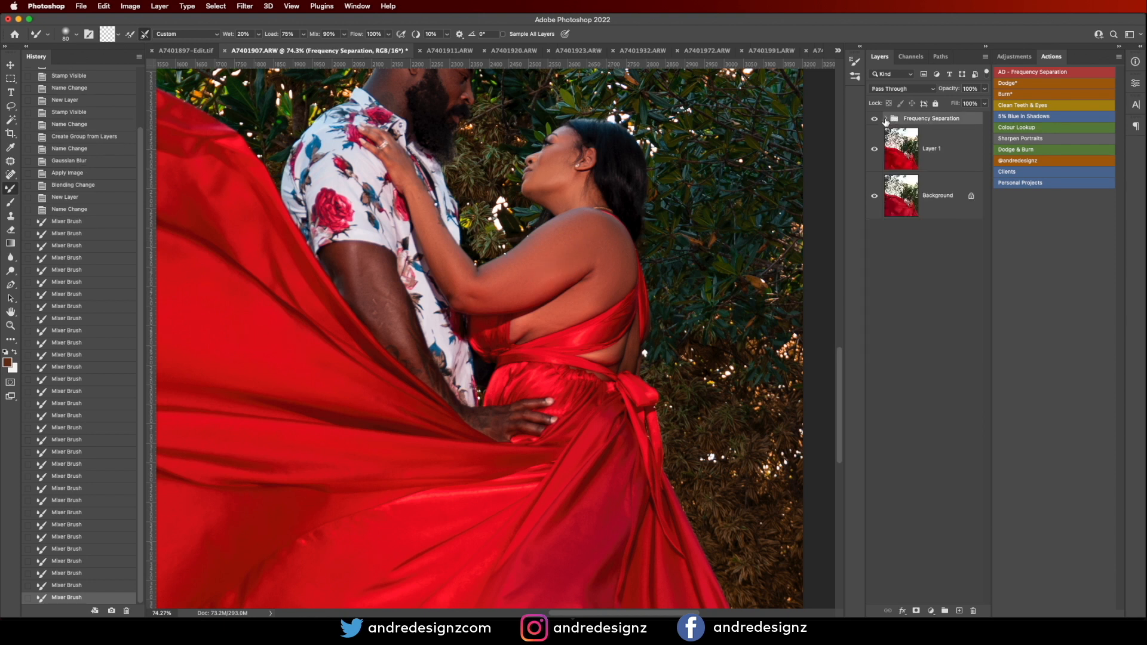
left_click(1013, 84)
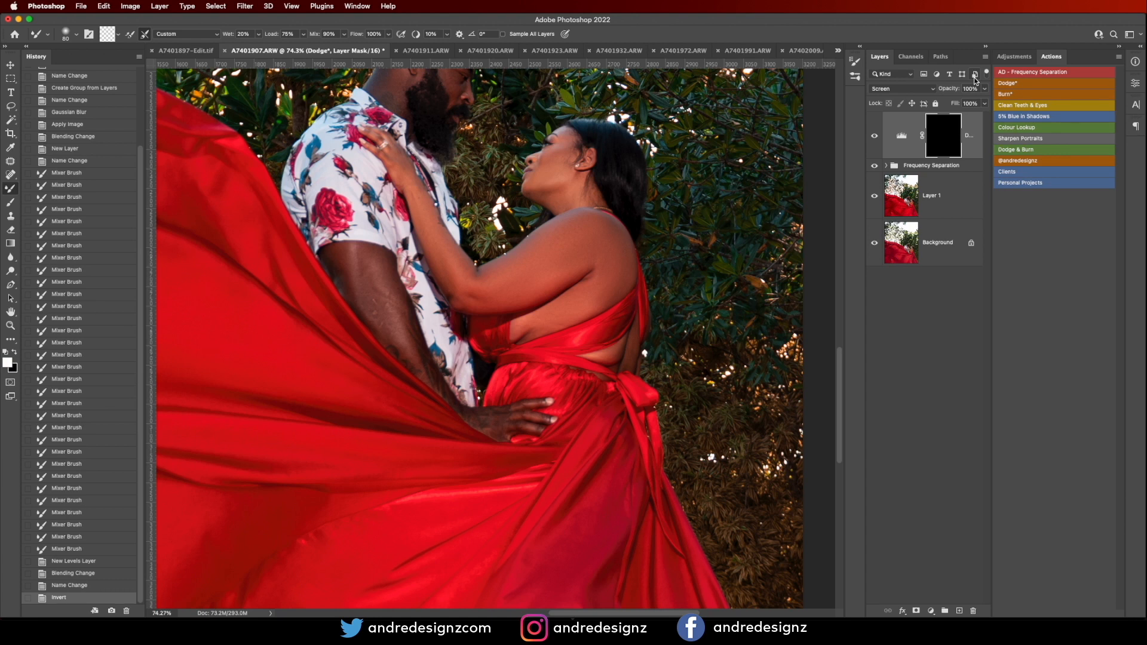
Step: Set up the Brush tool with 1% flow and a size of 80 for painting on the Dodge* mask
key("b")
left_click(306, 35)
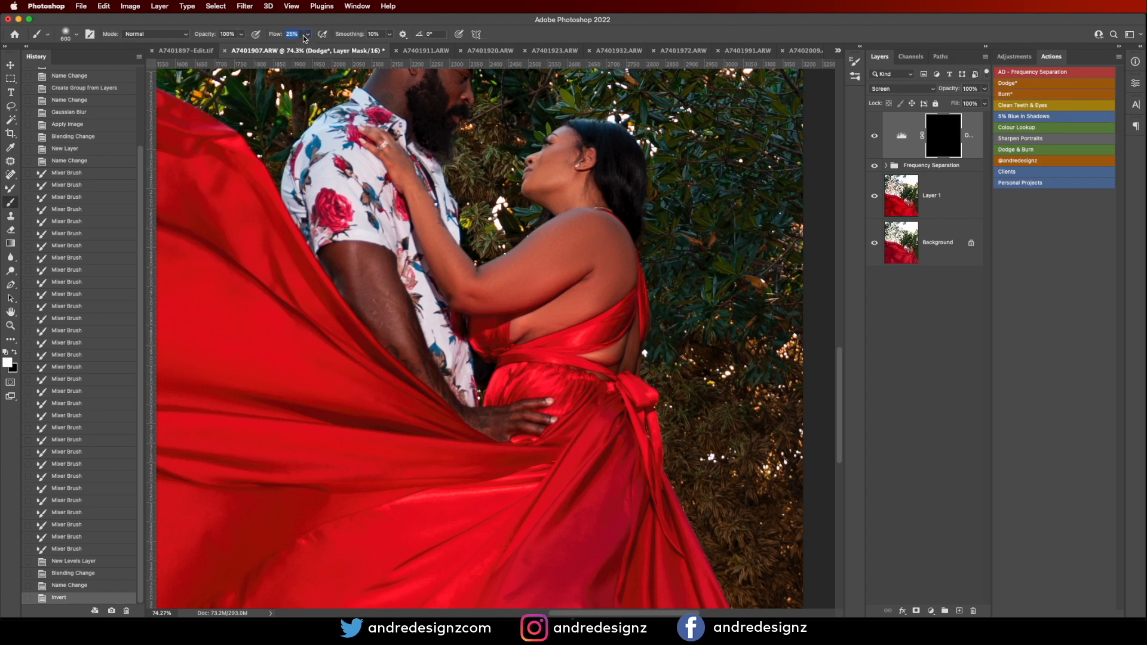
left_click(307, 35)
left_click_drag(299, 49, 295, 48)
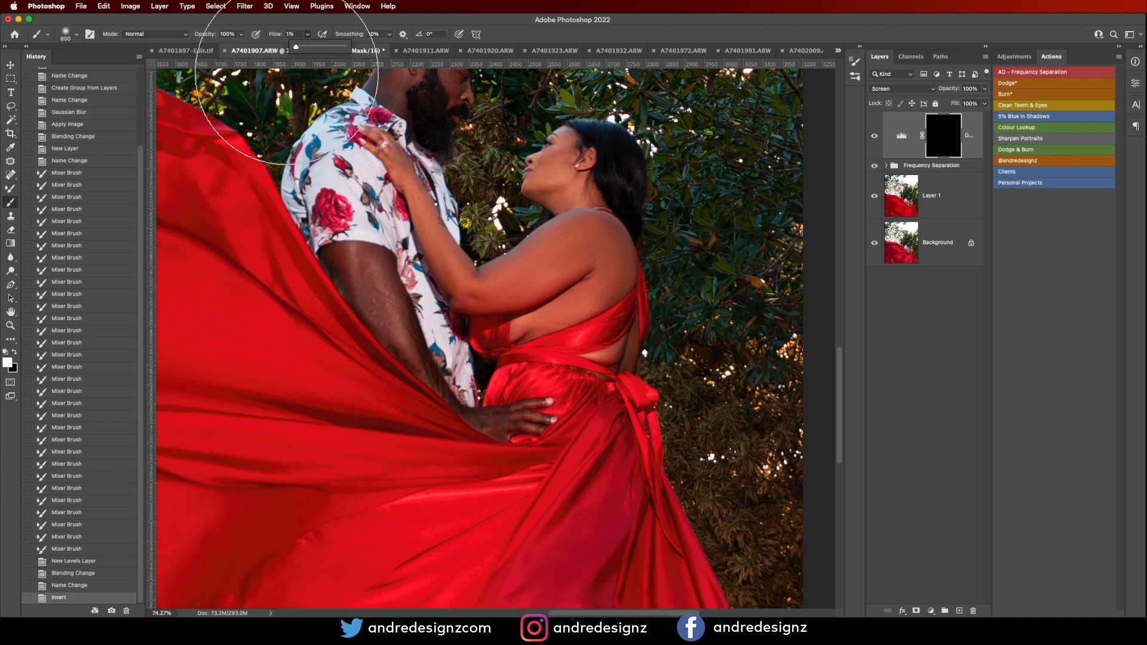
left_click(574, 243)
key("bracketleft")
key("bracketleft")
key("bracketleft")
key("bracketleft")
key("bracketleft")
key("bracketleft")
key("bracketleft")
key("bracketleft")
key("bracketleft")
key("bracketleft")
key("bracketleft")
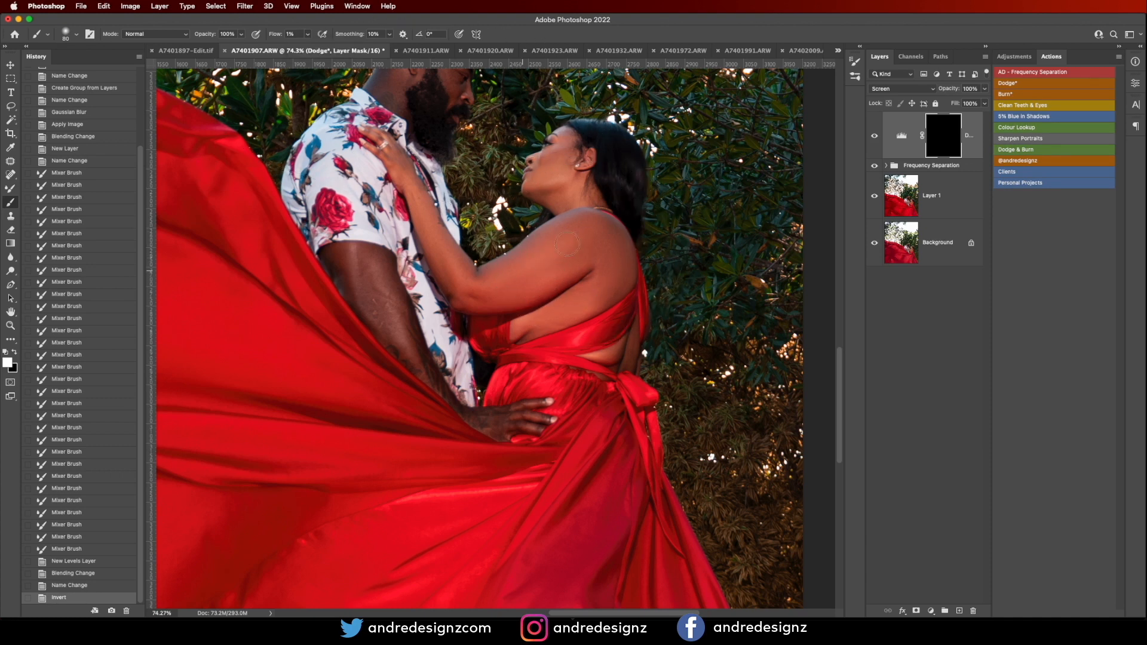
Step: Paint subtle highlights along the woman's forearm, upper arm and shoulder on the Dodge* layer mask
left_click(533, 264)
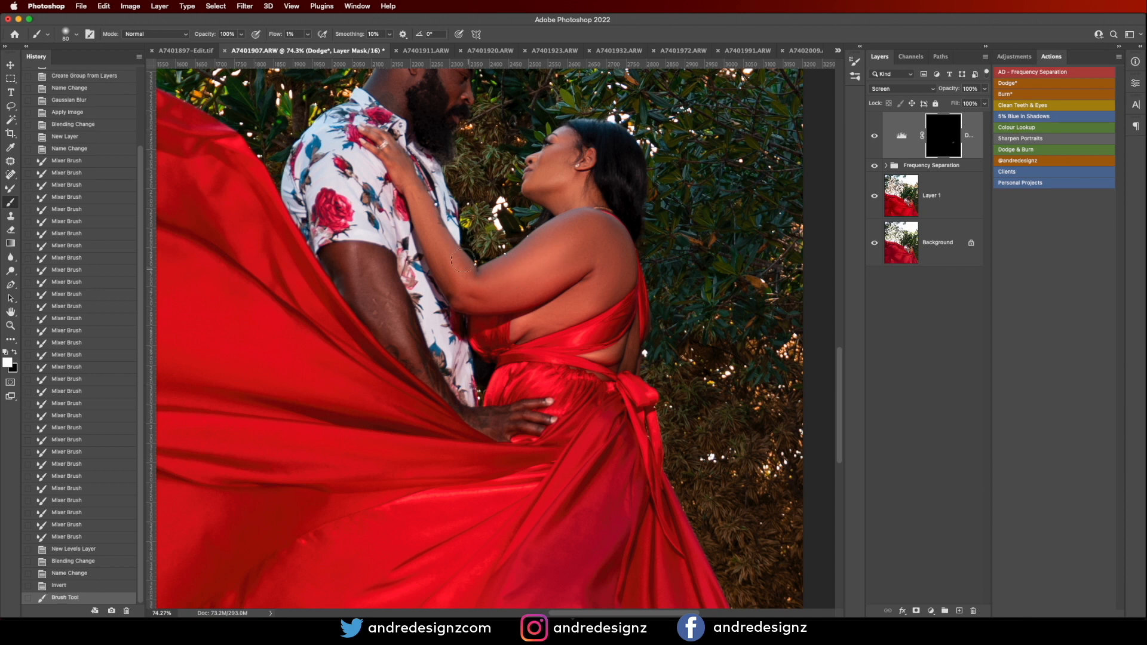
left_click_drag(430, 236, 478, 275)
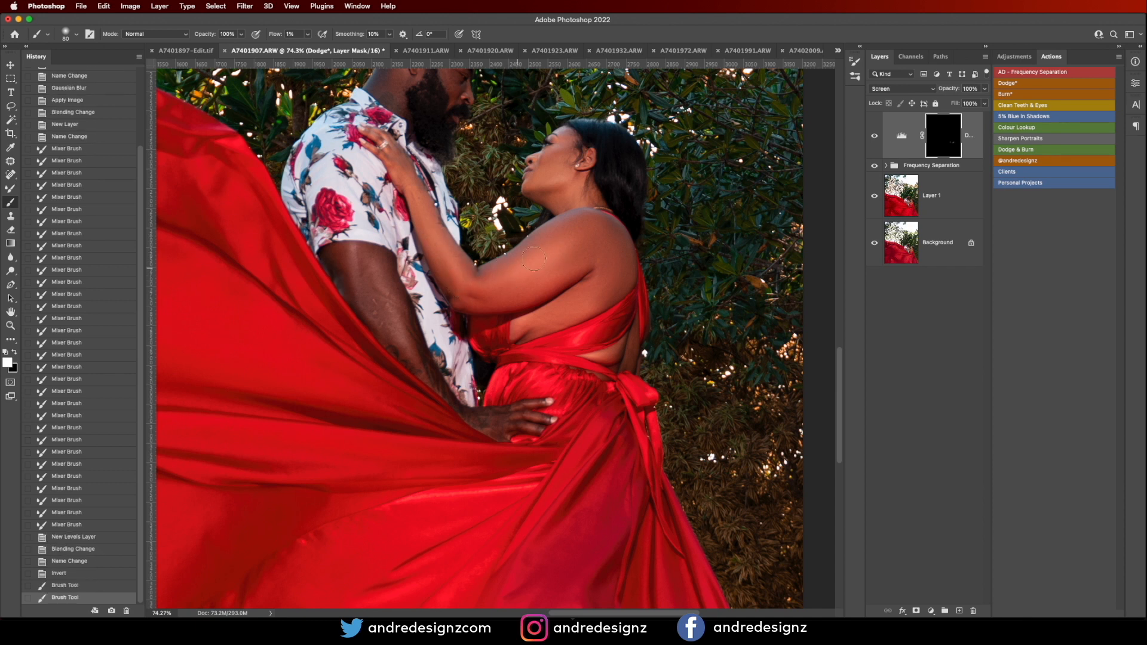
left_click_drag(551, 246, 598, 236)
mouse_move(592, 235)
left_mouse_down()
mouse_move(543, 261)
mouse_move(618, 258)
mouse_move(606, 241)
mouse_move(601, 279)
left_mouse_up()
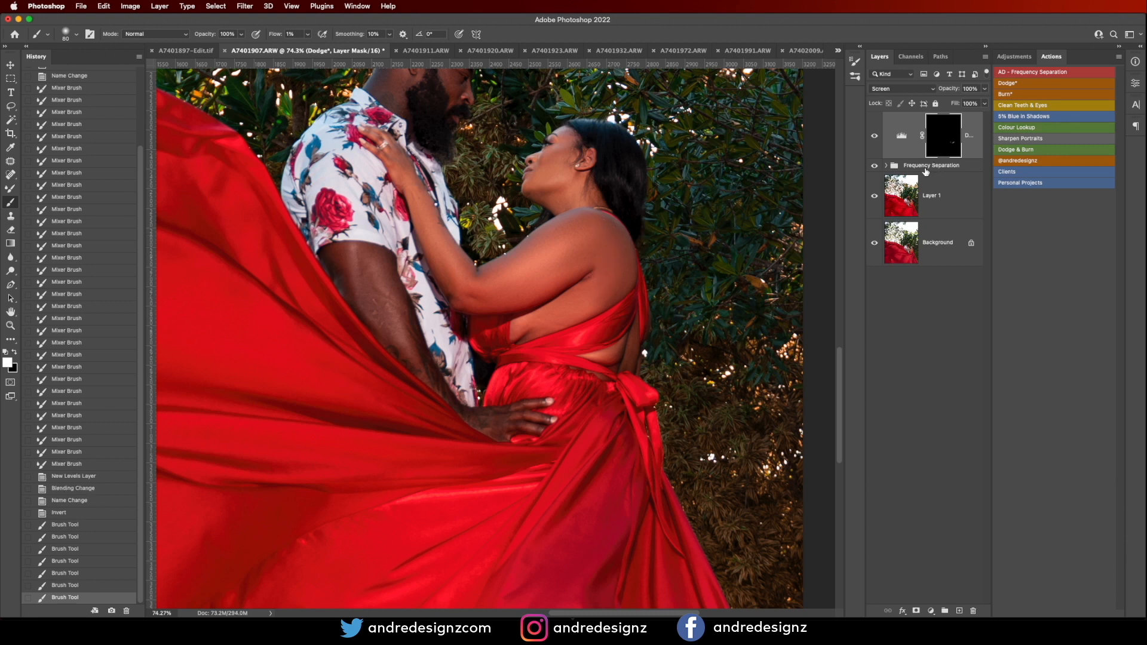
Step: Compare the couple's skin with and without the Dodge* layer
key("shift+b")
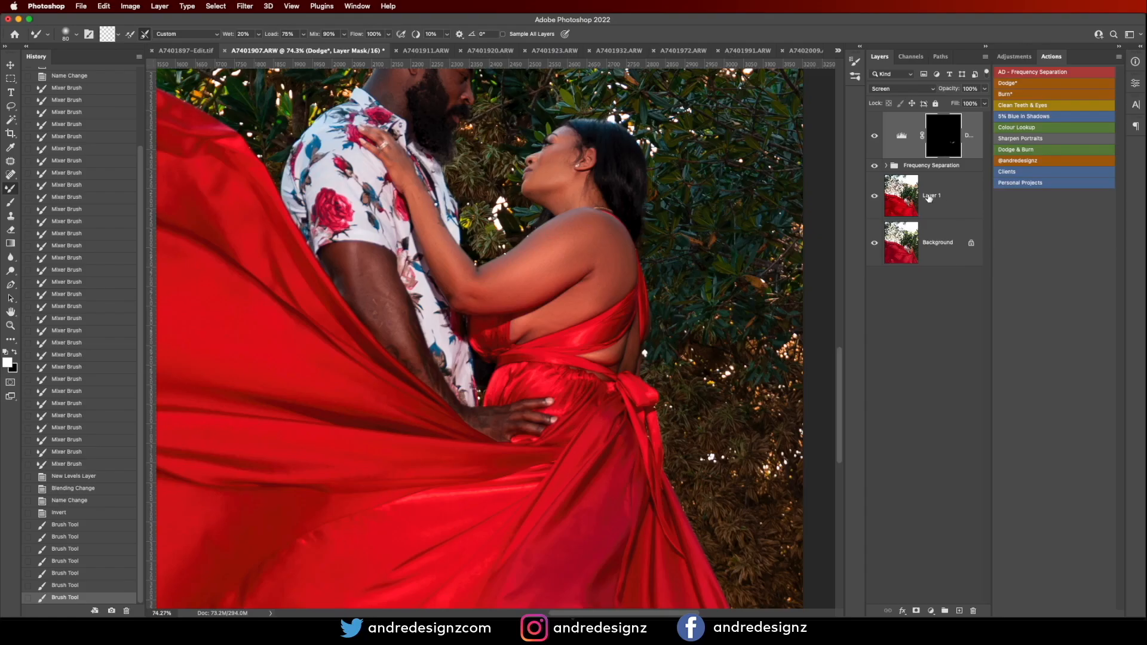
left_click(921, 193)
scroll(786, 206, "down", 5)
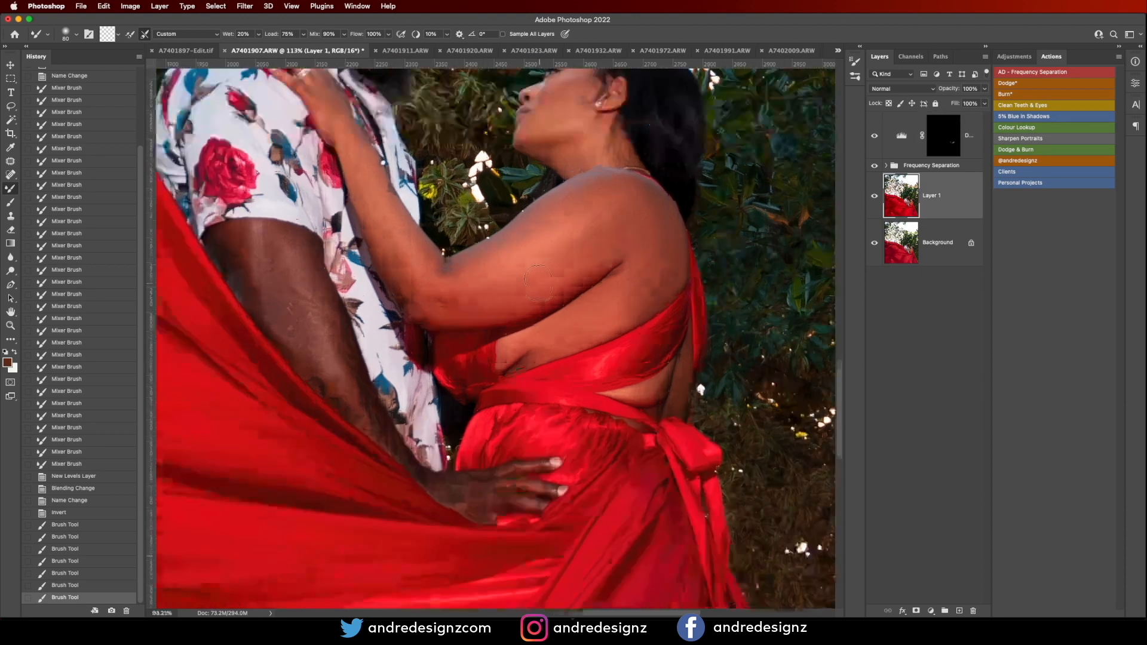
scroll(801, 162, "up", 1)
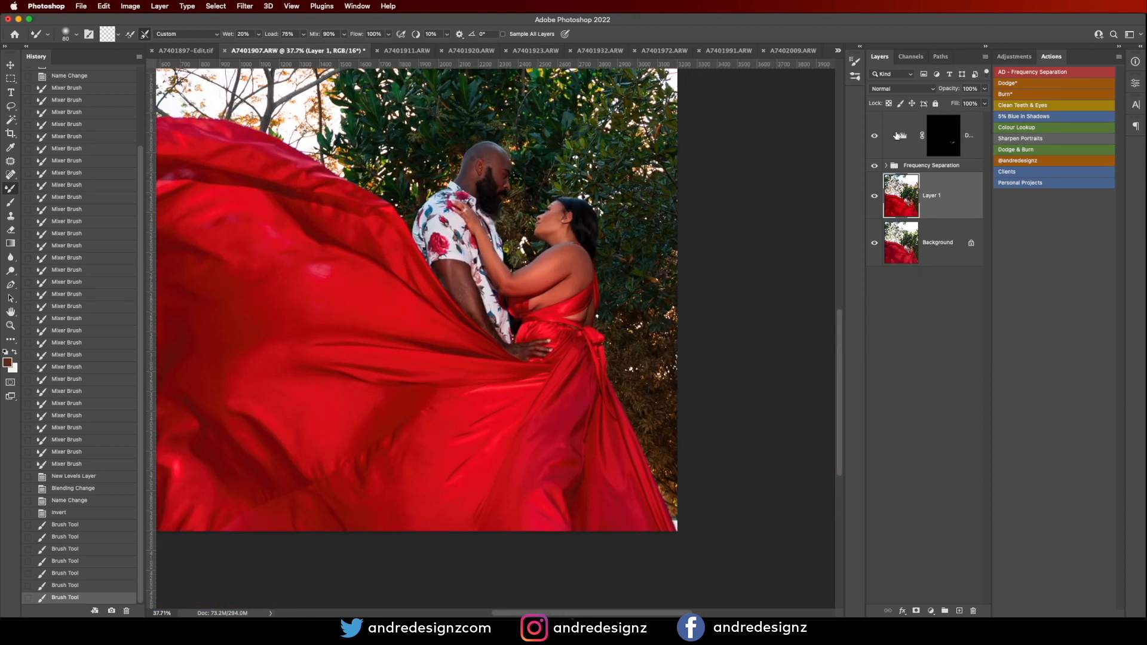
left_click(873, 137)
left_click(873, 137)
left_click(873, 138)
left_click(873, 138)
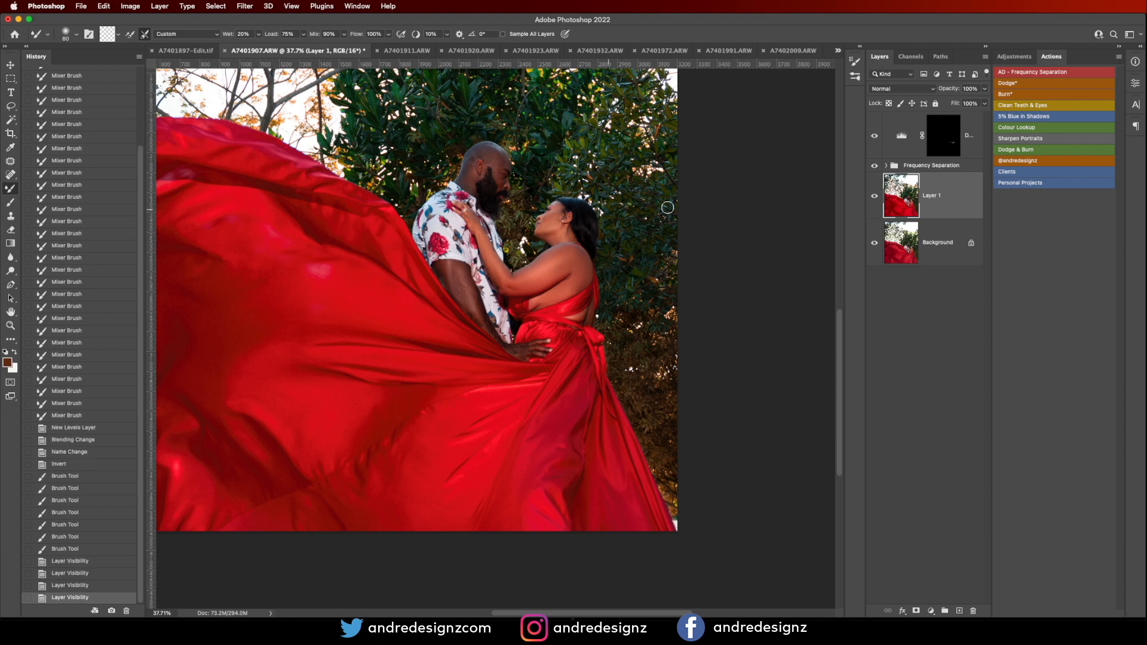
Step: Stamp all visible layers into a new merged layer above the Dodge* layer
left_click(983, 123)
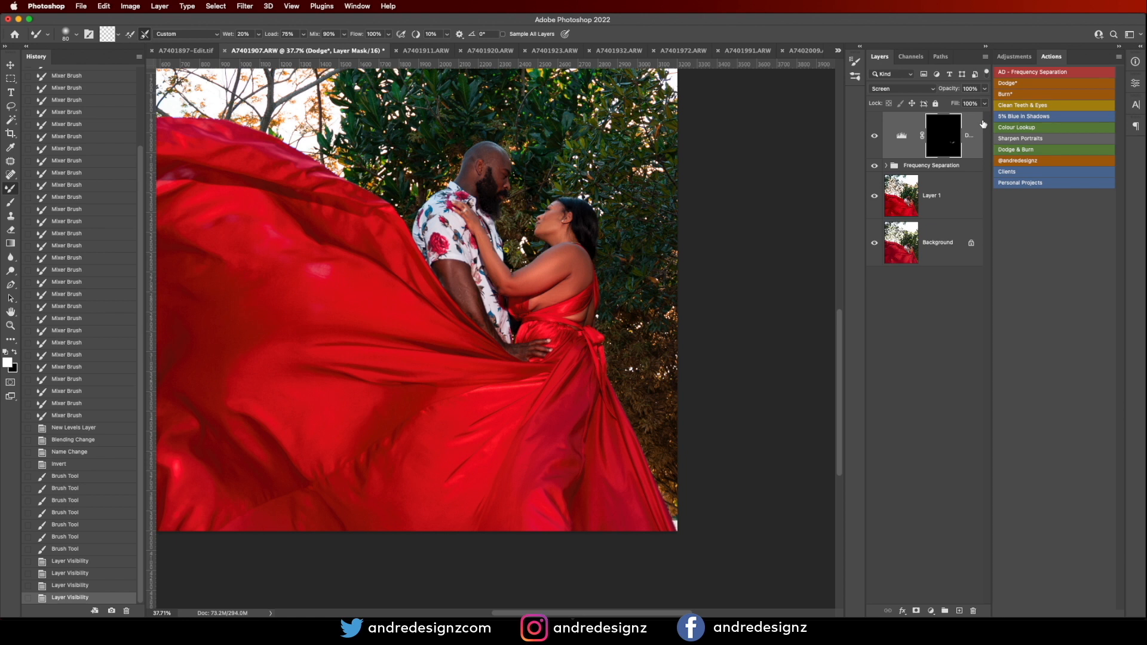
key("super+alt+shift+e")
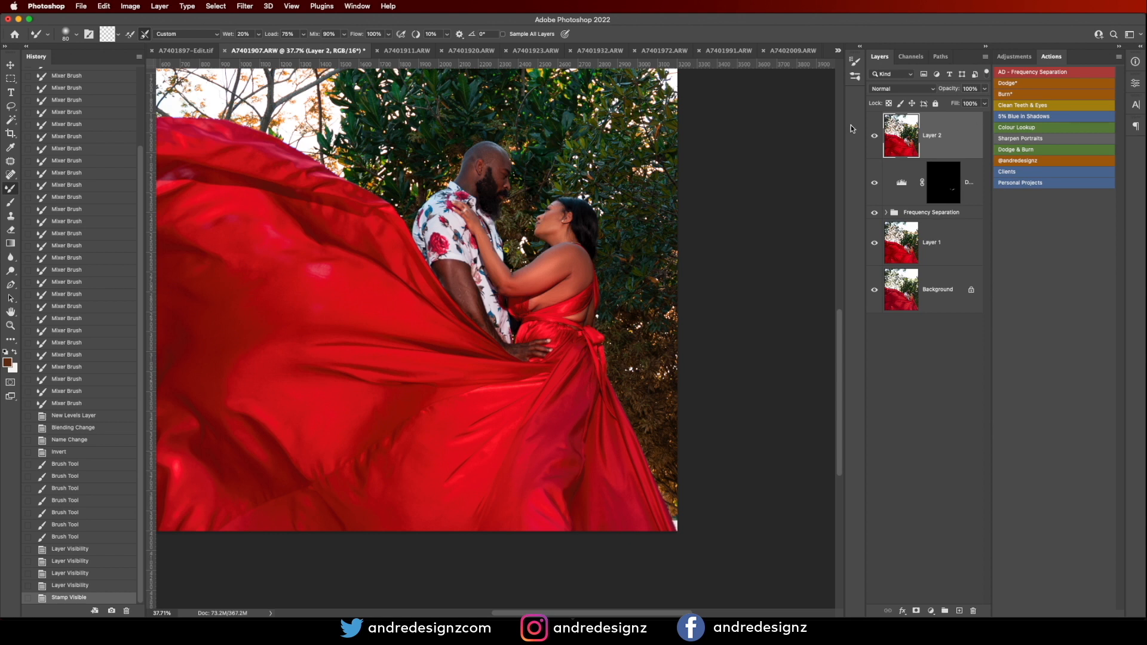
Step: Remove the shiny spots and blemishes on the man's upper arm with the Patch tool on the merged layer
scroll(606, 192, "up", 3)
scroll(506, 213, "up", 2)
mouse_move(433, 236)
left_mouse_down()
mouse_move(513, 269)
mouse_move(582, 246)
left_mouse_up()
key("j")
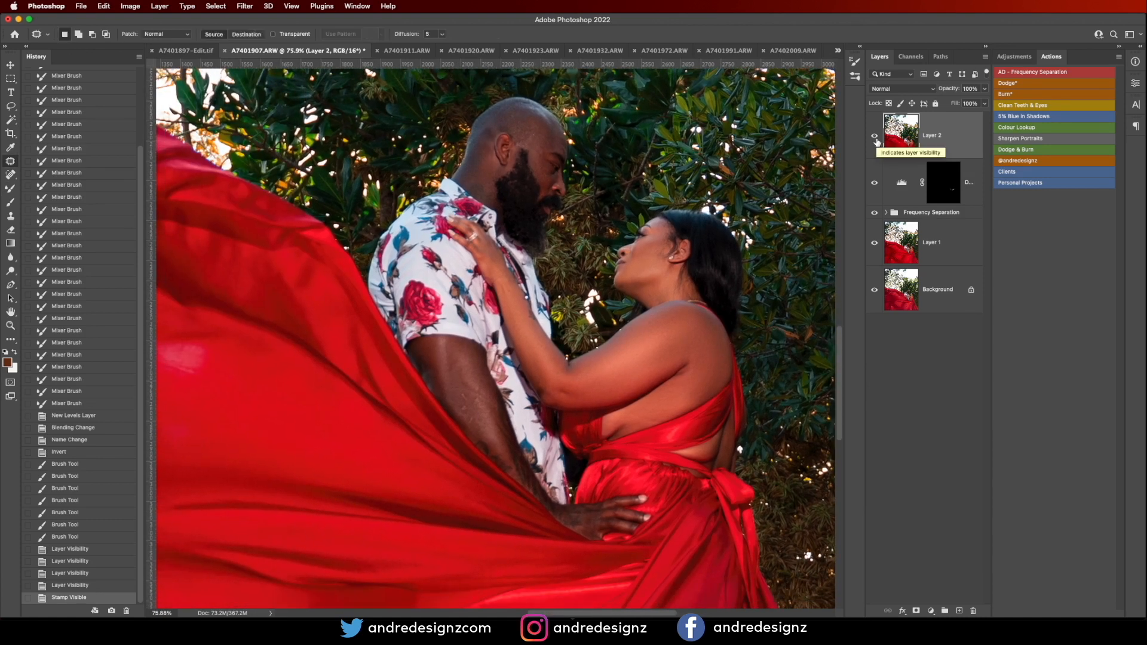
left_click_drag(461, 395, 463, 396)
mouse_move(464, 399)
left_mouse_down()
mouse_move(463, 383)
mouse_move(479, 416)
mouse_move(482, 400)
left_mouse_up()
key("super+d")
mouse_move(477, 384)
left_mouse_down()
mouse_move(480, 397)
mouse_move(477, 388)
left_mouse_up()
mouse_move(478, 388)
left_mouse_down()
mouse_move(472, 370)
mouse_move(461, 383)
mouse_move(467, 375)
left_mouse_up()
key("super+d")
mouse_move(464, 376)
left_mouse_down()
mouse_move(474, 395)
mouse_move(472, 371)
mouse_move(482, 379)
mouse_move(470, 396)
left_mouse_up()
key("super+d")
key("super+d")
key("super+d")
mouse_move(471, 388)
left_mouse_down()
mouse_move(468, 404)
mouse_move(479, 397)
mouse_move(488, 417)
mouse_move(486, 405)
left_mouse_up()
key("super+d")
left_click_drag(491, 410, 485, 391)
key("super+d")
mouse_move(480, 366)
left_mouse_down()
mouse_move(476, 386)
mouse_move(466, 360)
left_mouse_up()
key("super+d")
mouse_move(468, 373)
left_mouse_down()
mouse_move(464, 404)
mouse_move(475, 396)
left_mouse_up()
left_click_drag(469, 405, 468, 417)
mouse_move(476, 393)
left_mouse_down()
mouse_move(466, 401)
mouse_move(478, 398)
left_mouse_up()
left_click_drag(479, 399, 469, 386)
key("super+d")
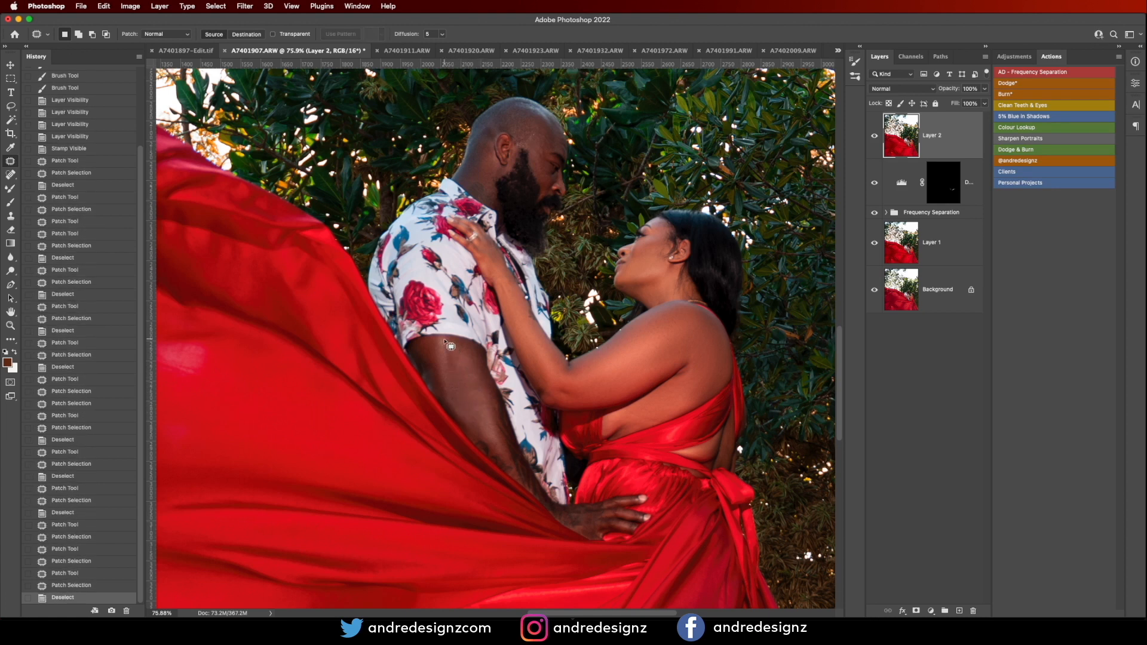
Step: Duplicate the patched Layer 2 and raise the copy's Shadows to +21 in Camera Raw
scroll(449, 346, "down", 2)
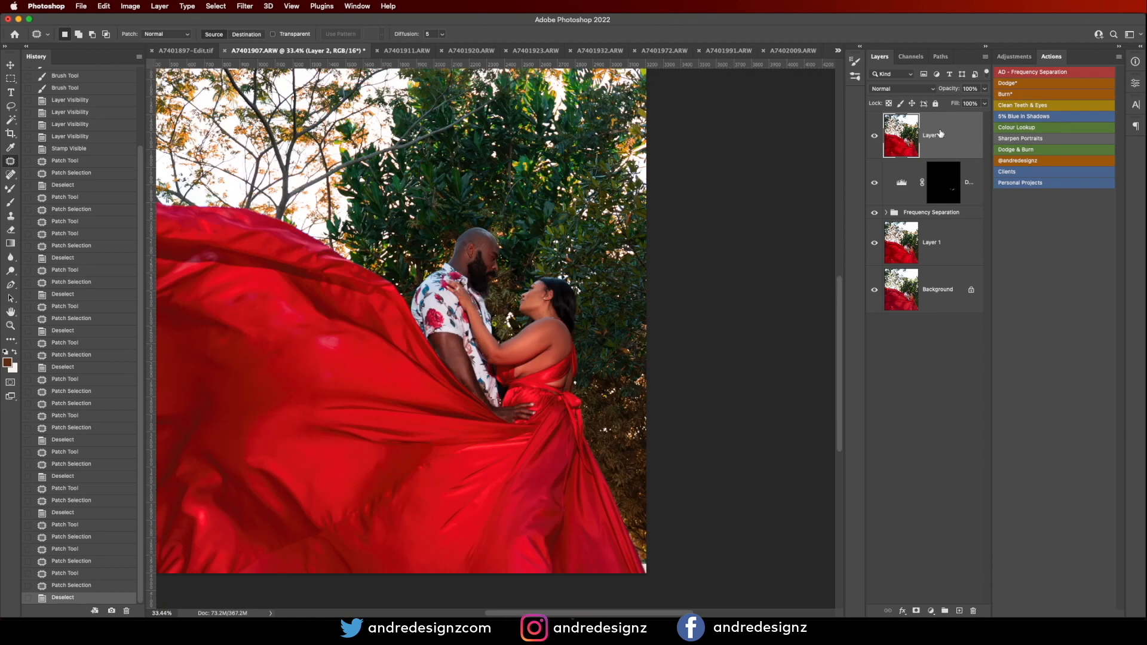
key("super+j")
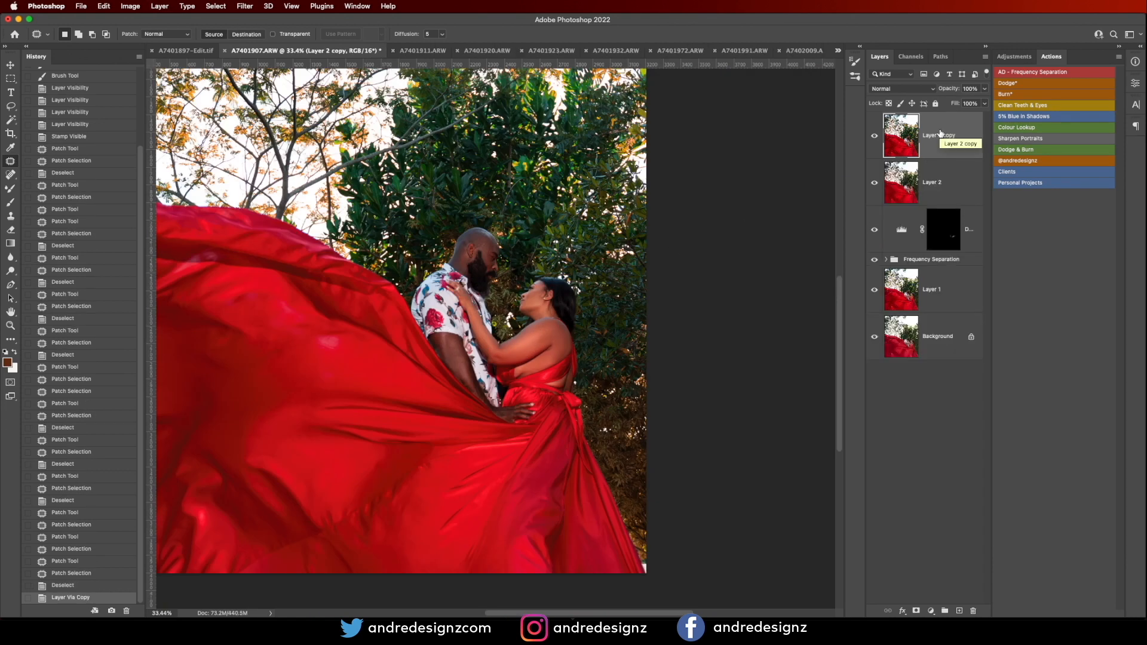
key("super+shift+a")
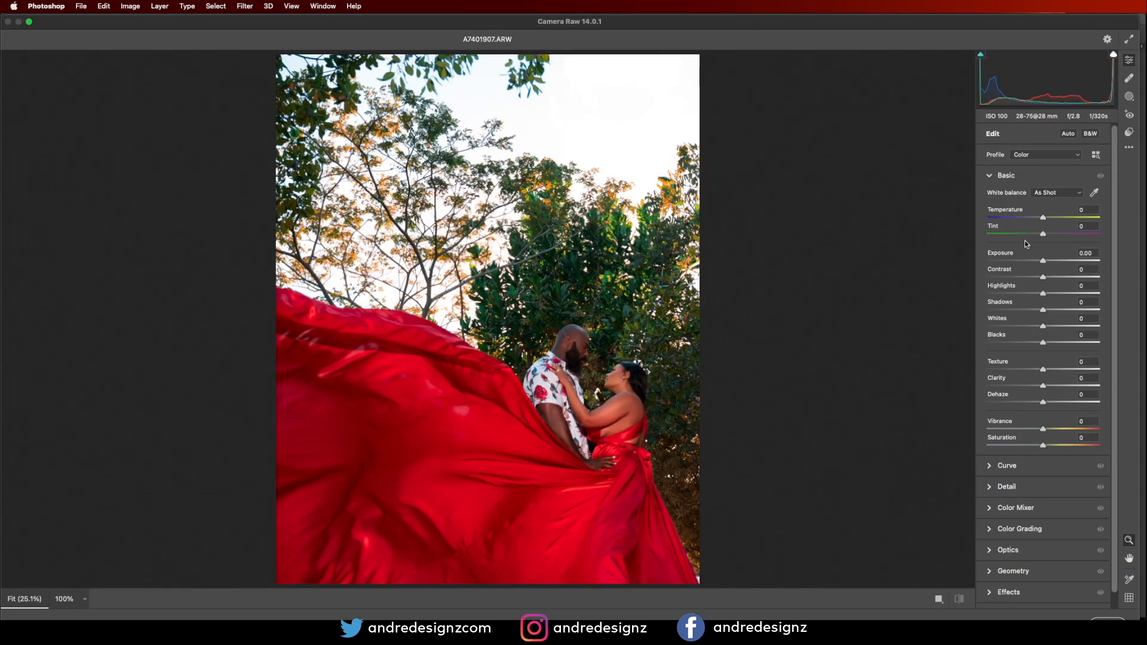
left_click_drag(1044, 310, 1055, 311)
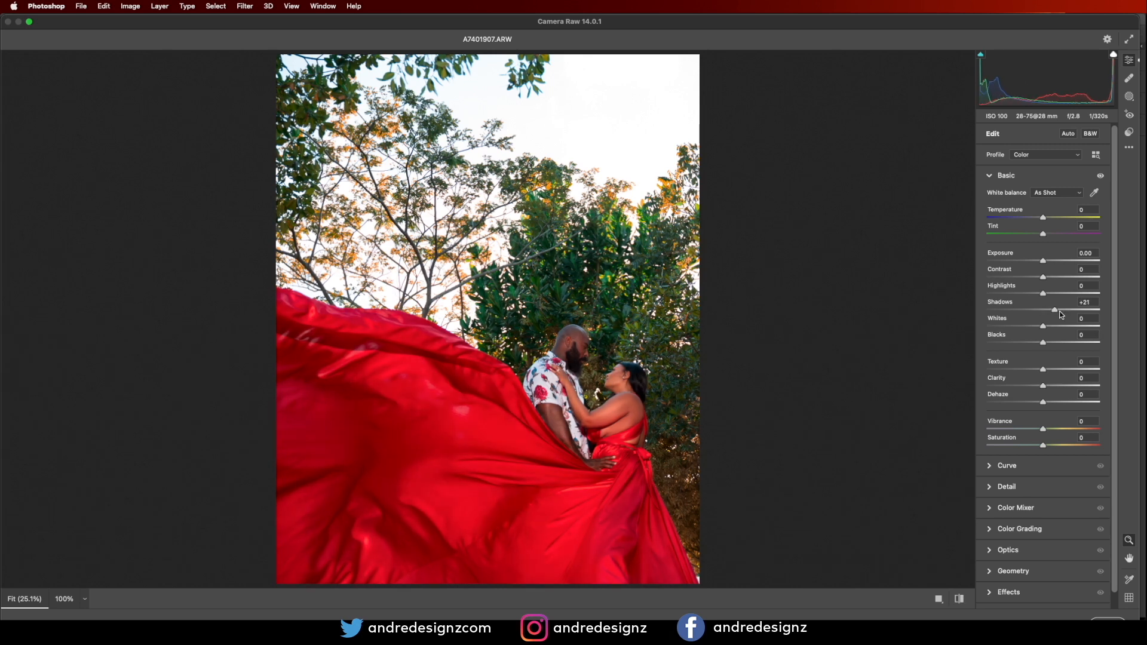
left_click(1110, 612)
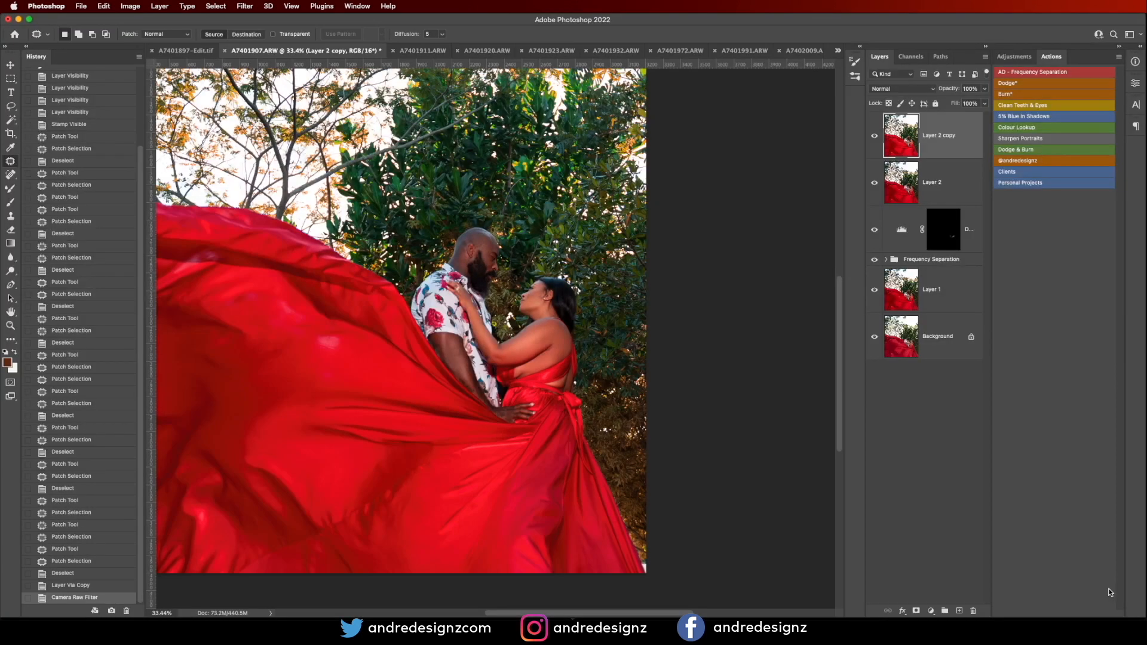
Step: Replace the blown-out sky with a blue cloudy sky using Sky Replacement, with Shift Edge at -80 and output to new layers
scroll(504, 248, "up", 3)
scroll(503, 248, "down", 5)
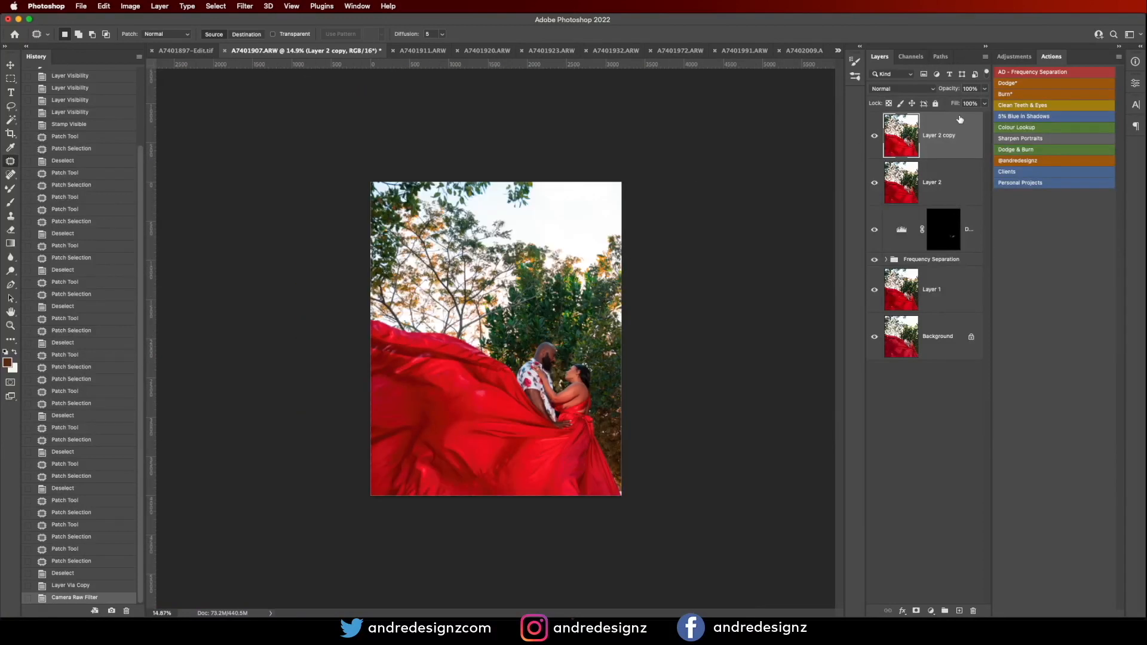
left_click(81, 7)
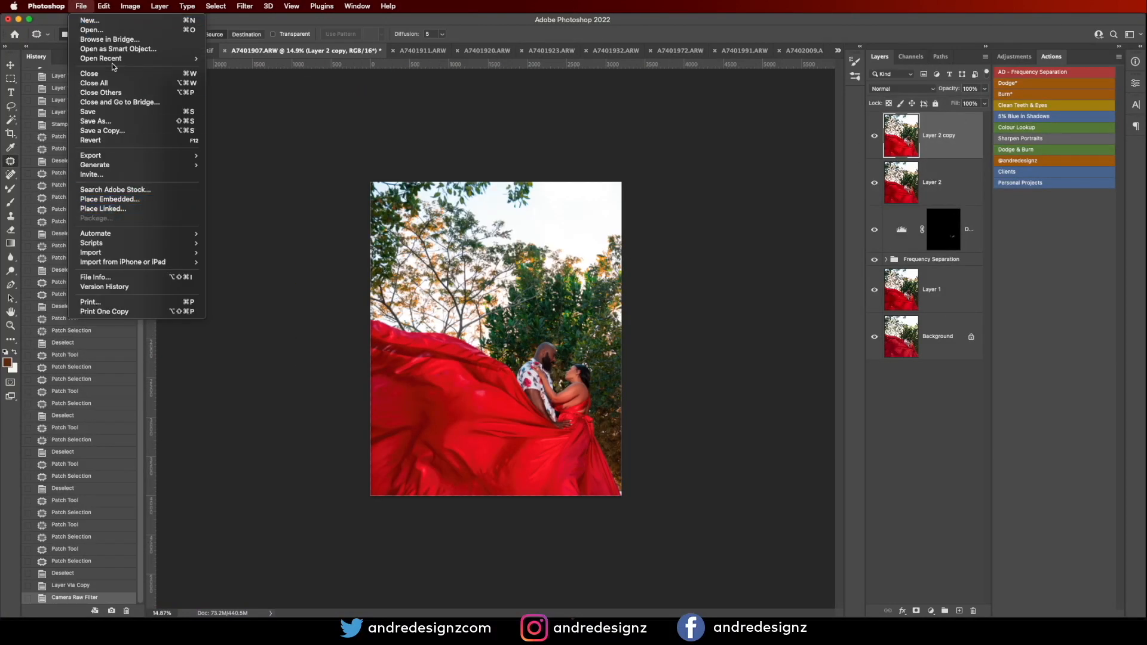
mouse_move(105, 7)
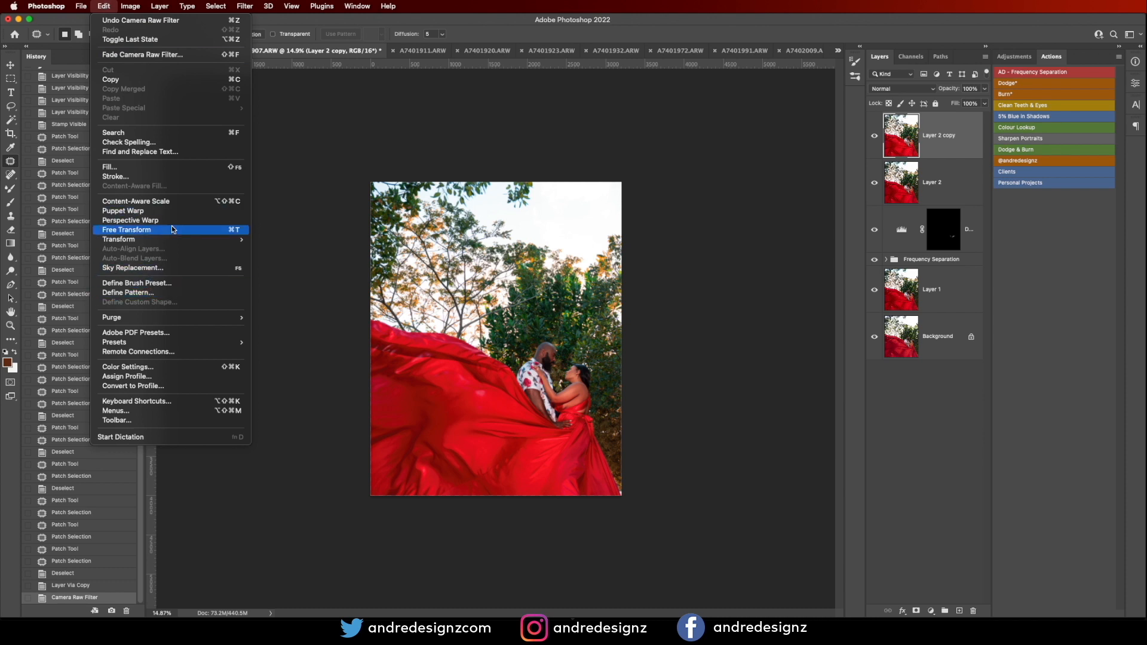
left_click(173, 269)
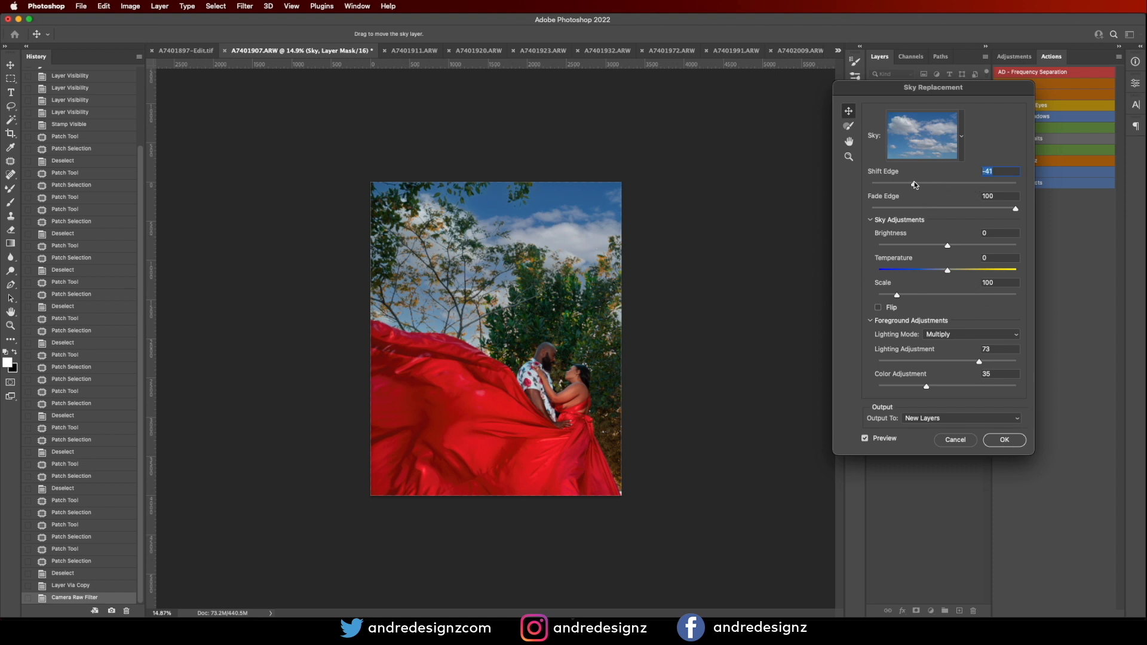
left_click_drag(909, 182, 887, 185)
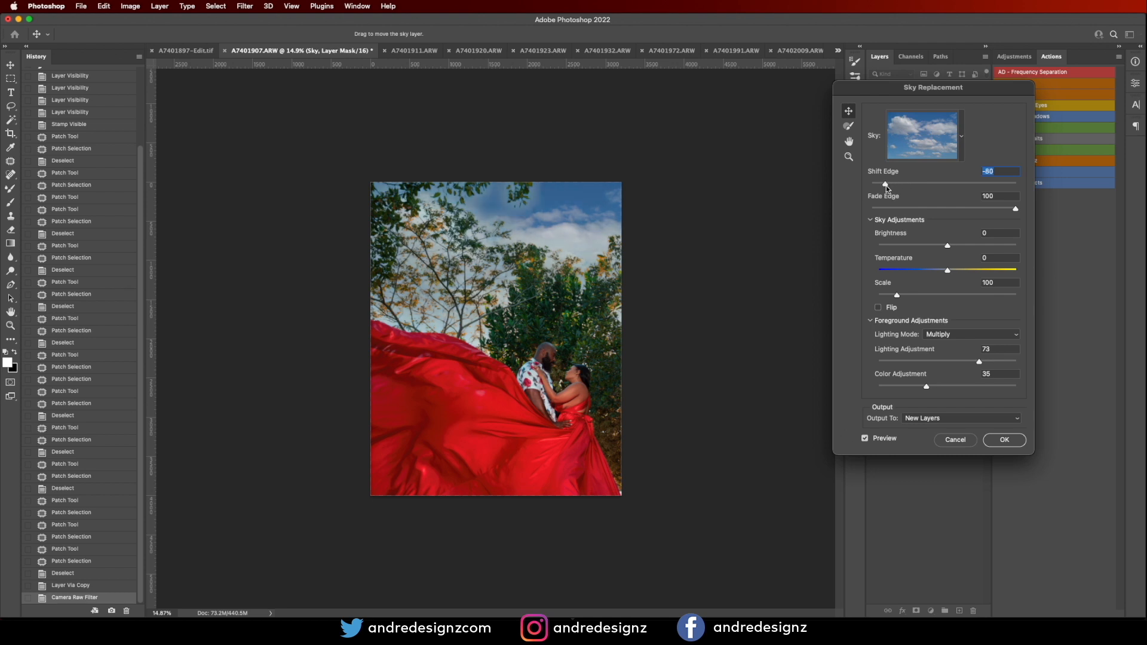
left_click(1003, 441)
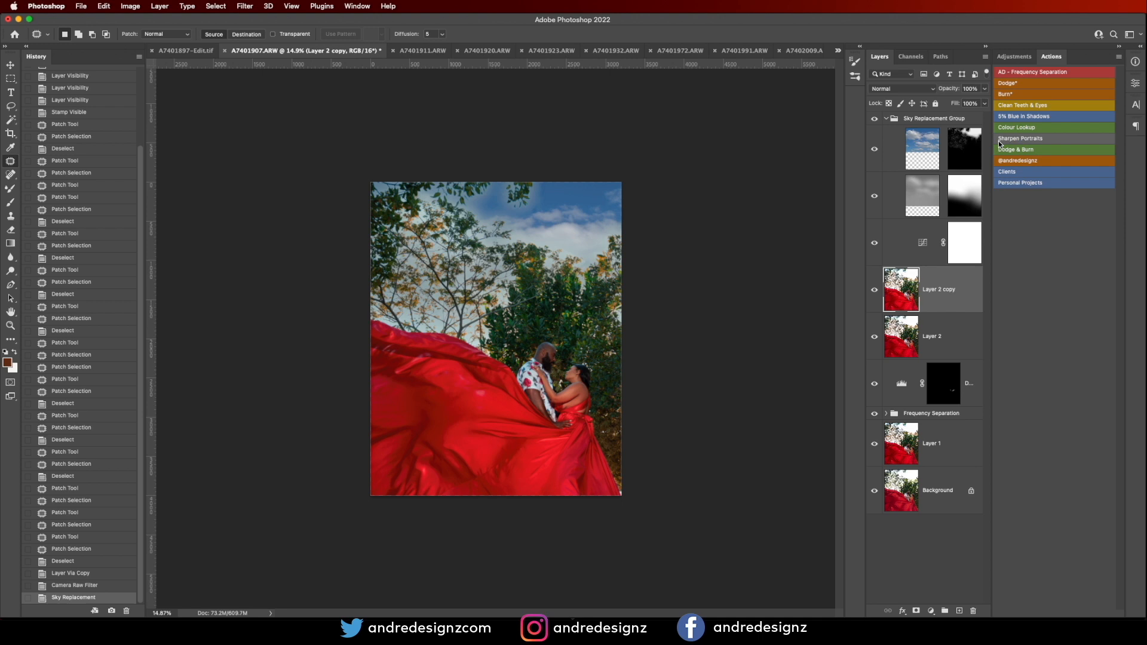
Step: Target the Sky layer's mask and set the Brush to 100% flow and a size of 1300
left_click(962, 147)
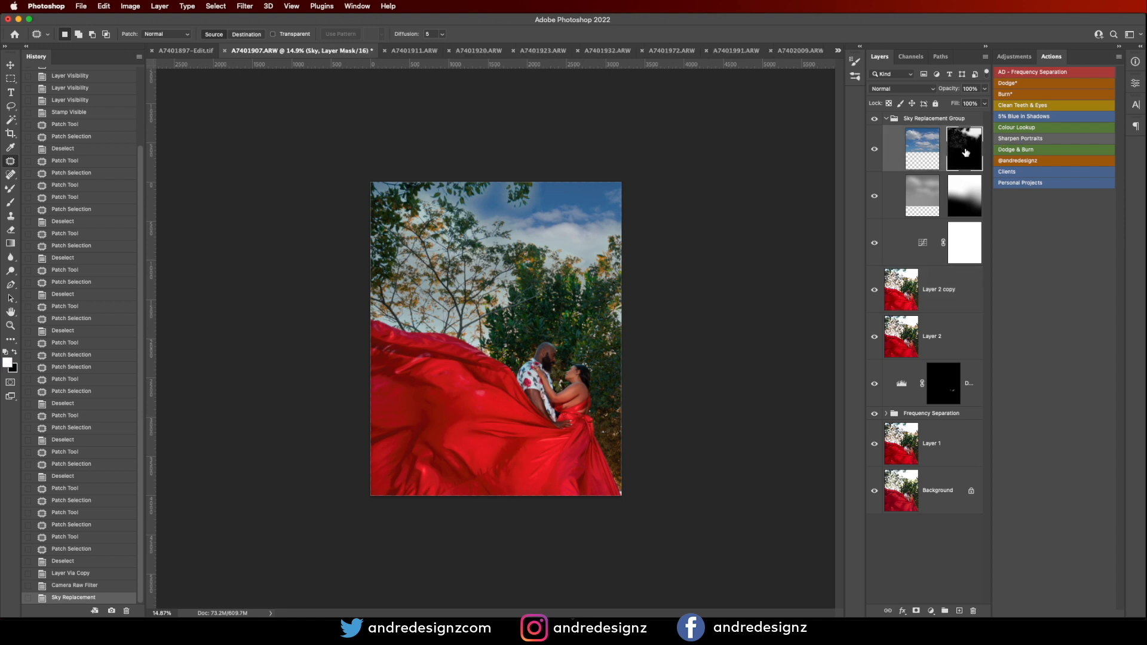
key("b")
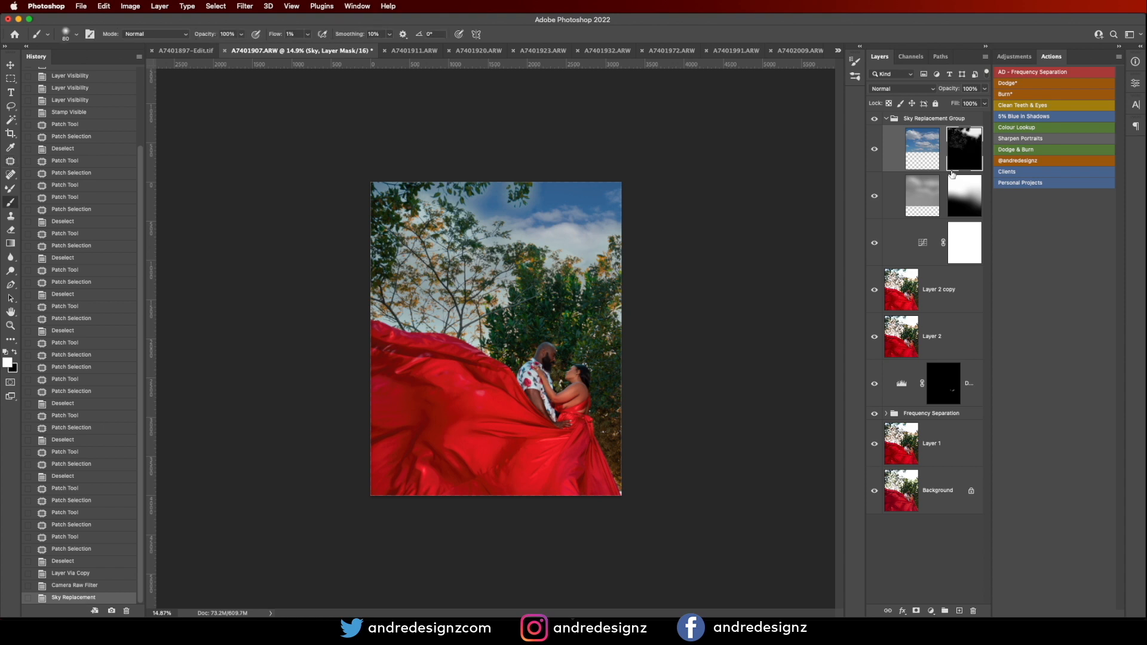
left_click(308, 34)
left_click_drag(307, 47, 388, 59)
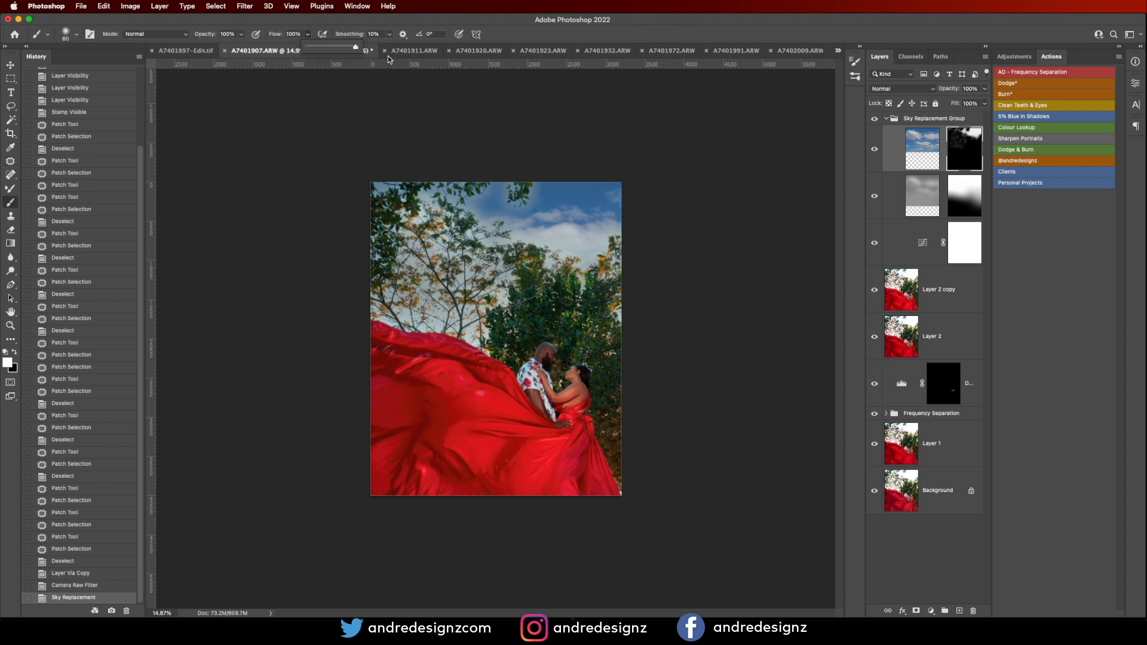
left_click(709, 436)
key("bracketright")
key("bracketright")
key("bracketright")
key("bracketright")
key("bracketright")
key("bracketright")
key("bracketright")
key("bracketright")
key("bracketright")
key("bracketright")
key("bracketright")
key("bracketright")
key("bracketright")
key("bracketright")
key("bracketright")
key("bracketright")
key("bracketright")
key("bracketright")
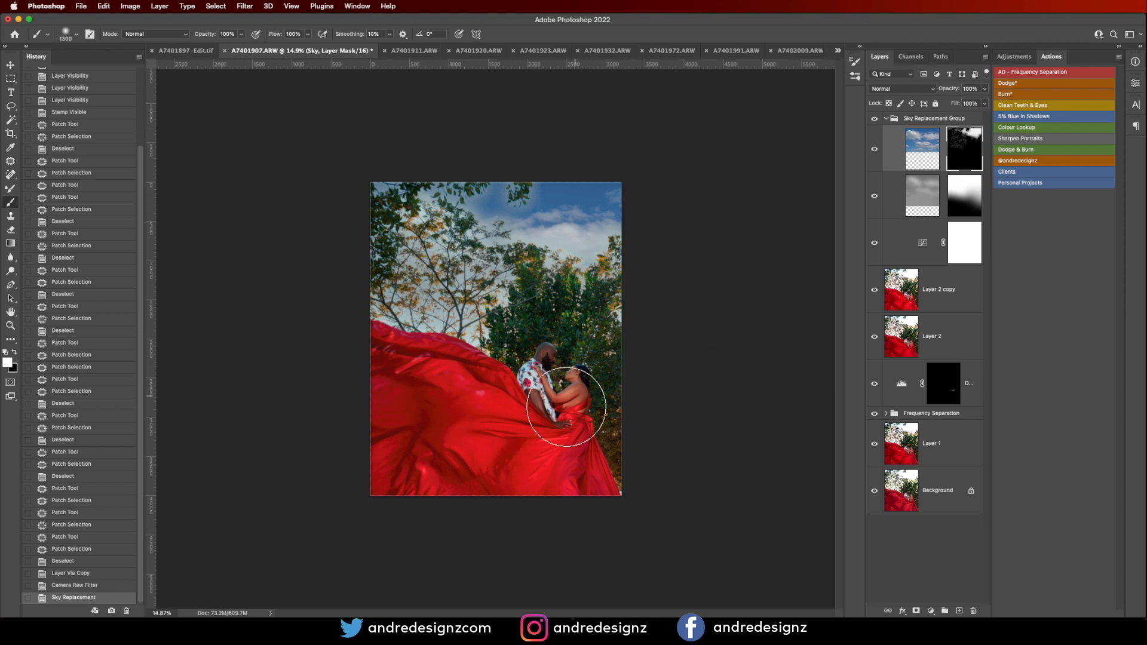
Step: Try painting white across the dress and couple on the Sky layer's mask, and undo the stroke
mouse_move(476, 441)
left_mouse_down()
mouse_move(581, 391)
mouse_move(385, 385)
mouse_move(587, 428)
mouse_move(457, 409)
mouse_move(619, 451)
mouse_move(436, 410)
mouse_move(499, 423)
mouse_move(346, 358)
mouse_move(584, 377)
mouse_move(568, 423)
left_mouse_up()
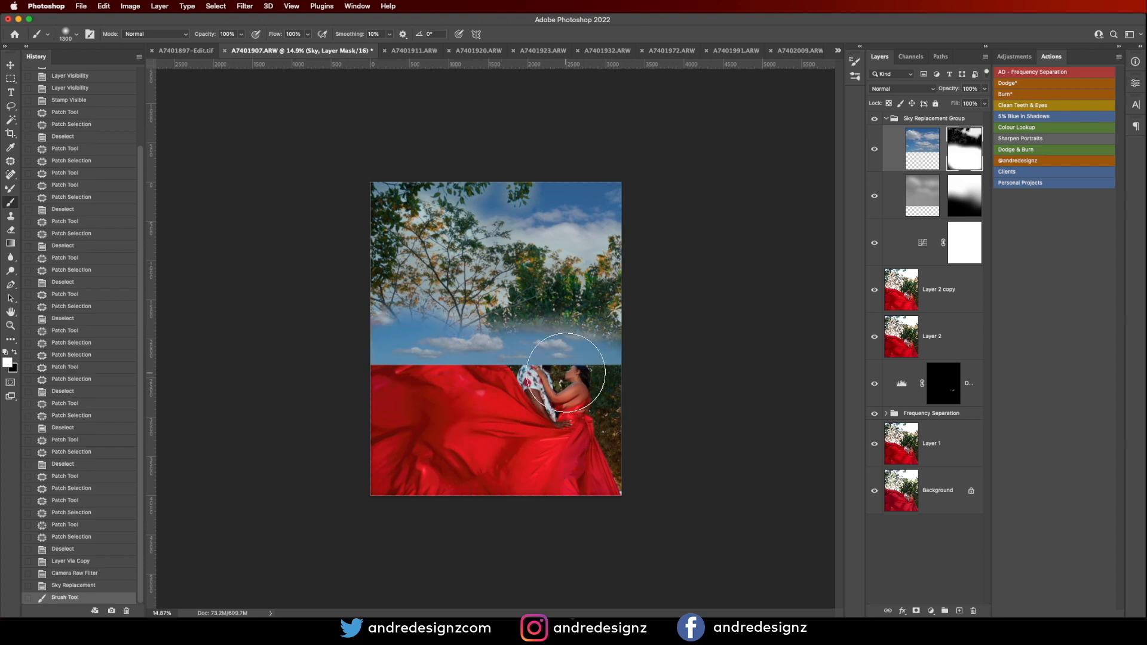
key("super+z")
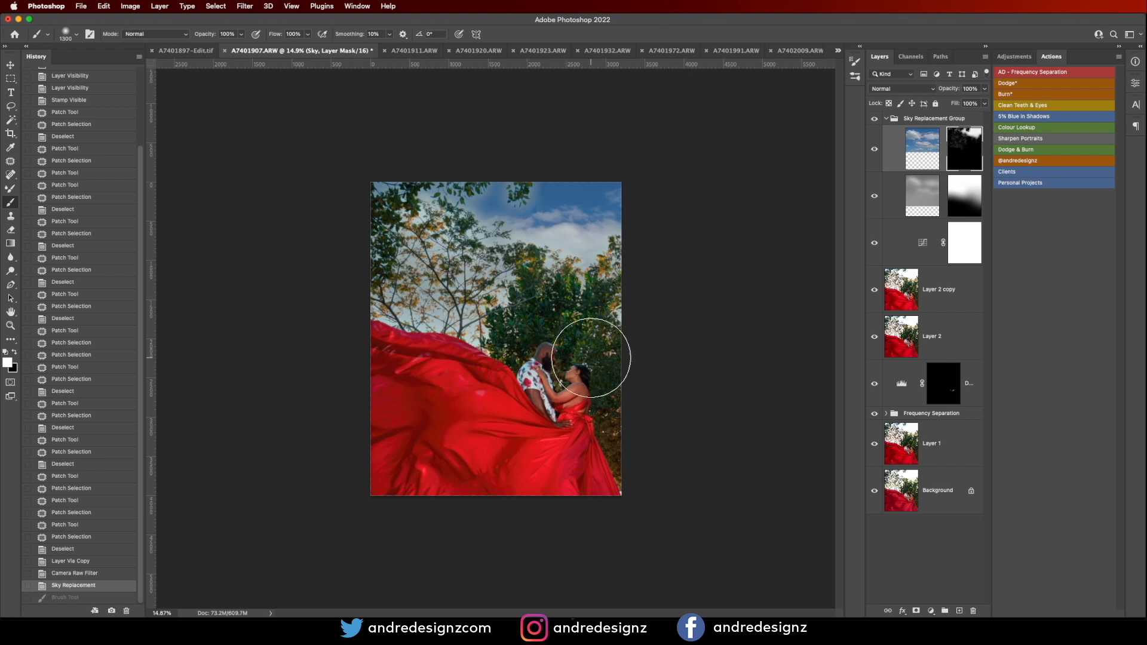
Step: Try moving the Sky layer's image slightly upward, and undo the move
left_click(926, 146)
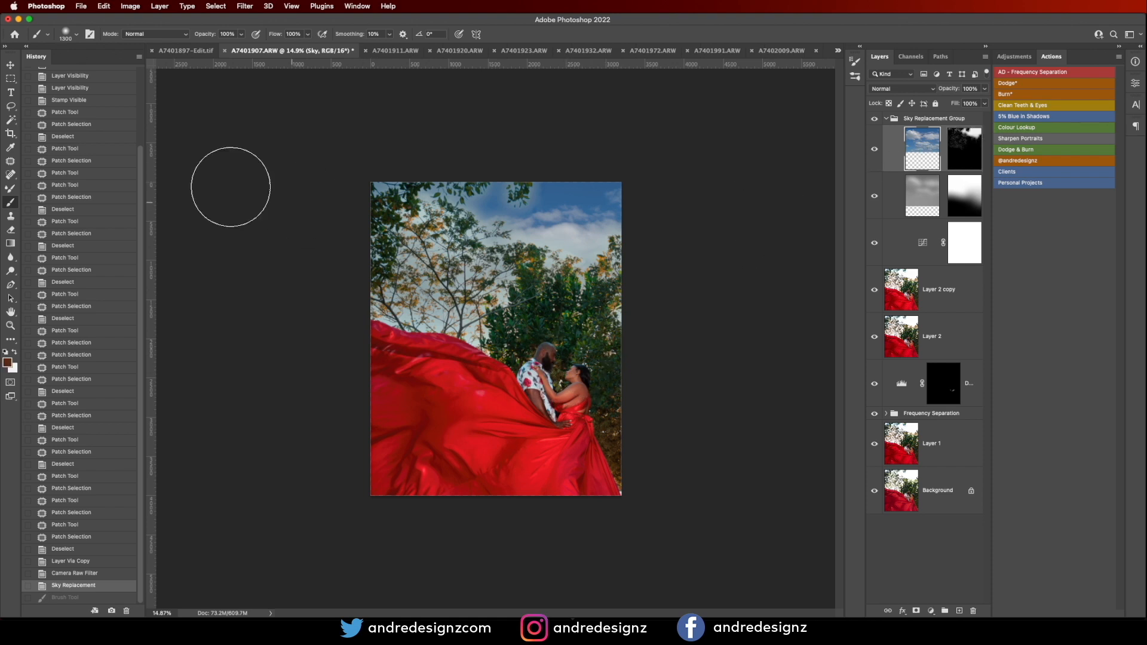
left_click(10, 64)
mouse_move(503, 234)
left_mouse_down()
mouse_move(505, 202)
mouse_move(511, 221)
left_mouse_up()
key("super+z")
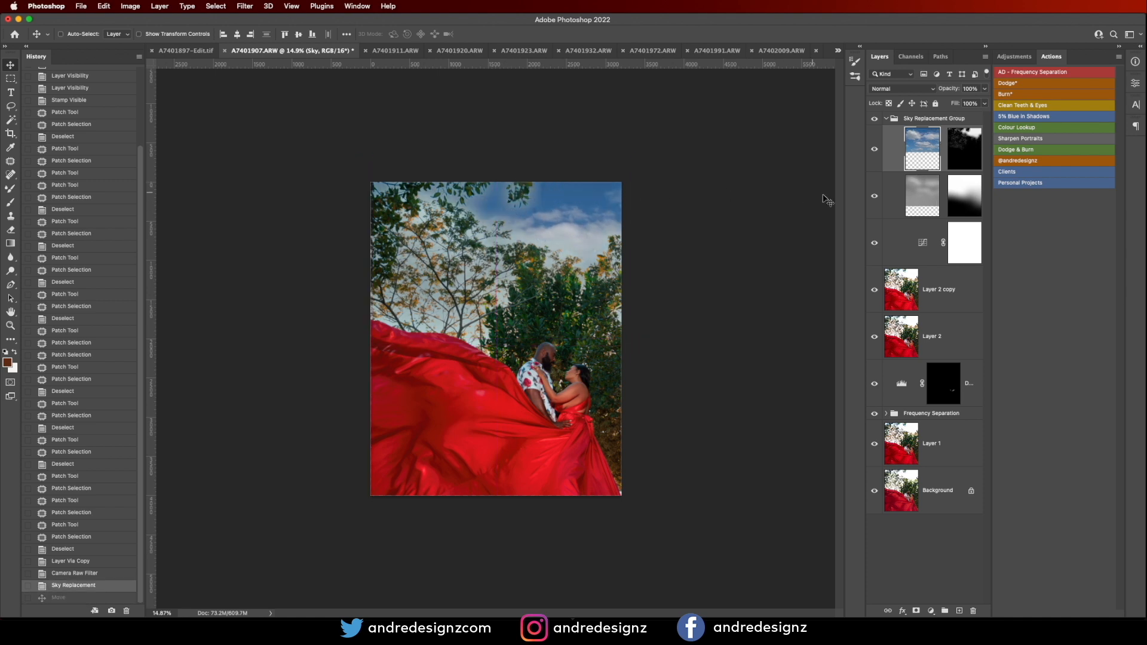
Step: Collapse the Sky Replacement Group, try shifting the whole group upward, and undo the move
left_click(886, 119)
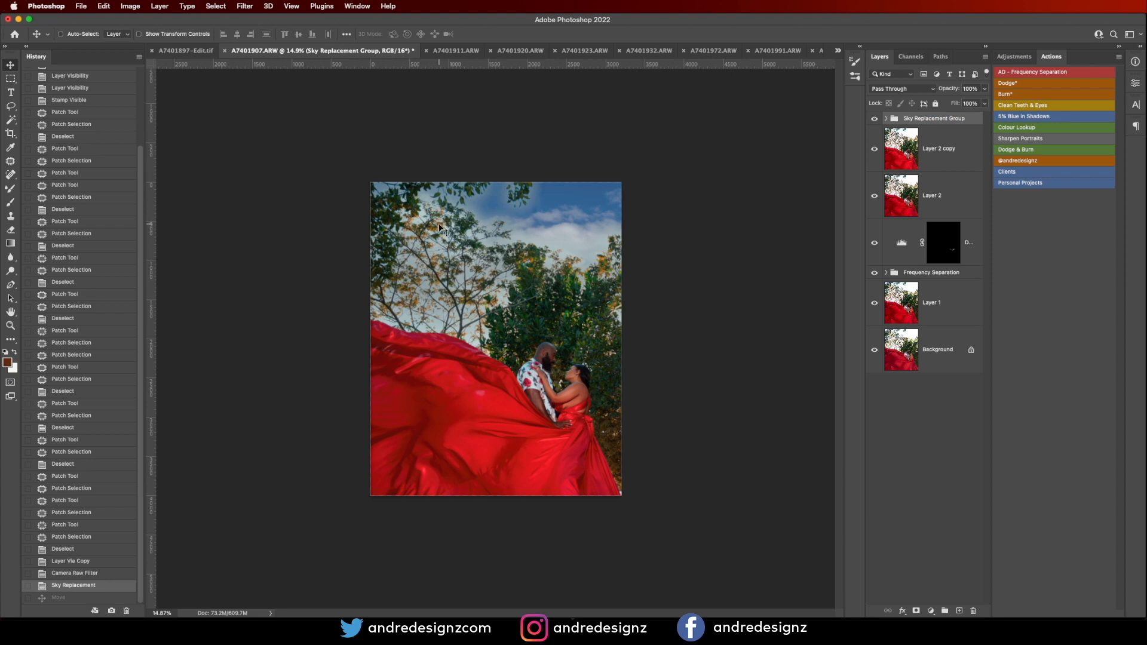
left_click_drag(528, 257, 522, 210)
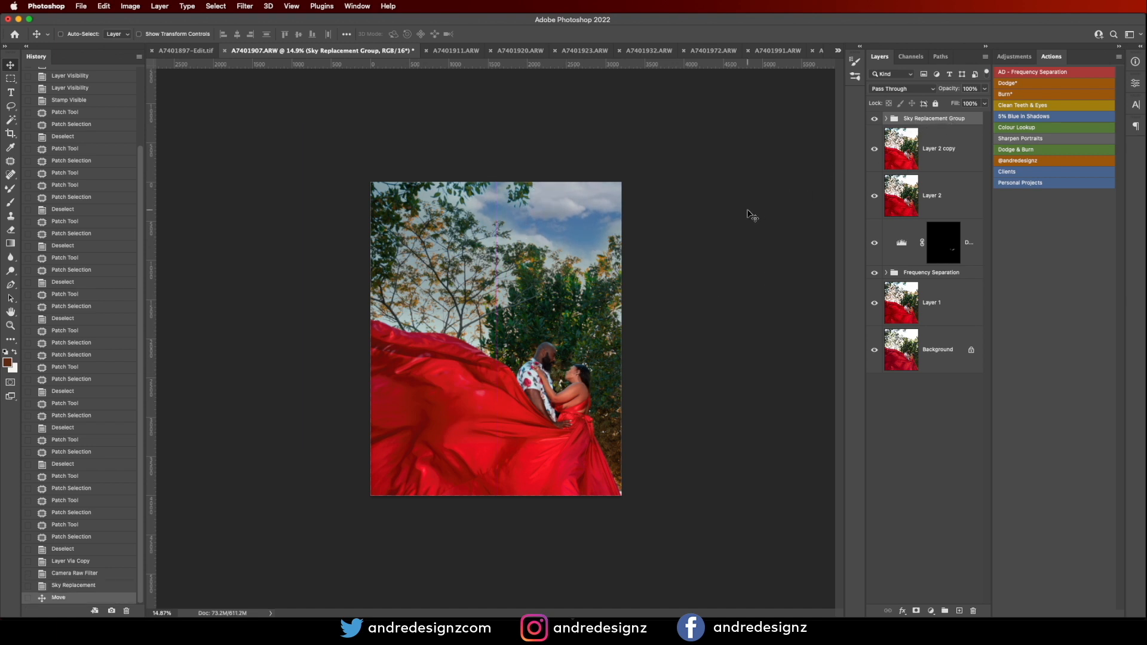
key("super+z")
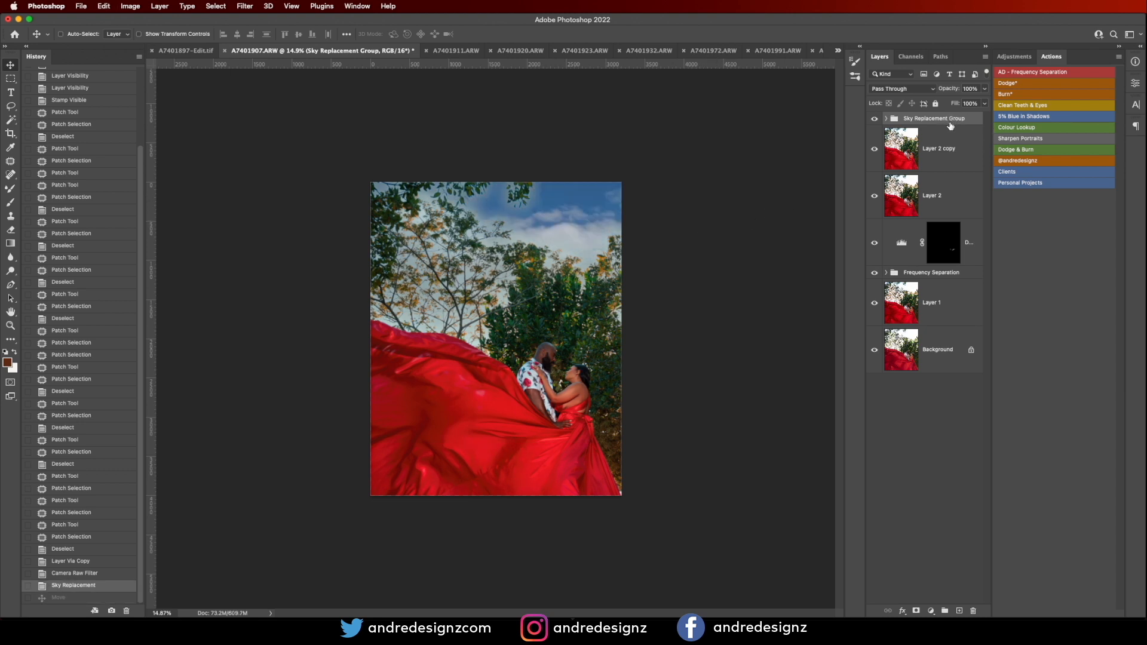
Step: Add a layer mask to the Sky Replacement Group and paint black over the dress and couple to remove the sky's darkening there
left_click(916, 611)
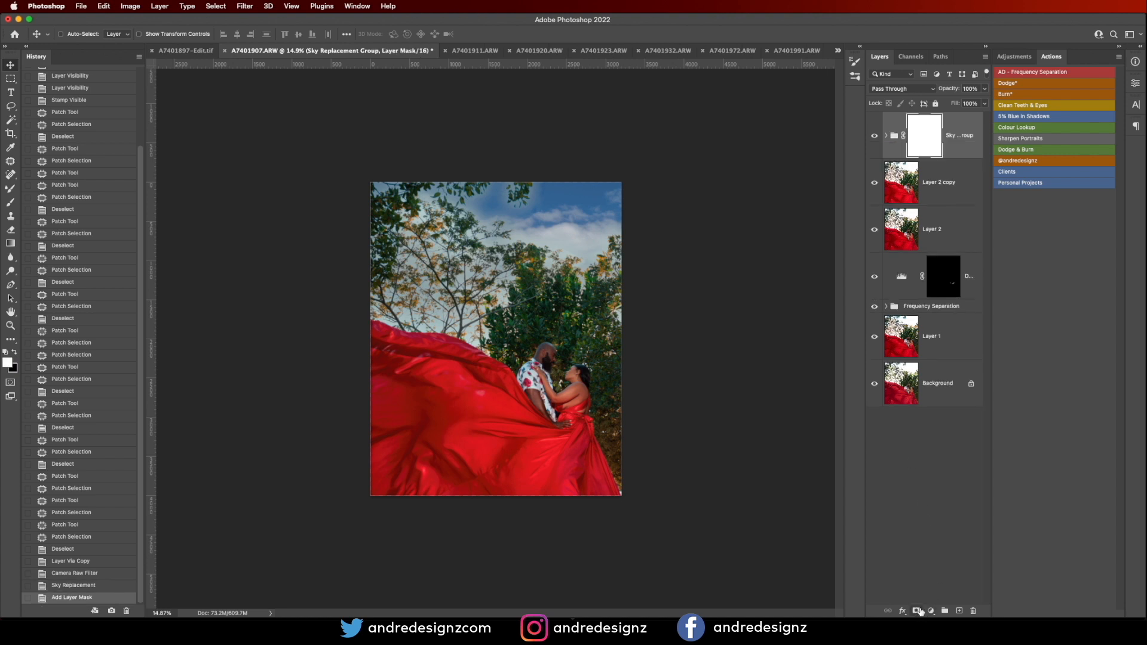
left_click(14, 352)
key("b")
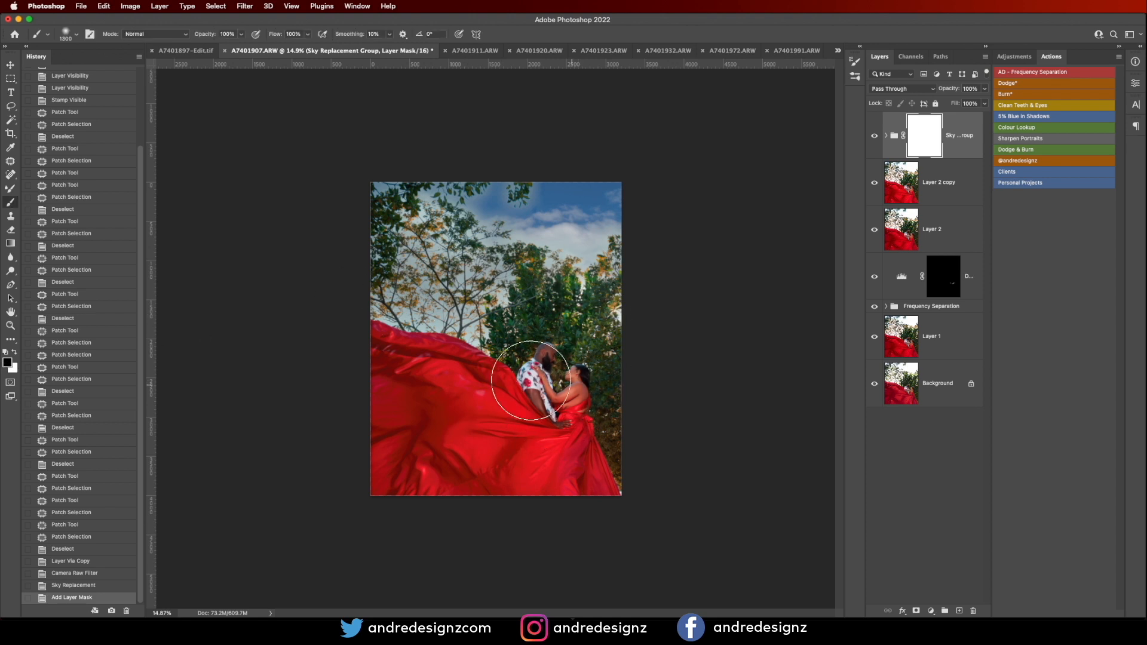
mouse_move(372, 359)
left_mouse_down()
mouse_move(396, 421)
mouse_move(434, 438)
mouse_move(476, 398)
mouse_move(466, 395)
mouse_move(504, 389)
left_mouse_up()
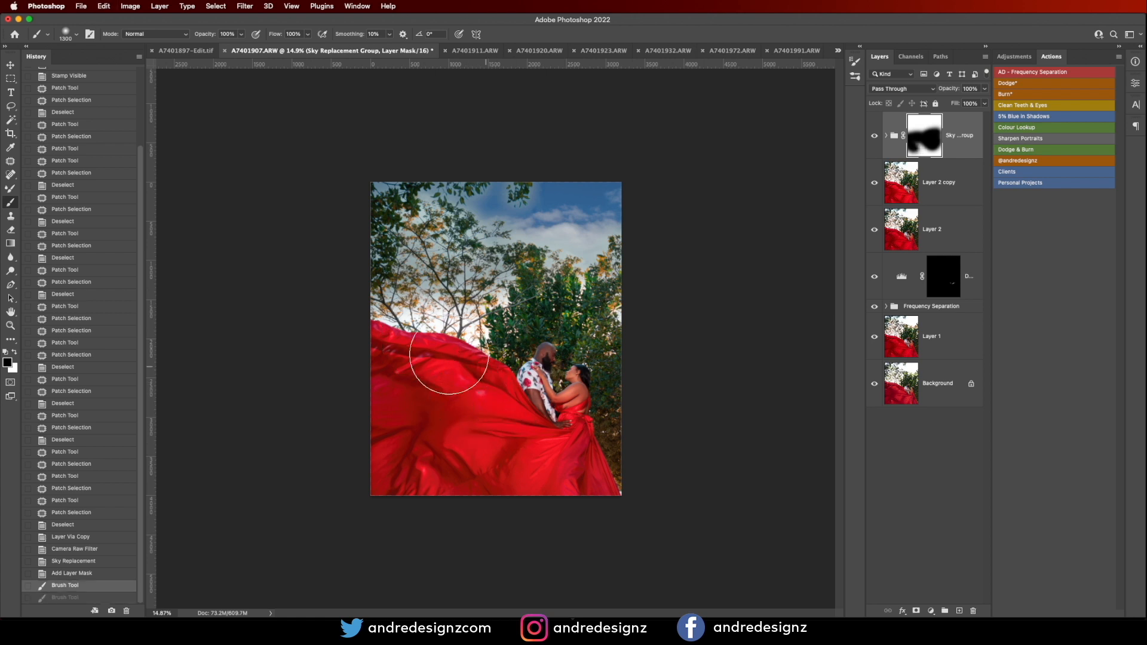
key("ctrl+shift+z")
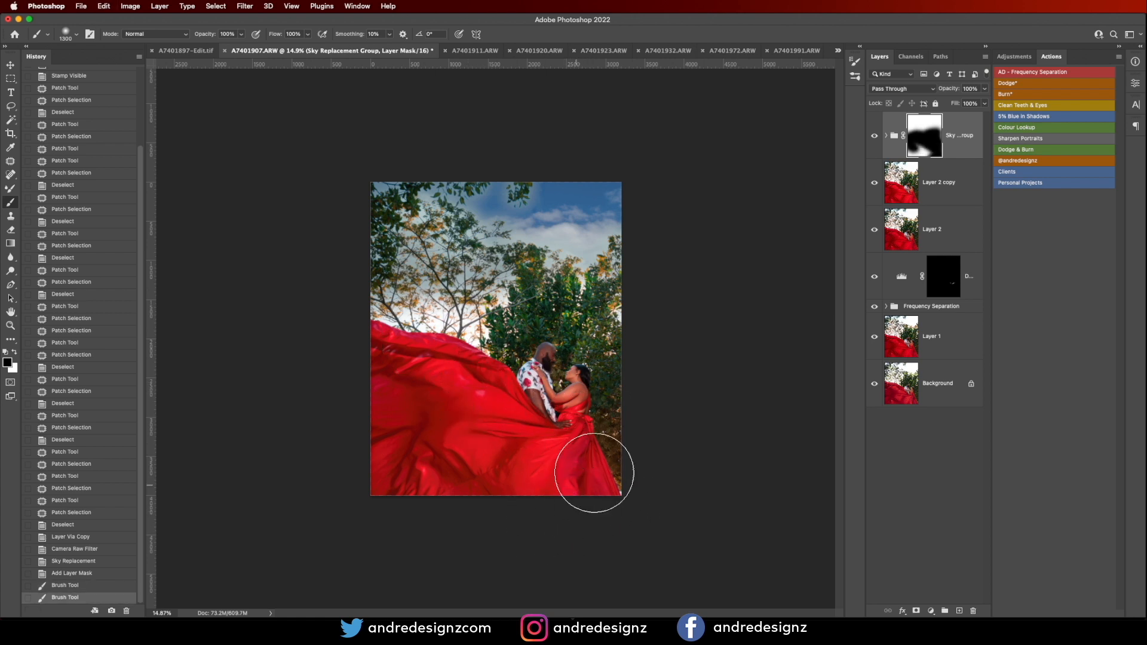
Step: Compare the full edit with the original Background layer
left_click(875, 385, "alt")
left_click(876, 385, "alt")
left_click(876, 385, "alt")
left_click(876, 386, "alt")
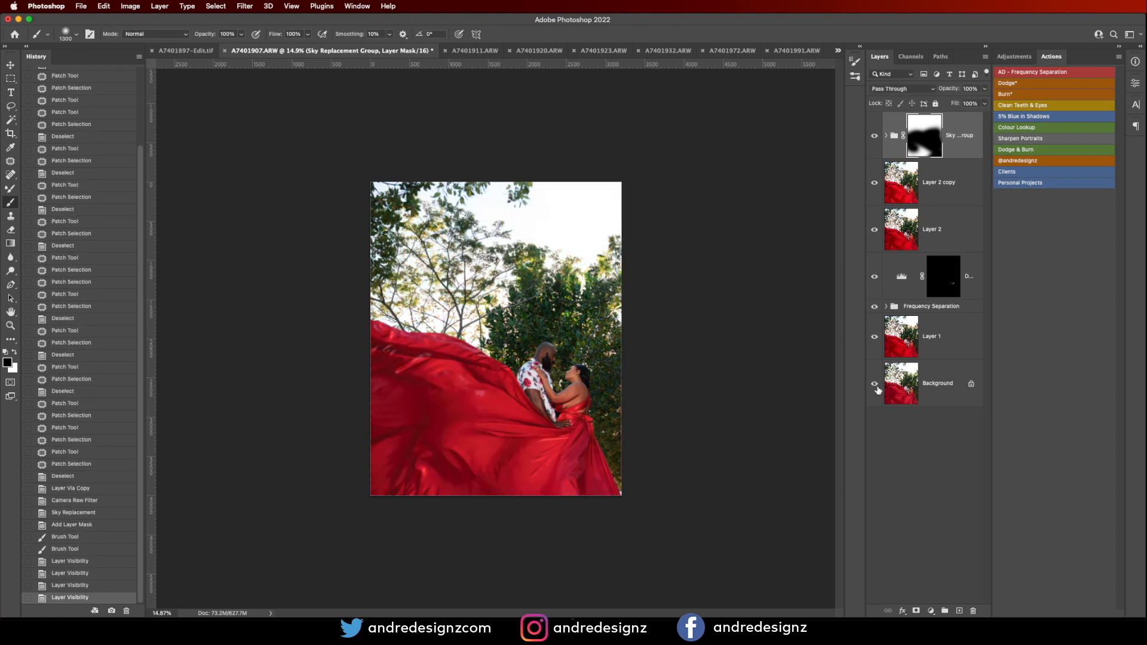
left_click(1019, 161)
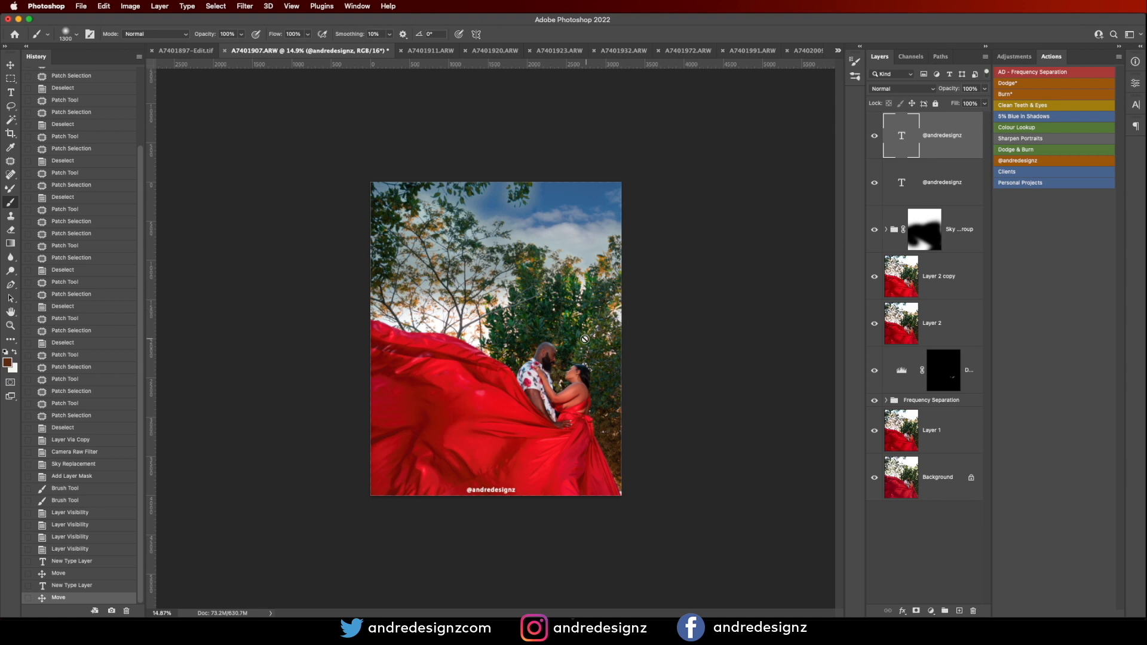
left_click_drag(509, 490, 518, 478)
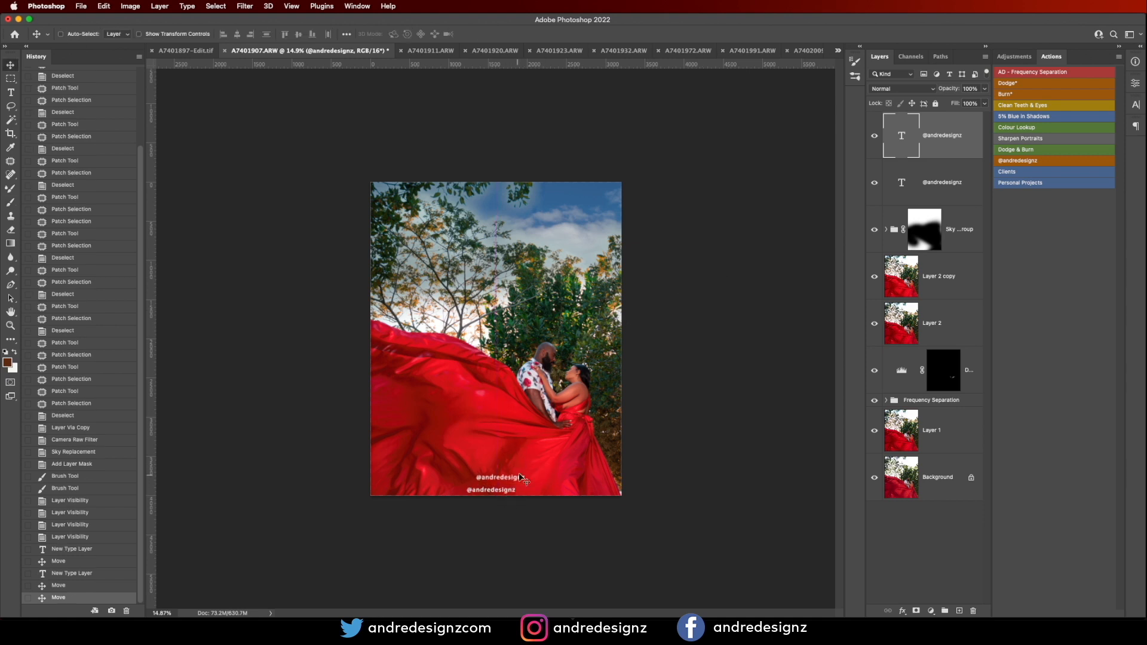
key("Delete")
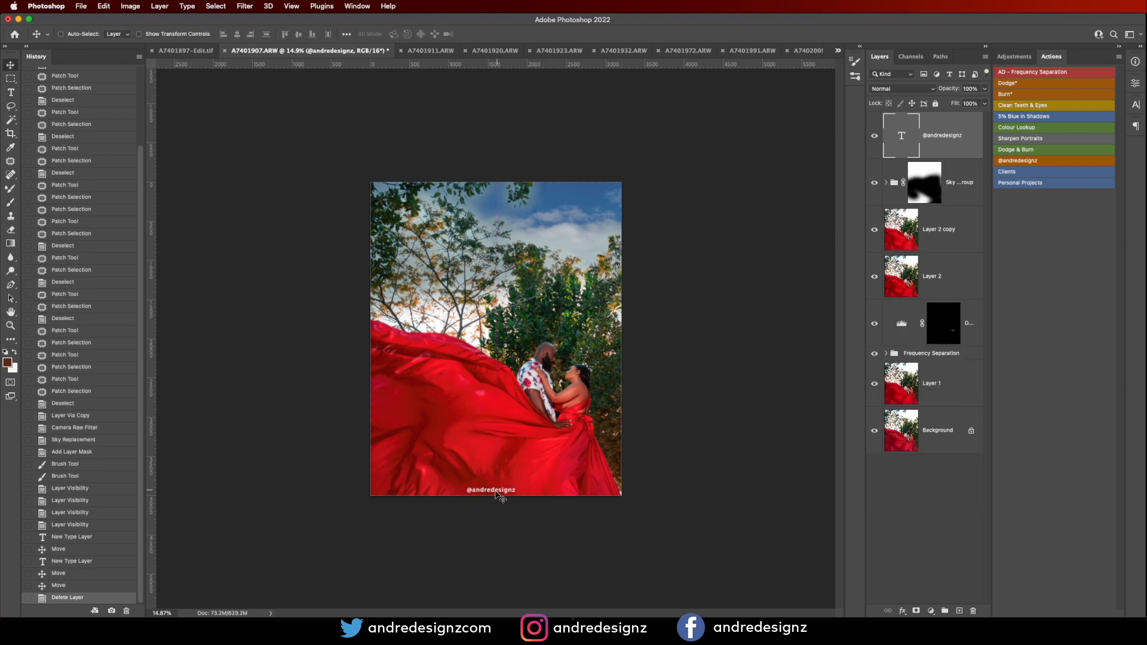
left_click_drag(504, 490, 502, 493)
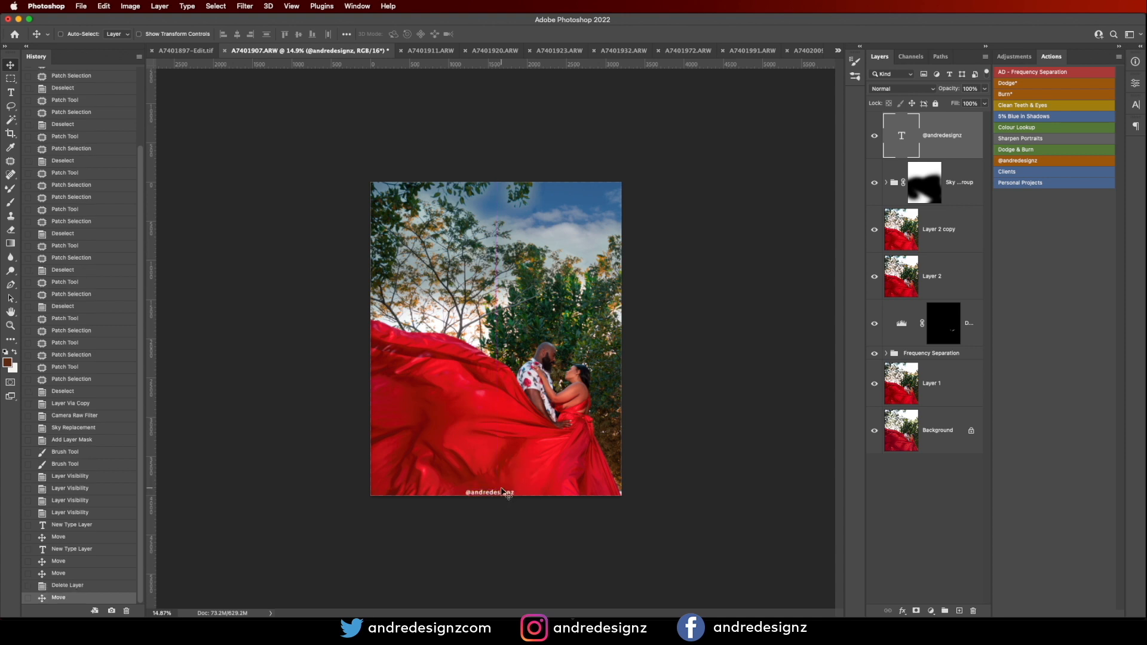
double_click(502, 492)
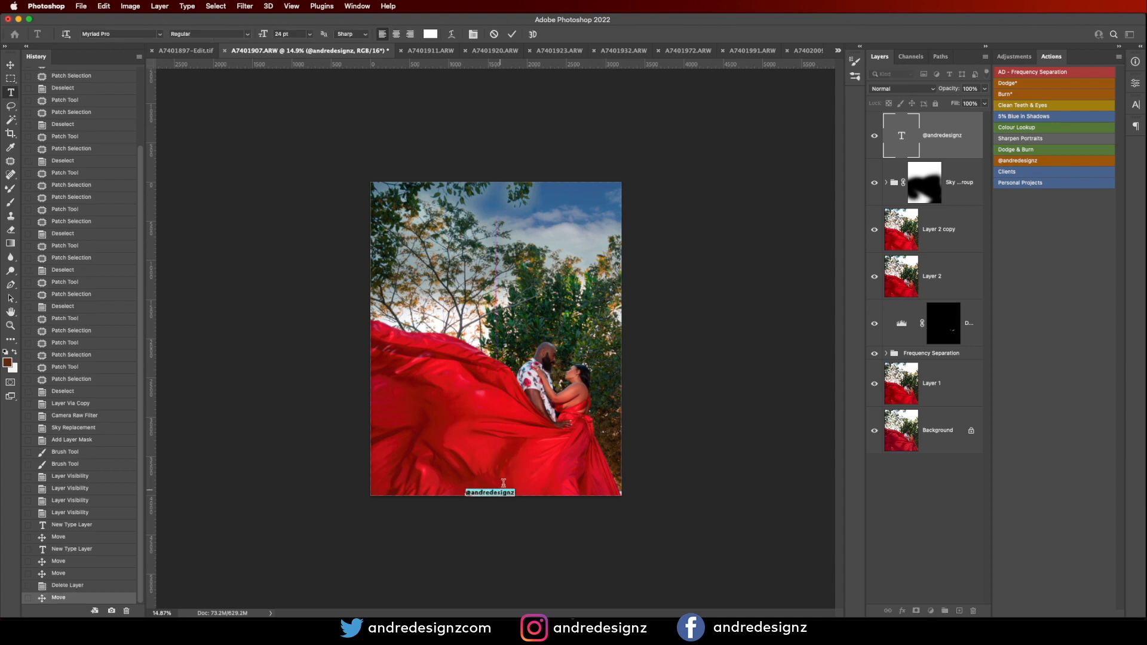
left_click(11, 64)
left_click_drag(502, 492, 503, 478)
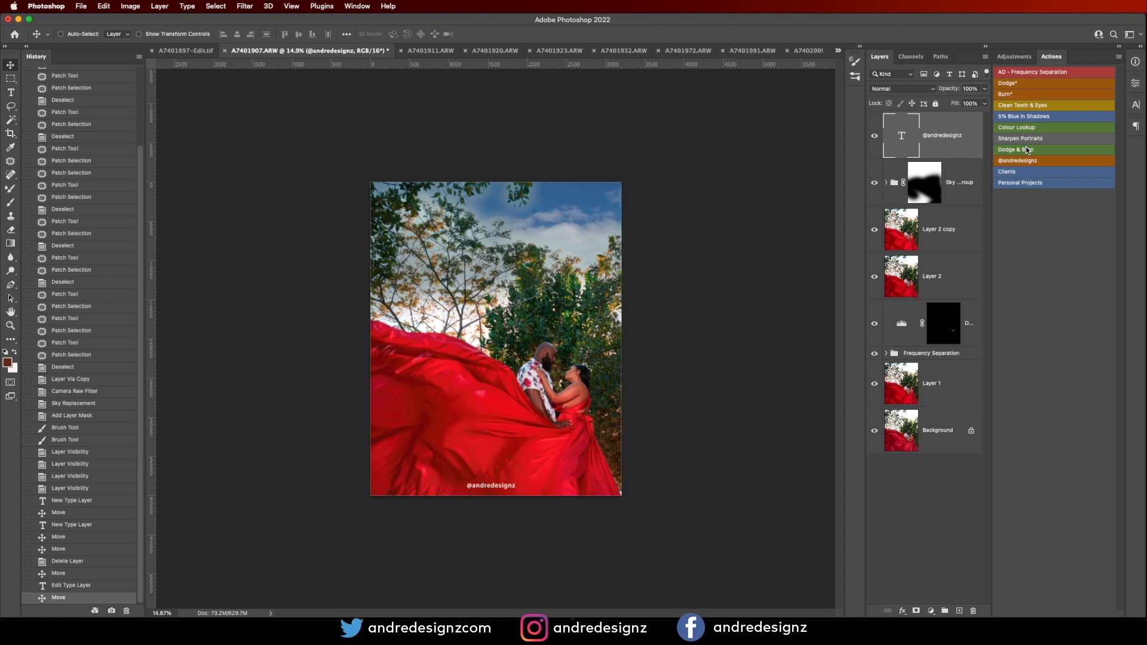
left_click(875, 135)
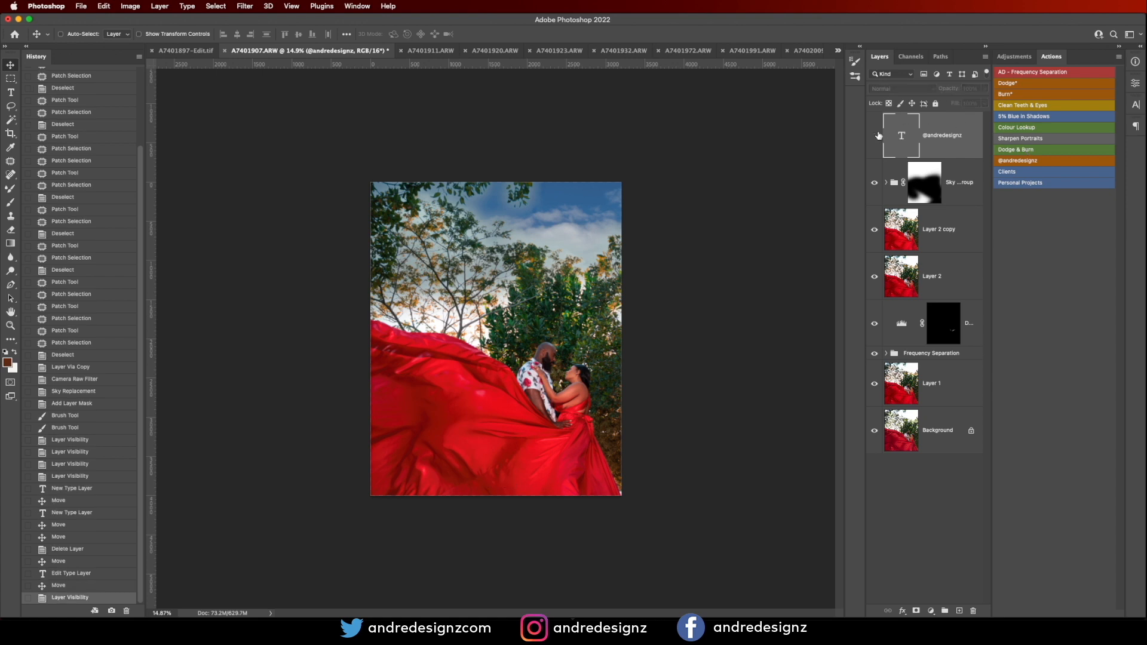
key("super+s")
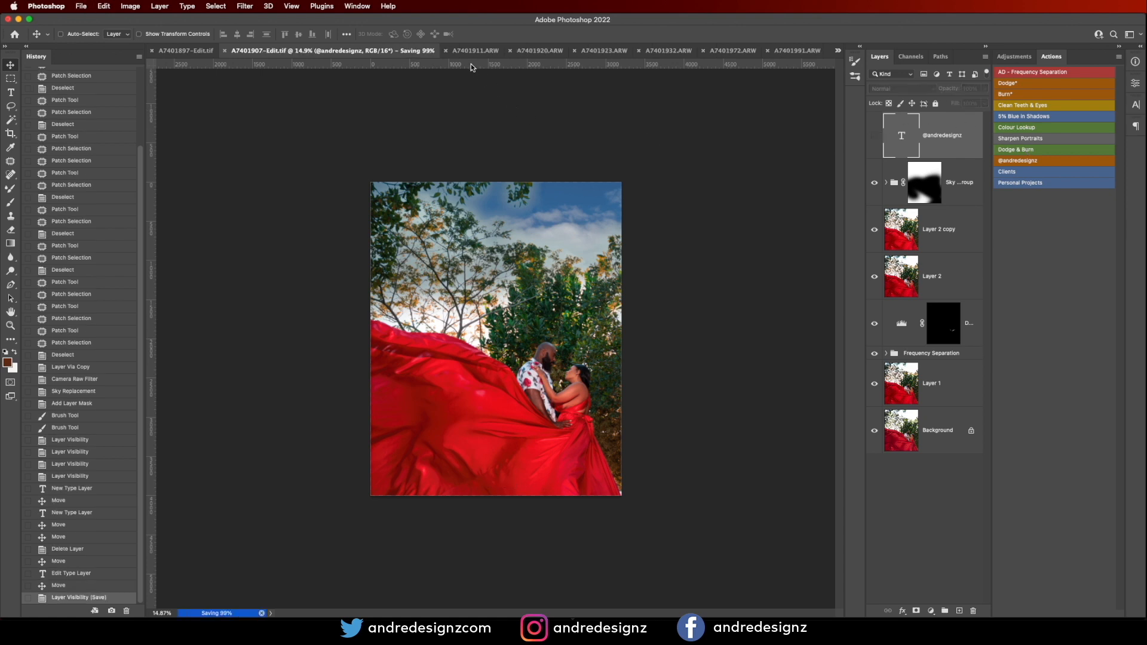
left_click(472, 52)
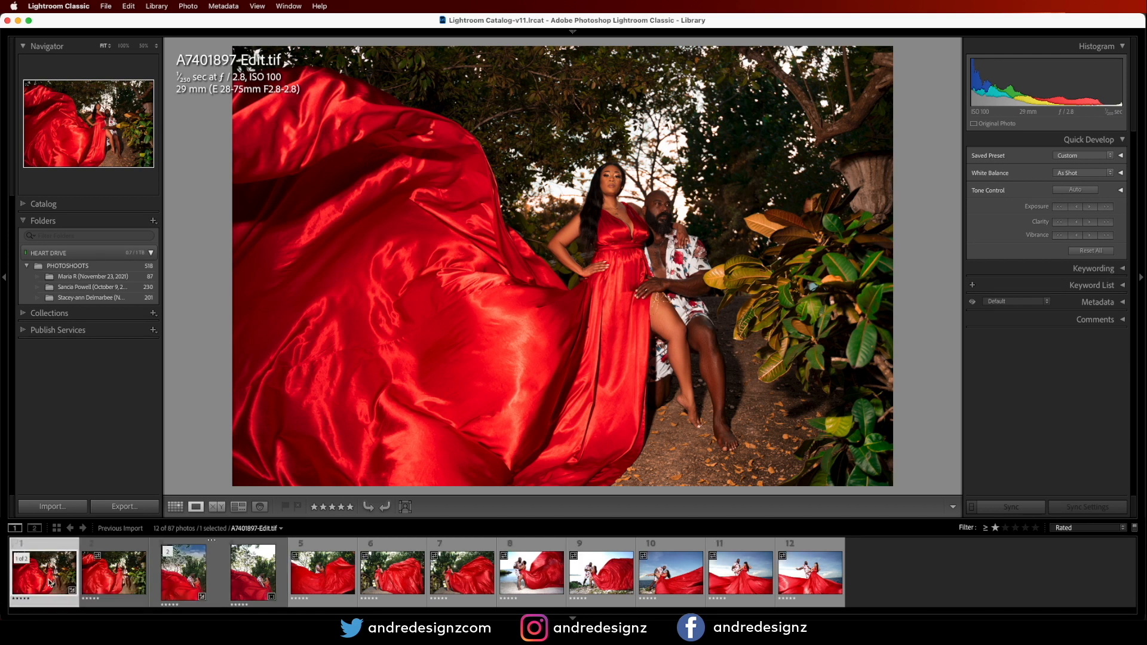
Step: Switch to Lightroom Classic and step through the filmstrip to A7401911.ARW, comparing the edited couple photos with their originals
key("Right")
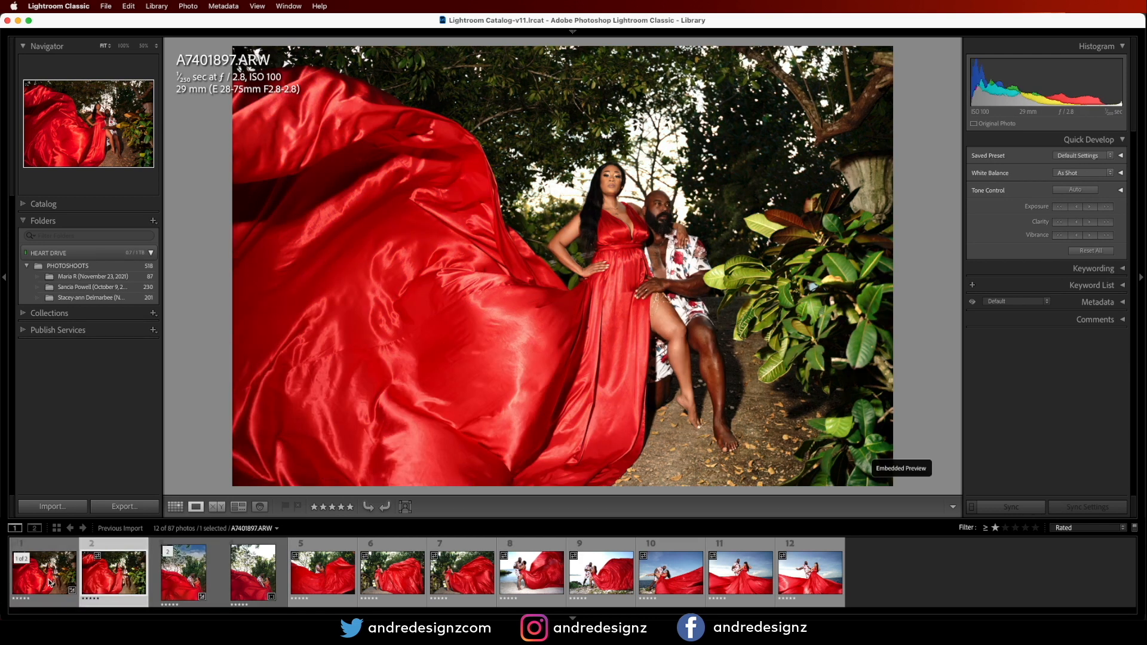
key("Right")
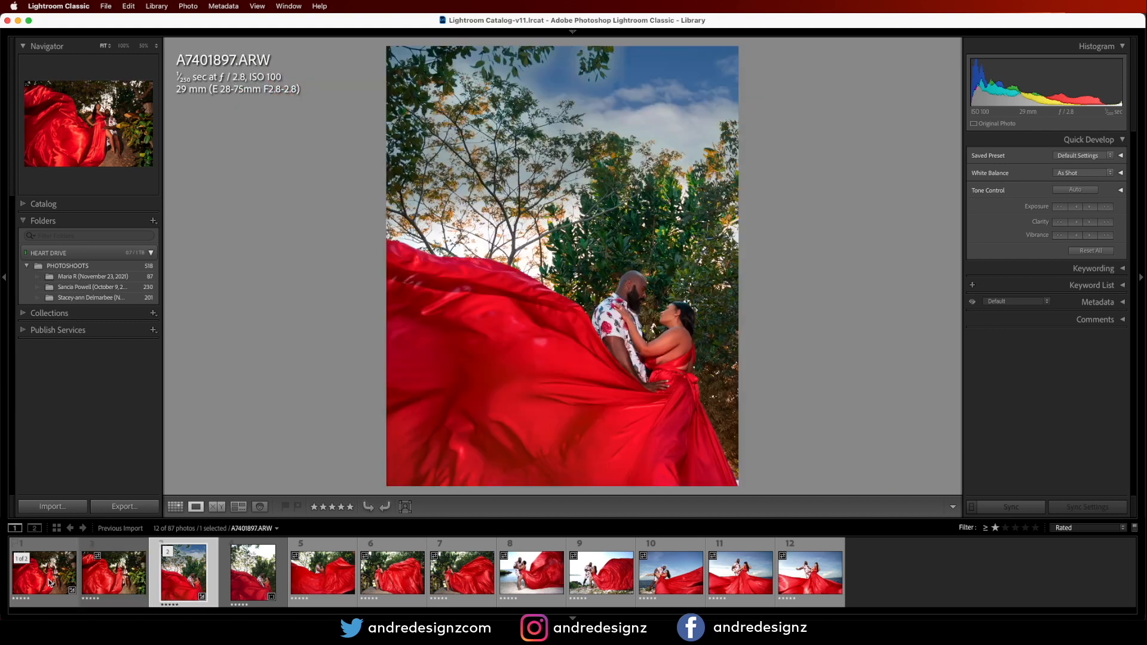
key("Right")
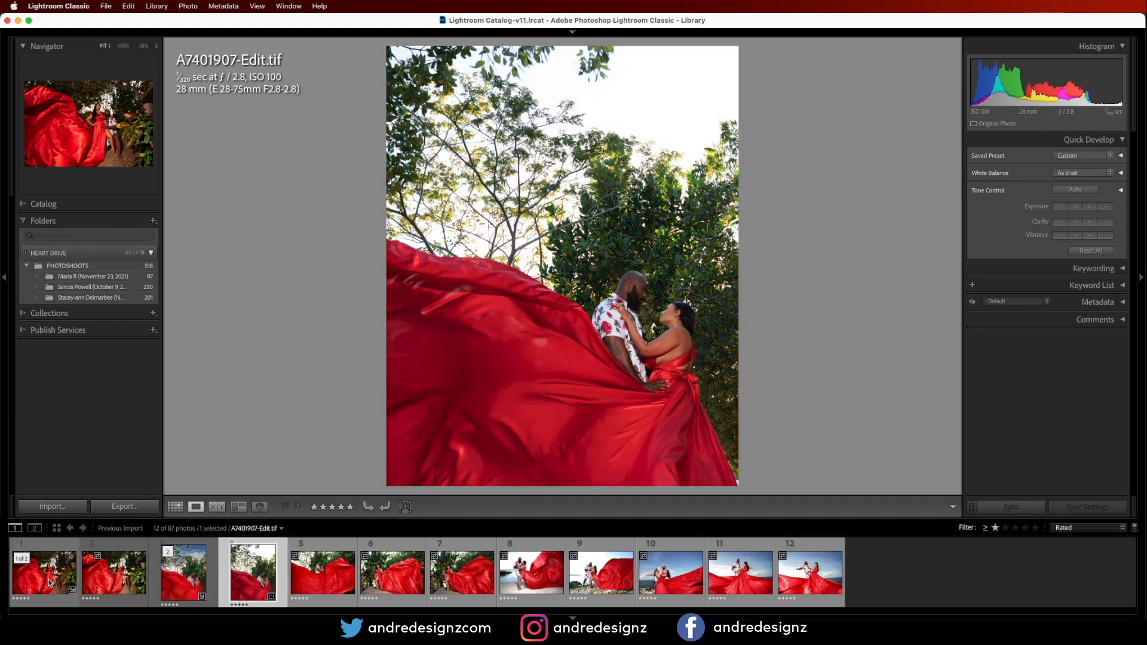
key("Right")
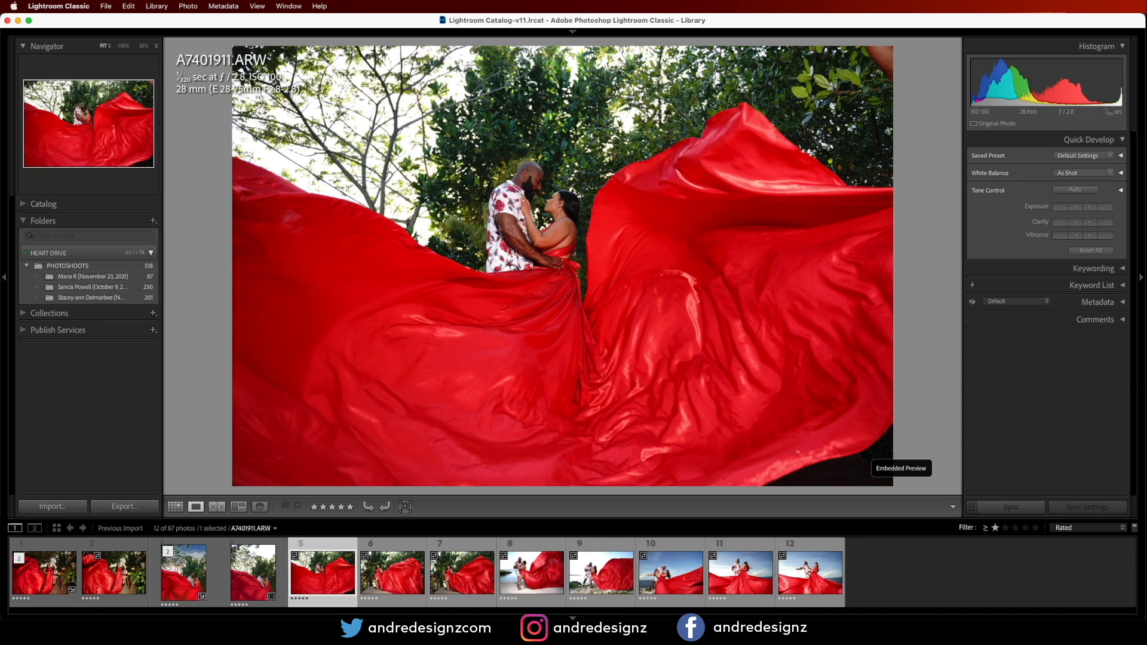
Step: Switch to Photoshop and run the AD - Frequency Separation action on A7401911.ARW with a Gaussian Blur radius of 6.4 pixels
key("super+e")
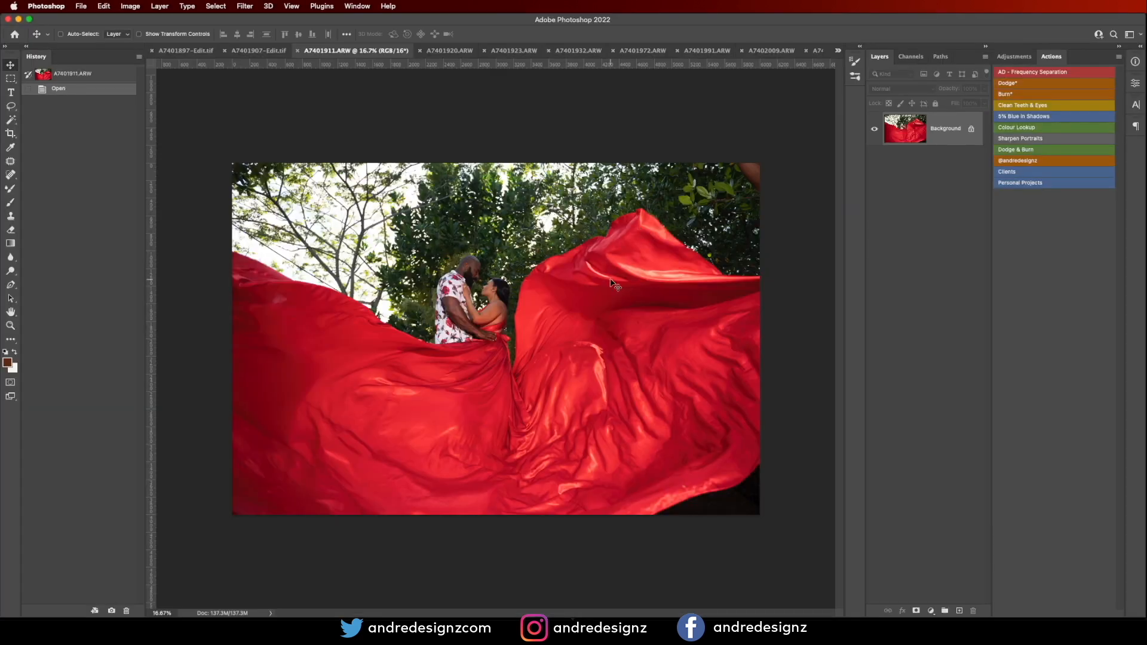
scroll(515, 320, "up", 3)
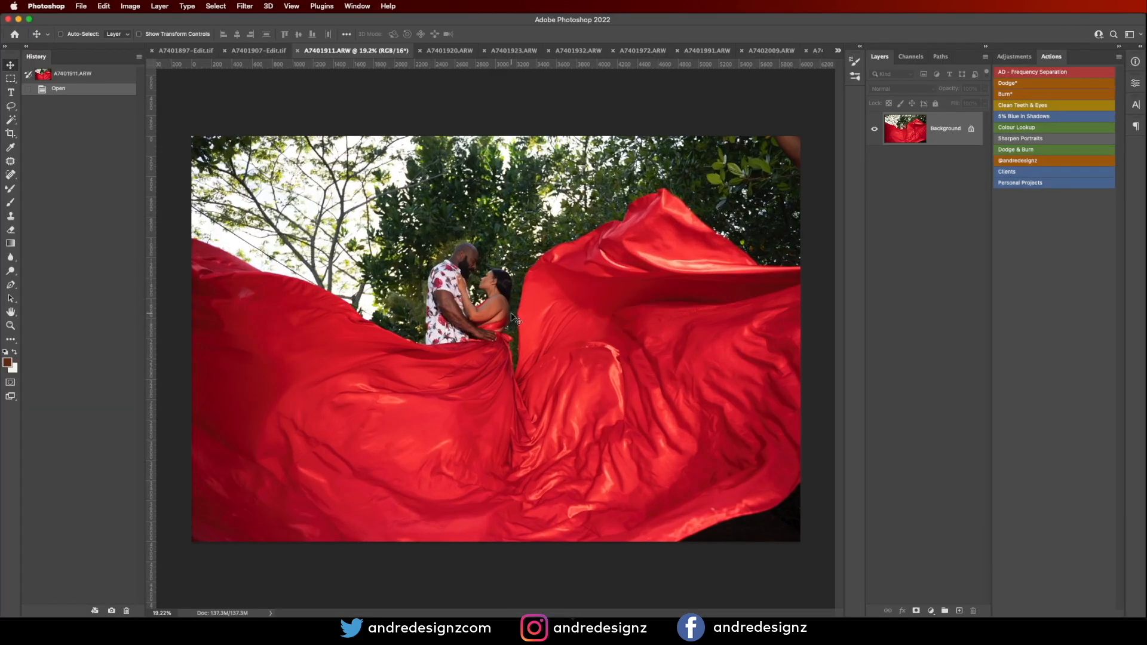
scroll(515, 319, "up", 5)
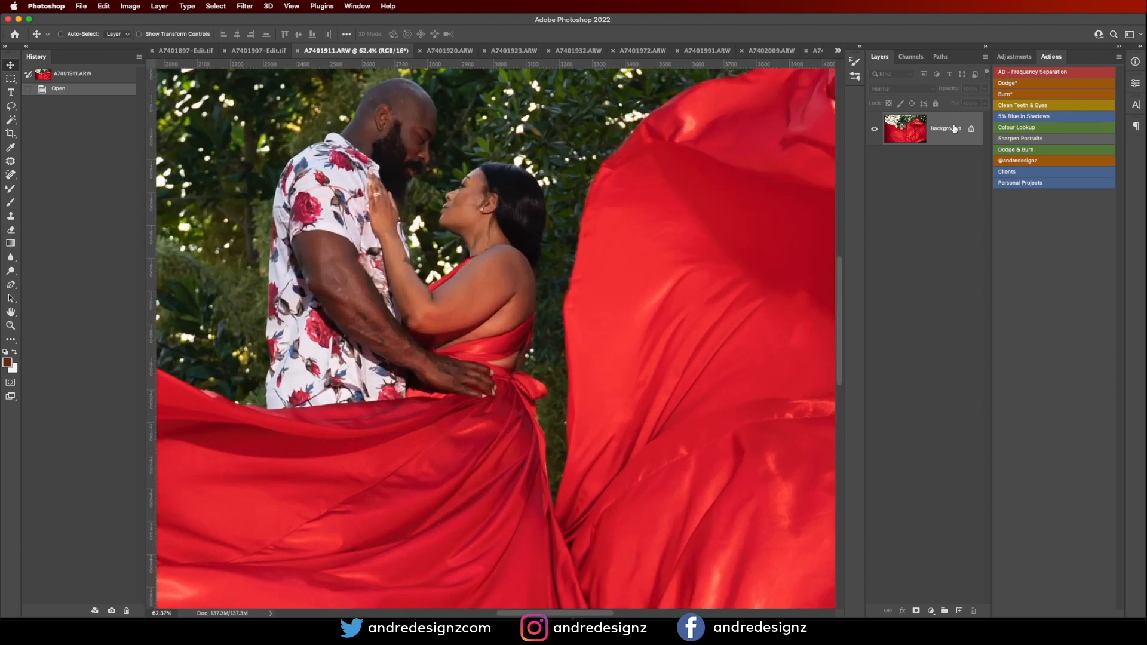
left_click(1072, 71)
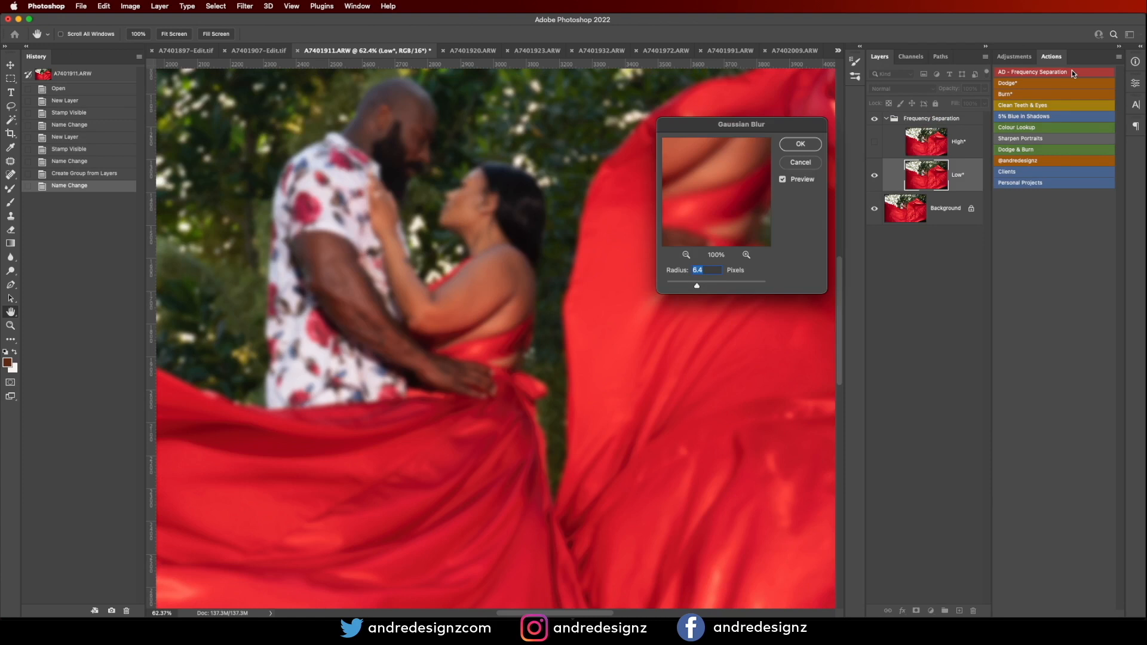
key("Return")
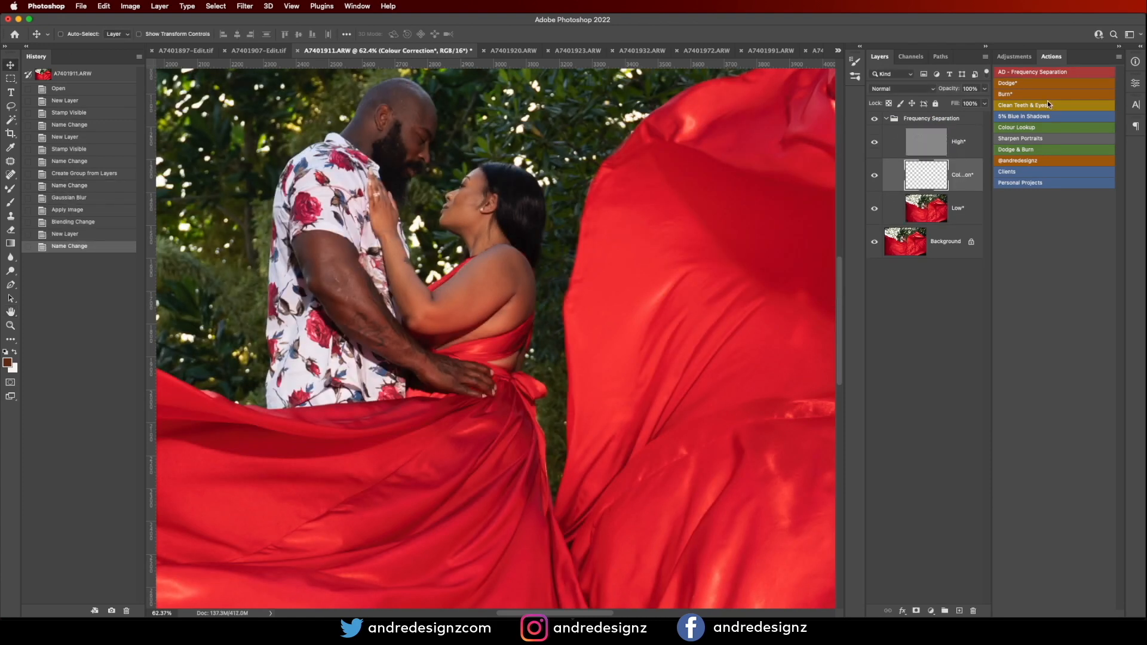
Step: Smooth the skin on the couple's arms, shoulders and faces with the Mixer Brush on the Low layer
left_click(947, 210)
key("b")
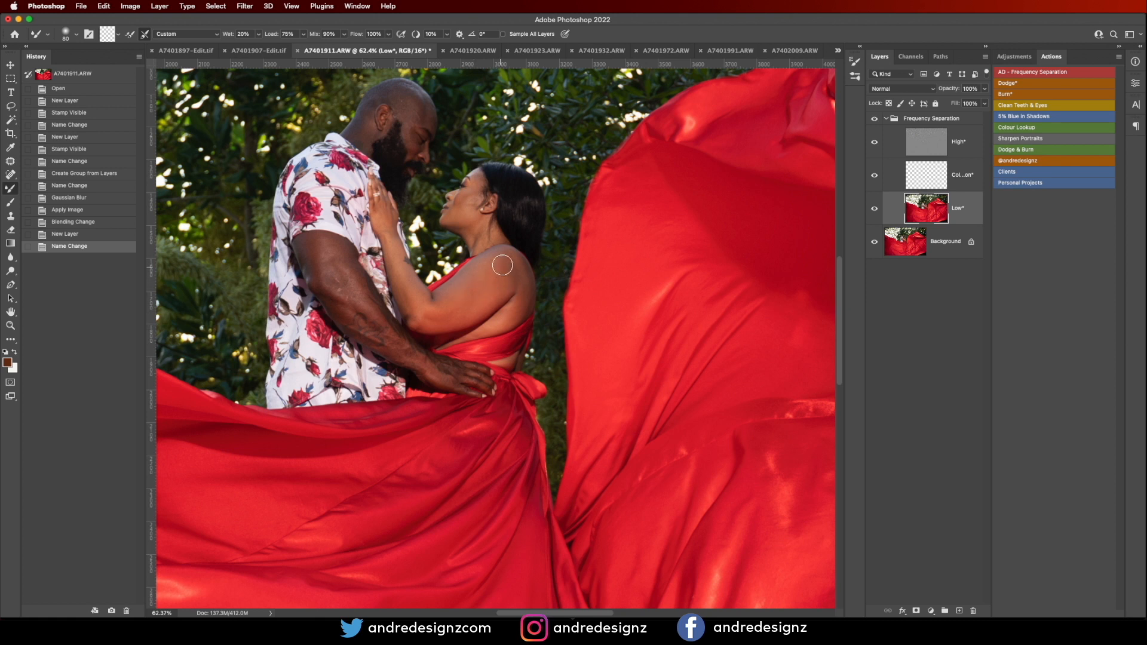
mouse_move(472, 292)
left_mouse_down()
mouse_move(508, 271)
mouse_move(457, 316)
mouse_move(483, 273)
mouse_move(486, 285)
left_mouse_up()
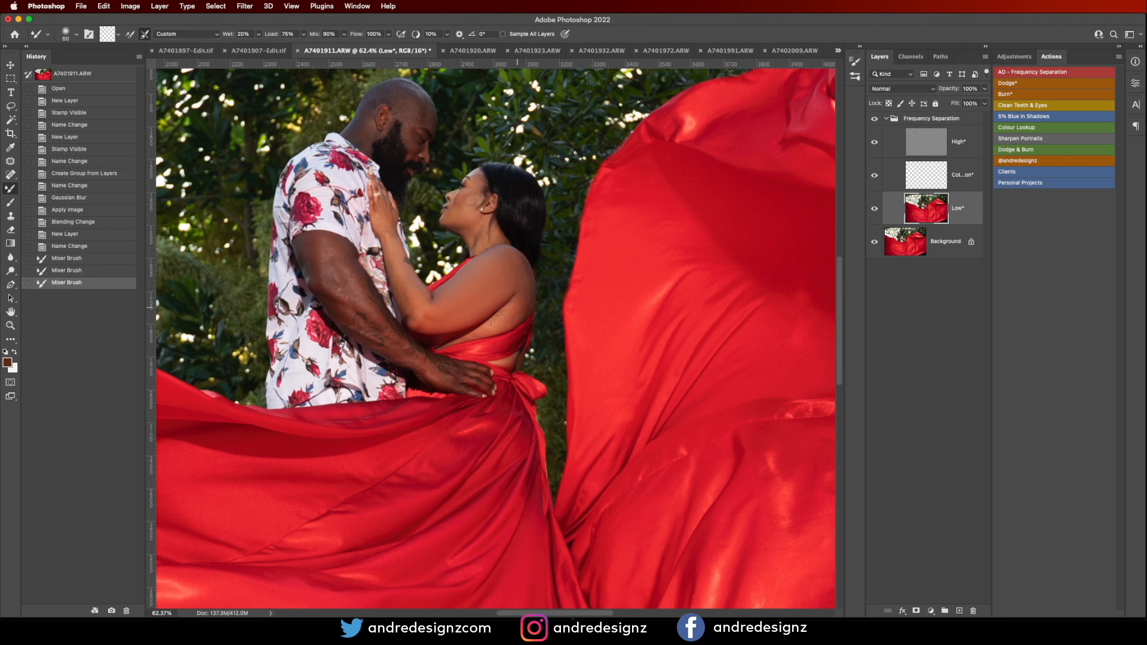
left_click_drag(494, 325, 521, 302)
left_click_drag(517, 261, 494, 267)
left_click_drag(400, 272, 392, 251)
key("bracketright")
key("bracketright")
mouse_move(357, 300)
left_mouse_down()
mouse_move(366, 305)
mouse_move(359, 296)
mouse_move(341, 317)
left_mouse_up()
mouse_move(417, 110)
left_mouse_down()
mouse_move(427, 106)
mouse_move(363, 136)
left_mouse_up()
mouse_move(468, 204)
left_mouse_down()
mouse_move(463, 213)
mouse_move(473, 201)
left_mouse_up()
mouse_move(473, 200)
left_mouse_down()
mouse_move(475, 244)
mouse_move(507, 260)
left_mouse_up()
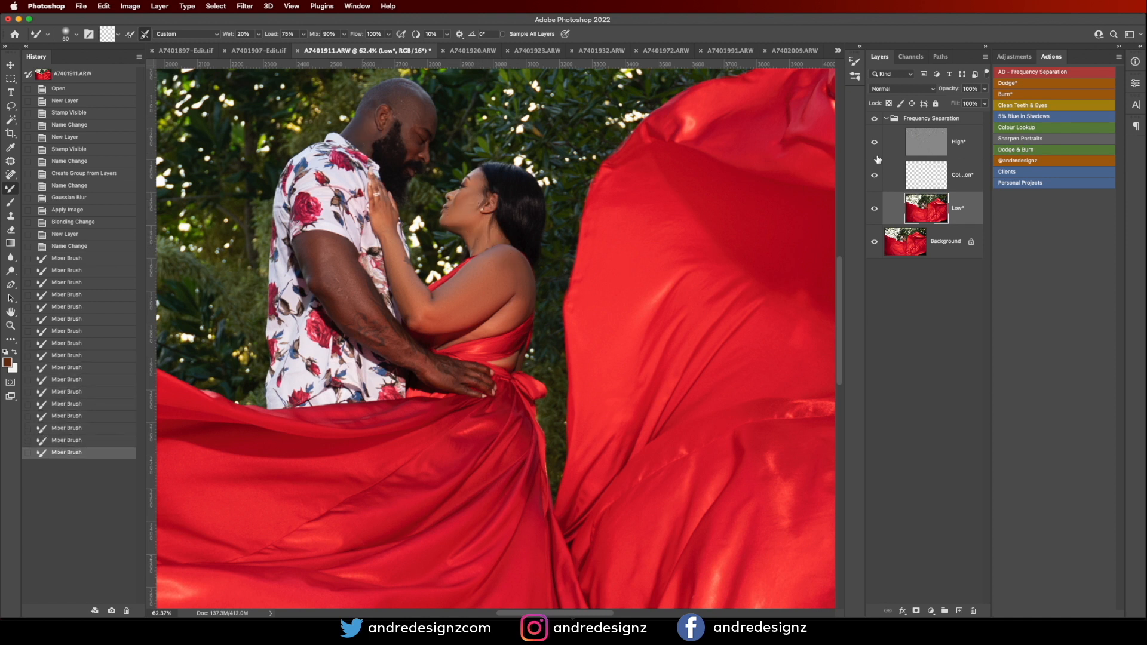
Step: Collapse the Frequency Separation group and run the Dodge action above it
left_click(896, 121)
left_click(887, 119)
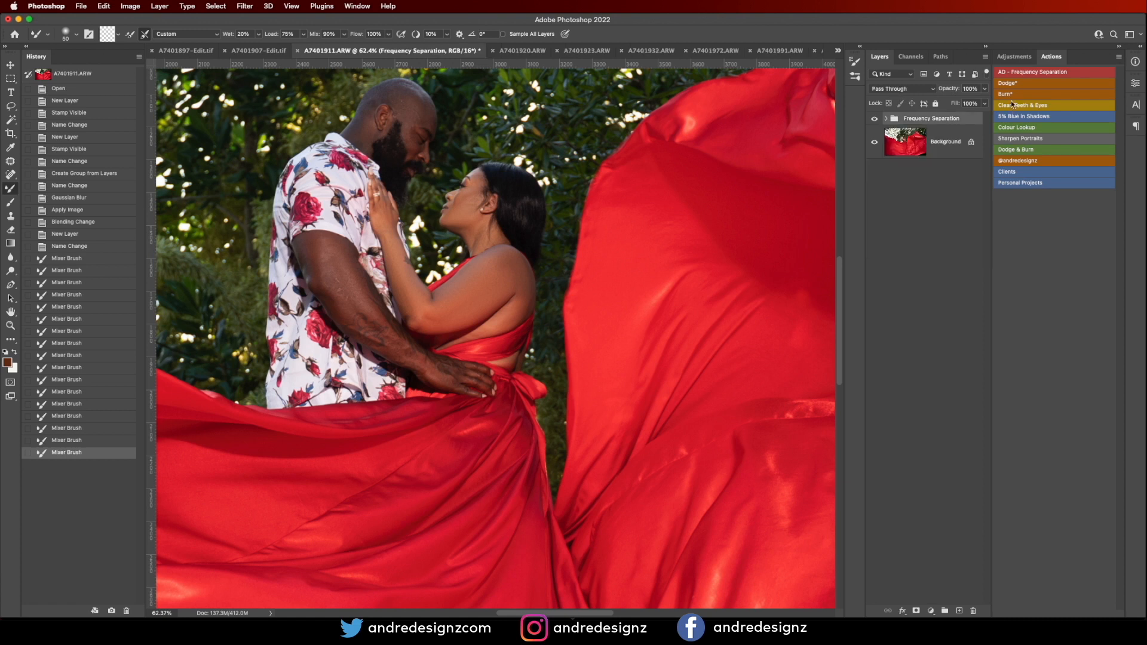
left_click(1017, 83)
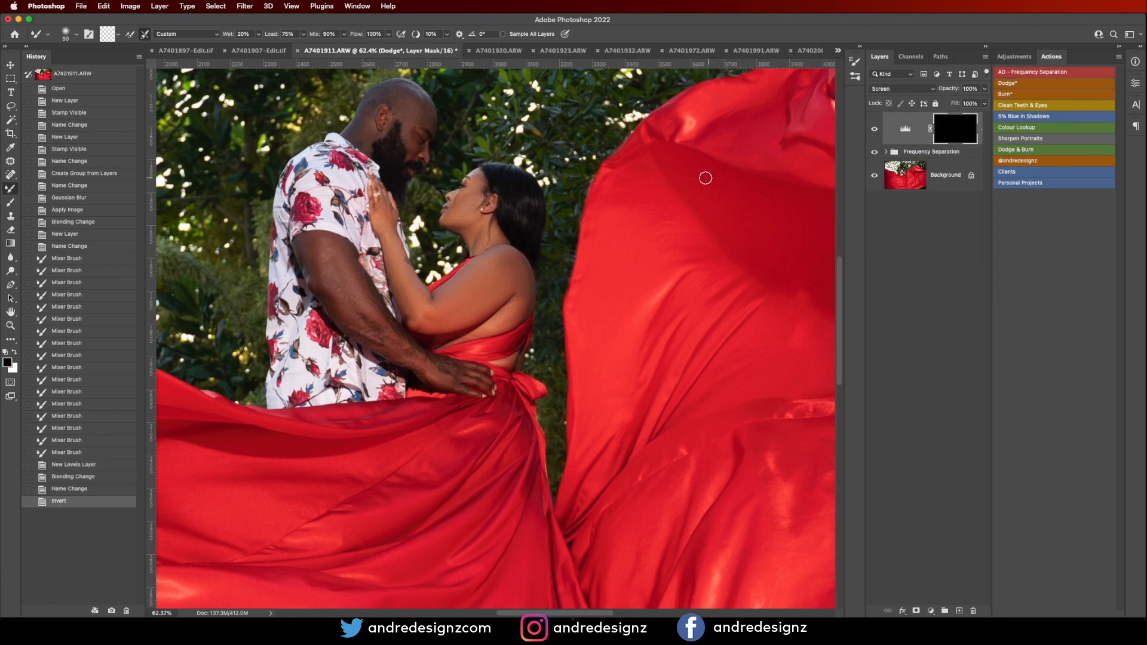
Step: Paint white on the Dodge layer mask over the couple's arms and the woman's shoulder, using a 70 px brush at 1% flow
left_click(308, 34)
left_click_drag(307, 46, 260, 46)
left_click(458, 264)
key("bracketleft")
key("bracketleft")
key("bracketleft")
key("bracketleft")
key("bracketleft")
key("bracketleft")
key("bracketleft")
key("bracketleft")
key("bracketleft")
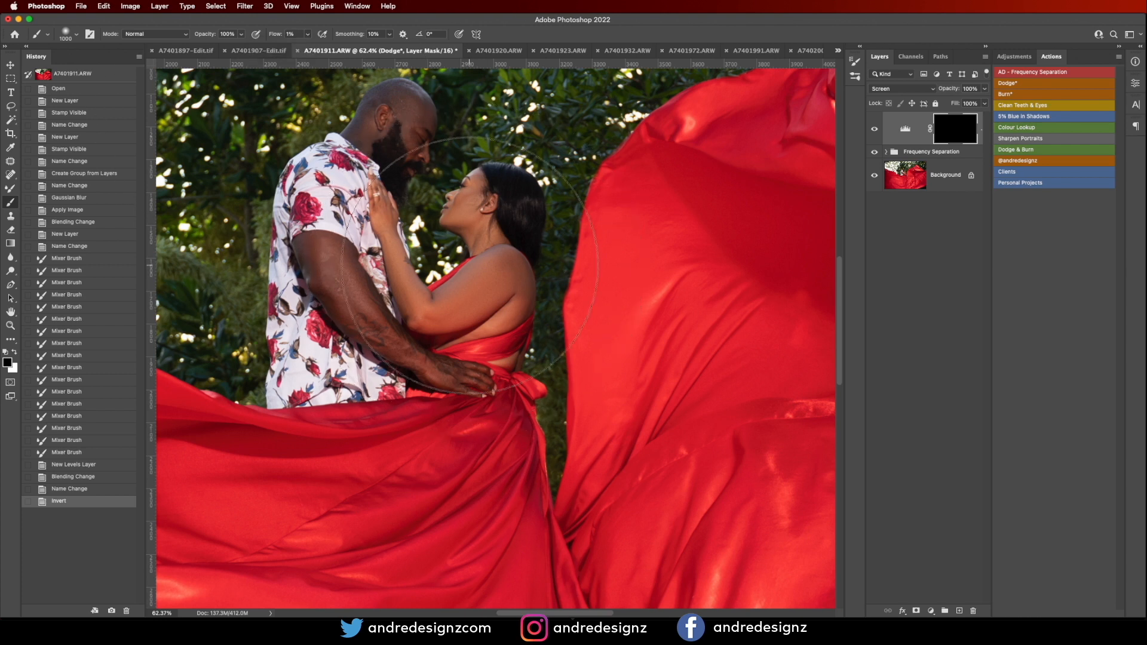
key("bracketleft")
key("bracketleft")
key("bracketleft")
key("bracketleft")
key("bracketleft")
key("bracketleft")
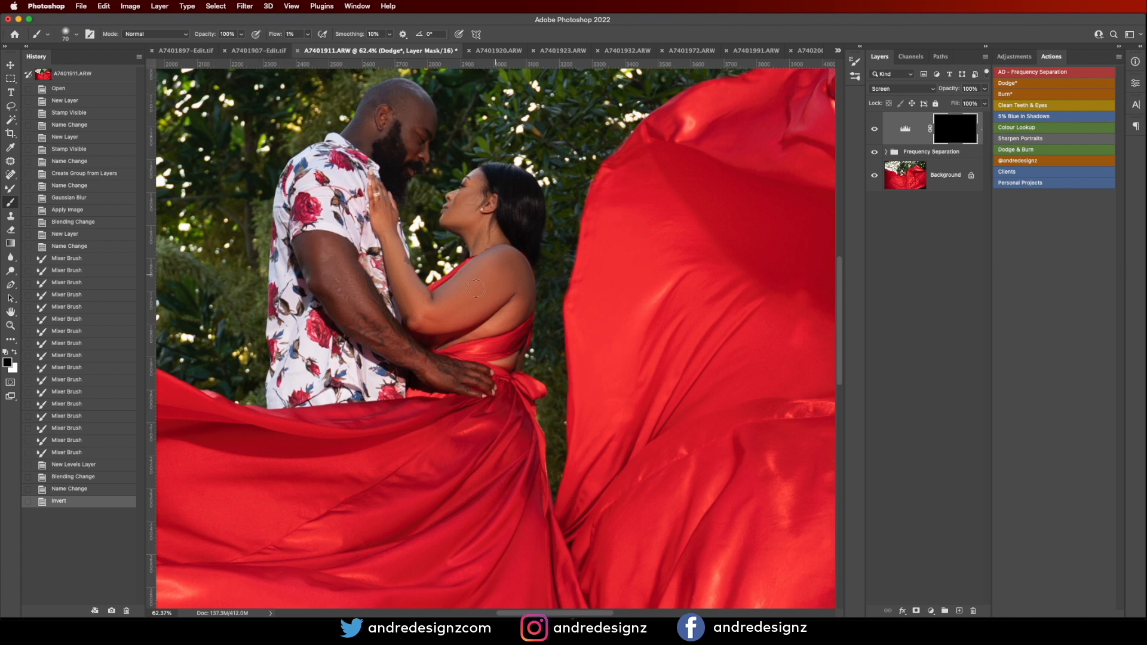
mouse_move(493, 274)
left_mouse_down()
mouse_move(460, 294)
mouse_move(489, 282)
left_mouse_up()
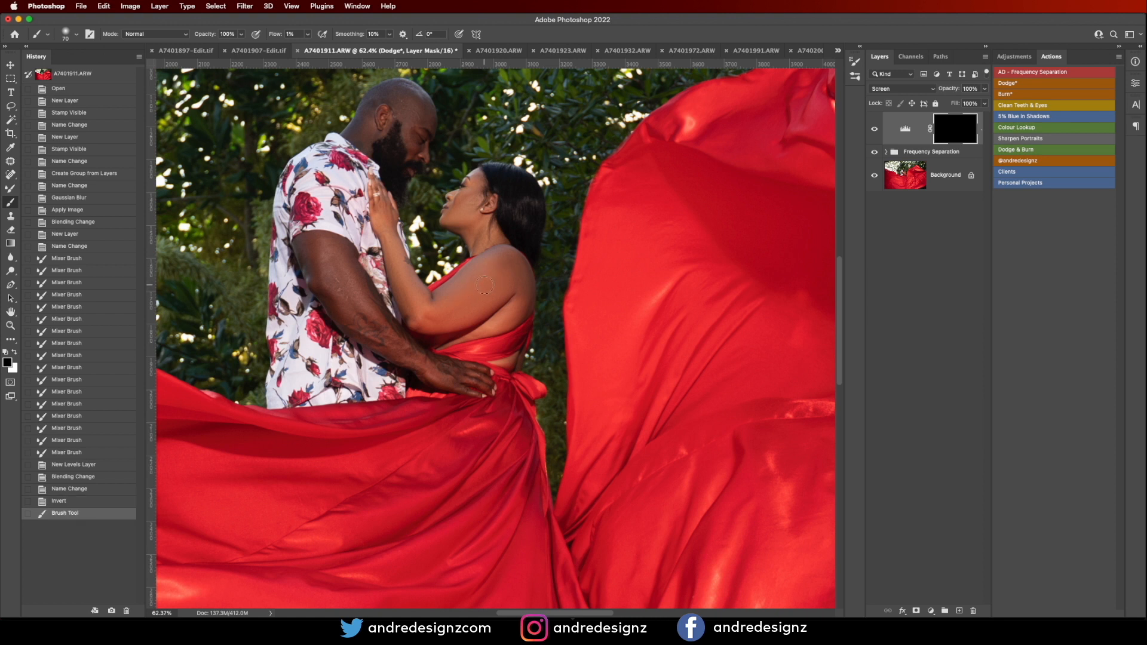
key("x")
left_click(452, 305)
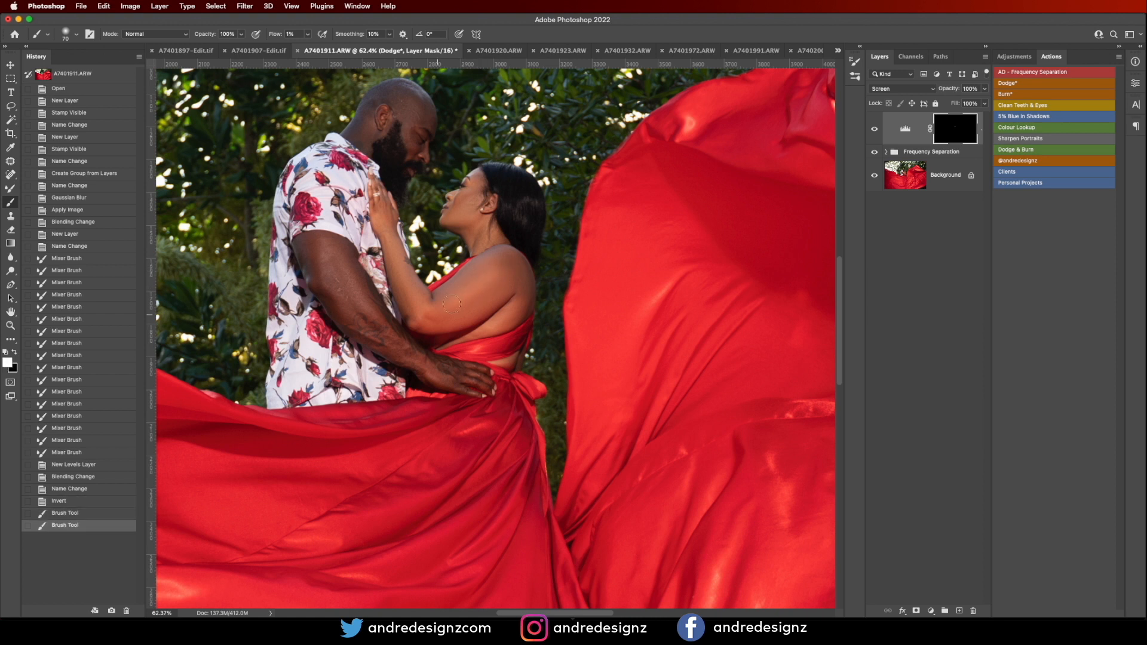
left_click(503, 264)
left_click(414, 297)
left_click(417, 274)
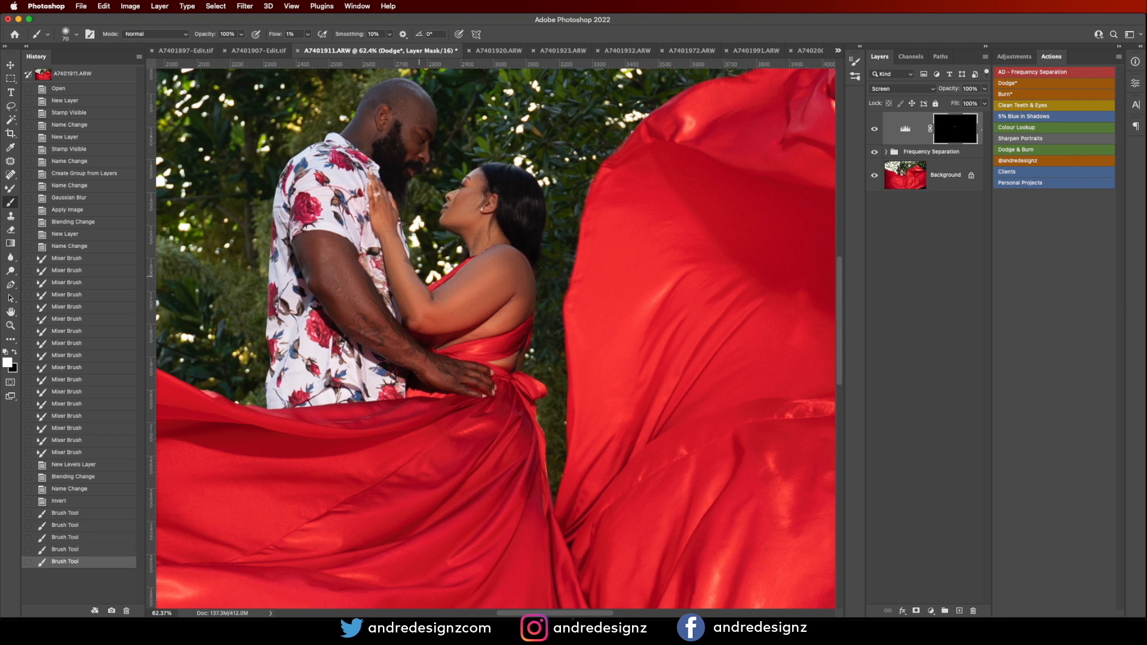
left_click(488, 285)
left_click(520, 264)
left_click(467, 279)
left_click(476, 291)
left_click(509, 285)
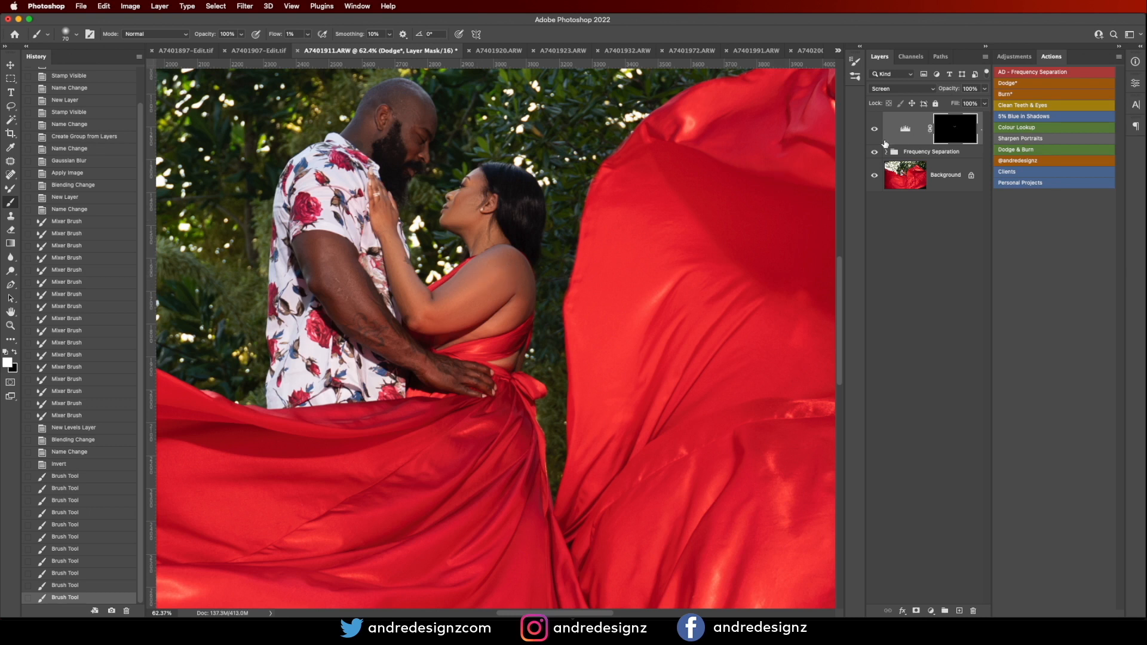
Step: Stamp the visible layers into a new layer and patch the bright spots on the man's upper arm
key("super+alt+shift+e")
key("j")
mouse_move(351, 289)
left_mouse_down()
mouse_move(340, 269)
mouse_move(349, 279)
left_mouse_up()
key("super+d")
mouse_move(350, 281)
left_mouse_down()
mouse_move(357, 294)
mouse_move(338, 278)
left_mouse_up()
key("super+d")
left_click_drag(338, 283, 348, 301)
key("super+d")
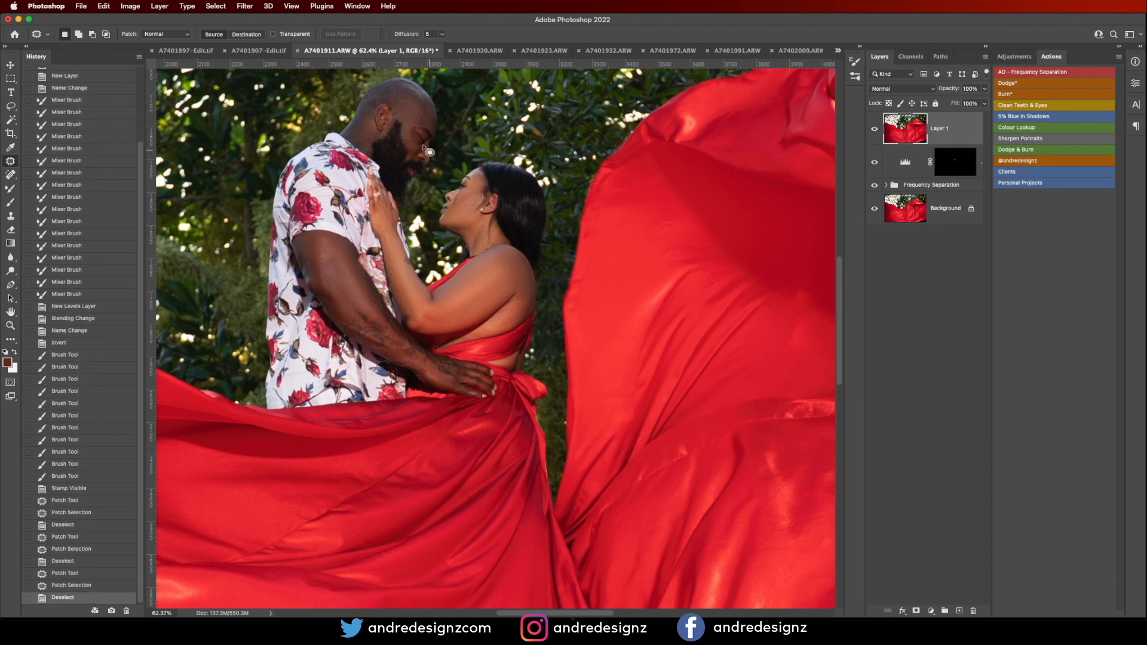
Step: Patch the shiny spots on the man's forehead and the blemish on the woman's shoulder
mouse_move(414, 106)
left_mouse_down()
mouse_move(427, 119)
mouse_move(420, 109)
left_mouse_up()
mouse_move(422, 115)
left_mouse_down()
mouse_move(407, 99)
mouse_move(423, 117)
left_mouse_up()
key("super+d")
key("super+d")
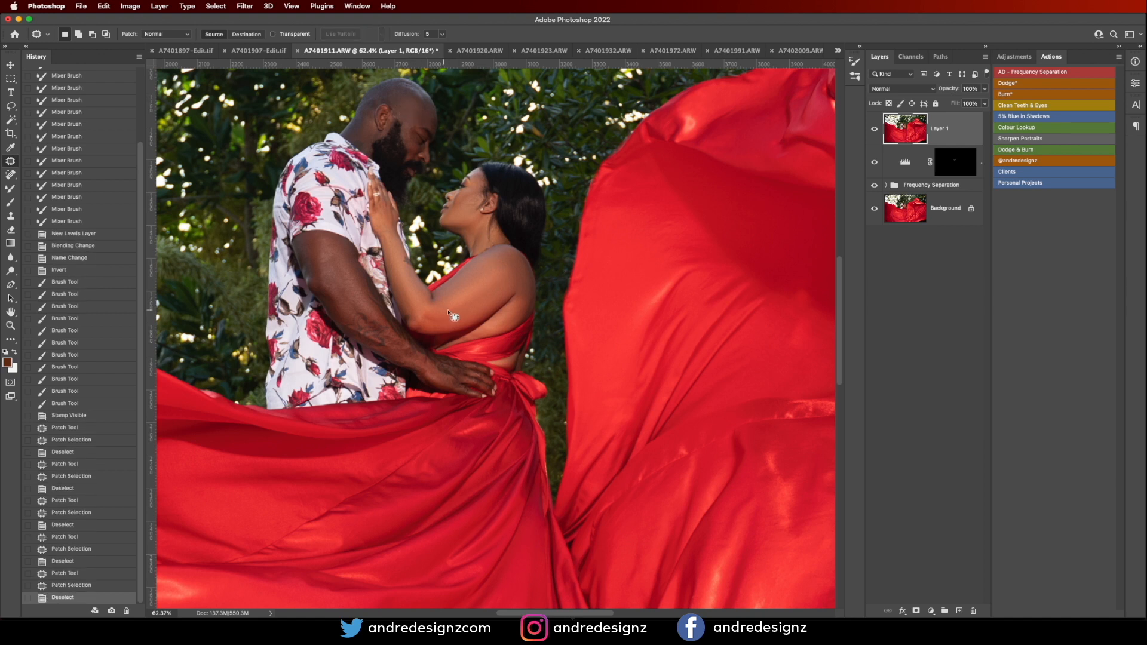
left_click_drag(488, 258, 485, 282)
key("super+d")
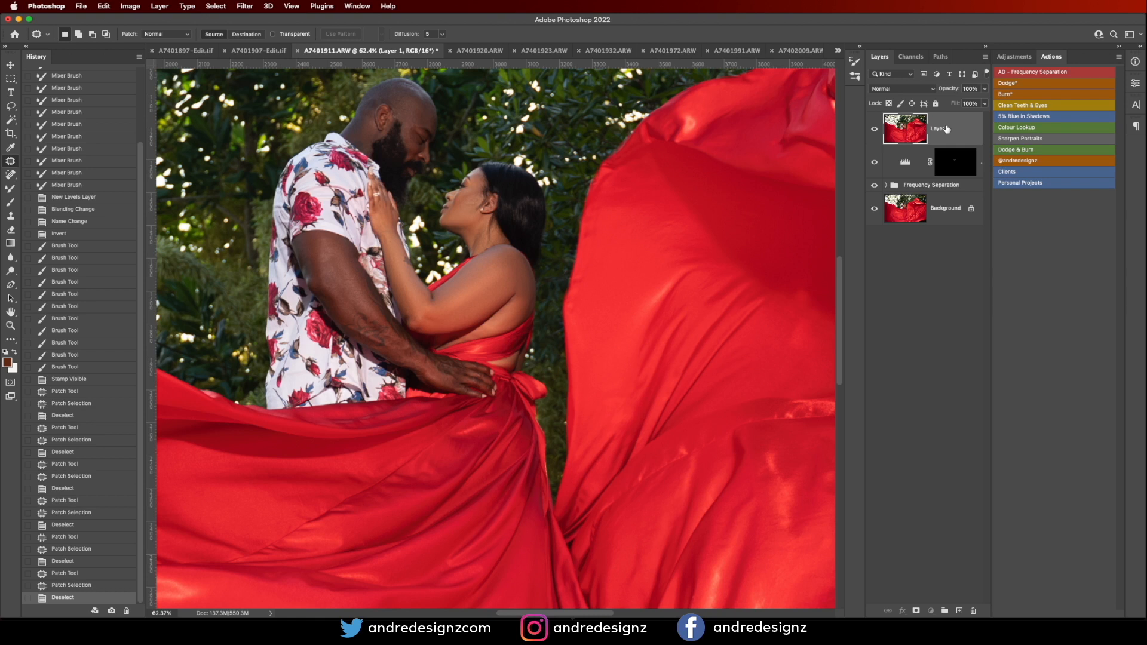
Step: Duplicate the stamped layer, open the copy in the Camera Raw Filter and try the Auto tone settings
key("super+j")
key("shift+super+a")
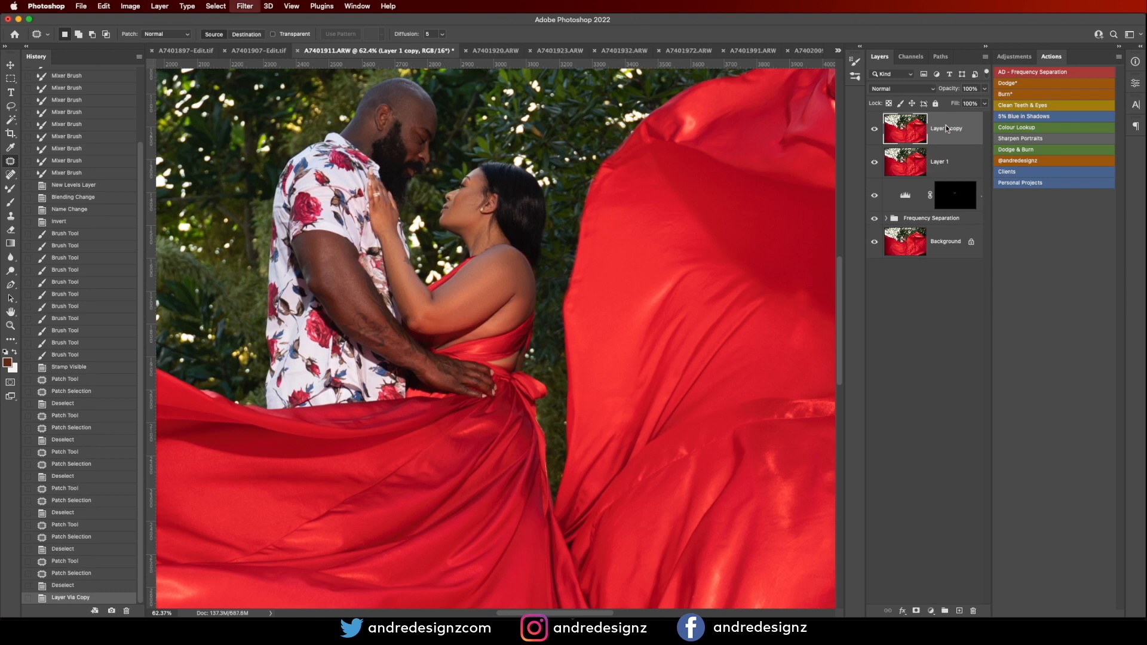
left_click(1068, 135)
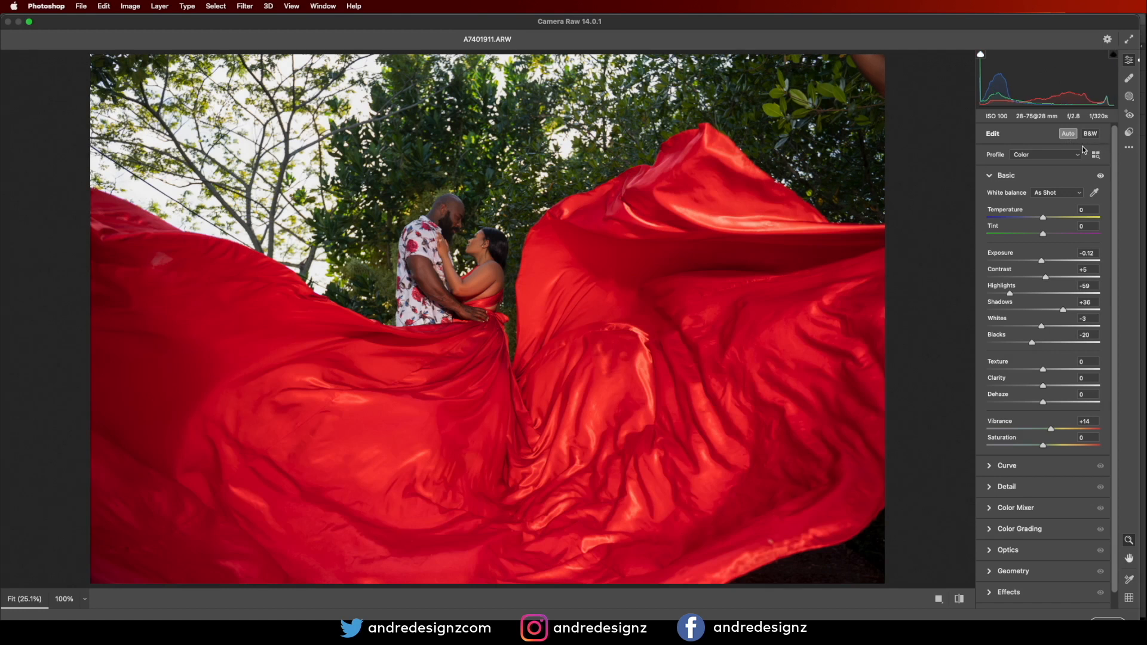
left_click(1069, 139)
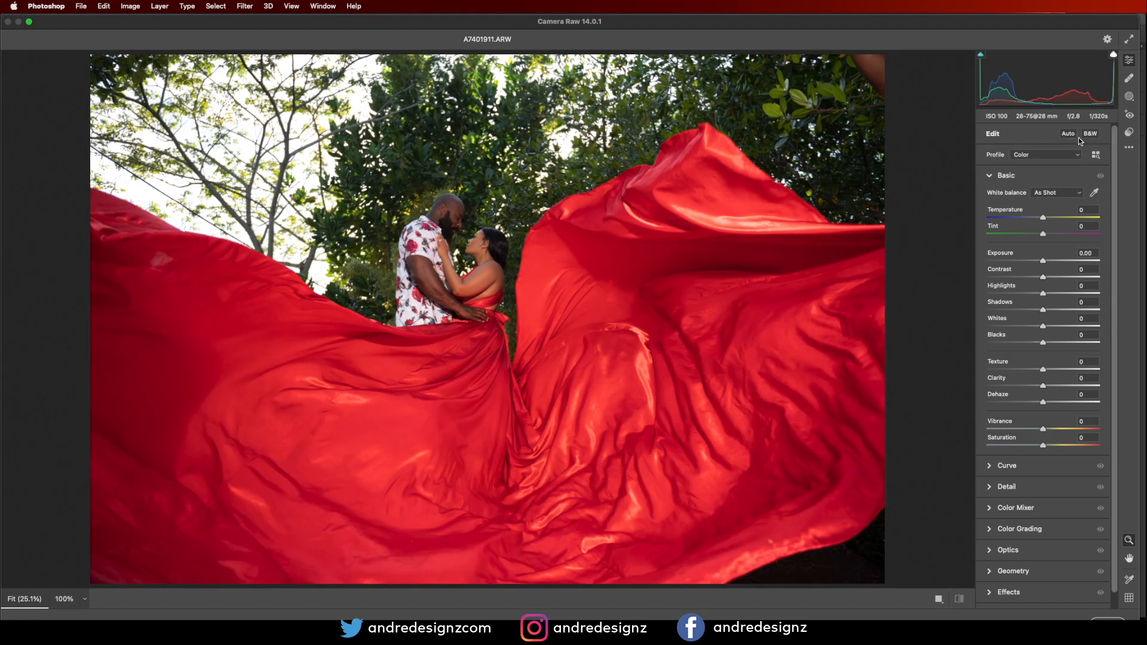
Step: Apply the Warm Tone user preset with slightly raised exposure through the Camera Raw Filter
left_click(1130, 133)
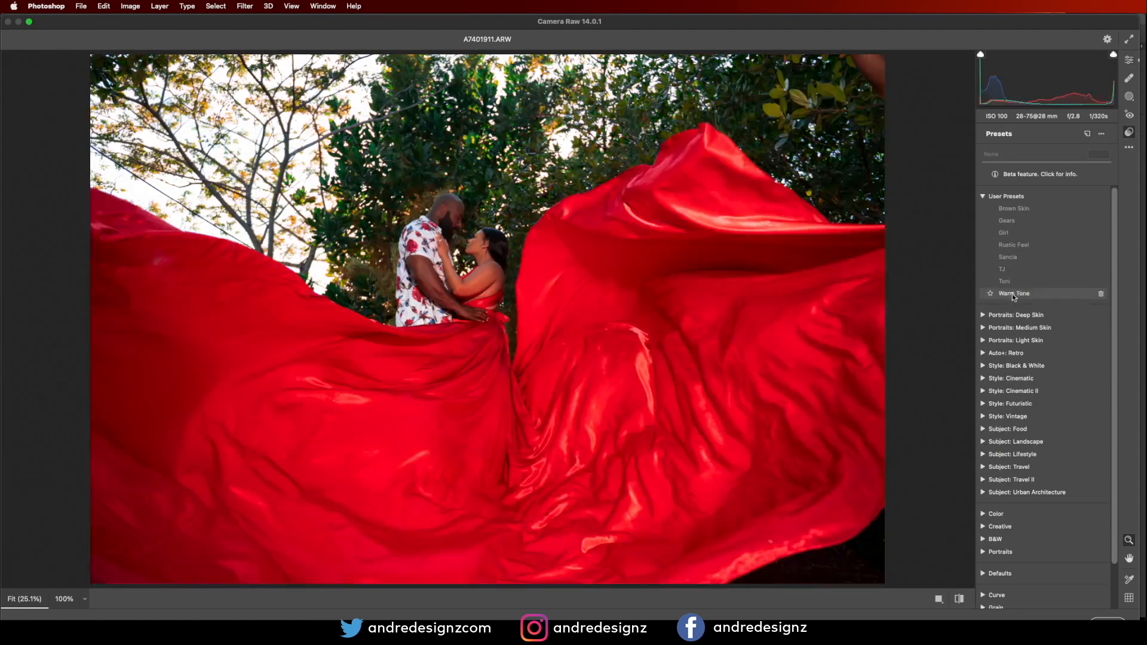
left_click(1018, 295)
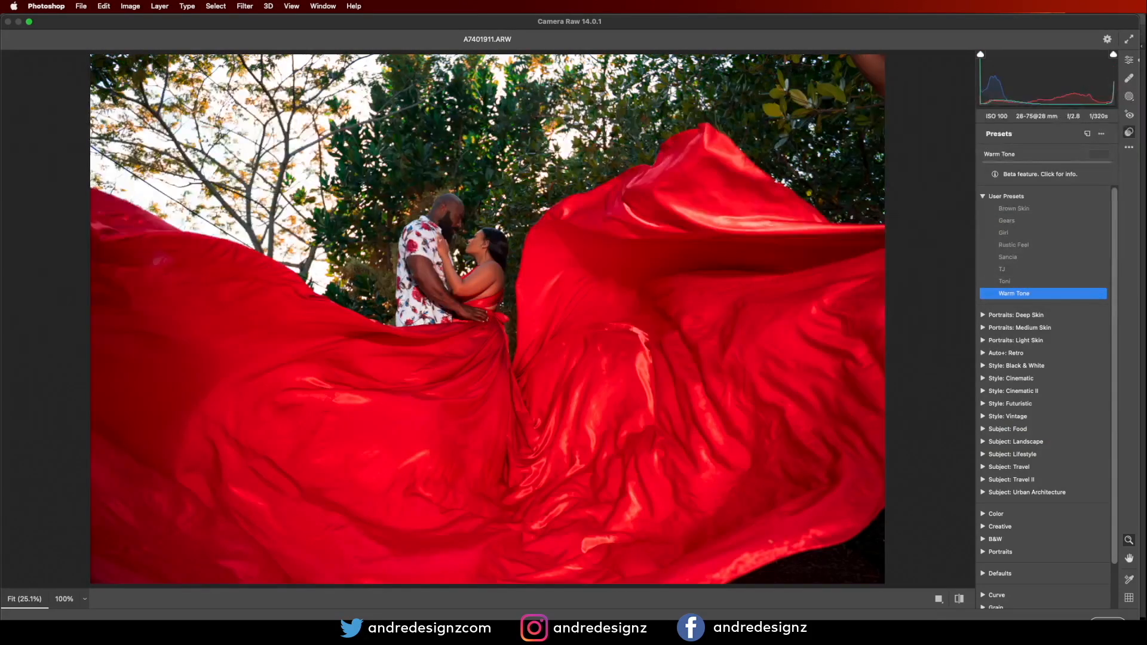
left_click(1130, 60)
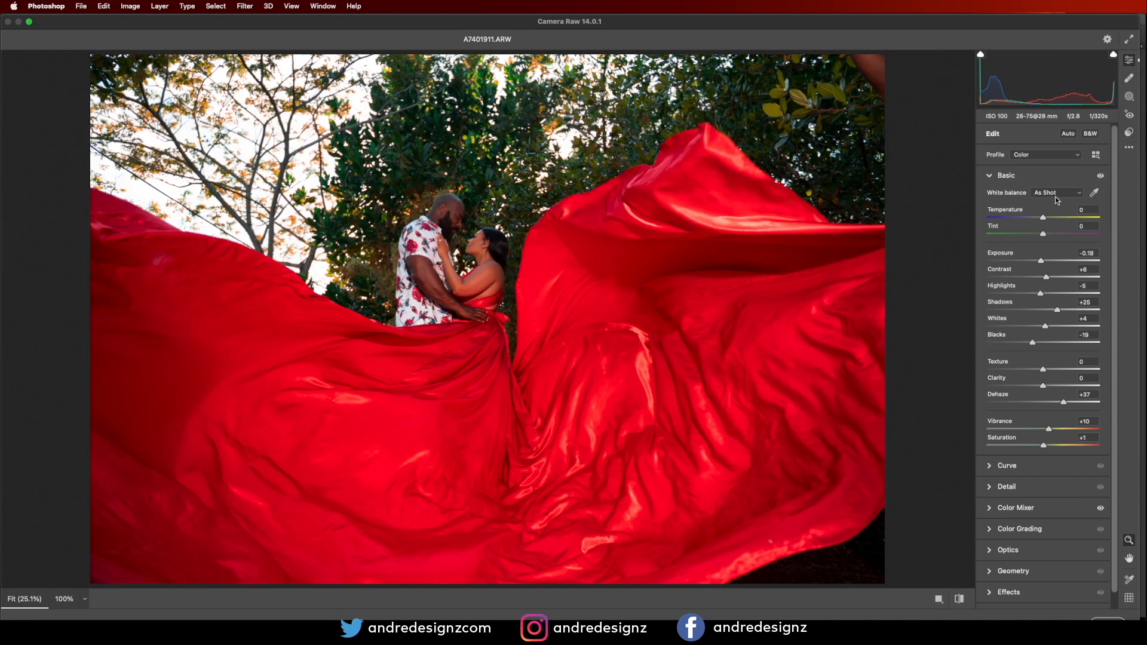
left_click_drag(1041, 263, 1044, 262)
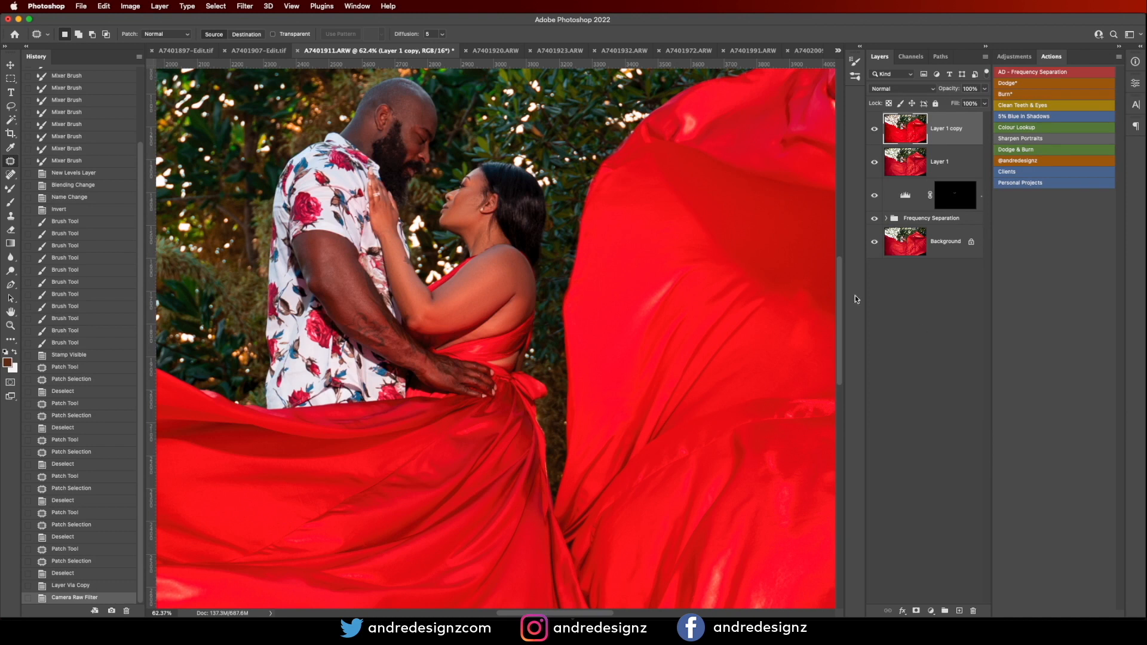
Step: Outline the stray arm in the photo's upper-right corner with the Patch tool
scroll(634, 271, "down", 10)
scroll(634, 272, "up", 5)
scroll(633, 271, "down", 2)
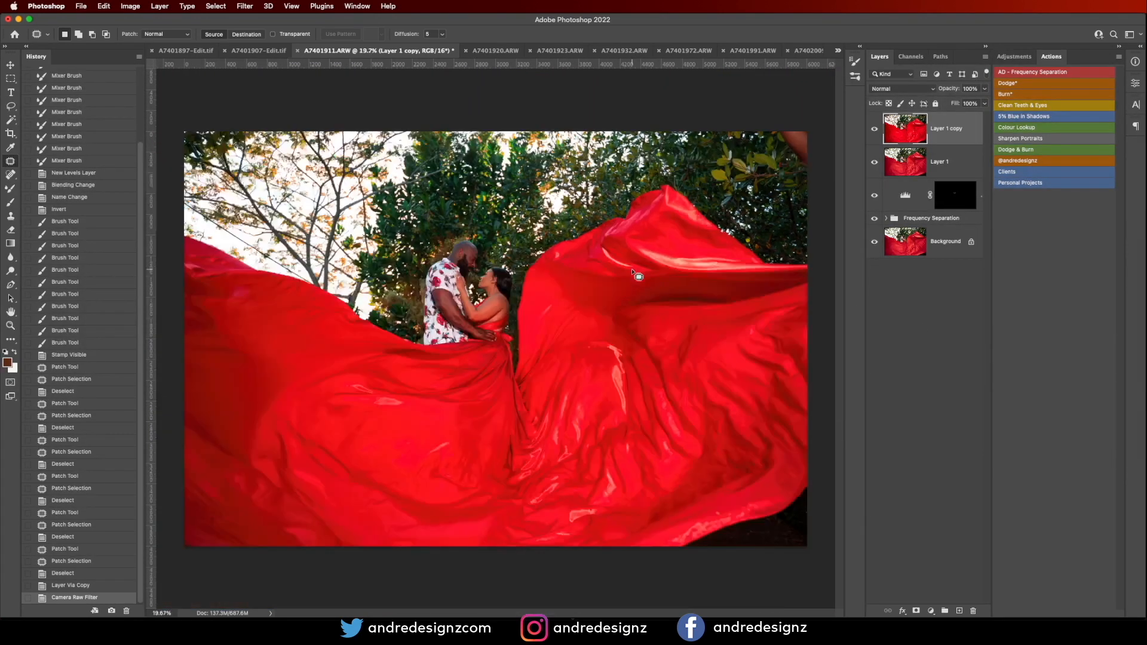
scroll(635, 275, "up", 1)
scroll(635, 275, "down", 2)
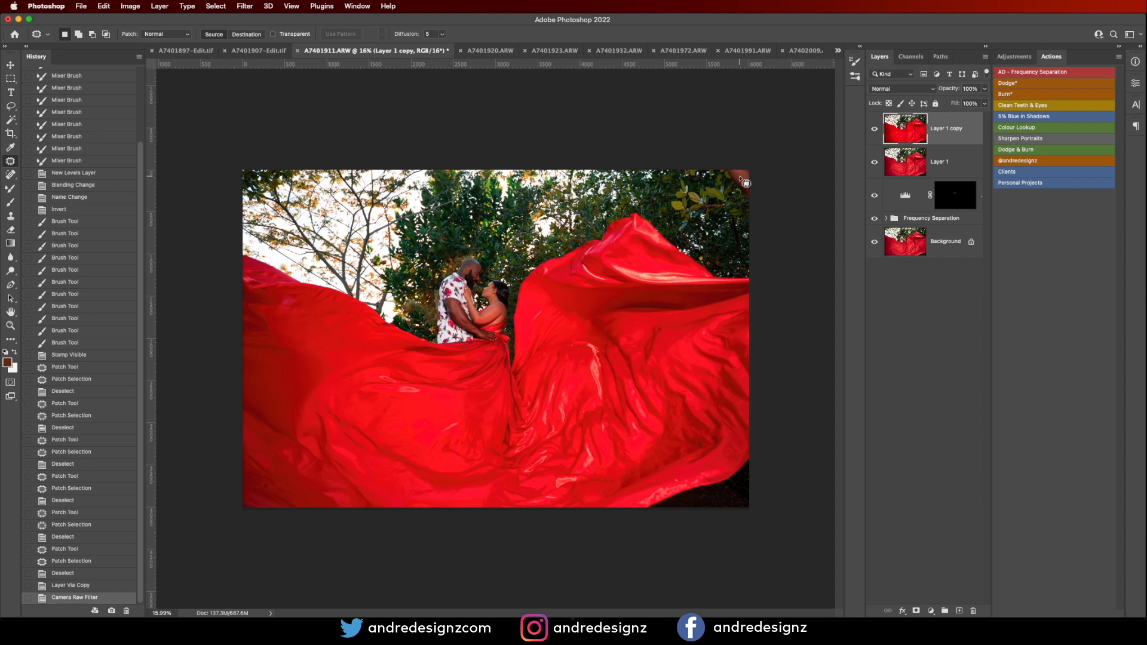
mouse_move(724, 160)
left_mouse_down()
mouse_move(704, 174)
mouse_move(763, 215)
mouse_move(709, 146)
left_mouse_up()
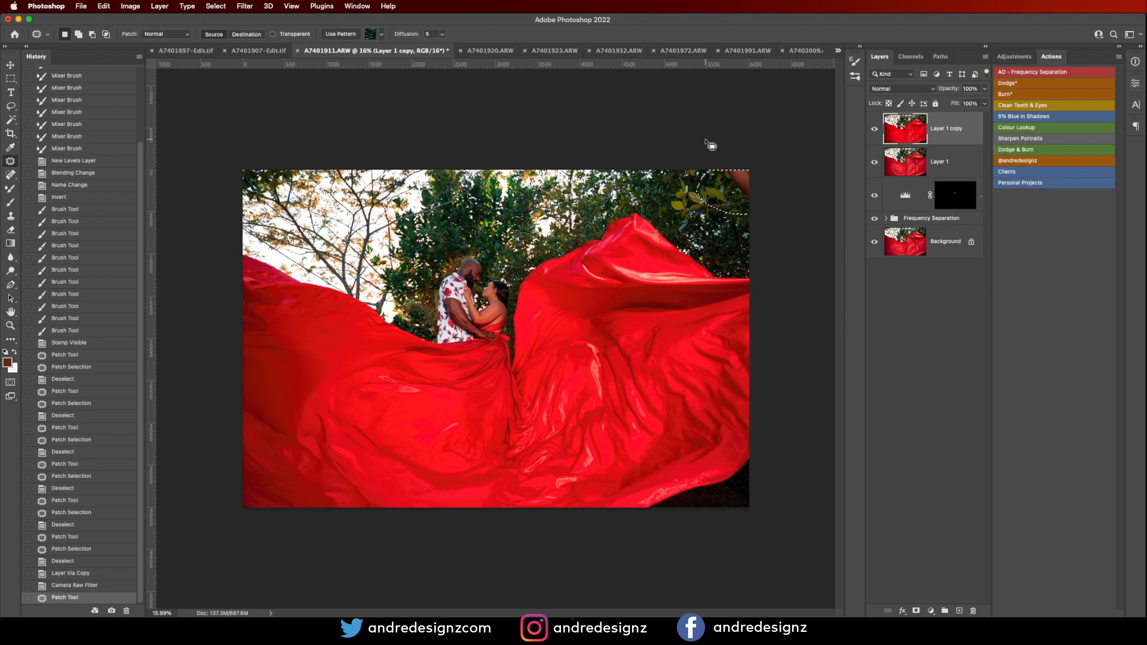
Step: Try a Content-Aware fill at 100% opacity on the outlined corner and undo it
key("i")
key("shift+BackSpace")
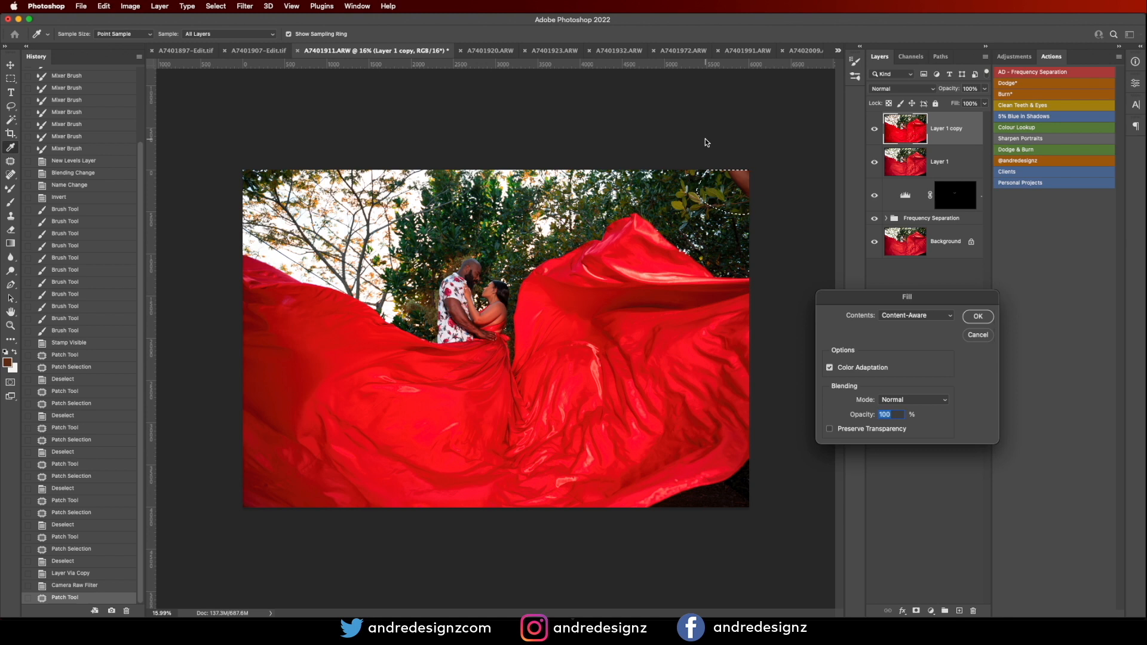
key("Return")
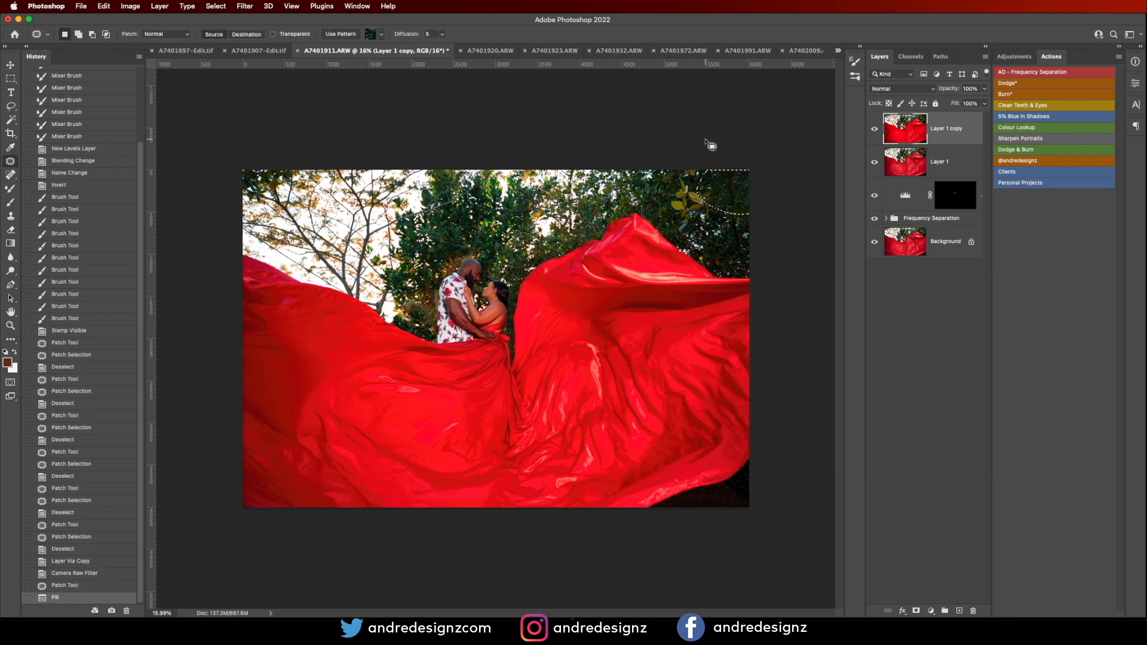
key("super+z")
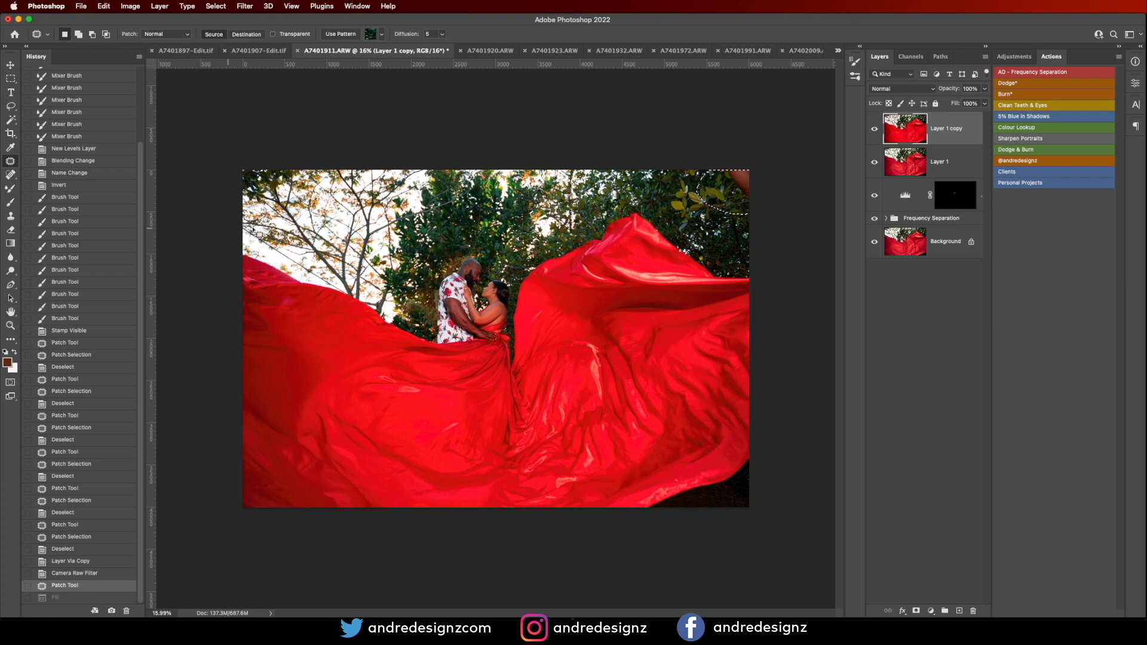
Step: Patch the stray arm in the upper-right corner with nearby foliage and clear the selection
mouse_move(720, 203)
left_mouse_down()
mouse_move(700, 206)
mouse_move(719, 208)
left_mouse_up()
key("super+d")
key("super+d")
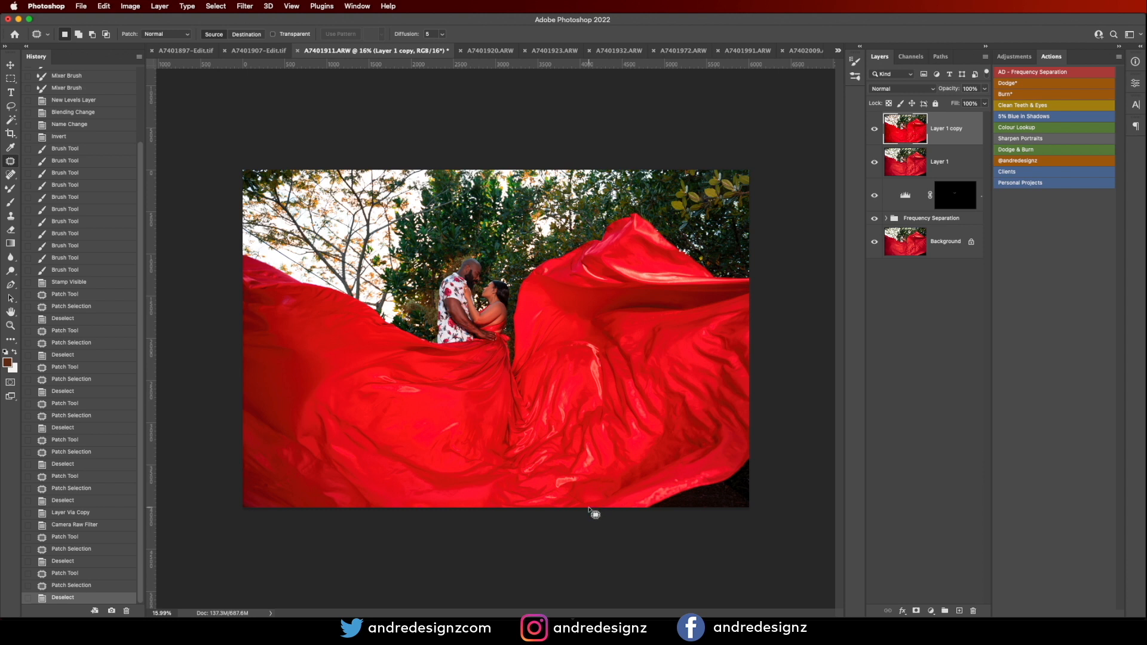
Step: Outline the fabric around the dark lower-right corner of the photo with the Patch tool and start Free Transform on it
mouse_move(590, 509)
left_mouse_down()
mouse_move(658, 434)
mouse_move(725, 401)
mouse_move(755, 422)
mouse_move(729, 525)
left_mouse_up()
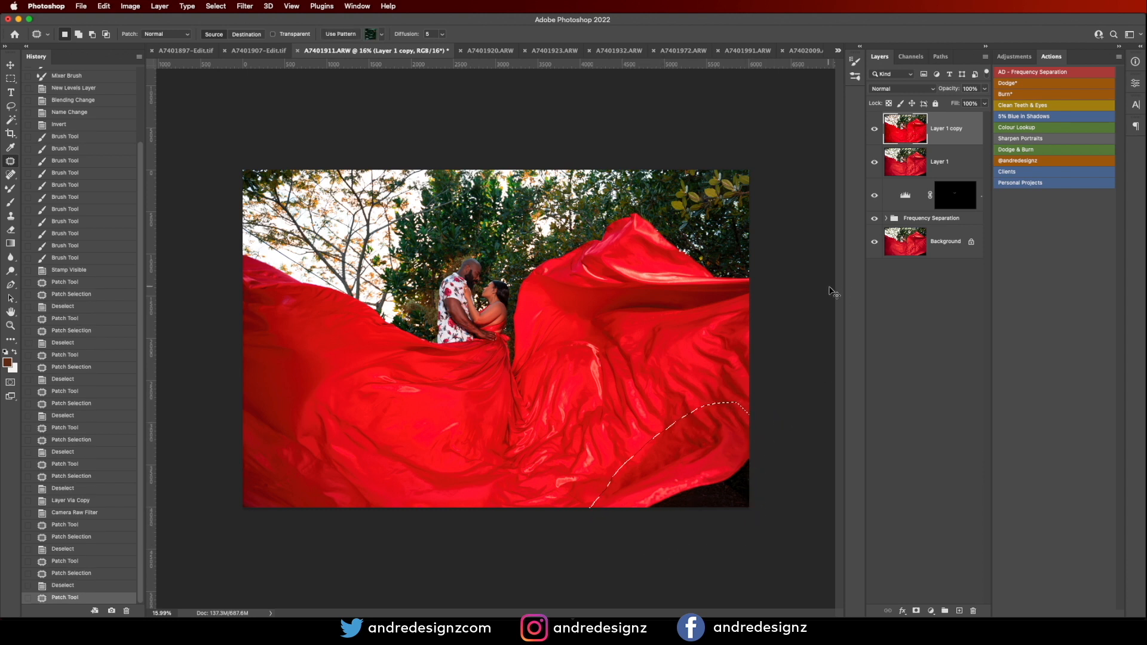
key("super+t")
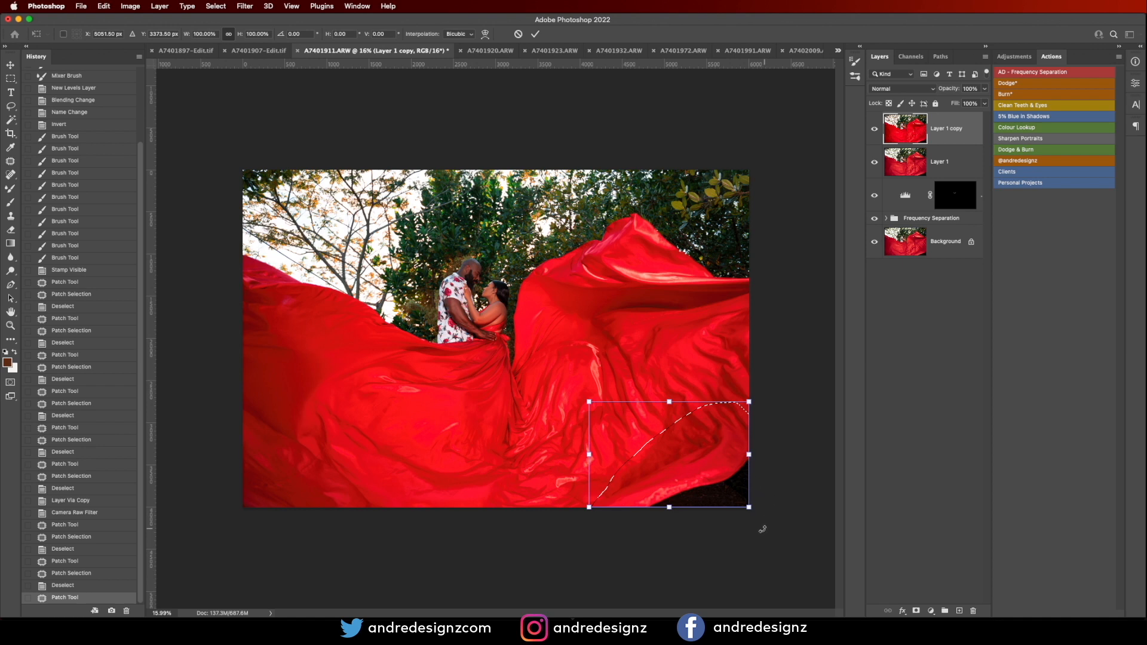
left_click_drag(750, 512, 800, 539)
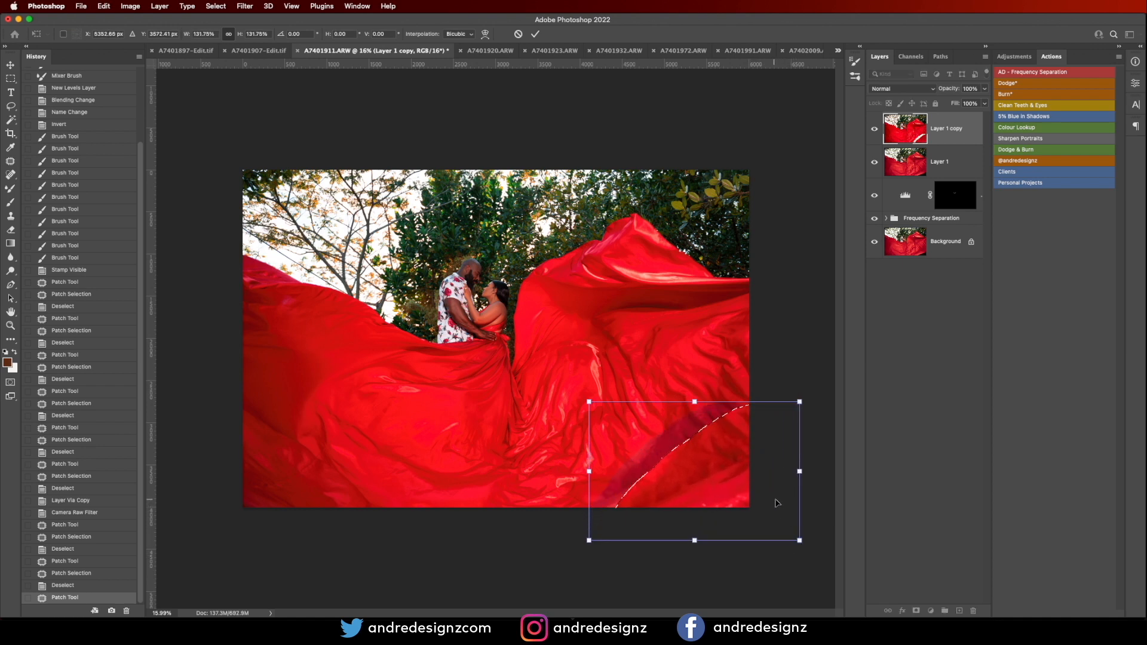
key("super+z")
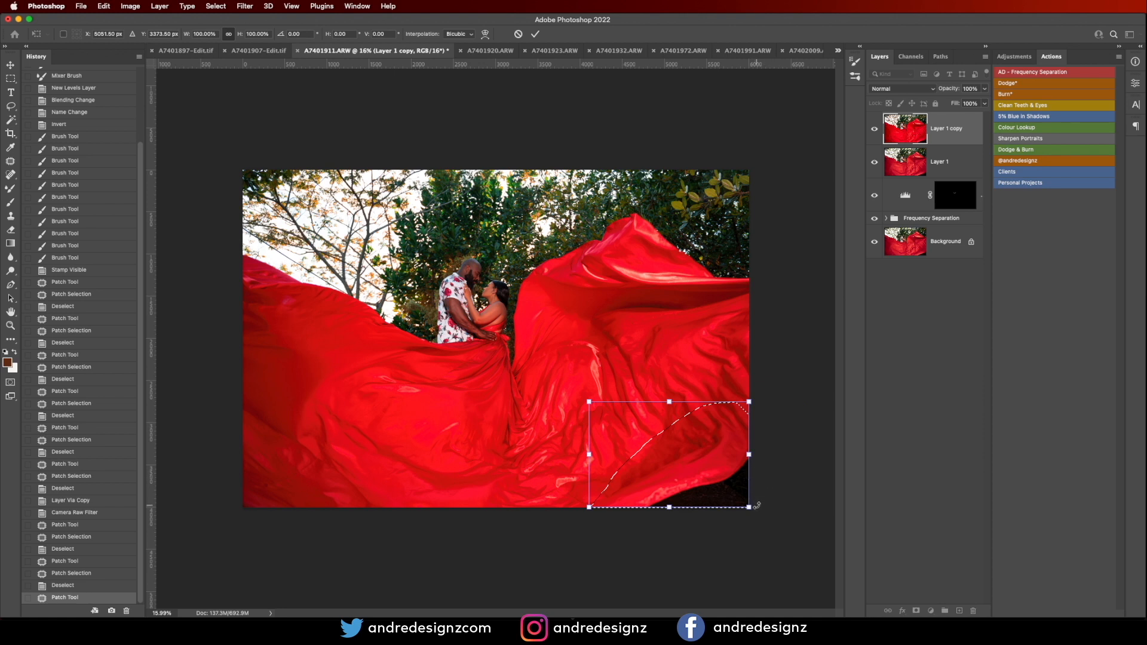
mouse_move(753, 508)
left_mouse_down()
mouse_move(784, 545)
mouse_move(755, 519)
left_mouse_up()
key("super+z")
Step: Distort the outlined fabric outward past the lower-right corner so it covers the dark gap, commit it and clear the selection
right_click(684, 439)
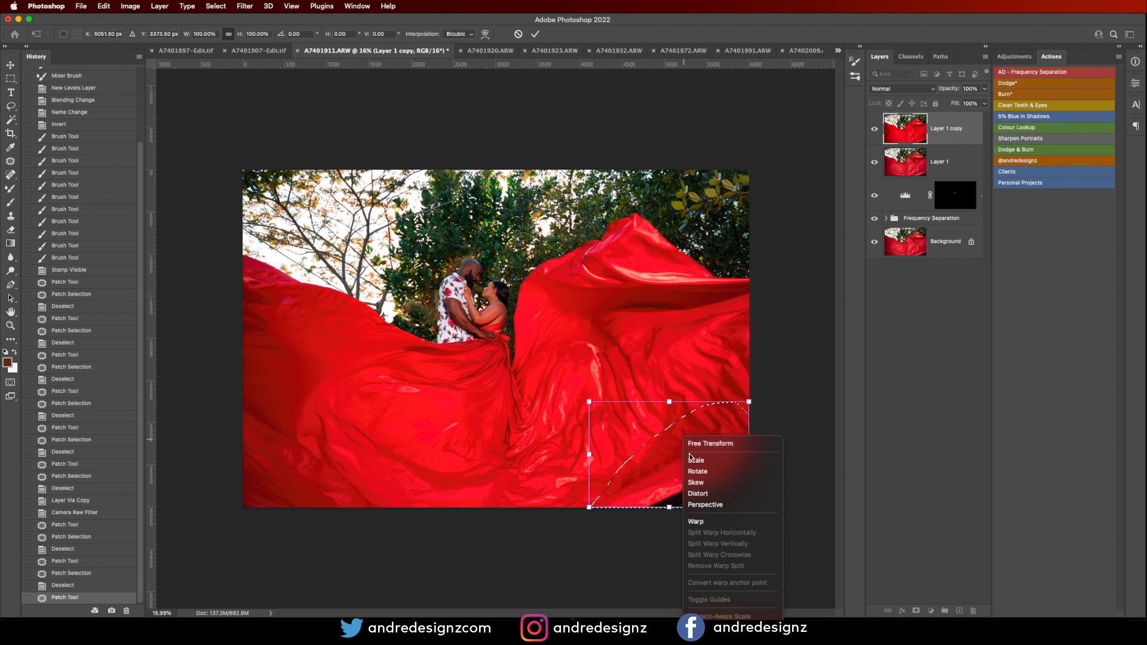
left_click(712, 493)
left_click_drag(750, 511, 808, 588)
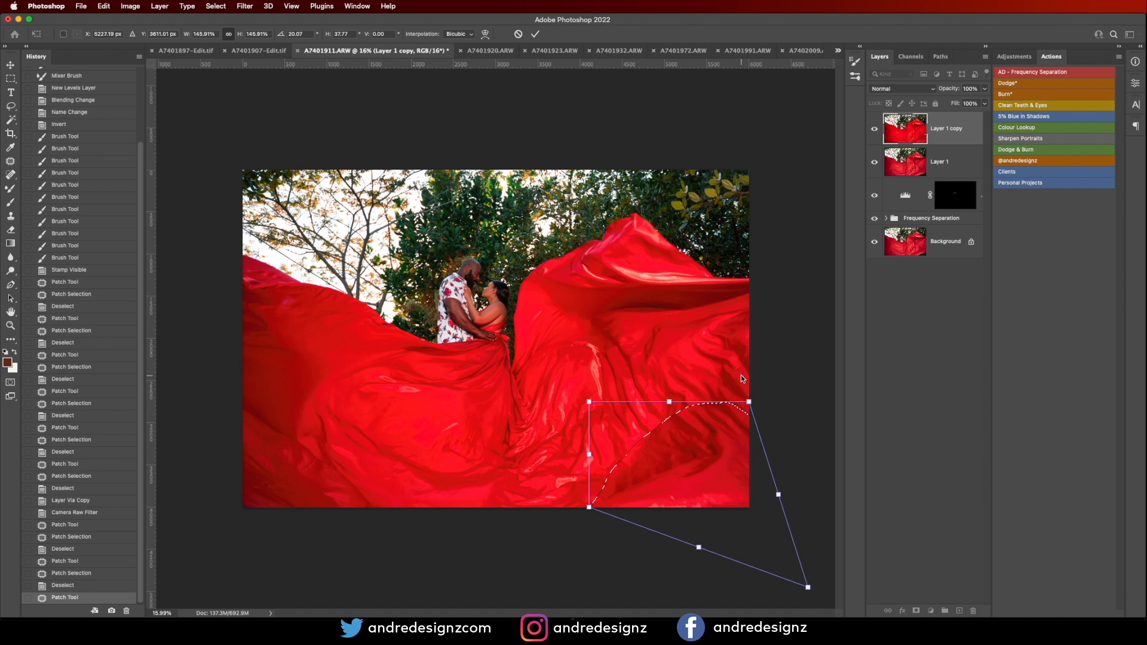
key("Return")
key("ctrl+d")
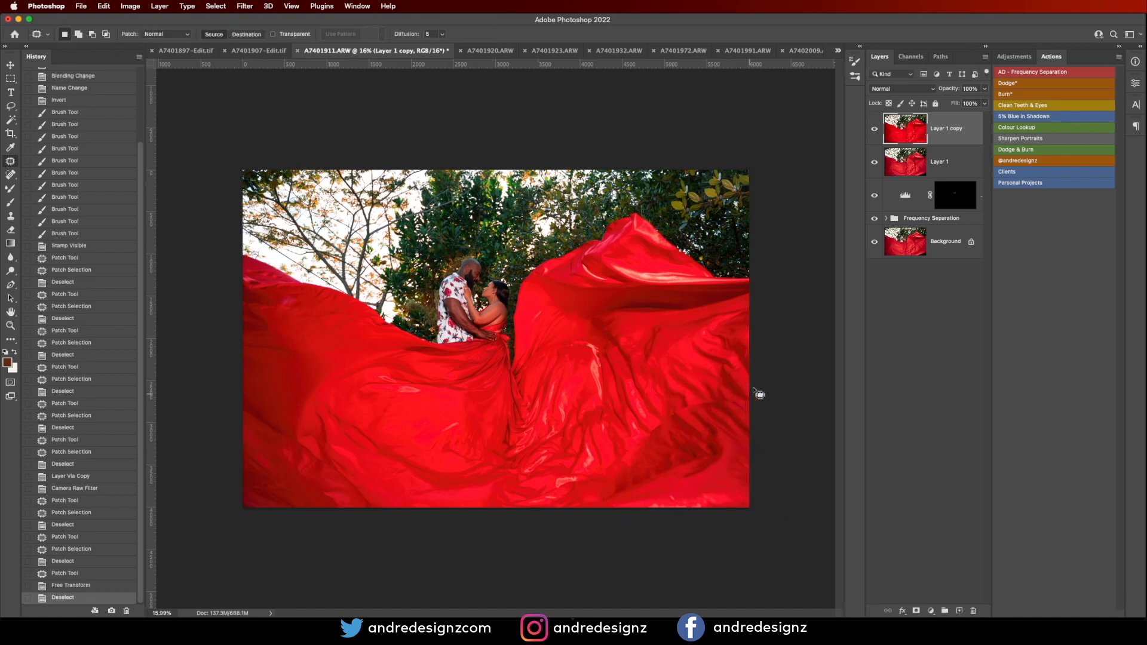
Step: Blend the edge of the distorted fabric into the surrounding dress using the Clone Stamp with a 200 px brush
left_click(10, 216)
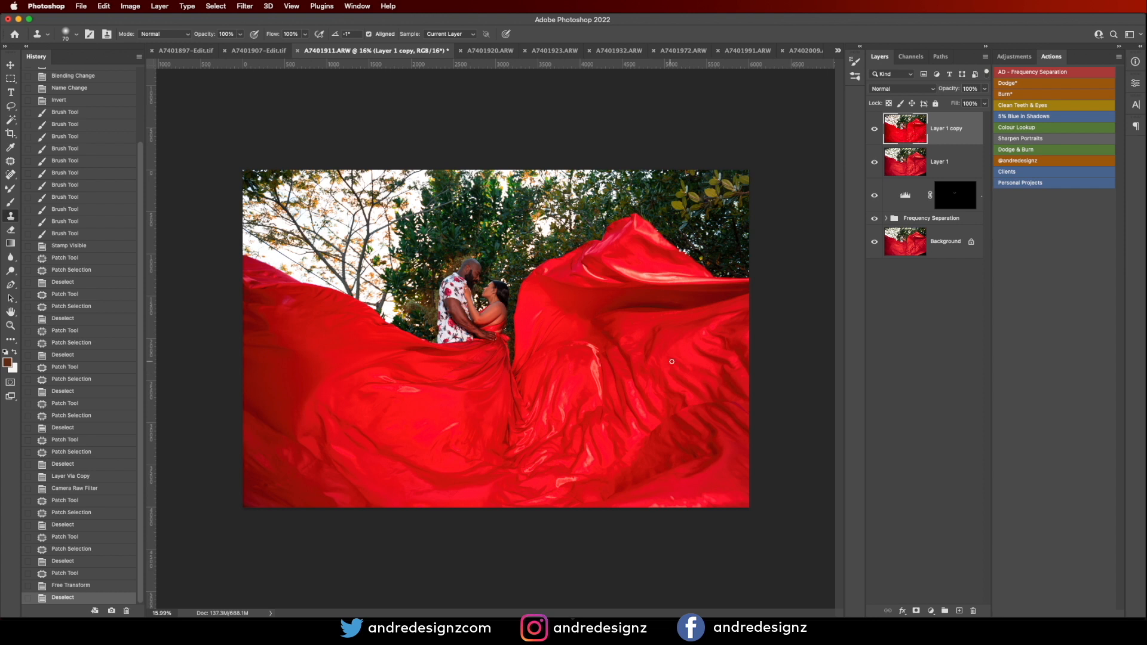
key("bracketright")
left_click(708, 389, "alt")
mouse_move(714, 401)
left_mouse_down()
mouse_move(686, 405)
mouse_move(646, 436)
left_mouse_up()
left_click_drag(738, 392, 735, 402)
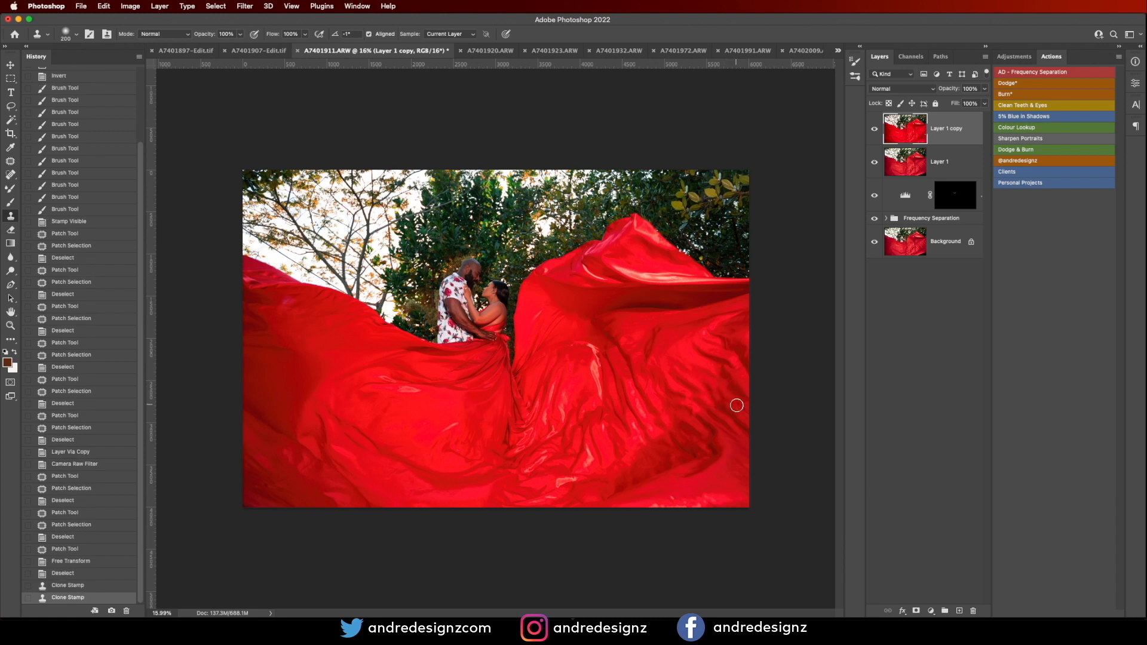
left_click(746, 406)
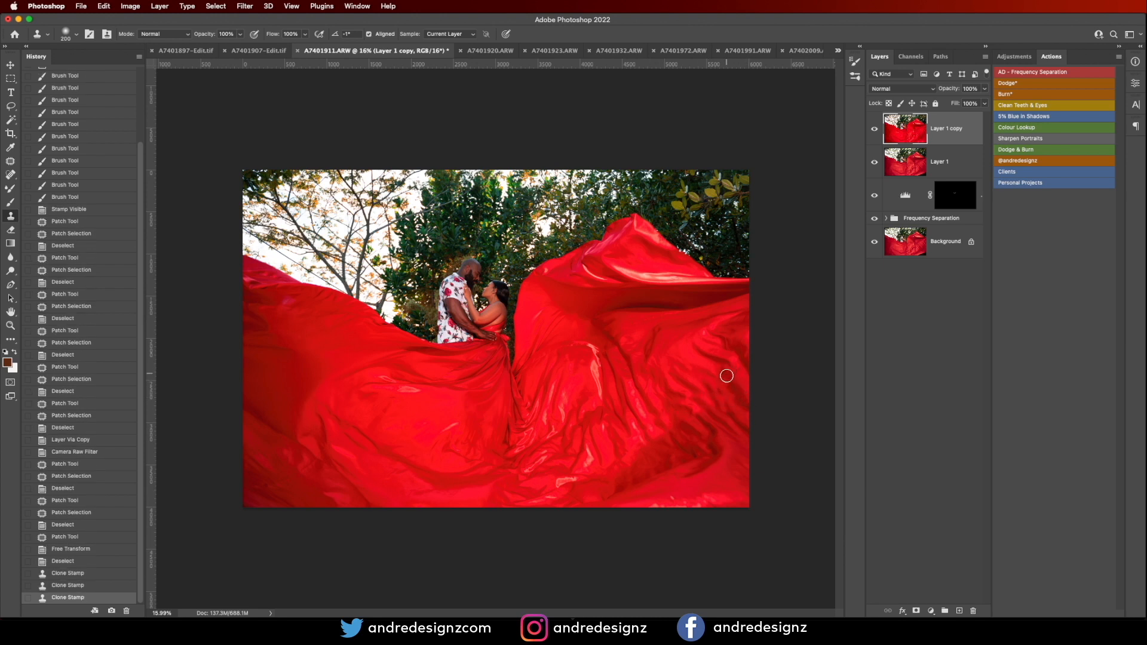
left_click(720, 408)
left_click(739, 402)
left_click(624, 463)
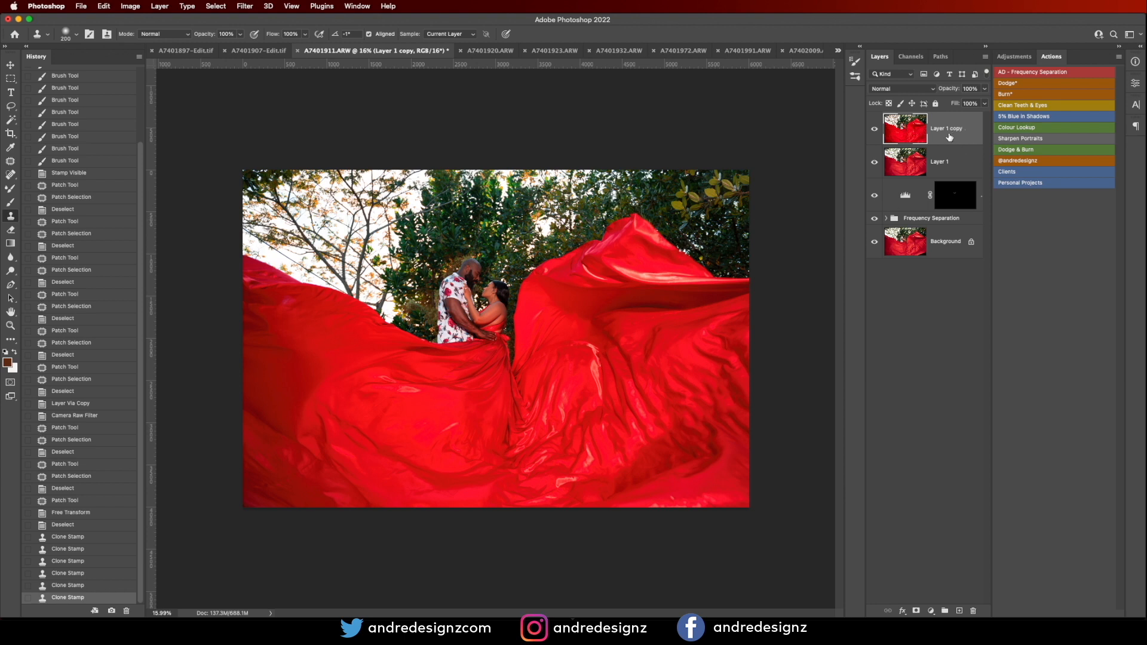
left_click(1017, 161)
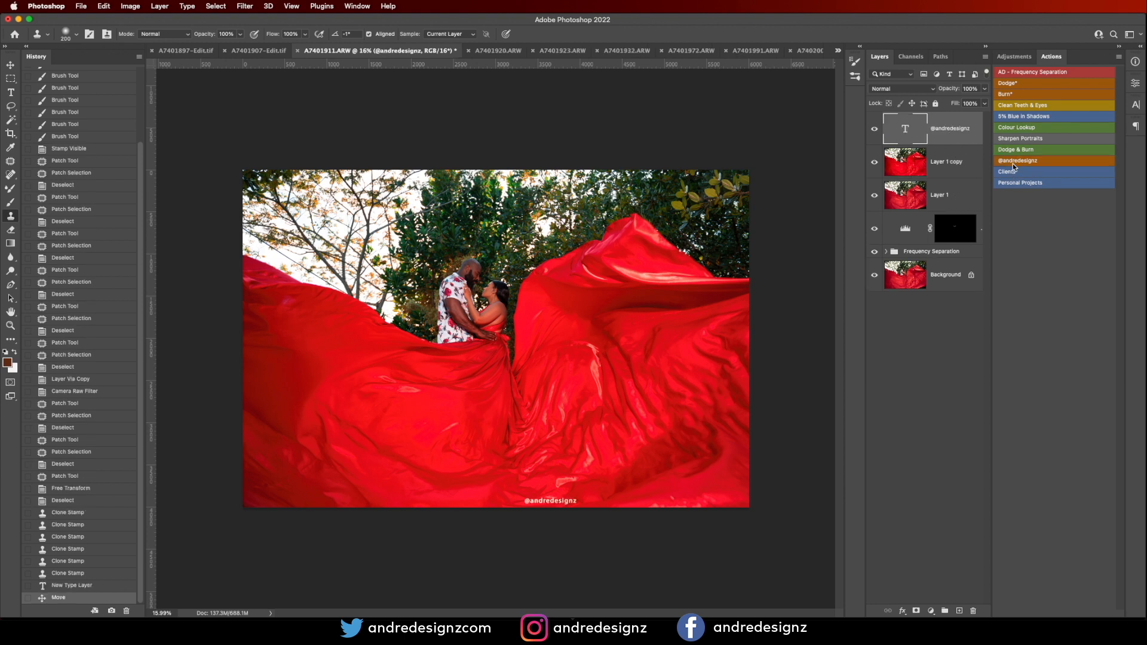
key("v")
left_click_drag(562, 507, 287, 498)
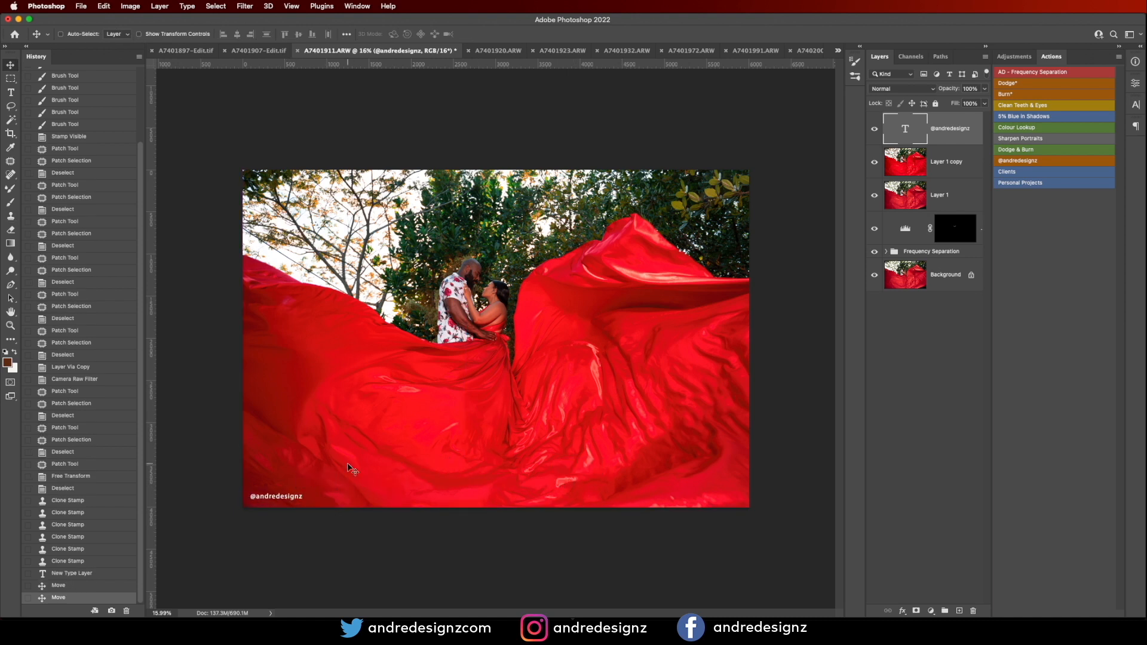
Step: Patch the small dark spot on the fabric above the watermark on Layer 1 copy and clear the selection
scroll(349, 469, "up", 5)
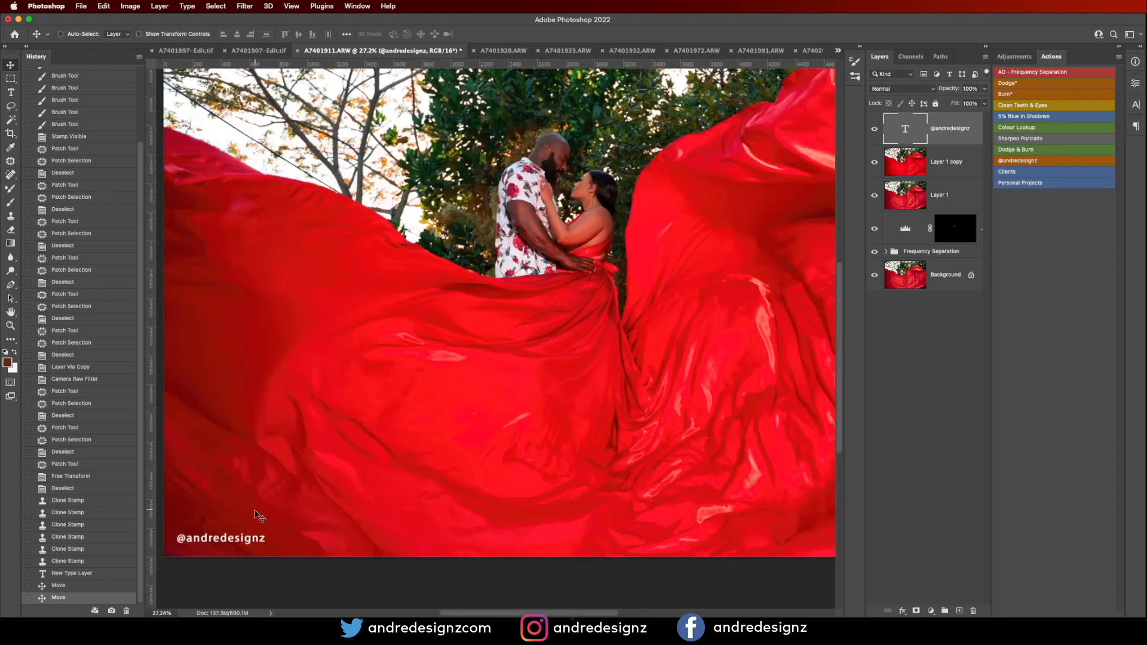
left_click_drag(255, 512, 416, 374)
scroll(415, 374, "up", 6)
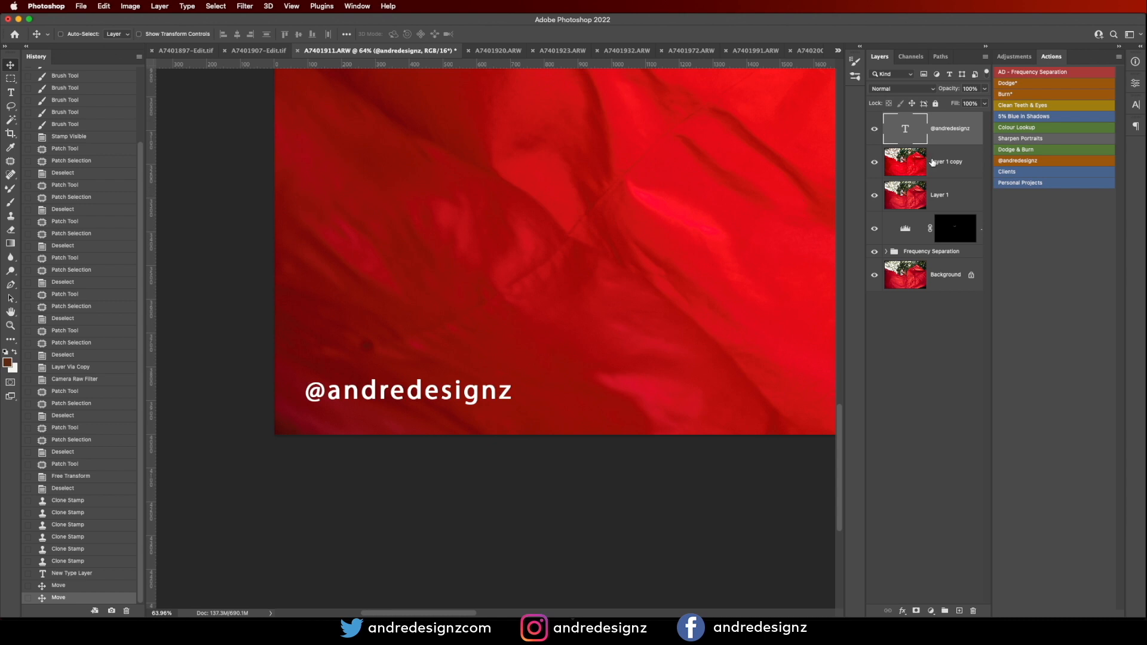
left_click(908, 162)
key("j")
mouse_move(389, 333)
left_mouse_down()
mouse_move(397, 352)
mouse_move(431, 304)
left_mouse_up()
key("ctrl+d")
key("ctrl+0")
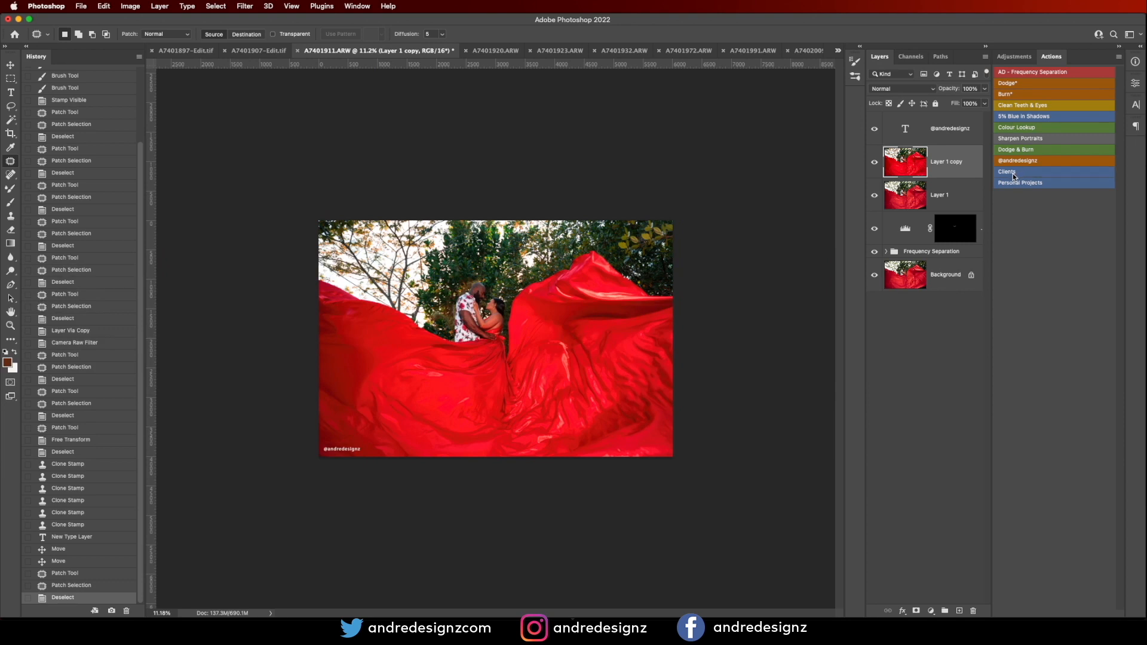
Step: Hide the watermark text layer and save the retouched photo
left_click(875, 129)
key("ctrl+s")
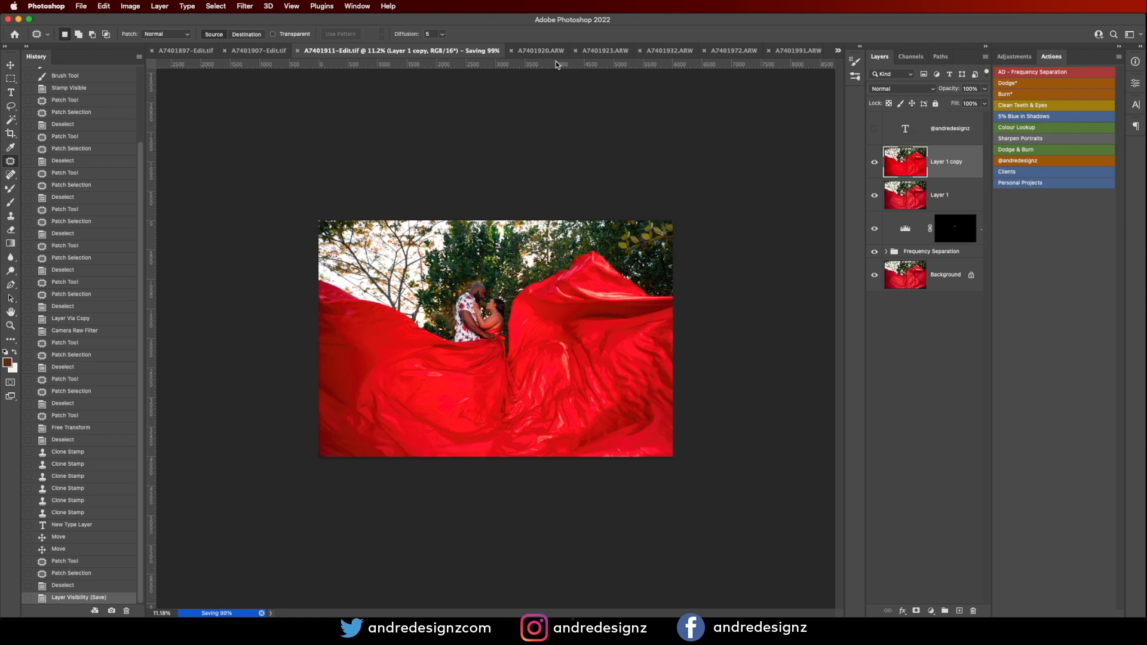
Step: Switch to the A7401920.ARW photo and duplicate its Background layer
left_click(540, 51)
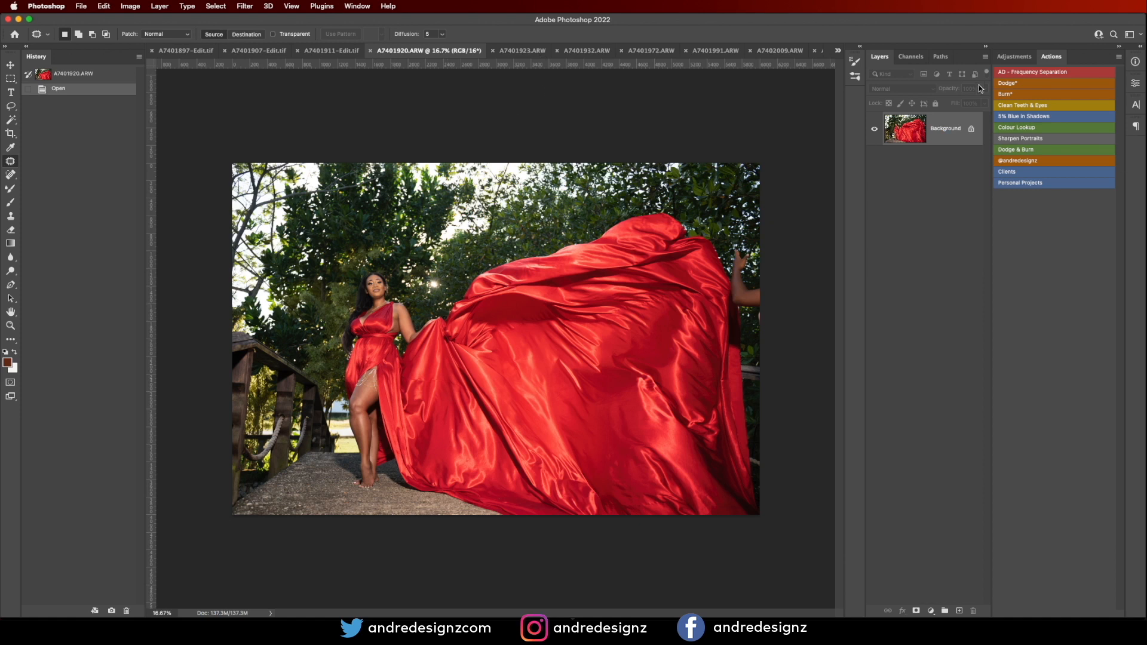
left_click_drag(945, 141, 959, 611)
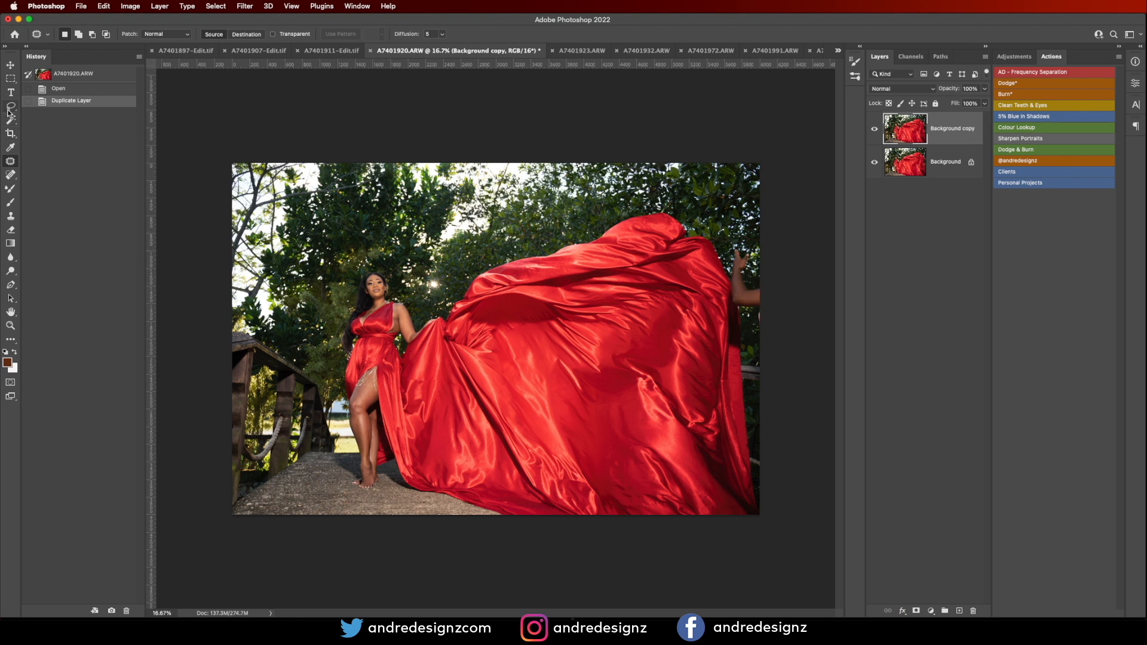
Step: Marquee-select the photo's right-hand strip, stretch it sideways until the stray arm leaves the frame, and clear the selection
left_click(11, 79)
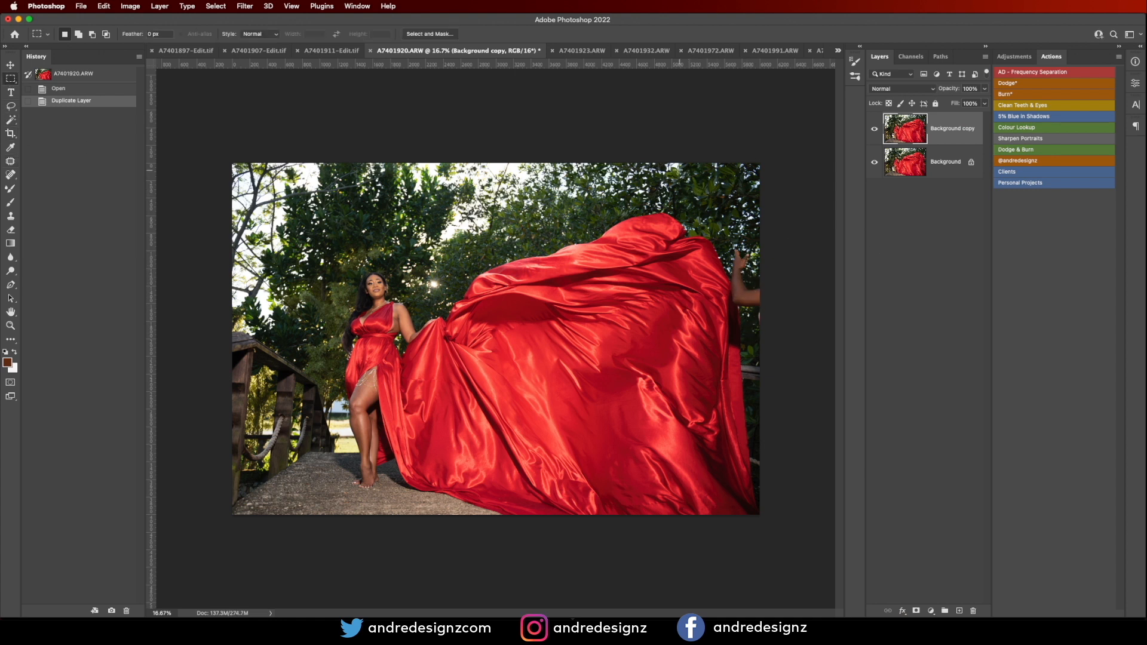
left_click_drag(655, 161, 896, 573)
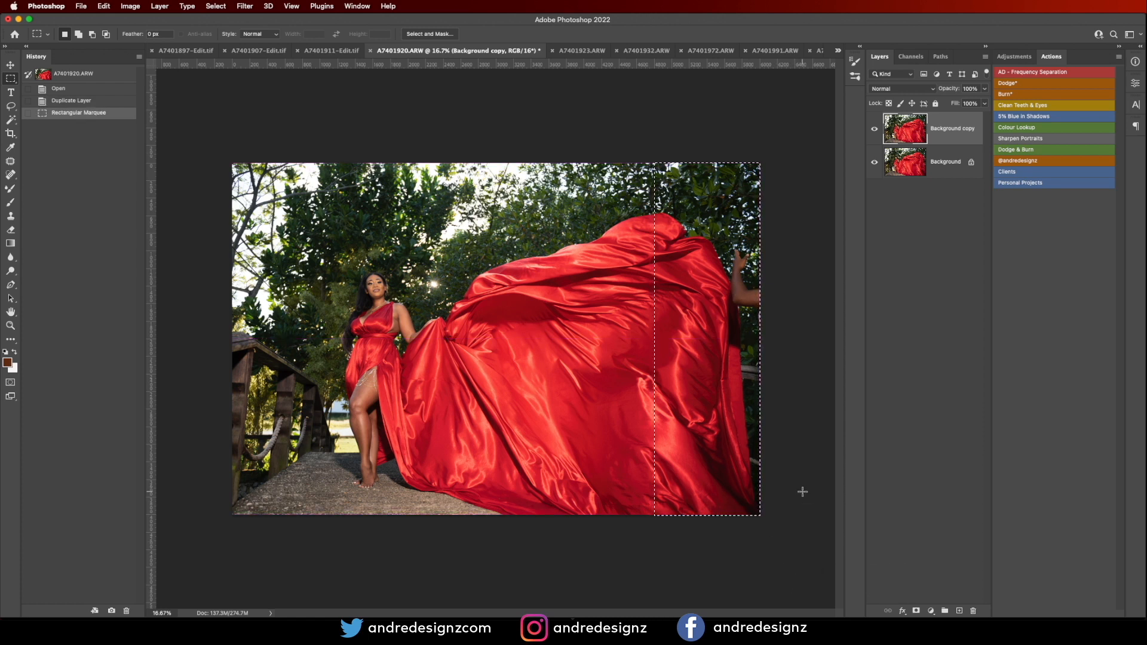
key("super+t")
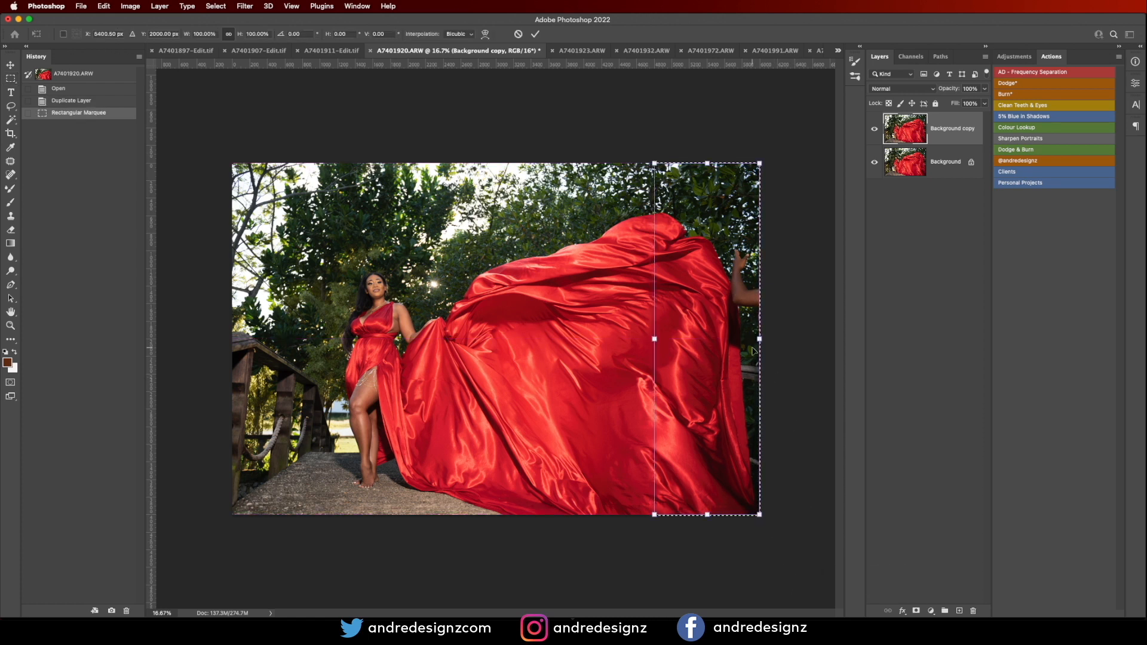
left_click_drag(760, 338, 803, 350)
key("Return")
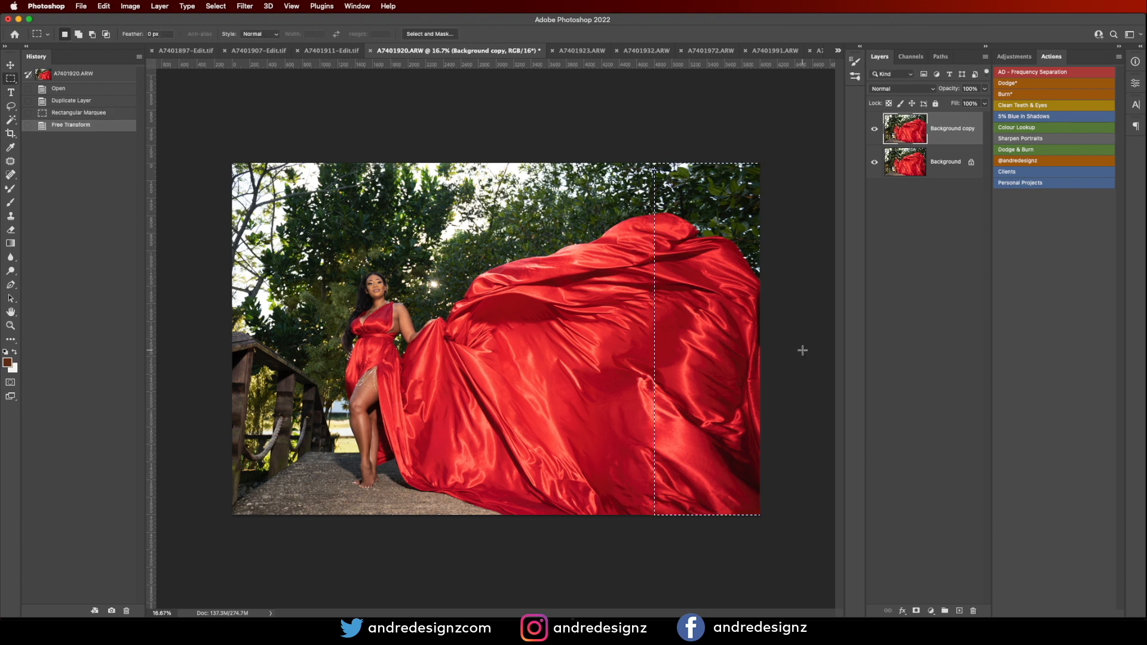
key("super+d")
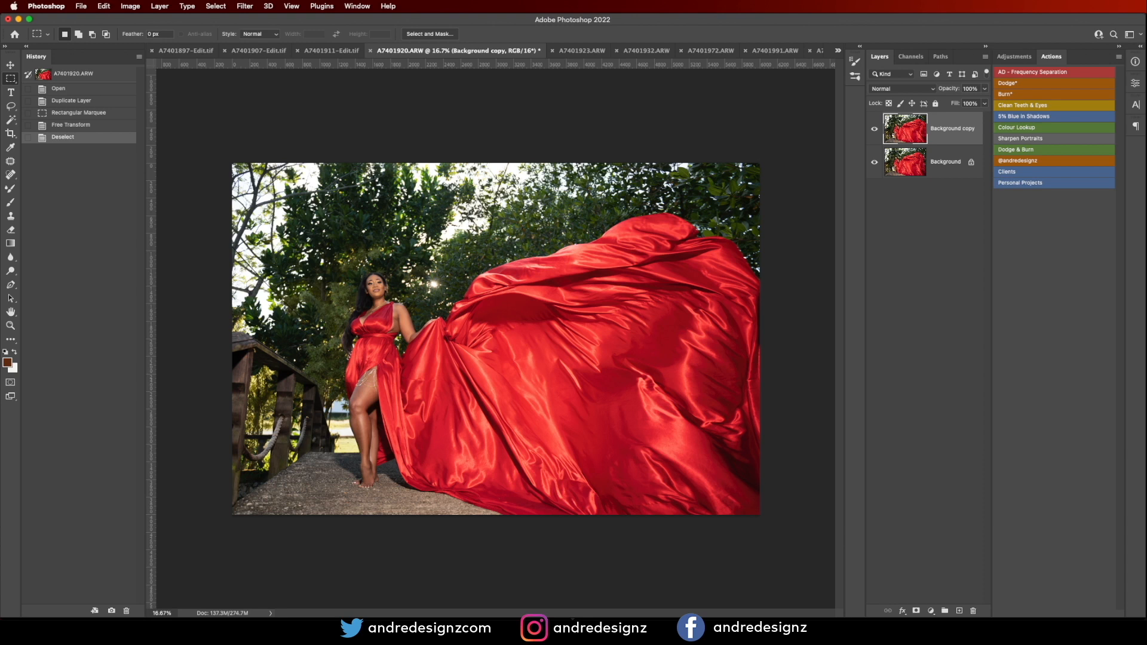
Step: Run the AD - Frequency Separation action with a Gaussian Blur radius of 5 pixels
scroll(379, 401, "up", 5)
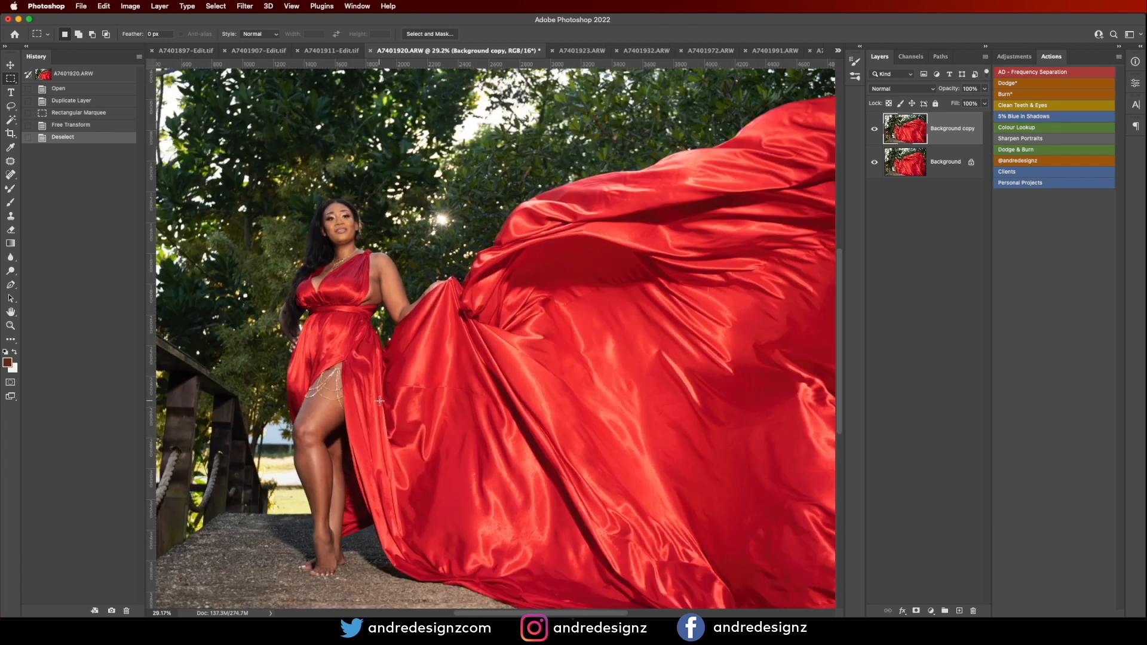
left_click(1026, 73)
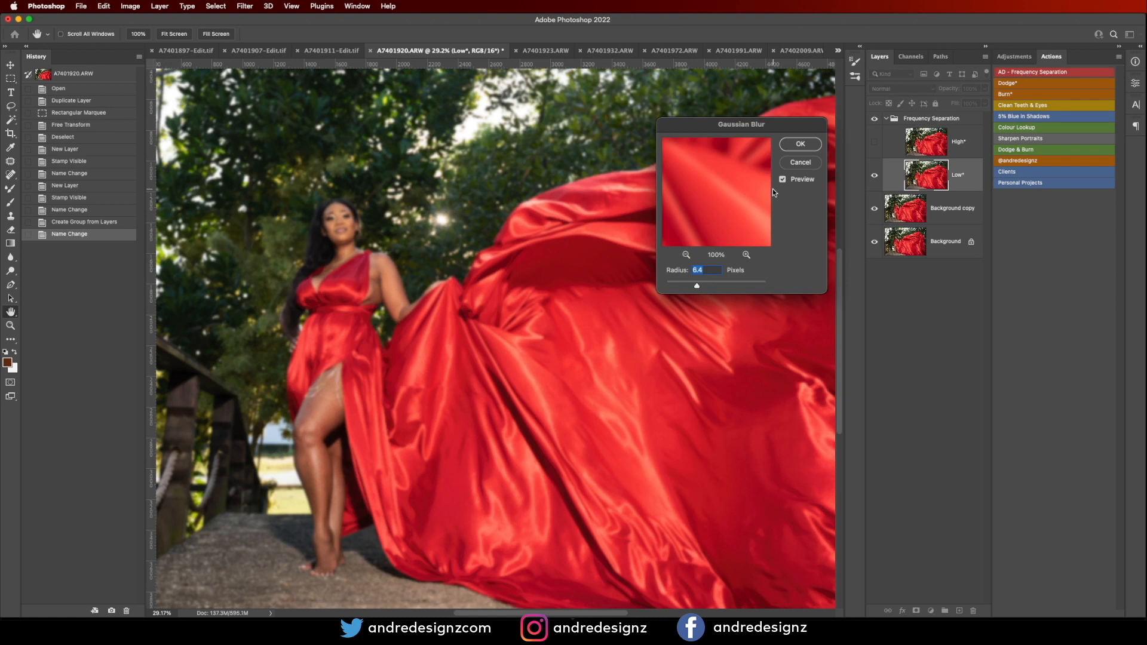
type("5")
key("Return")
Step: Smooth the skin on the woman's legs, arm and shoulder with the Mixer Brush on the Low* layer
left_click(922, 205)
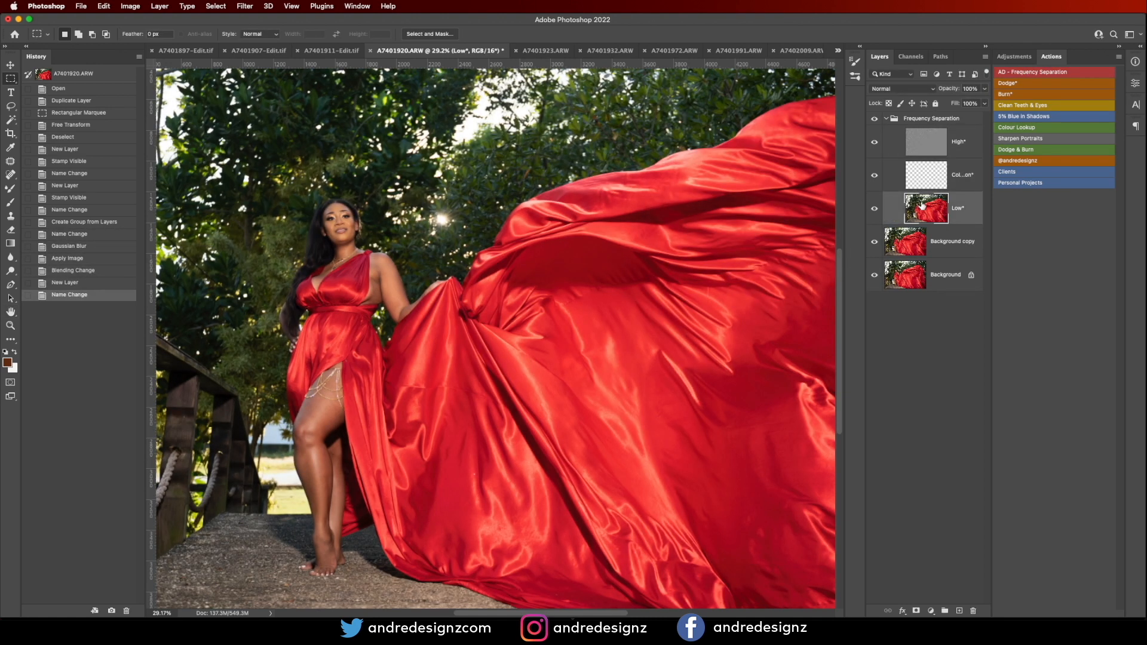
key("b")
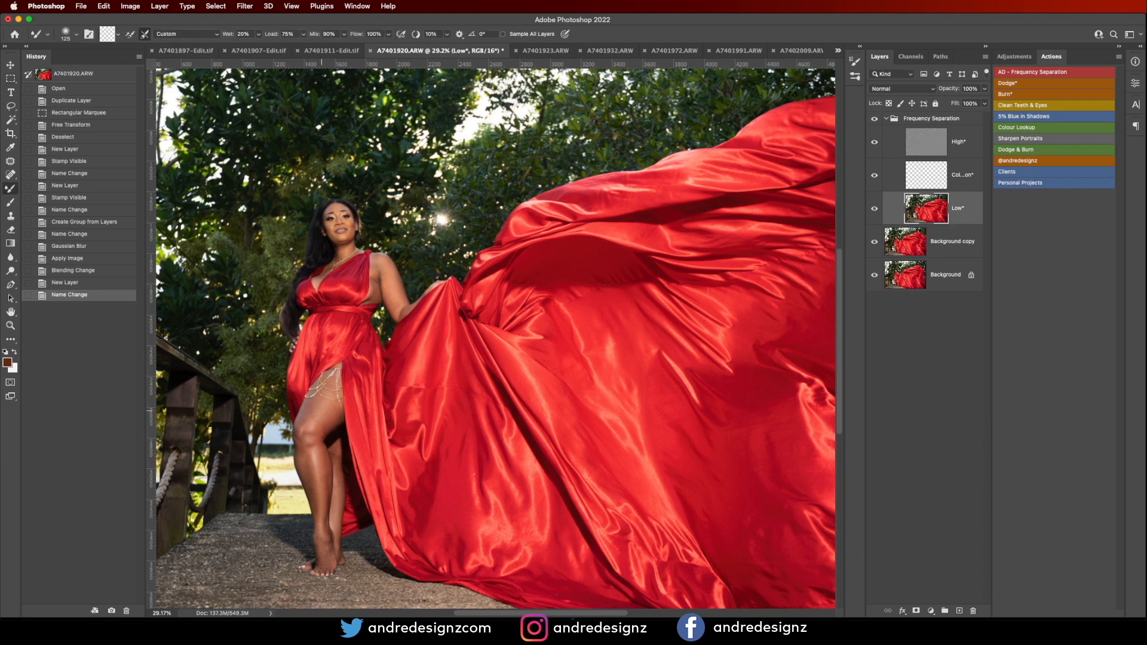
mouse_move(308, 432)
left_mouse_down()
mouse_move(329, 417)
mouse_move(318, 431)
mouse_move(337, 412)
mouse_move(311, 460)
mouse_move(309, 443)
mouse_move(318, 493)
mouse_move(307, 463)
mouse_move(304, 480)
mouse_move(328, 458)
mouse_move(325, 493)
mouse_move(303, 462)
mouse_move(306, 482)
mouse_move(322, 411)
mouse_move(309, 431)
mouse_move(325, 406)
mouse_move(320, 419)
mouse_move(338, 415)
mouse_move(328, 410)
mouse_move(303, 434)
mouse_move(369, 346)
left_mouse_up()
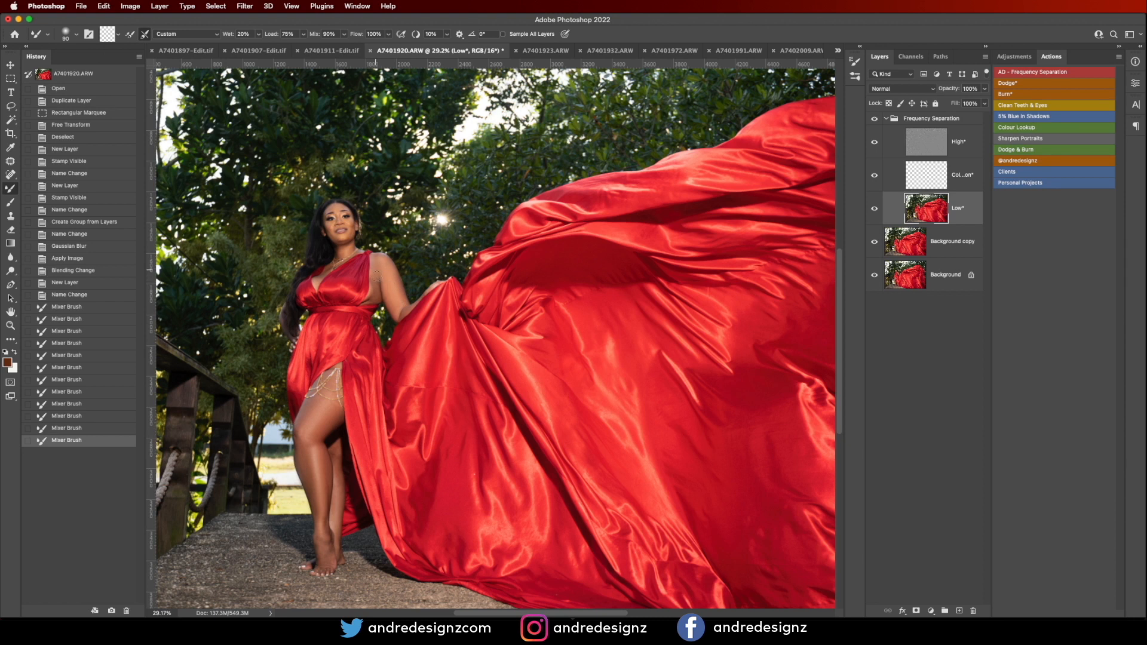
mouse_move(393, 306)
left_mouse_down()
mouse_move(386, 266)
mouse_move(371, 296)
mouse_move(379, 268)
left_mouse_up()
left_click_drag(380, 270, 383, 262)
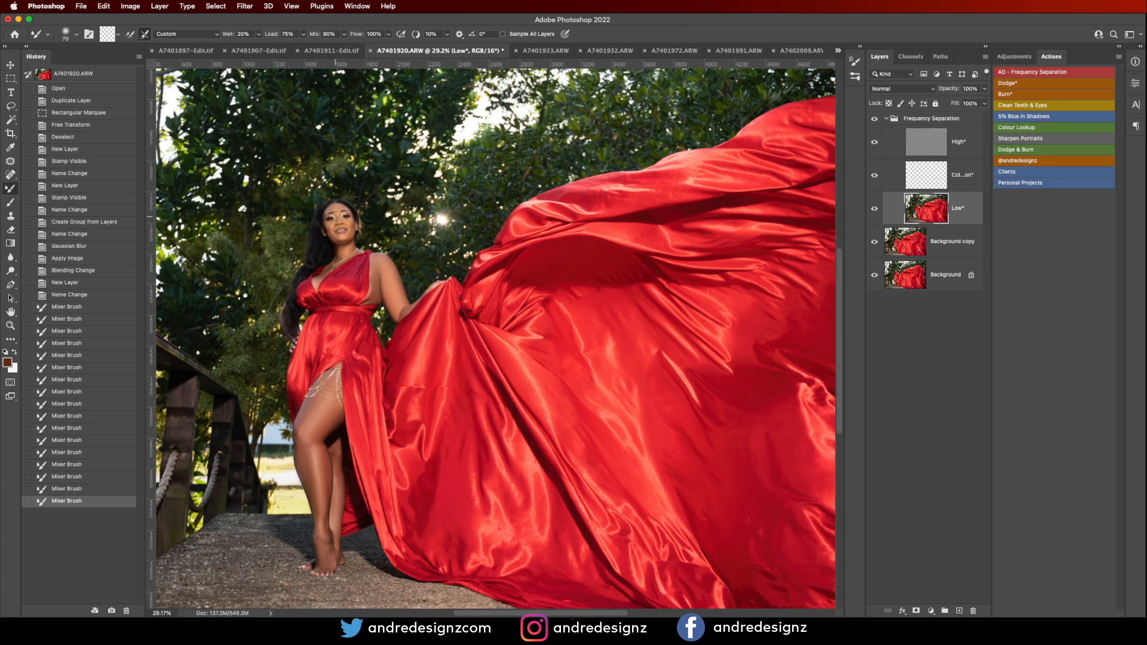
Step: Smooth the woman's face, neck, chest and shoulder with smaller Mixer Brush strokes on the Low* layer
scroll(332, 210, "up", 5)
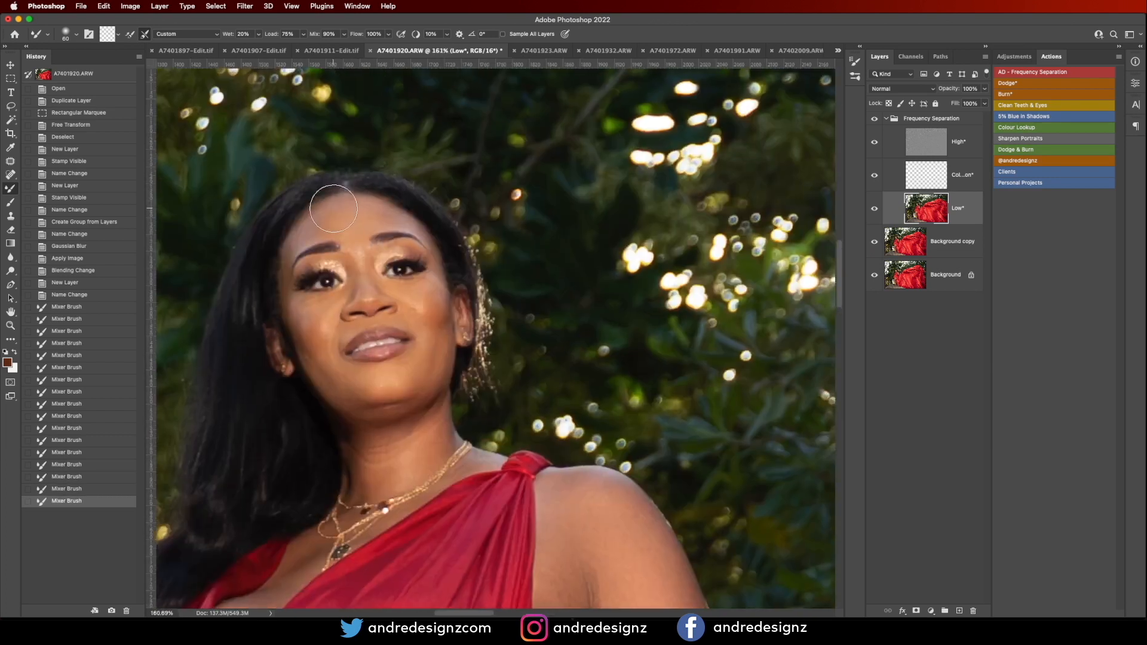
key("bracketleft")
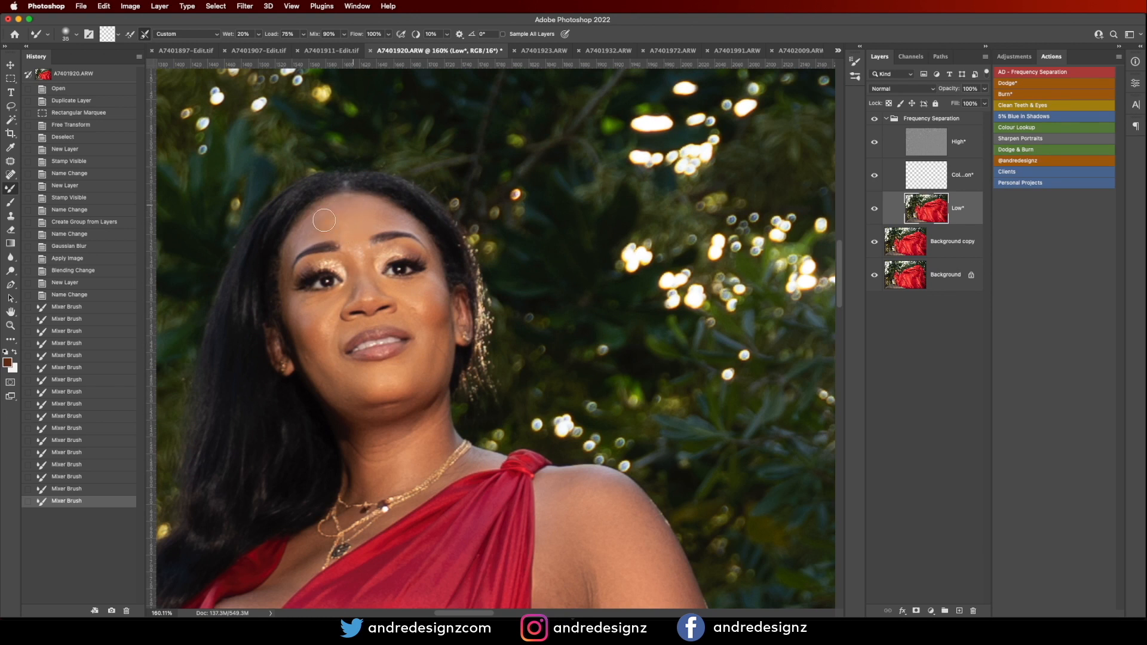
left_click_drag(370, 221, 338, 212)
key("bracketleft")
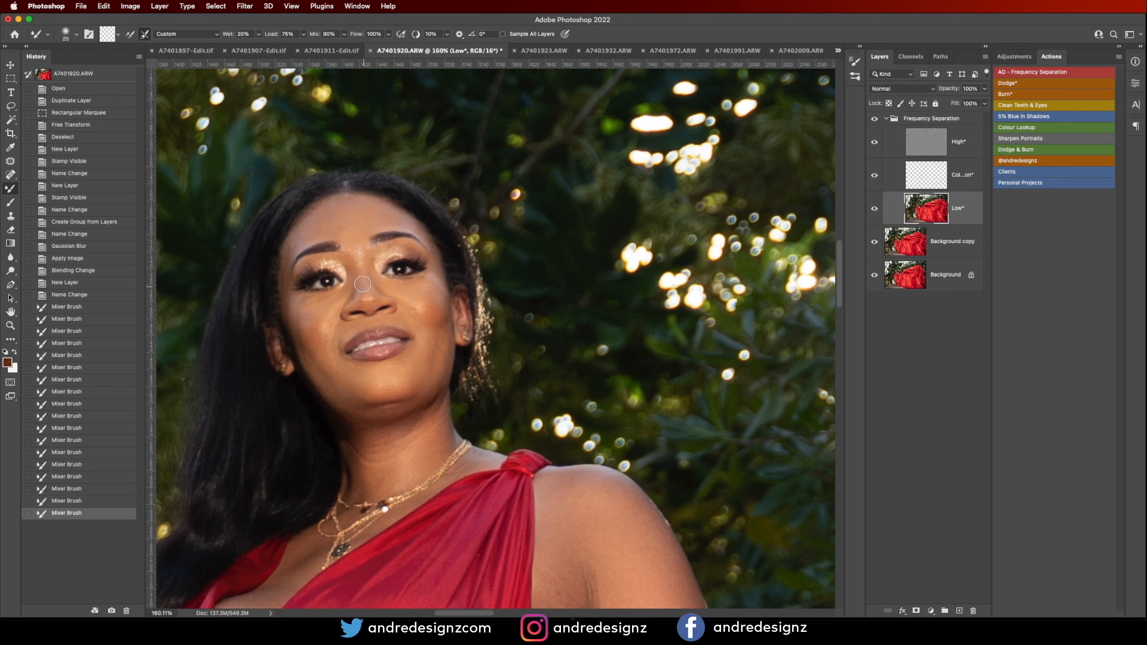
left_click_drag(361, 258, 333, 326)
mouse_move(324, 365)
left_mouse_down()
mouse_move(301, 346)
mouse_move(325, 369)
left_mouse_up()
key("bracketright")
left_click_drag(437, 315, 433, 368)
mouse_move(427, 292)
left_mouse_down()
mouse_move(436, 278)
mouse_move(418, 371)
mouse_move(385, 417)
mouse_move(356, 428)
mouse_move(434, 442)
mouse_move(390, 485)
mouse_move(377, 478)
left_mouse_up()
left_click_drag(372, 430, 371, 454)
mouse_move(273, 568)
left_mouse_down()
mouse_move(301, 548)
mouse_move(286, 589)
left_mouse_up()
left_click_drag(586, 514, 592, 533)
Step: Stamp all visible layers into a new layer above the Frequency Separation group
left_click(967, 125)
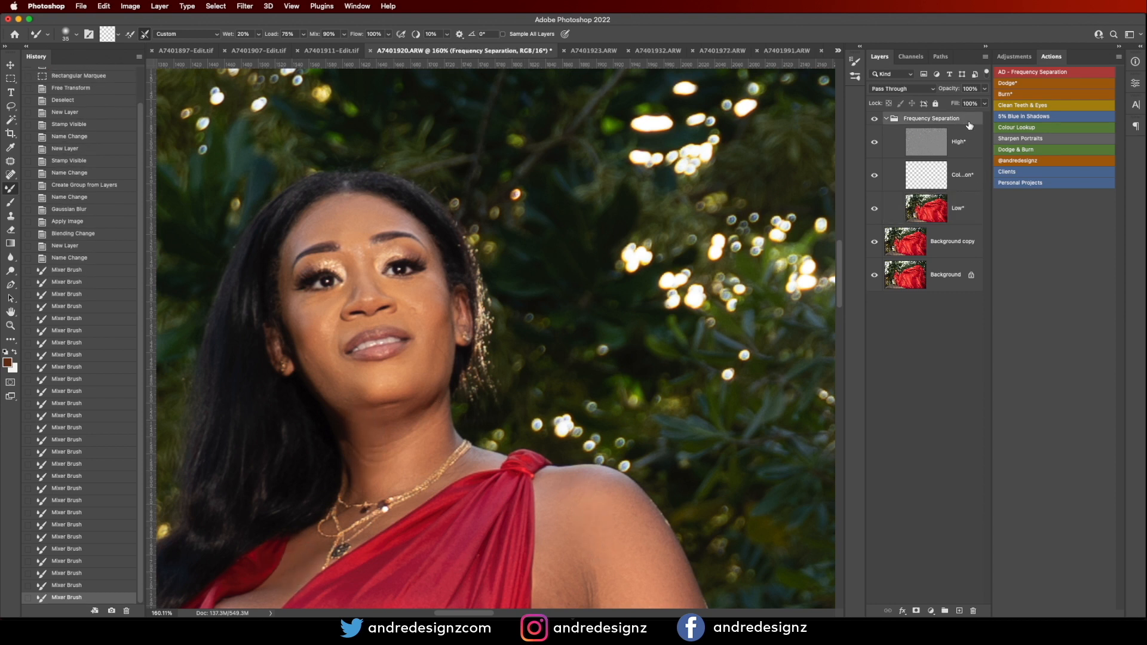
key("super+alt+shift+e")
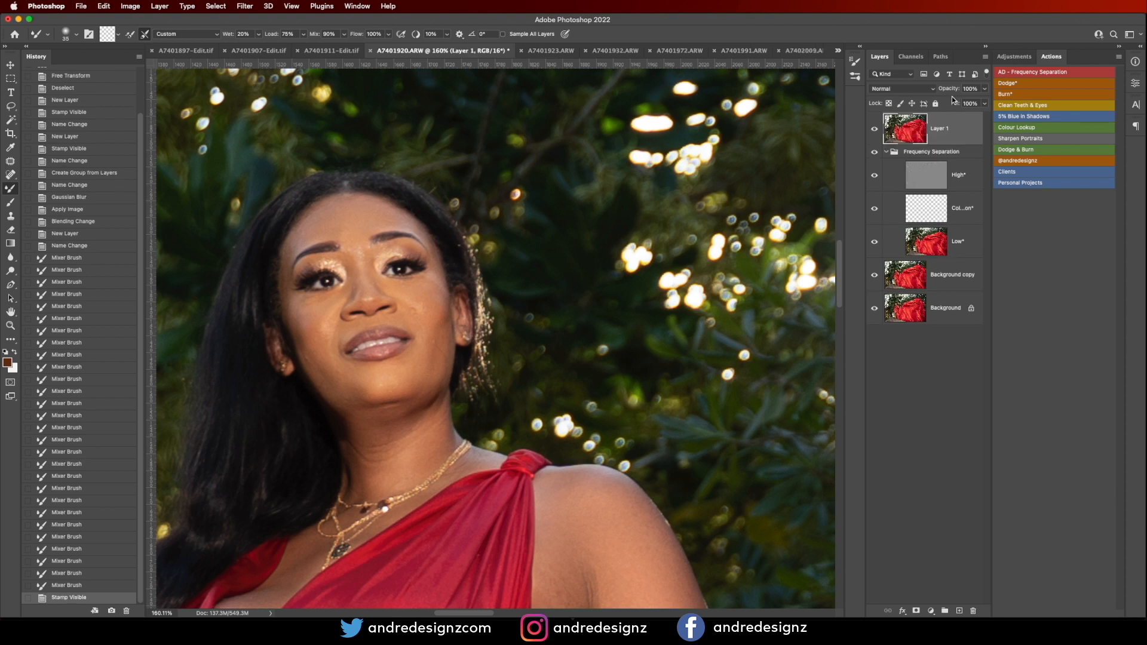
Step: Patch small blemishes across the woman's face with the Patch tool on the stamped layer
key("j")
mouse_move(413, 309)
left_mouse_down()
mouse_move(425, 317)
mouse_move(414, 310)
left_mouse_up()
mouse_move(417, 312)
left_mouse_down()
mouse_move(443, 367)
mouse_move(440, 352)
mouse_move(445, 362)
mouse_move(386, 348)
mouse_move(428, 288)
left_mouse_up()
key("super+d")
key("super+d")
left_click_drag(356, 292, 369, 312)
key("super+d")
left_click_drag(354, 270, 371, 289)
key("super+d")
mouse_move(380, 294)
left_mouse_down()
mouse_move(397, 318)
mouse_move(370, 325)
left_mouse_up()
key("super+d")
left_click_drag(370, 325, 399, 343)
key("super+d")
key("super+d")
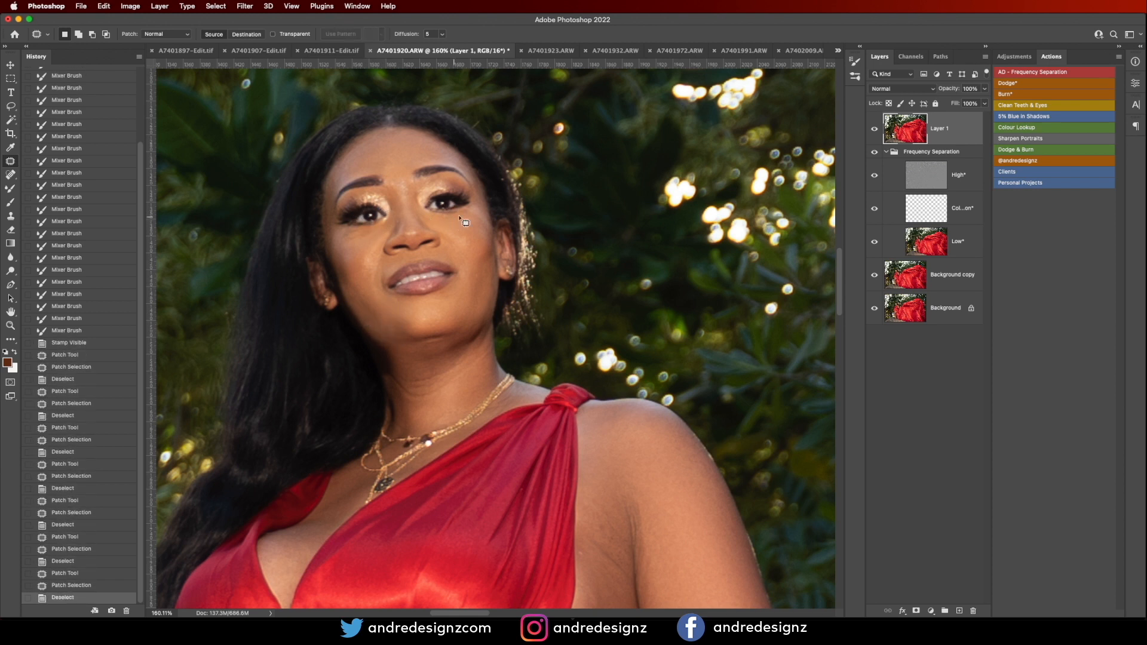
Step: Patch the skin beneath both of the woman's eyes with cleaner skin from her cheeks
left_click_drag(445, 219, 458, 236)
key("super+d")
mouse_move(355, 233)
left_mouse_down()
mouse_move(360, 250)
mouse_move(380, 236)
mouse_move(359, 238)
mouse_move(358, 260)
left_mouse_up()
key("super+d")
key("super+d")
left_click(360, 263)
Step: Patch the creases and blemishes on the woman's underarm and upper arm beside the dress
left_click_drag(448, 350, 391, 224)
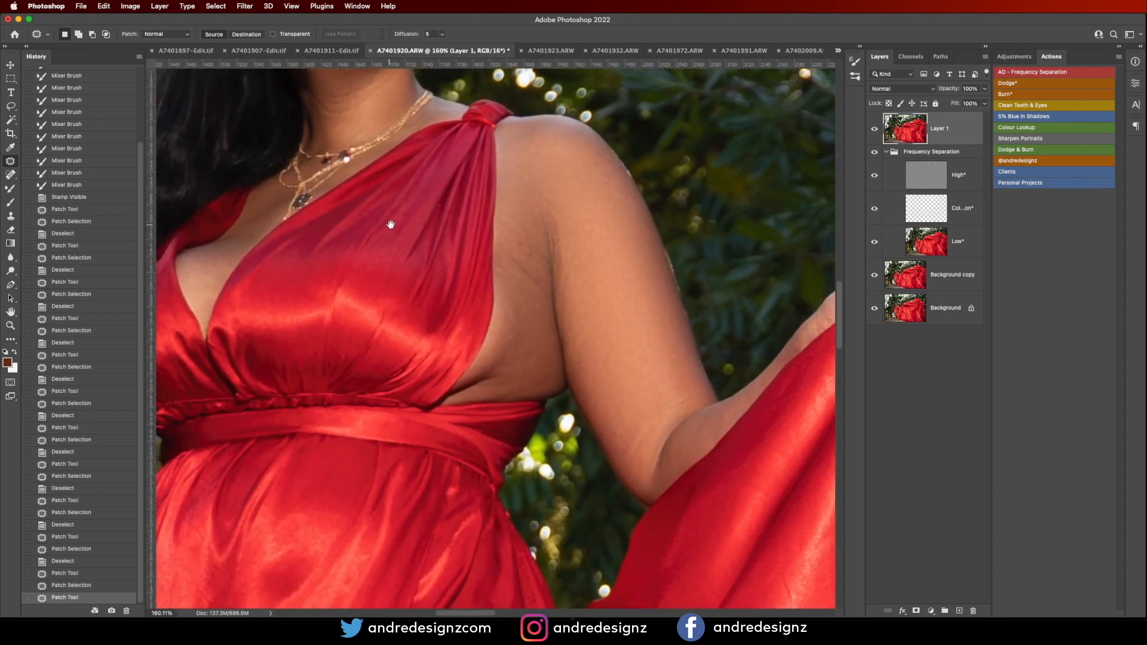
mouse_move(524, 249)
left_mouse_down()
mouse_move(546, 277)
mouse_move(532, 253)
left_mouse_up()
mouse_move(537, 268)
left_mouse_down()
mouse_move(544, 222)
mouse_move(519, 231)
mouse_move(538, 237)
left_mouse_up()
key("super+d")
left_click_drag(536, 237, 539, 205)
left_click(538, 204)
left_click_drag(505, 265, 511, 275)
mouse_move(504, 272)
left_mouse_down()
mouse_move(519, 244)
mouse_move(517, 253)
left_mouse_up()
left_click(535, 241)
mouse_move(515, 255)
left_mouse_down()
mouse_move(530, 215)
mouse_move(560, 243)
left_mouse_up()
left_click(617, 249)
left_click_drag(550, 209, 550, 184)
Step: Patch the blemishes on the woman's thigh below the gold body chain
scroll(550, 184, "down", 10)
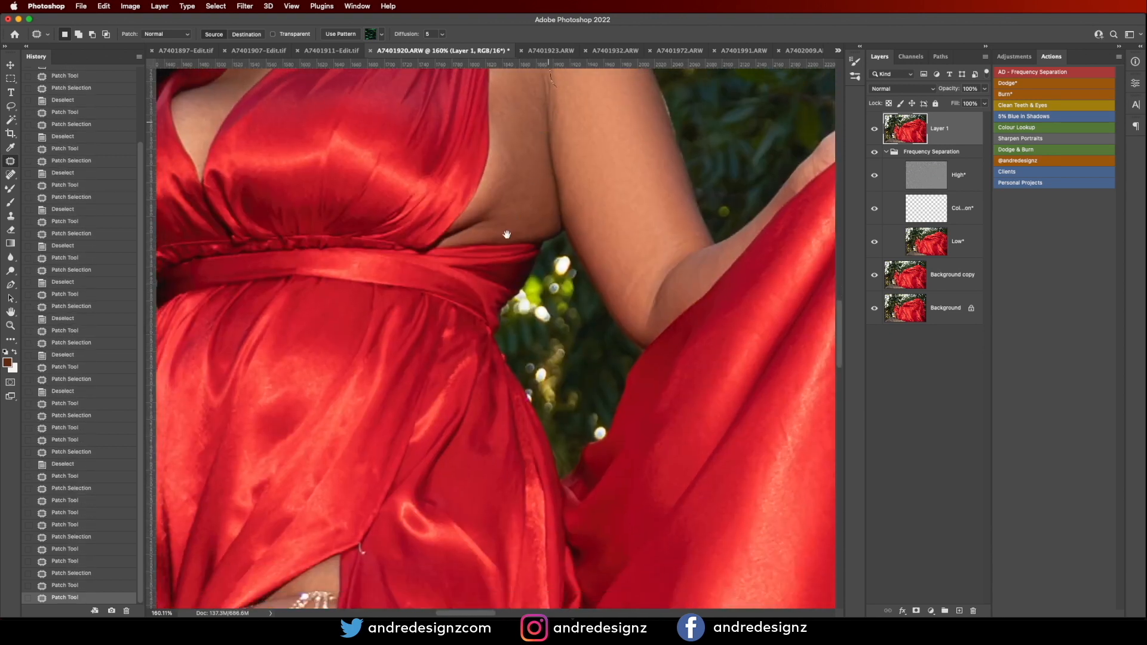
scroll(505, 191, "down", 10)
scroll(504, 191, "left", 3)
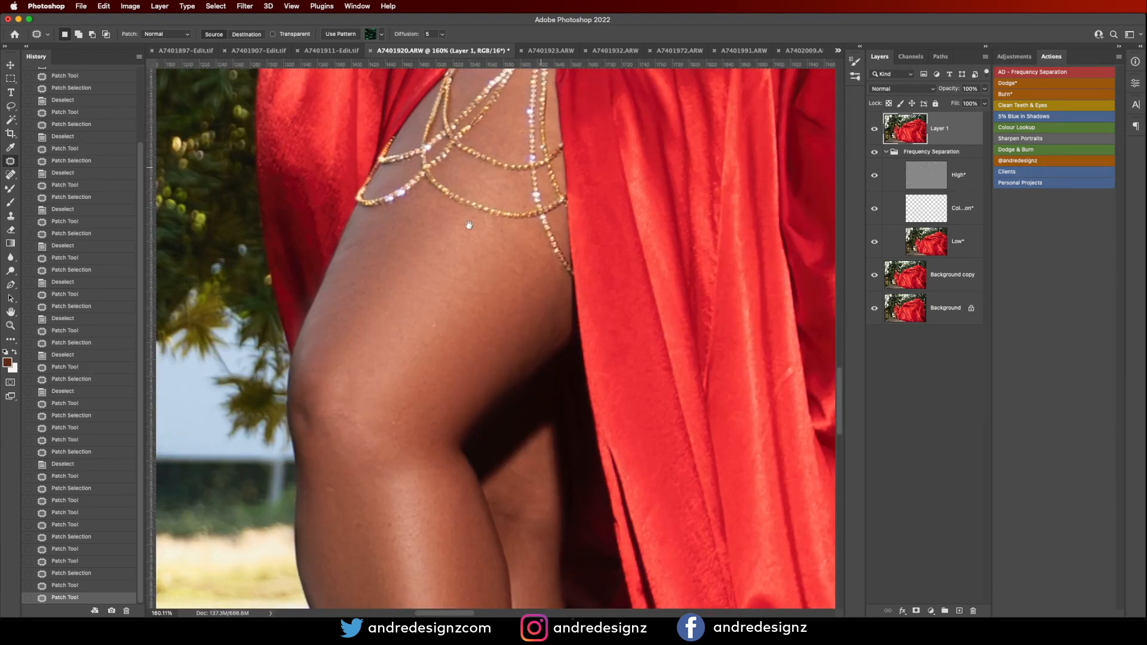
mouse_move(362, 234)
left_mouse_down()
mouse_move(386, 255)
mouse_move(373, 289)
mouse_move(402, 270)
left_mouse_up()
left_click(394, 253)
left_click_drag(388, 276, 394, 323)
left_click(425, 261)
left_click_drag(390, 275, 401, 280)
left_click_drag(399, 278, 463, 347)
left_click(437, 319)
left_click_drag(459, 345, 478, 341)
left_click_drag(491, 317, 490, 322)
Step: Patch the remaining marks on the woman's knee and upper shin
scroll(483, 305, "down", 5)
left_click_drag(522, 437, 512, 237)
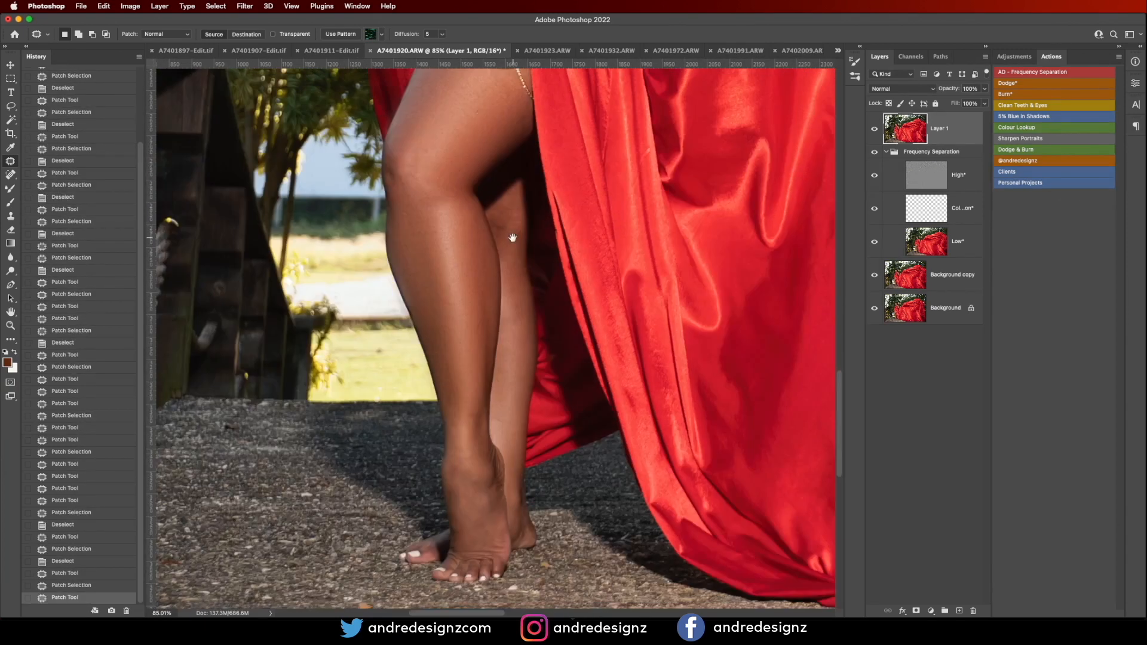
left_click_drag(406, 207, 399, 206)
left_click_drag(399, 211, 417, 244)
left_click(420, 230)
left_click_drag(420, 181, 432, 164)
left_click(431, 163)
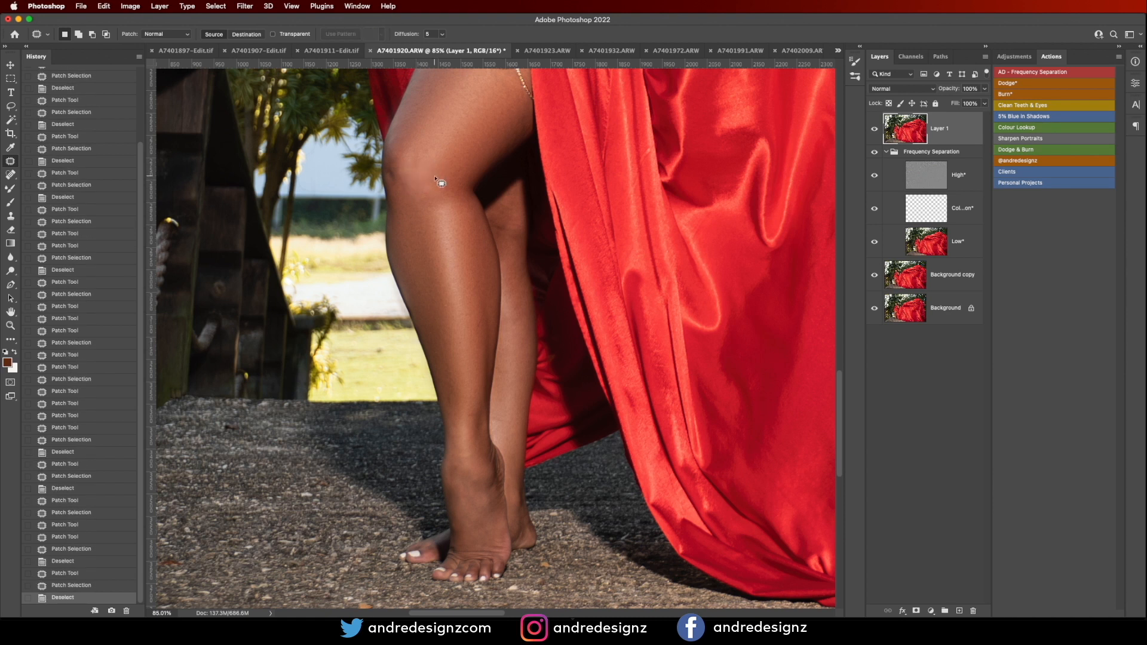
Step: Compare the legs before and after retouching by toggling Layer 1 and the Frequency Separation layers, and inspect the calf edges
left_click(874, 131)
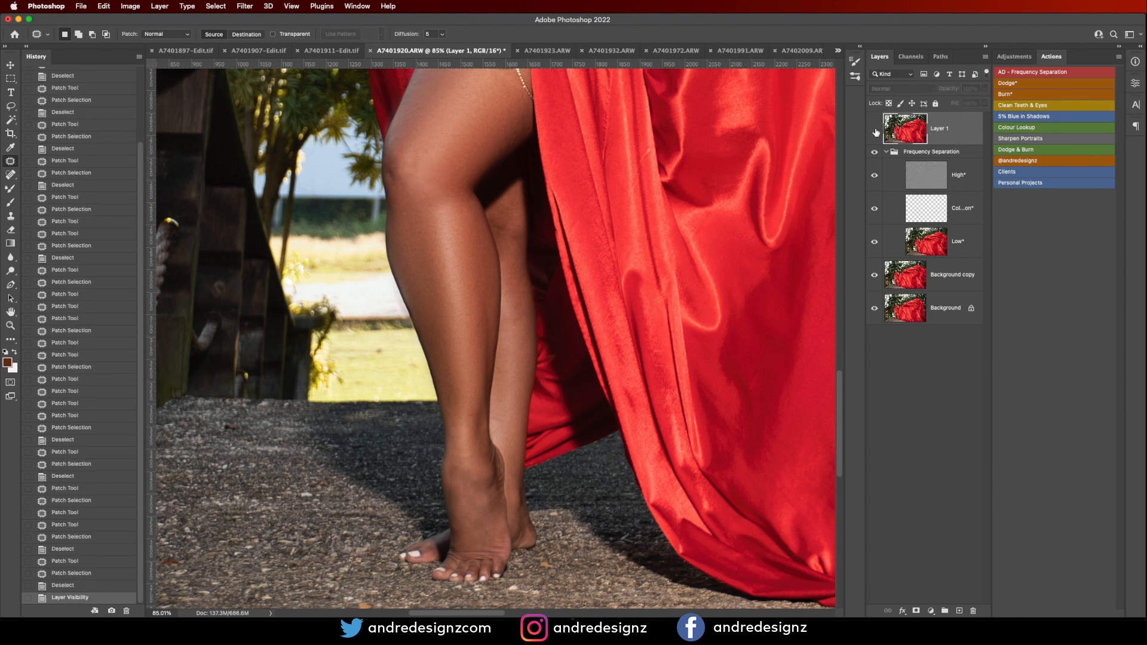
left_click(874, 152)
left_click(874, 153)
left_click(874, 151)
left_click(877, 127)
left_click(874, 177)
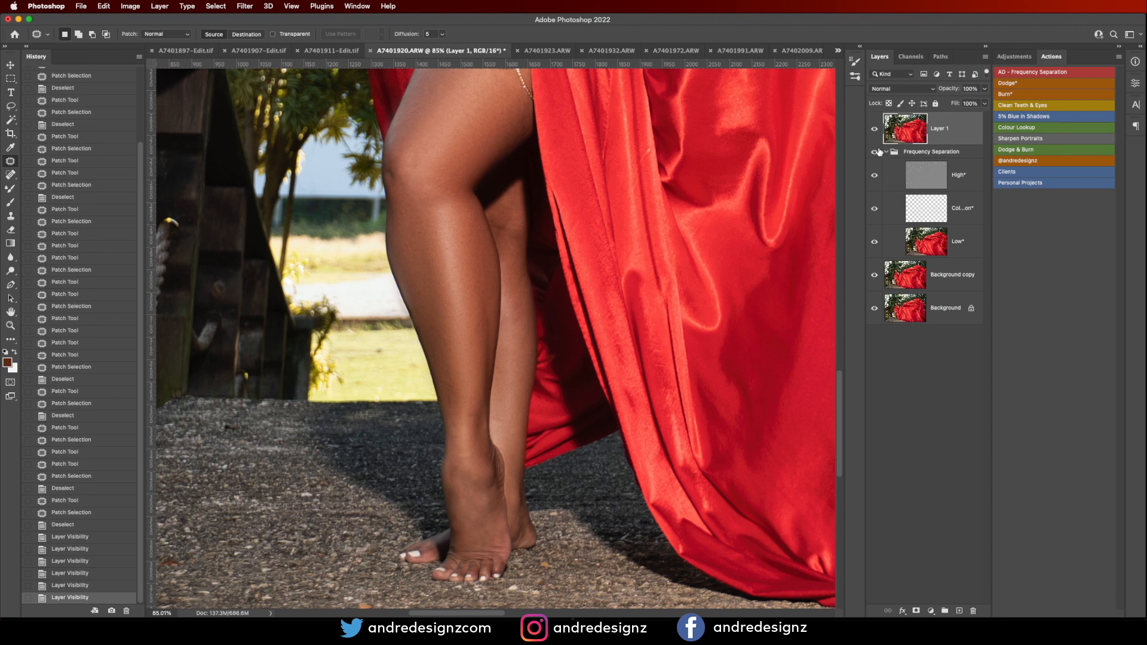
scroll(389, 297, "up", 4)
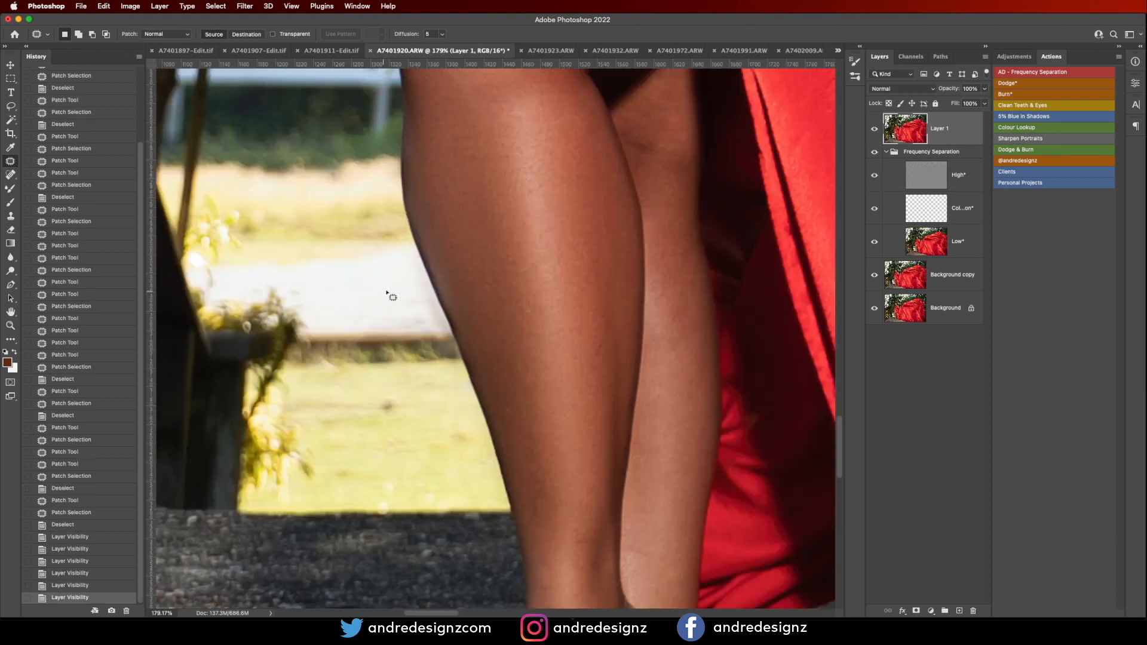
scroll(435, 268, "down", 3)
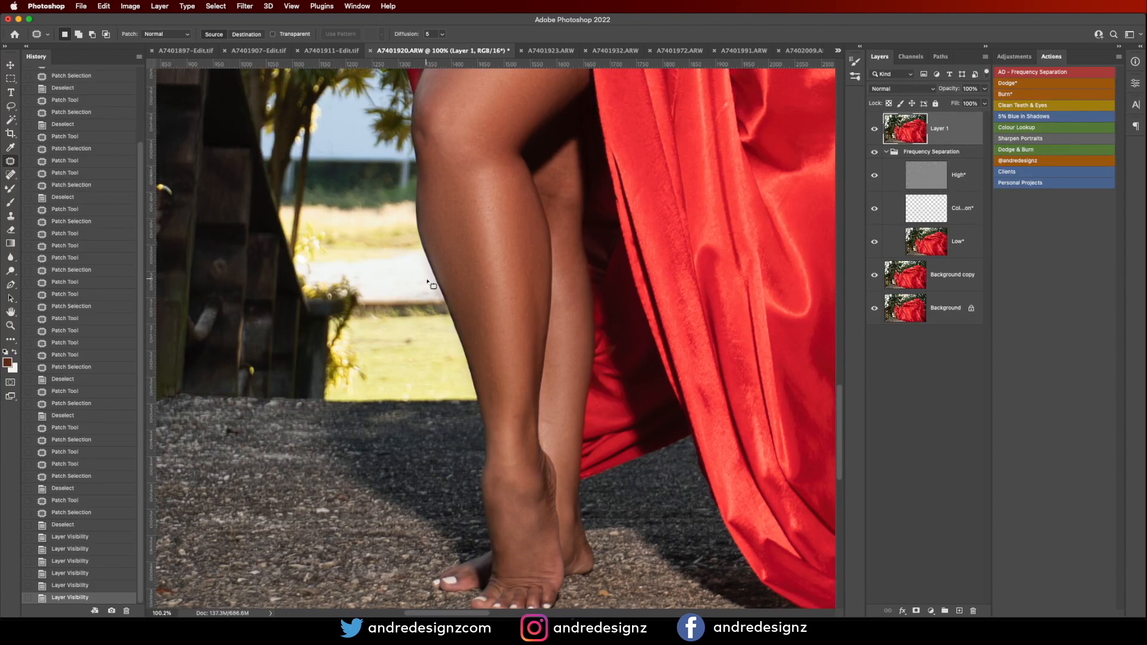
scroll(434, 242, "up", 1)
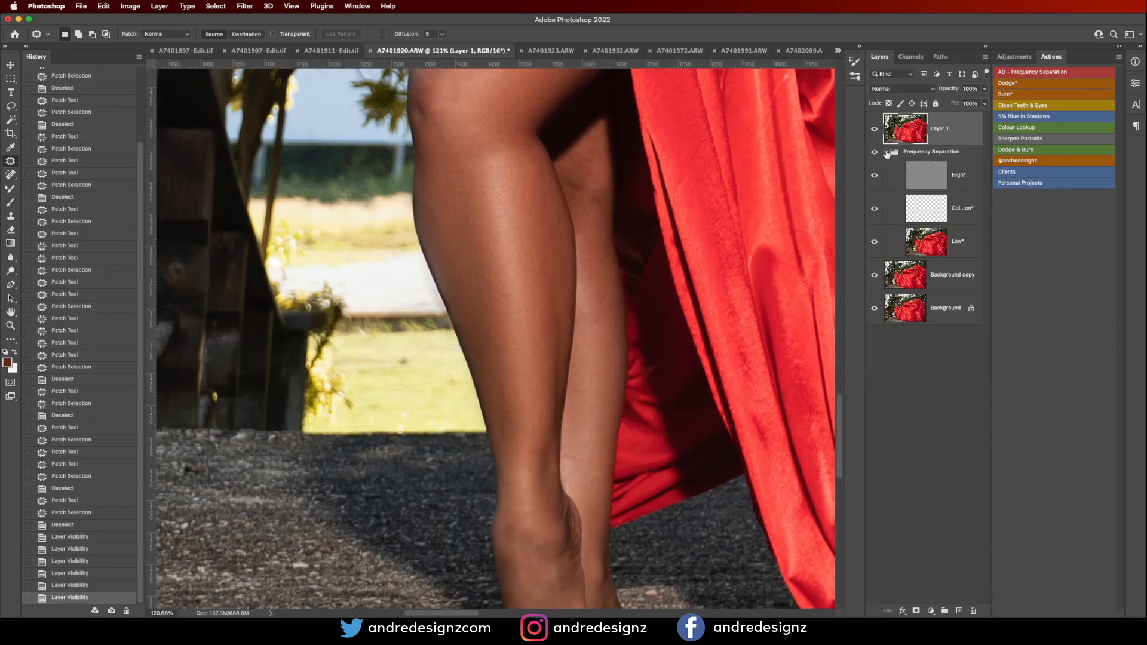
Step: Collapse the Frequency Separation group and merge it with Layer 1 into a single layer
left_click(887, 153)
left_click(940, 153, "shift")
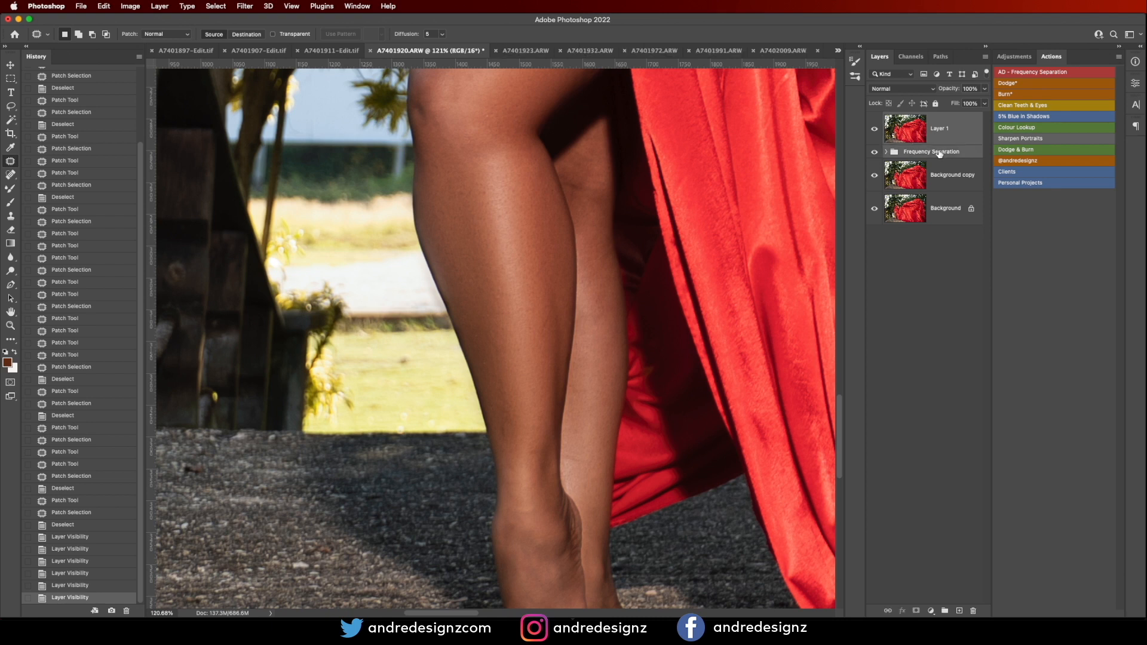
key("super+e")
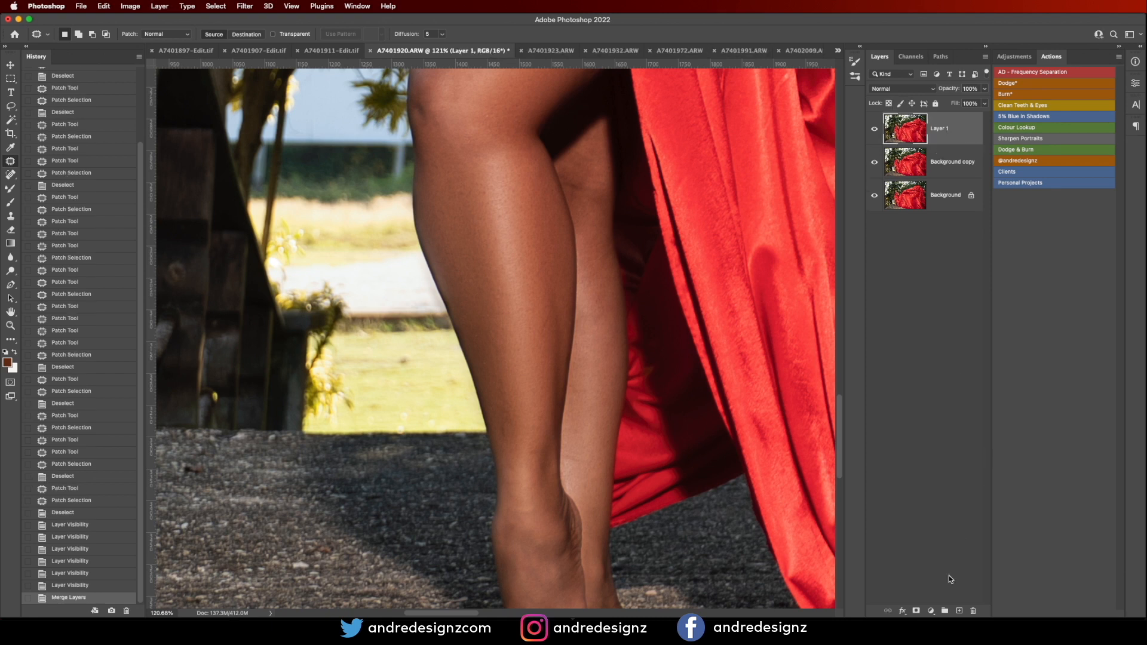
Step: Add a layer mask to Layer 1 and paint black along the calf's outer edge with a brush at 48% flow
left_click(915, 611)
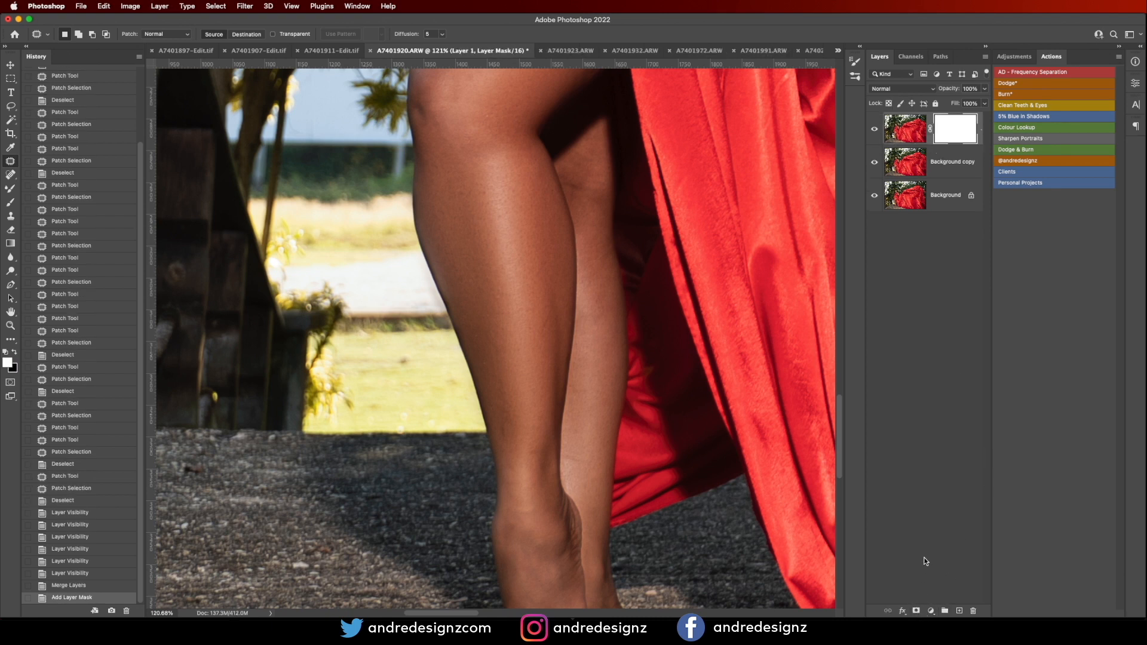
key("x")
key("b")
left_click(309, 35)
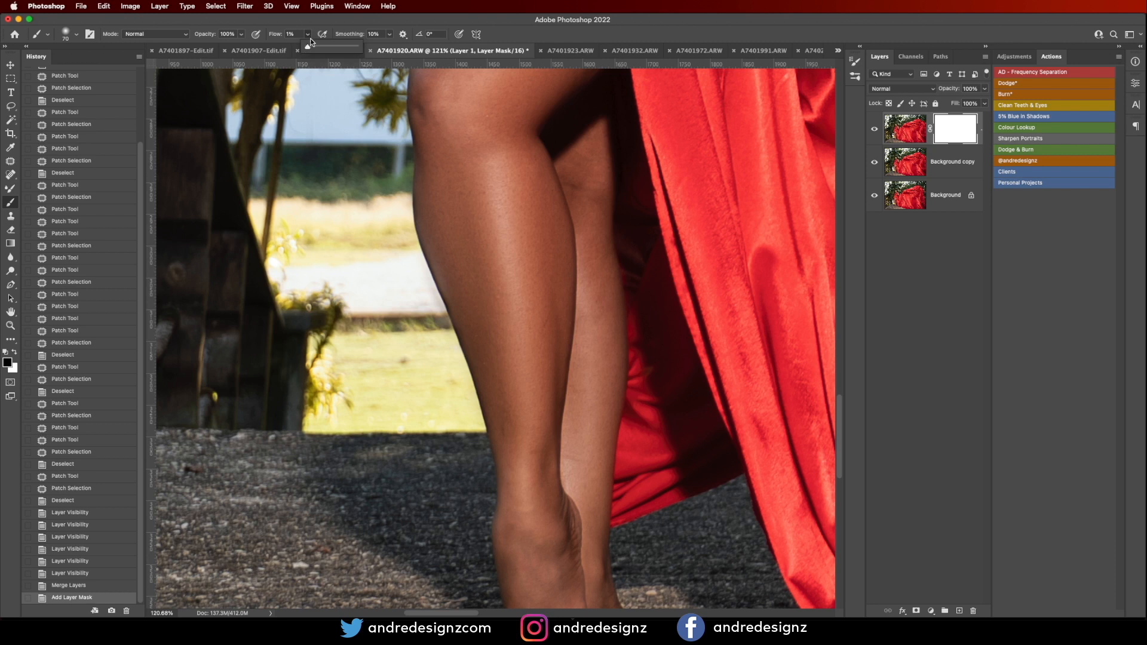
left_click_drag(330, 52, 332, 52)
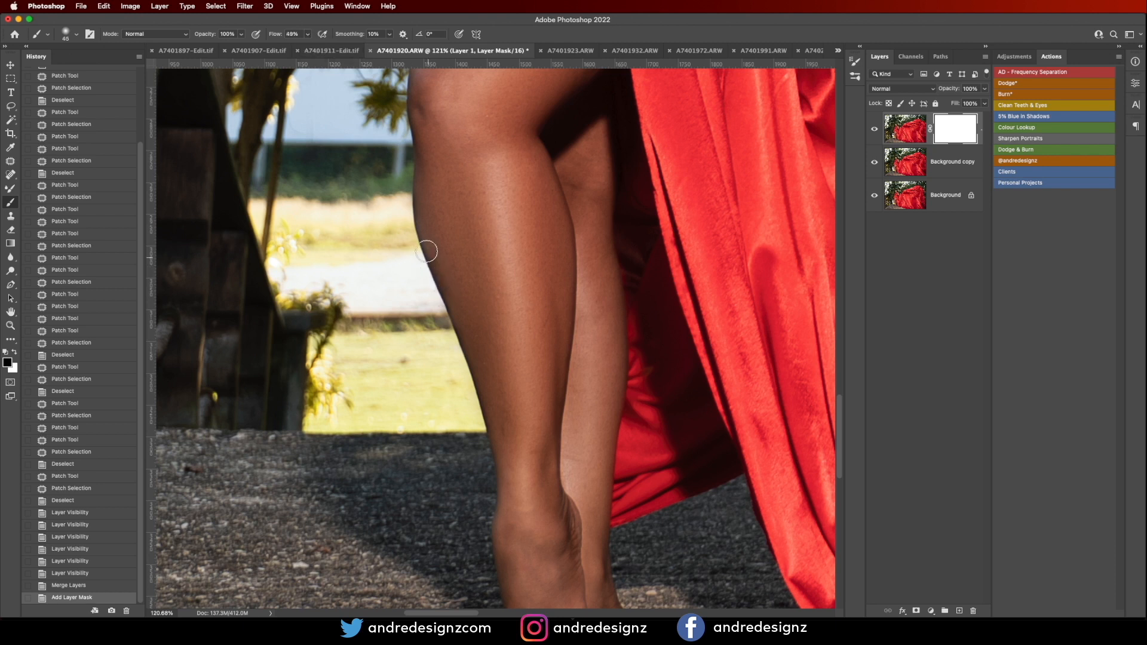
left_click(452, 327)
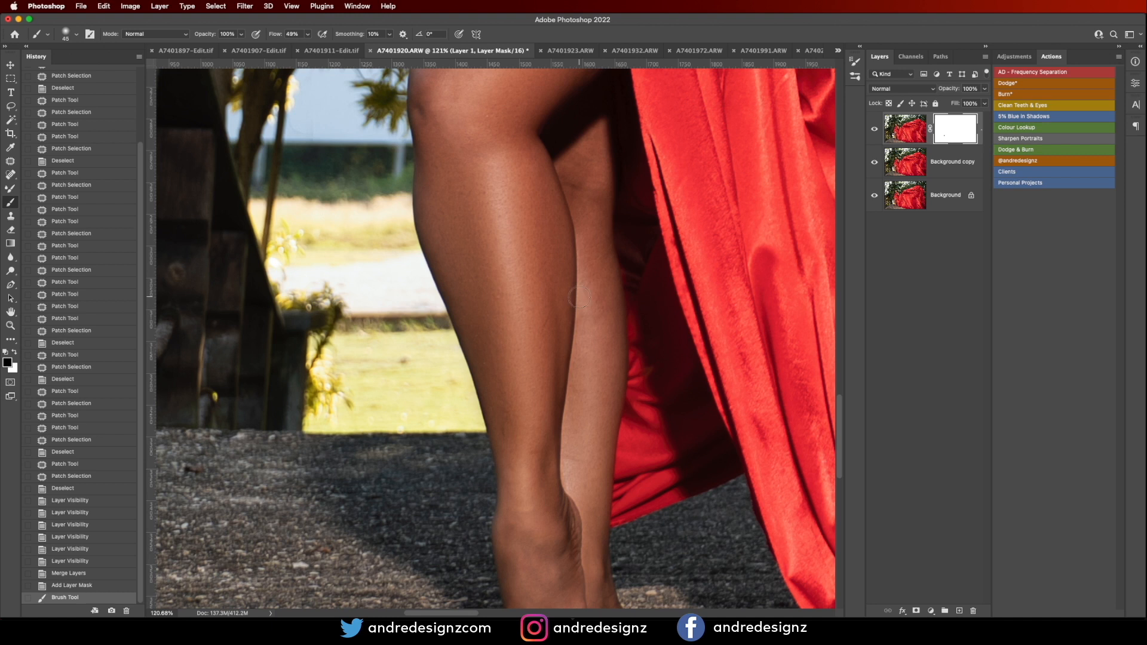
Step: Compare the whole retouched photo with the original Background layer shown alone
scroll(579, 297, "down", 10)
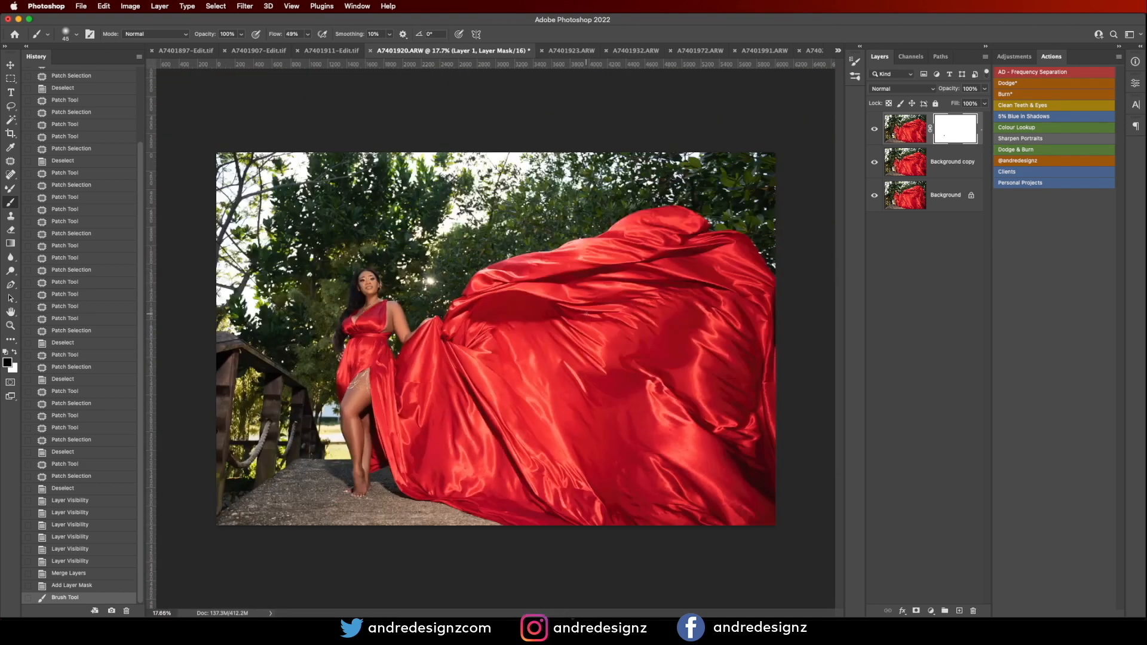
scroll(523, 377, "up", 2)
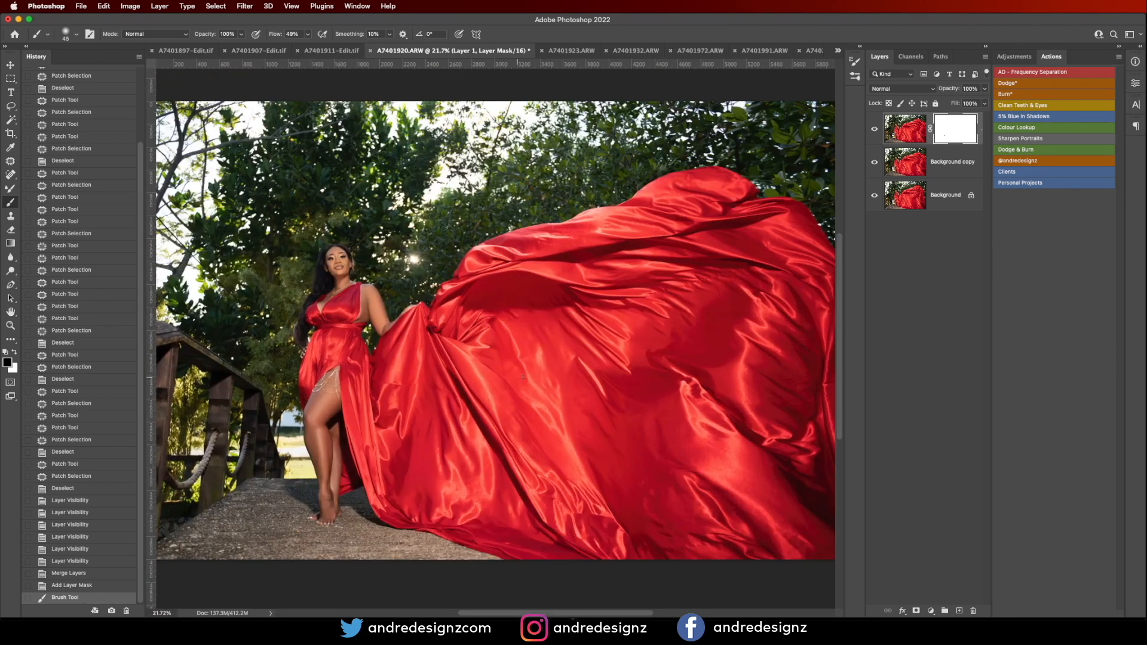
left_click(874, 197, "alt")
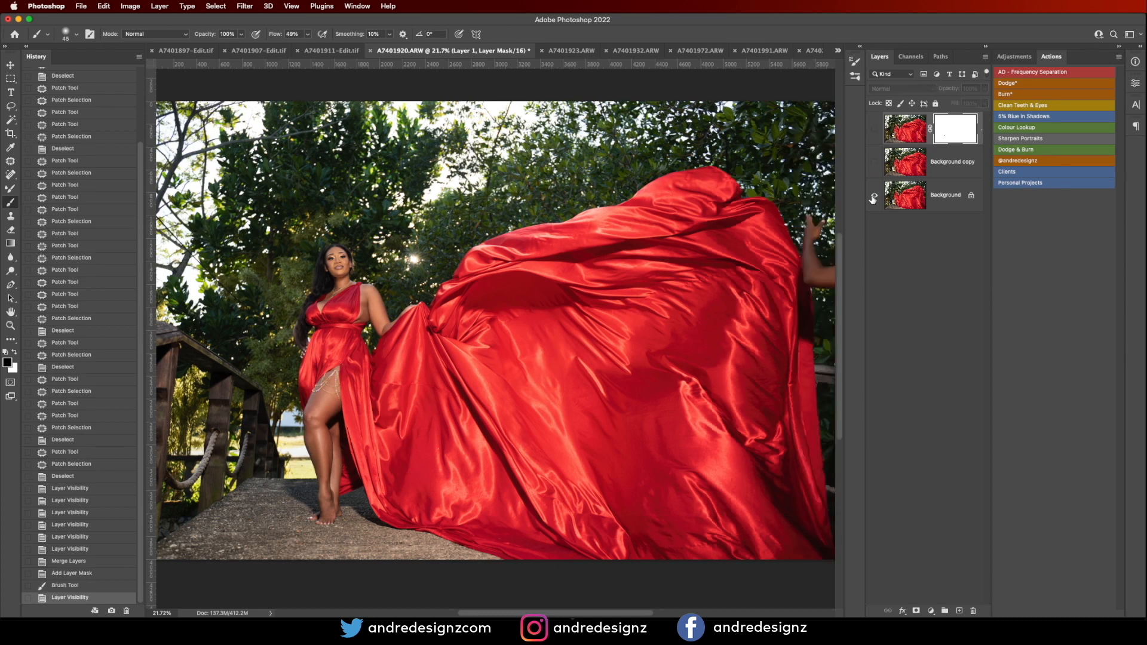
left_click(874, 197, "alt")
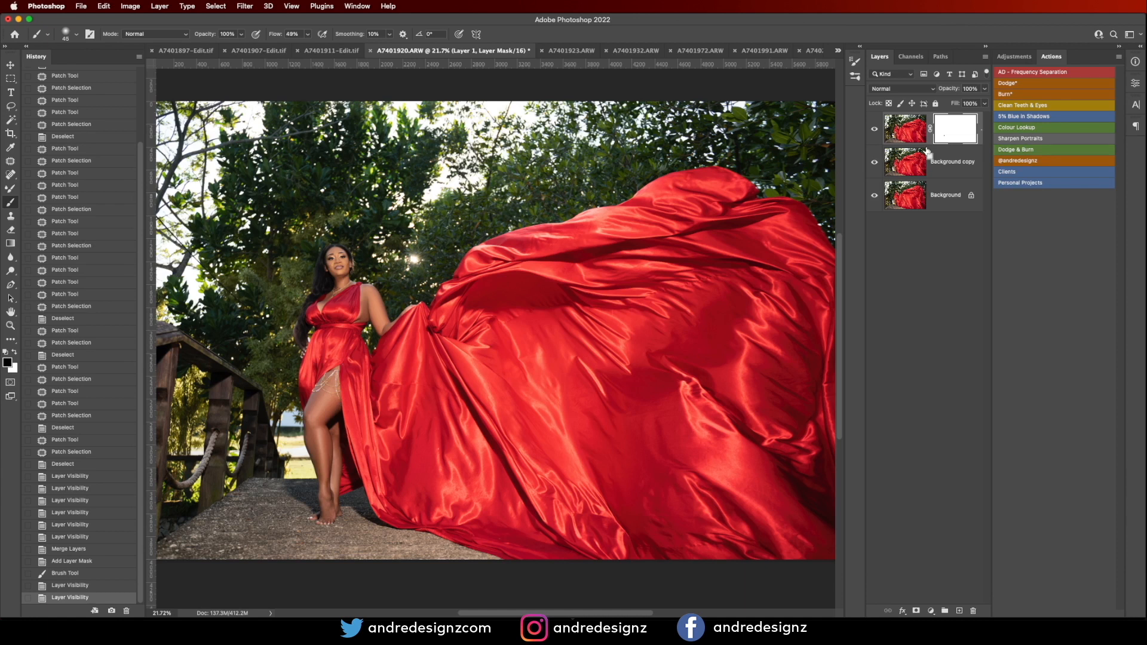
Step: Stamp all visible layers into a new layer and apply the Auto adjustment in the Camera Raw filter
key("super+alt+shift+e")
key("super+shift+a")
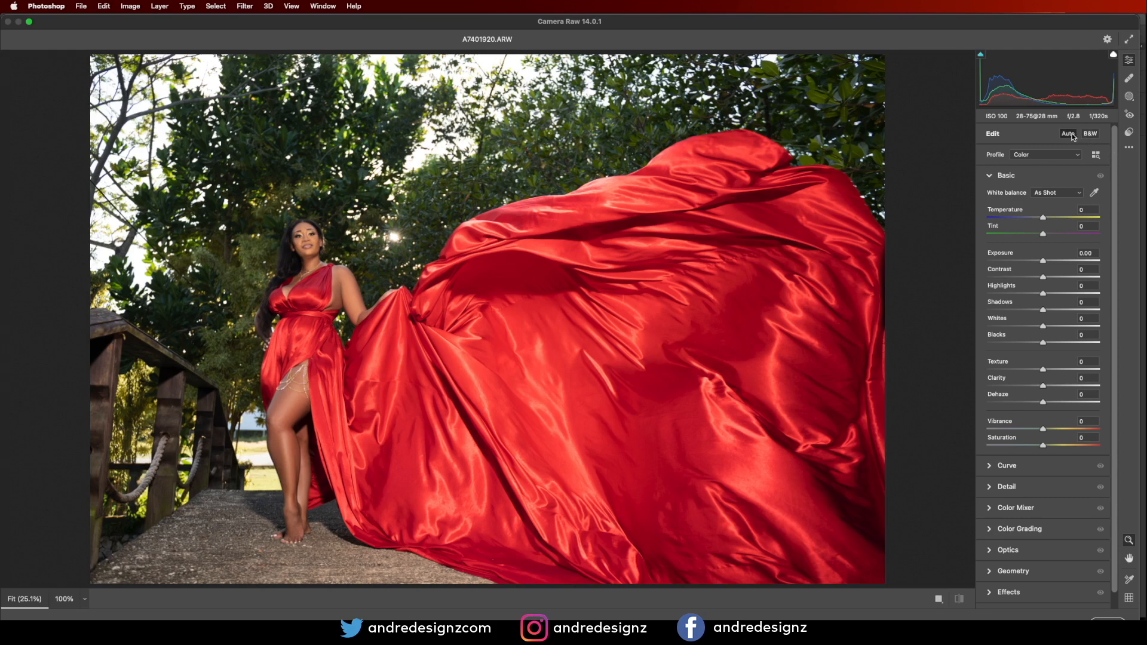
left_click(1068, 134)
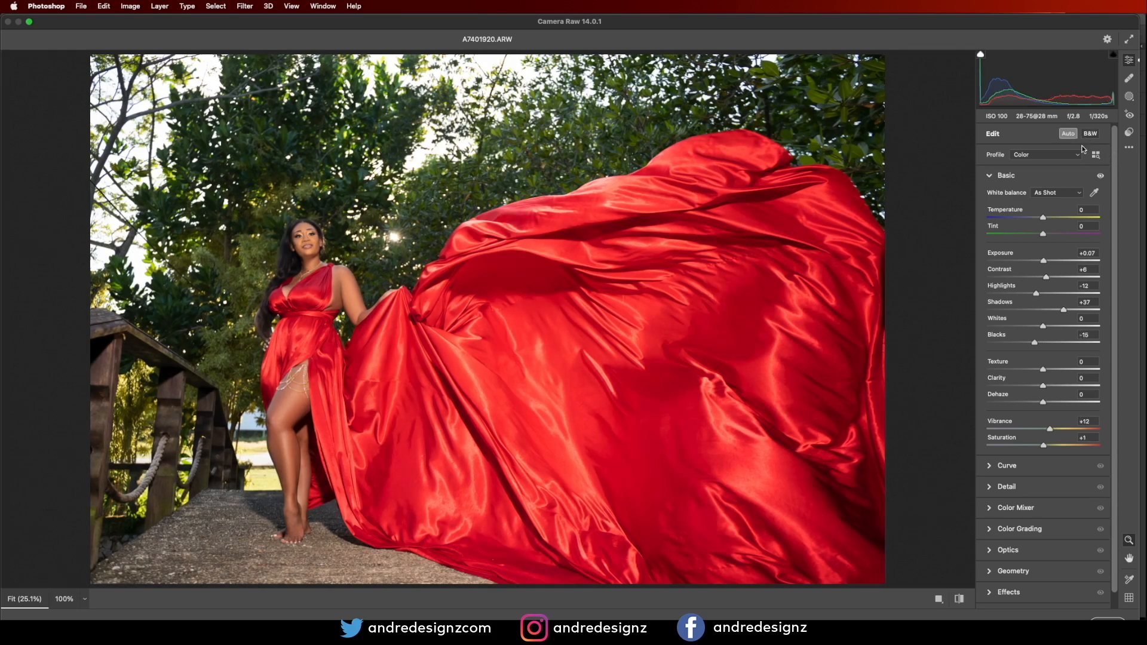
Step: Apply the Warm Tone user preset, raise Shadows to +62 and commit the Camera Raw filter
left_click(1129, 132)
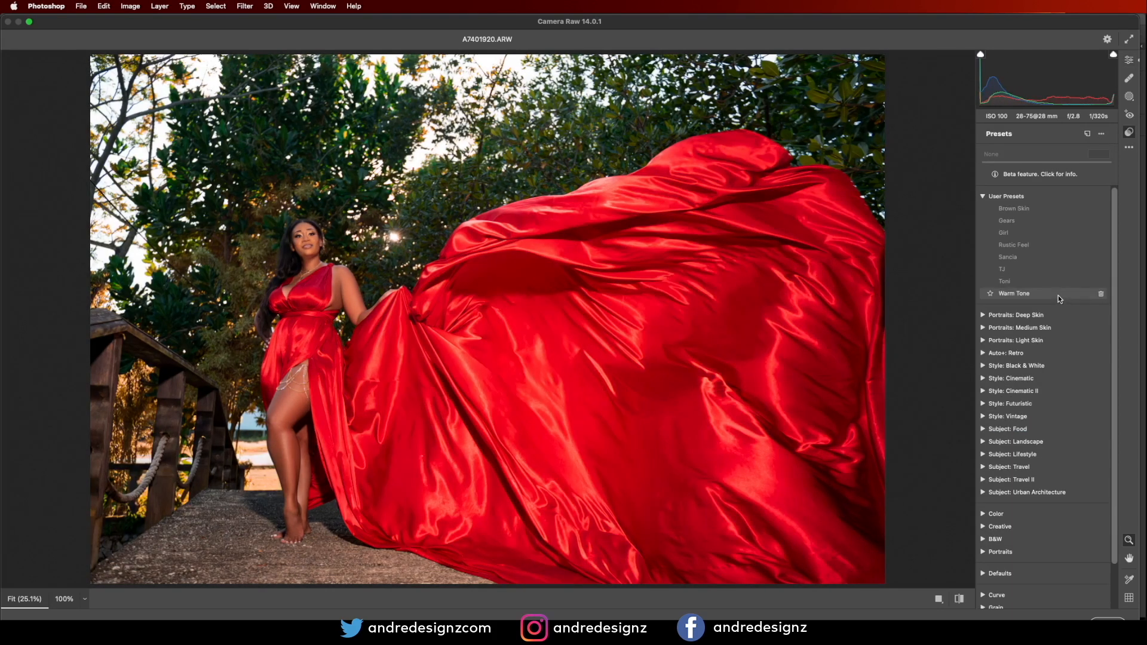
left_click(1059, 298)
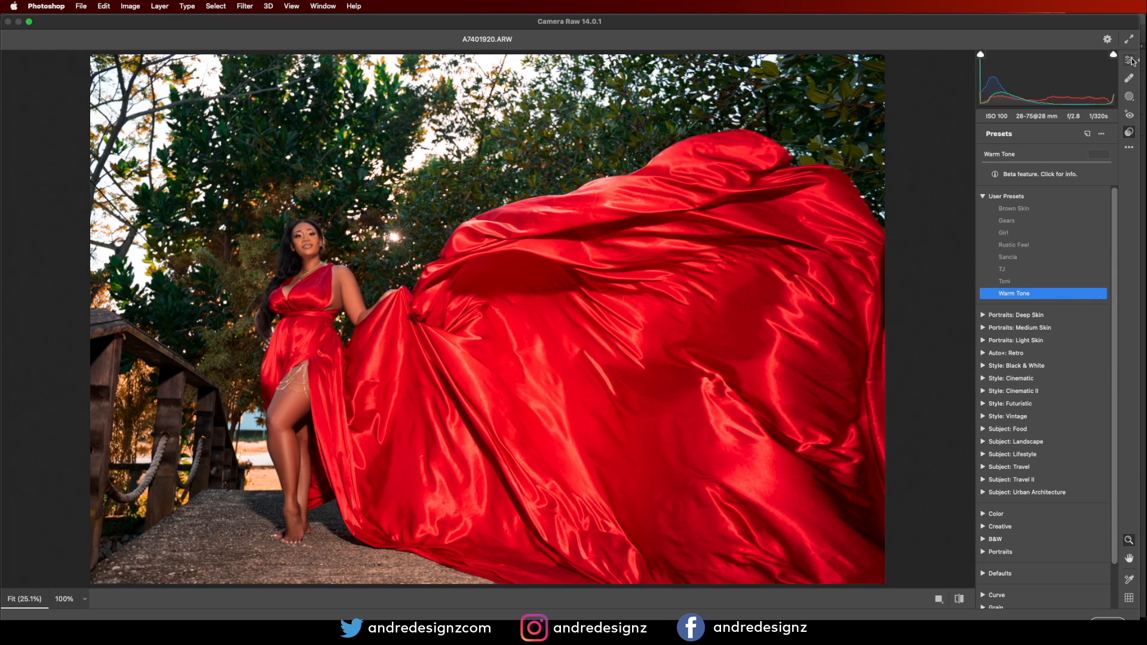
left_click(1130, 59)
left_click_drag(1058, 312, 1081, 314)
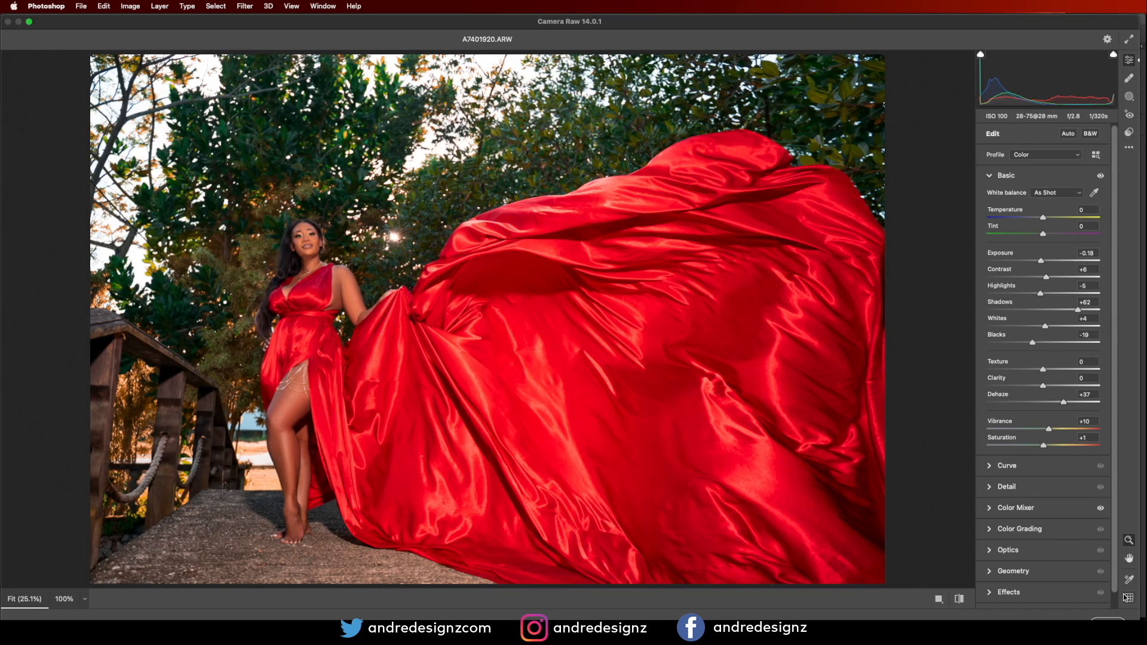
left_click(1110, 618)
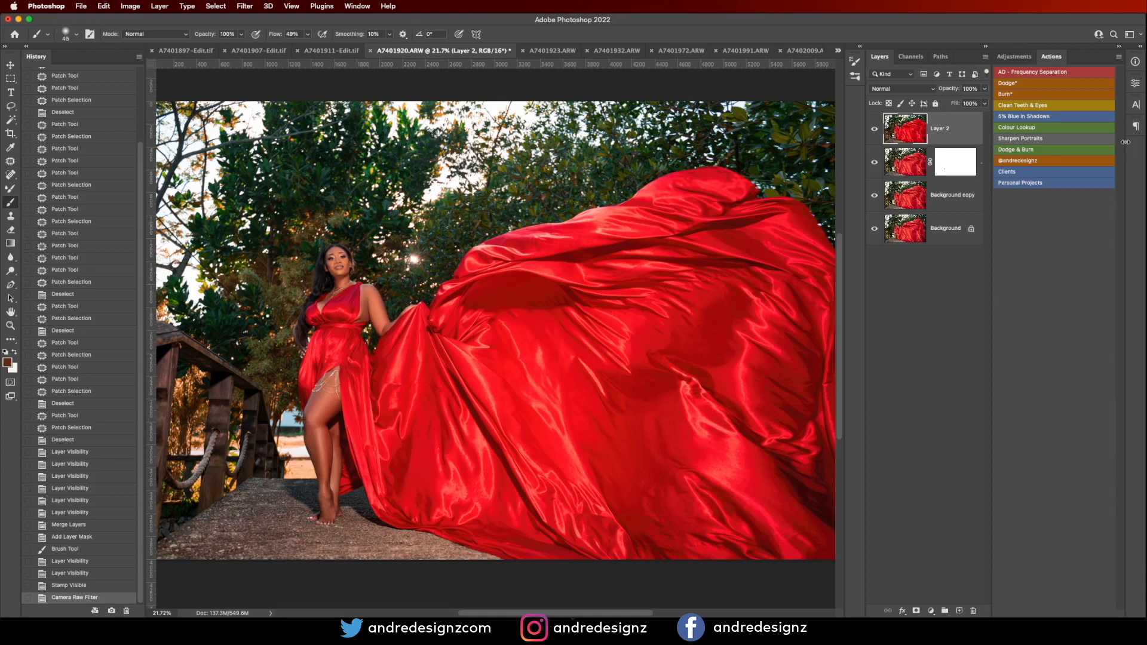
left_click(1018, 161)
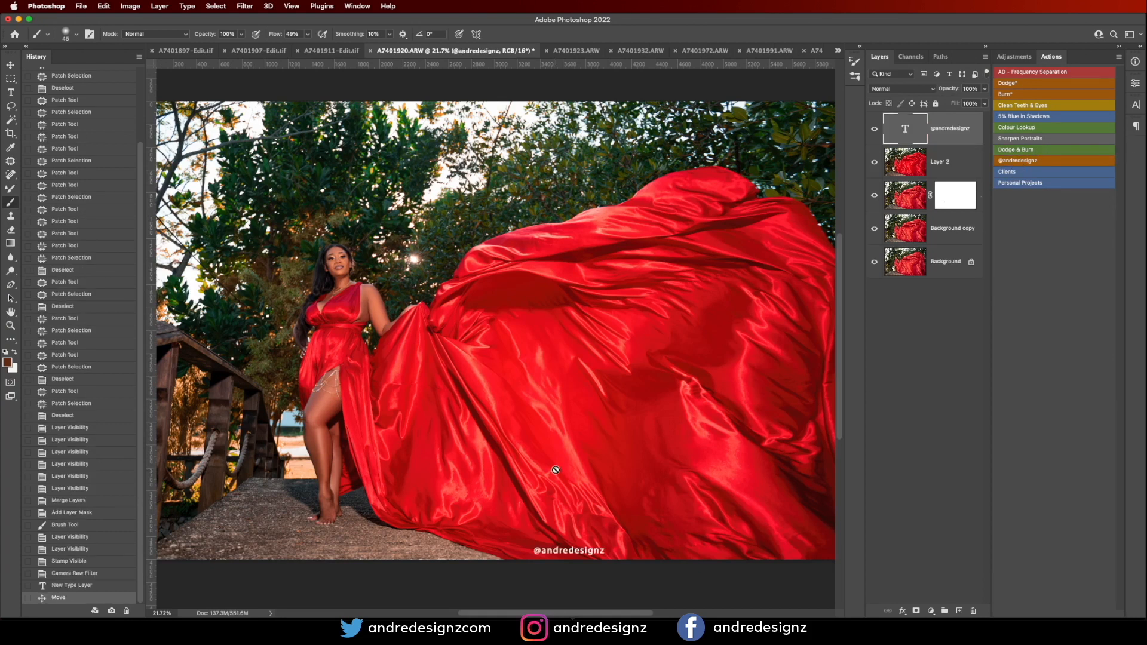
key("v")
left_click_drag(581, 555, 214, 549)
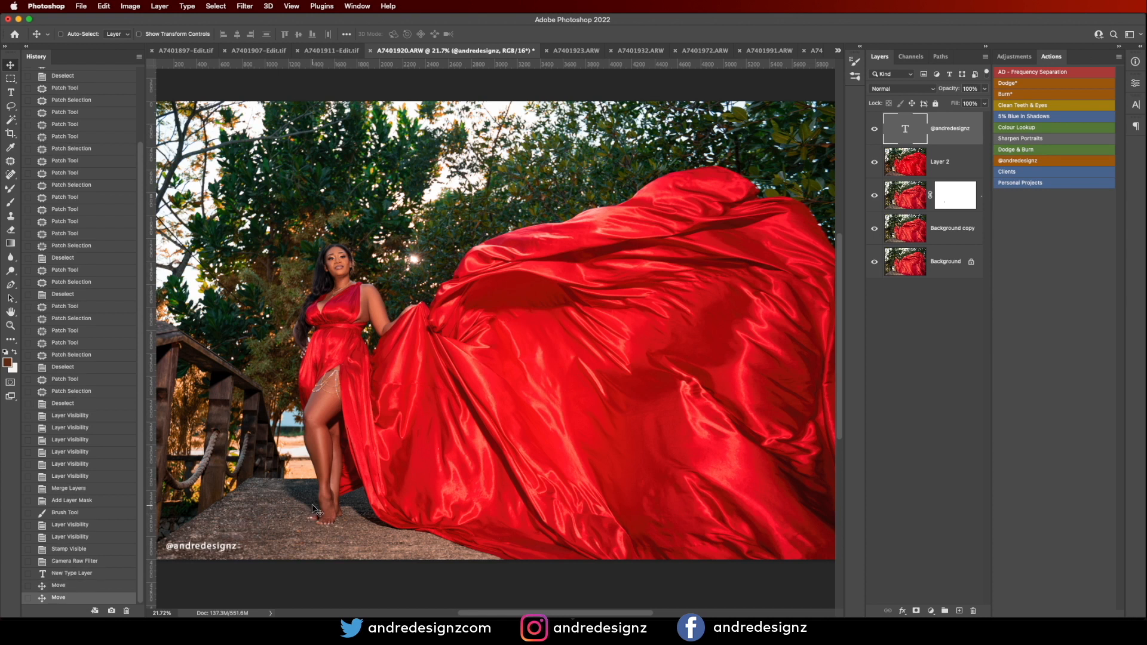
scroll(312, 505, "down", 2)
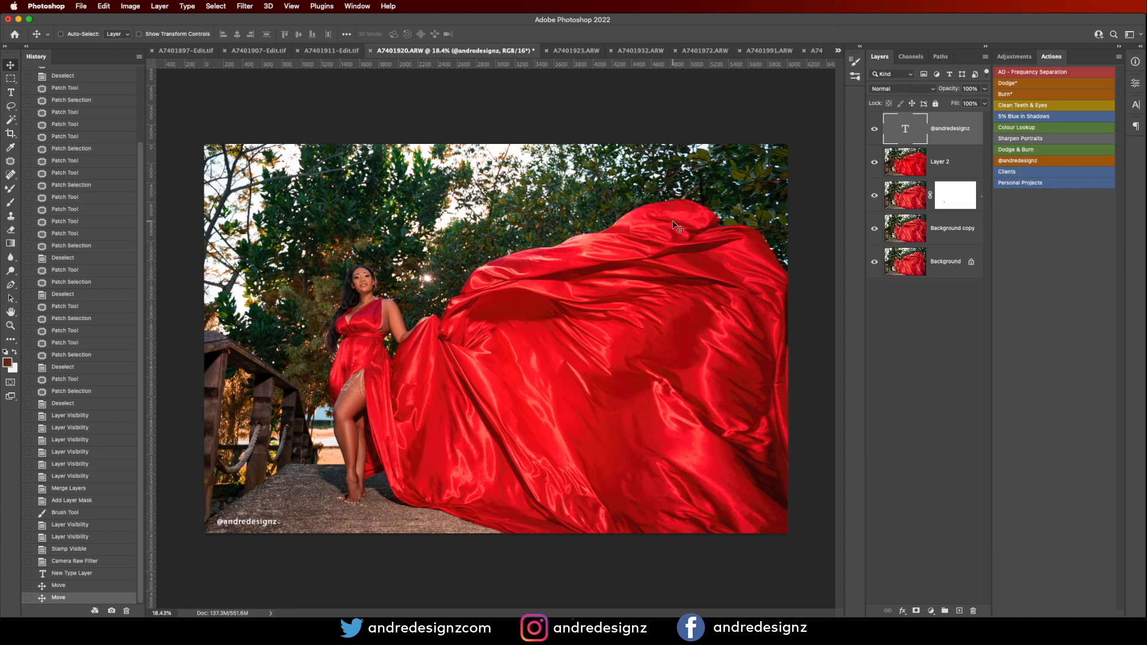
left_click(577, 52)
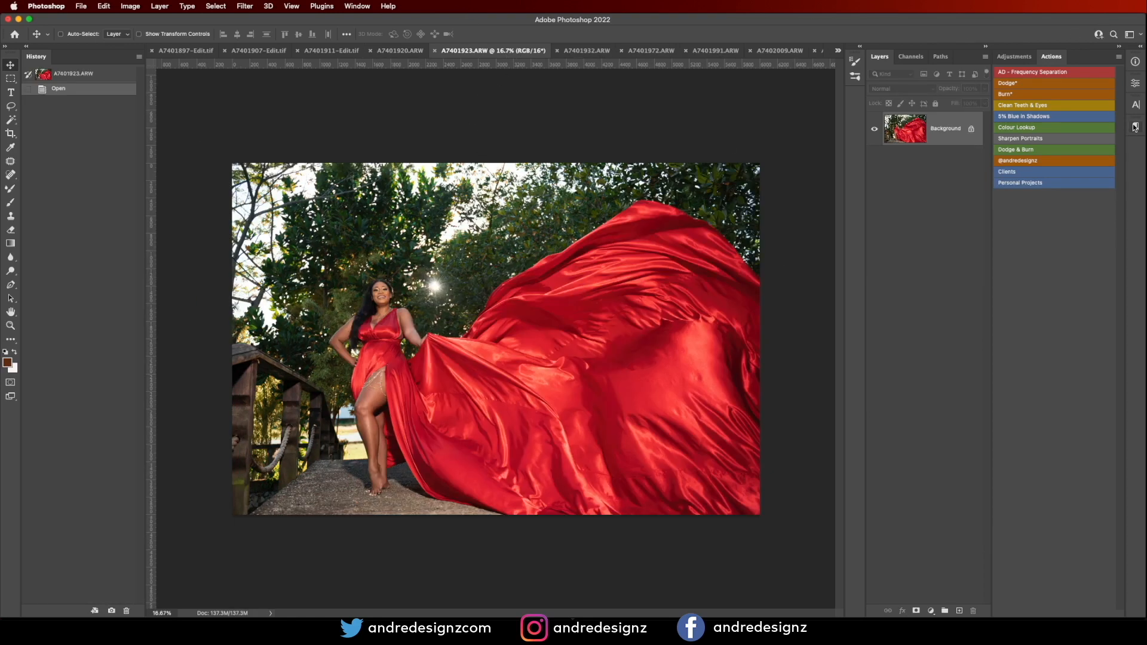
left_click(391, 52)
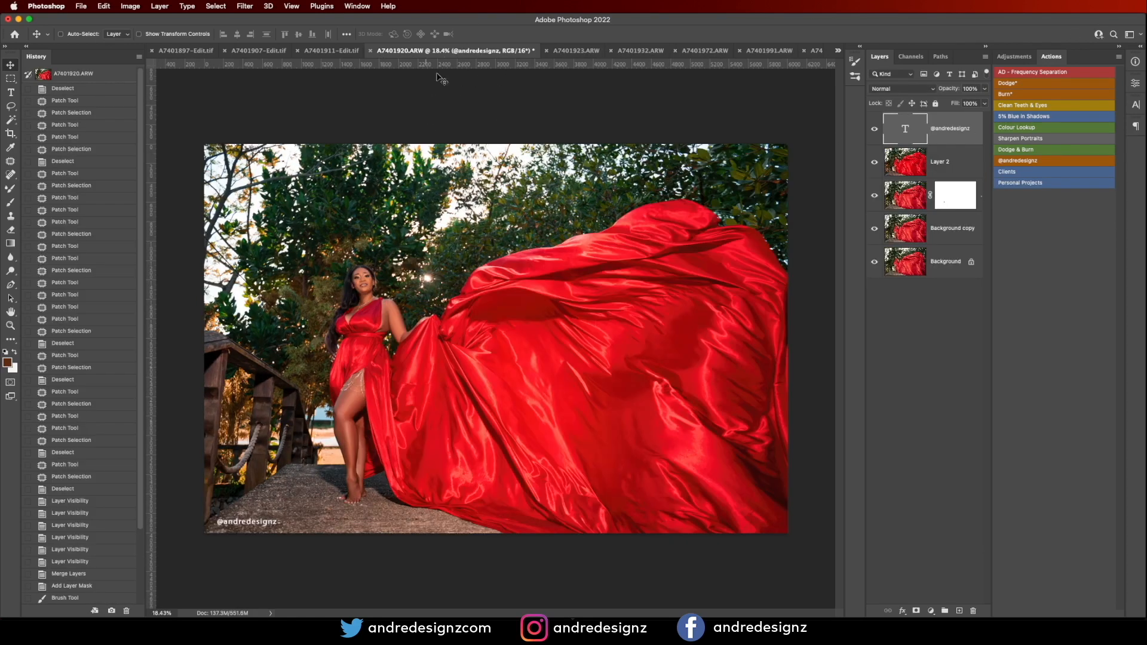
left_click(874, 130)
key("super+s")
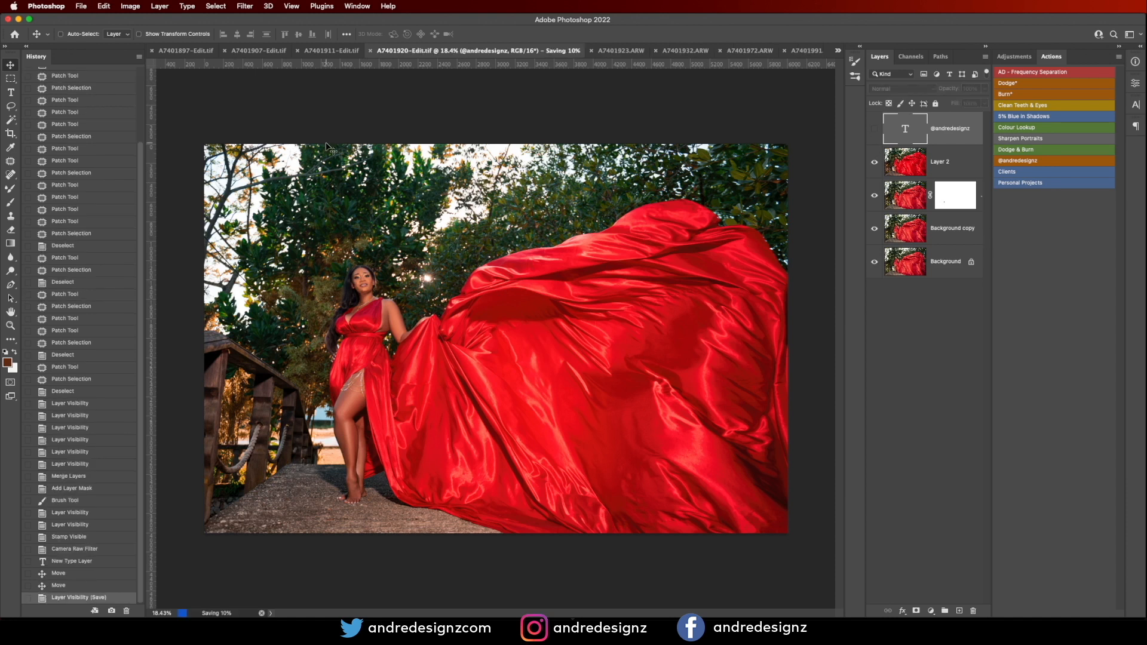
Step: Close the finished documents A7401897-Edit.tif and A7401907-Edit.tif
left_click(153, 51)
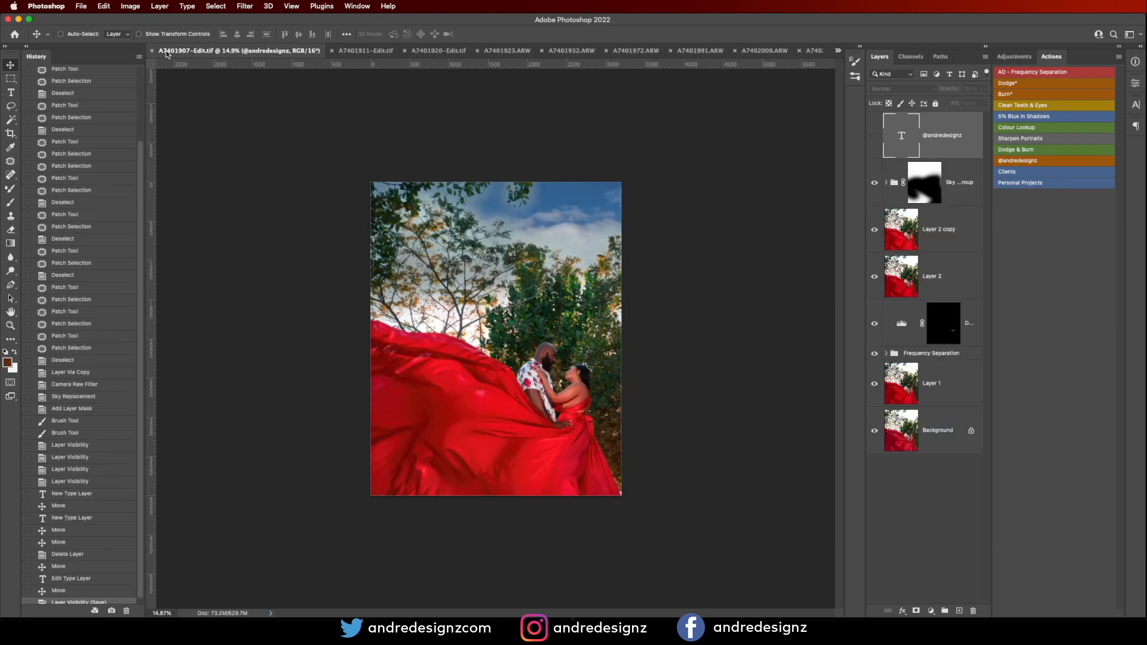
left_click(152, 52)
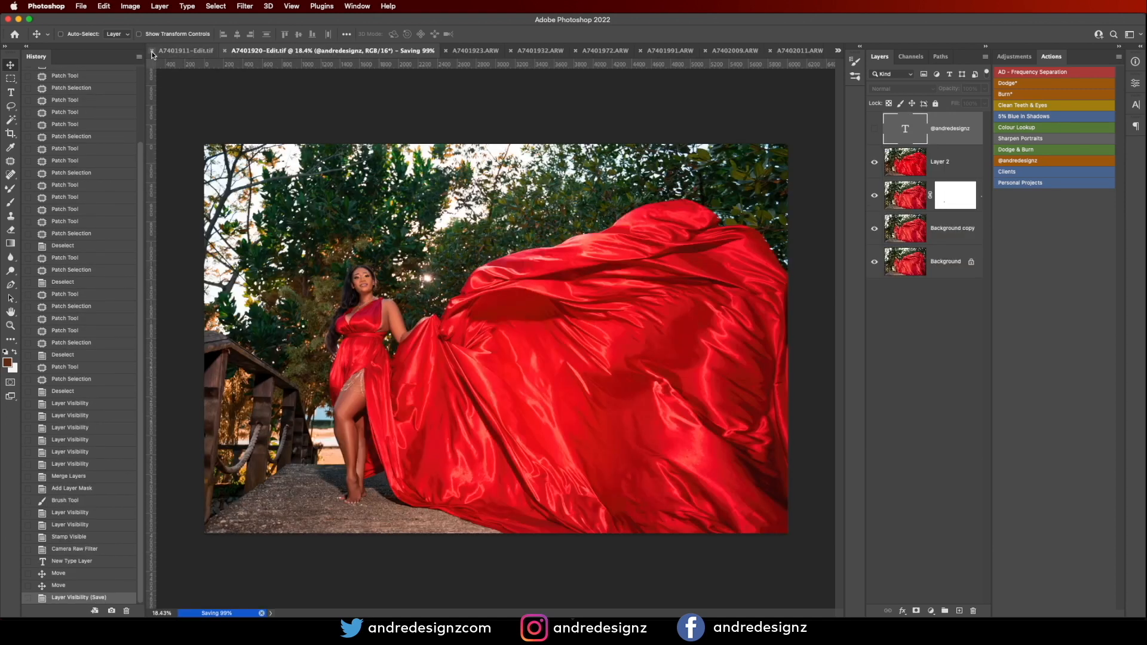
Step: Close the finished documents A7401911-Edit.tif and A7401920-Edit.tif
left_click(152, 52)
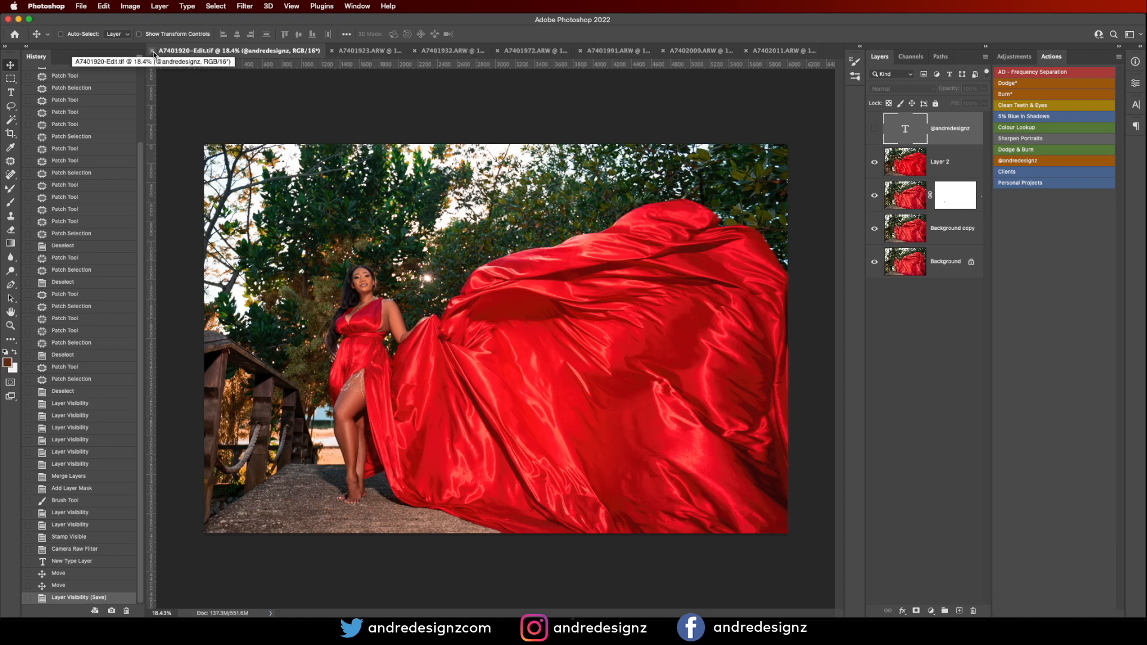
left_click(151, 52)
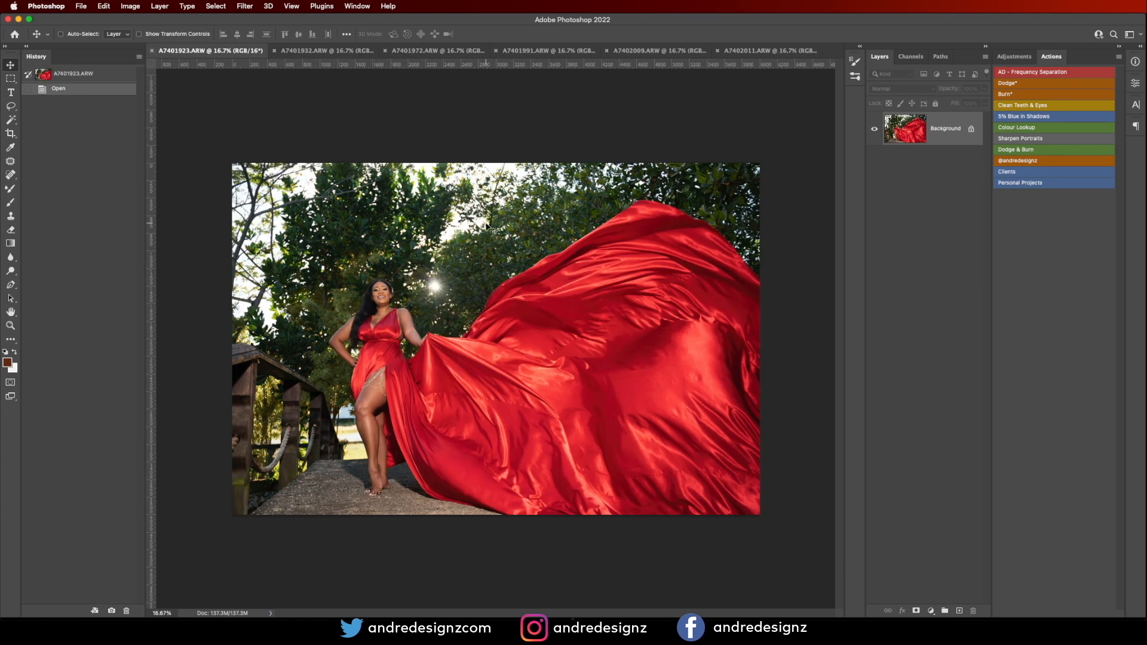
Step: Run the AD - Frequency Separation action on A7401923 with a Gaussian Blur radius of 4 pixels
scroll(490, 233, "up", 3)
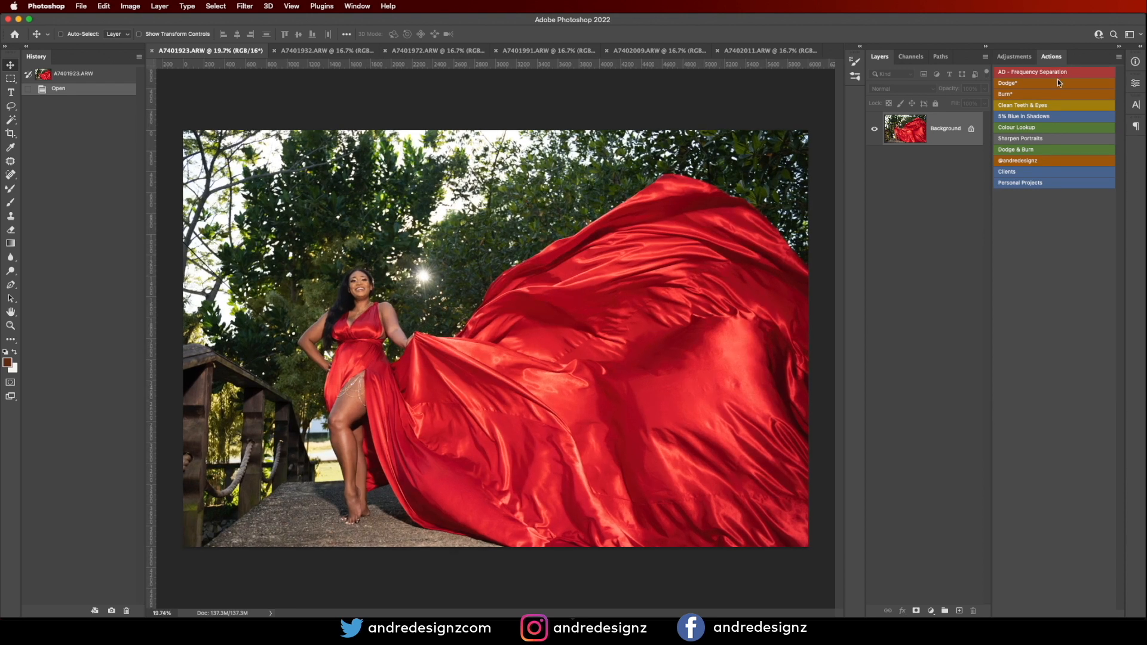
left_click(1056, 74)
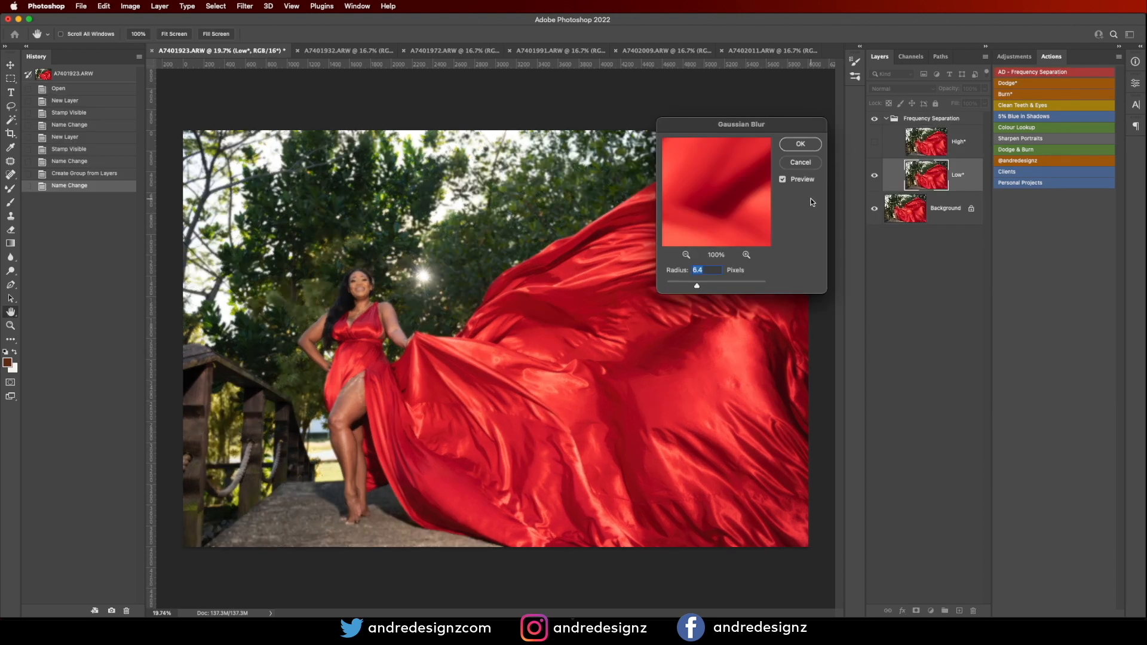
type("4")
key("Return")
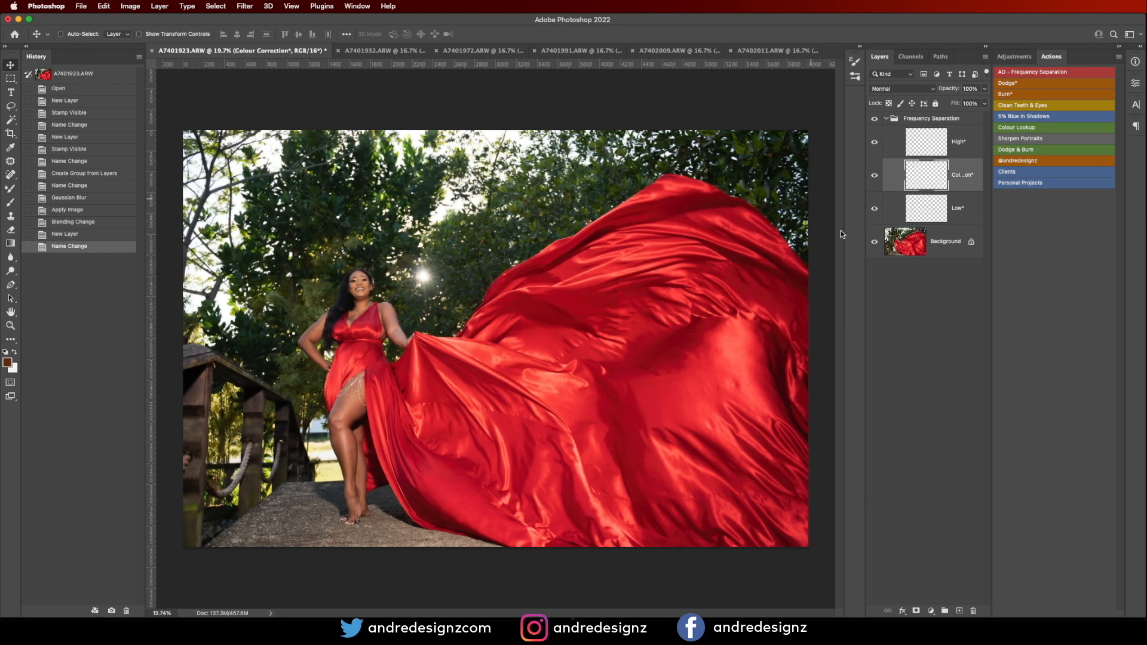
Step: Smooth the skin tones on the woman's legs on the Low* layer with the Mixer Brush
scroll(330, 407, "up", 5)
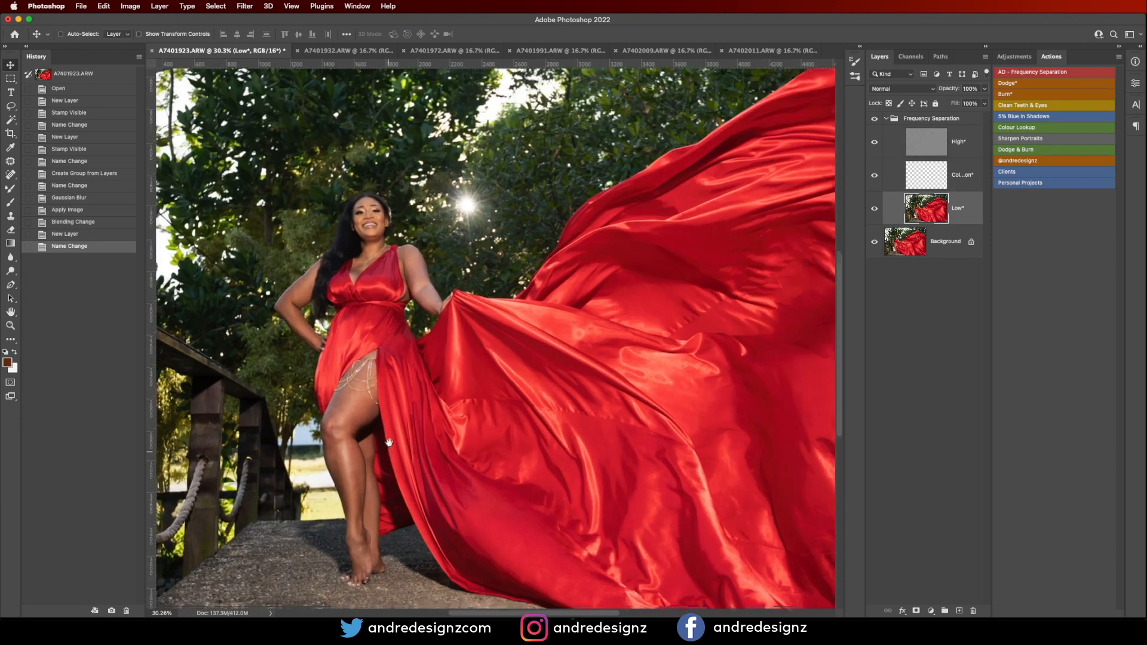
left_click_drag(387, 450, 388, 400)
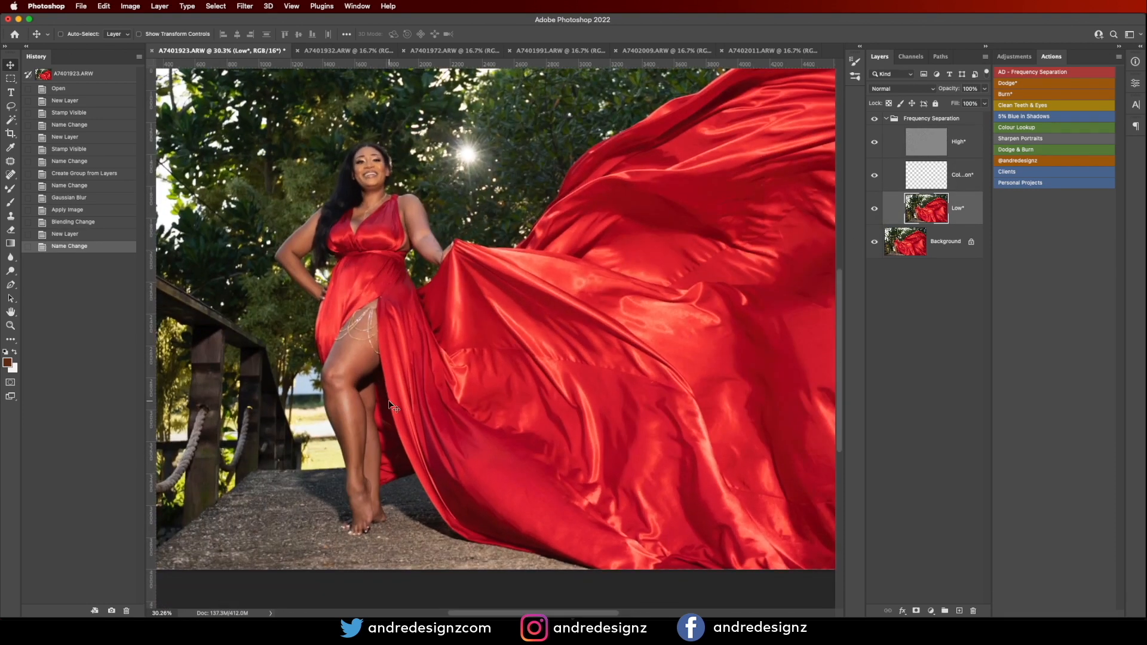
key("b")
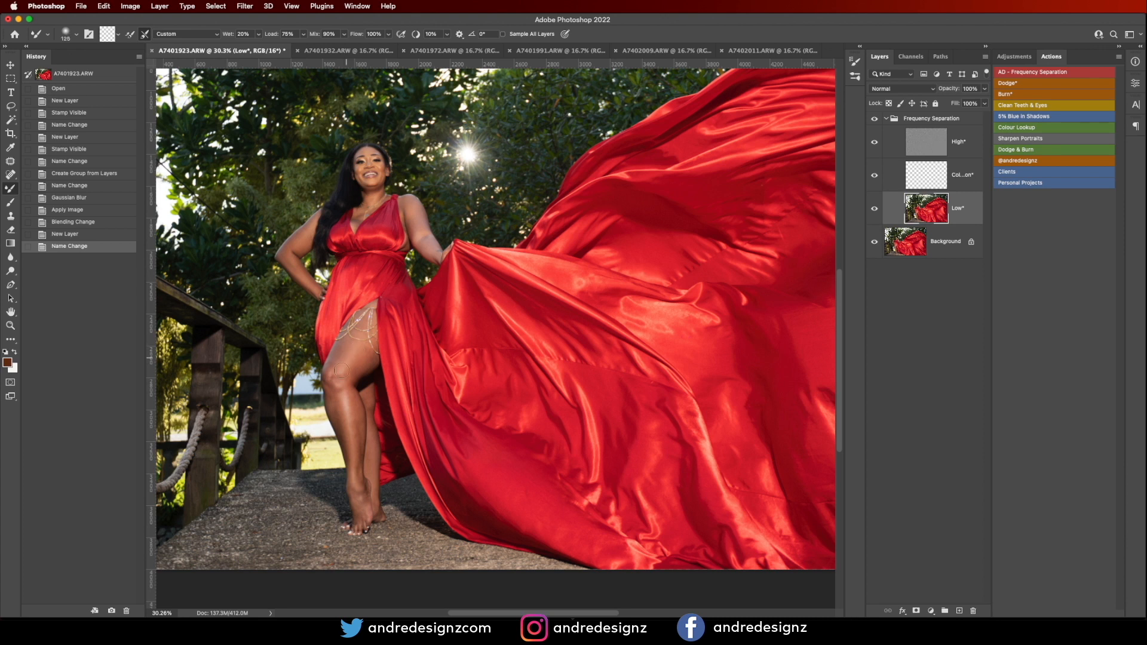
mouse_move(337, 371)
left_mouse_down()
mouse_move(341, 349)
mouse_move(355, 371)
mouse_move(371, 358)
mouse_move(343, 409)
mouse_move(351, 454)
mouse_move(359, 396)
mouse_move(358, 438)
mouse_move(342, 391)
mouse_move(338, 417)
mouse_move(348, 397)
left_mouse_up()
key("bracketleft")
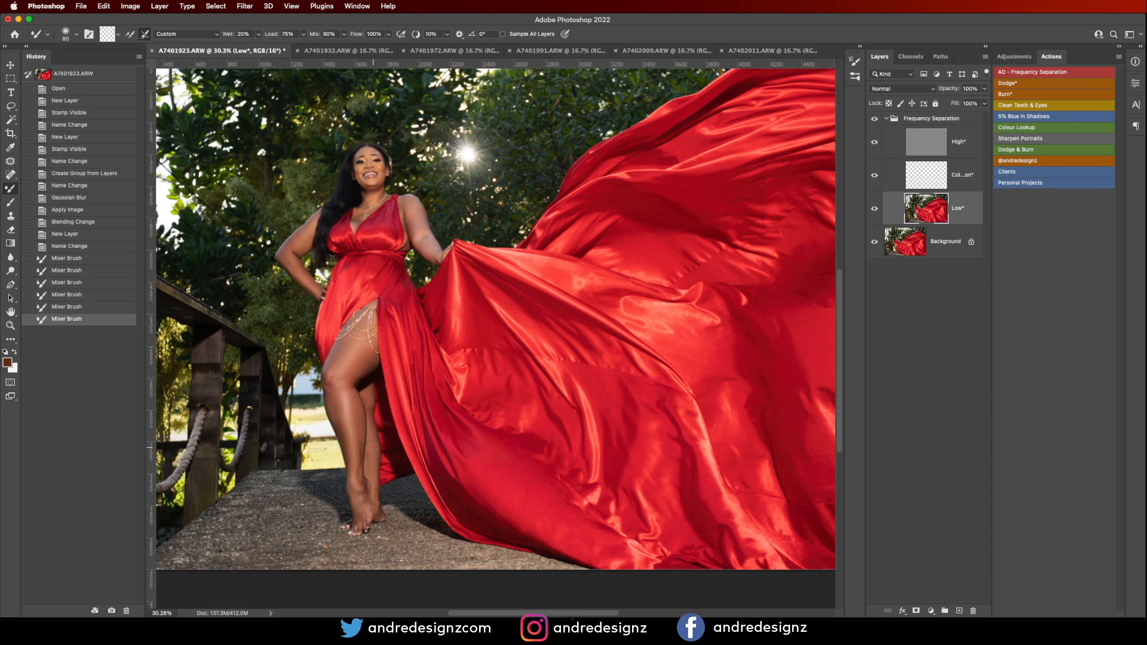
left_click_drag(369, 457, 370, 410)
Step: Blend the skin tones on both of the woman's arms on the Low* layer using a larger Mixer Brush
key("bracketright")
key("bracketright")
key("bracketright")
mouse_move(417, 213)
left_mouse_down()
mouse_move(431, 235)
mouse_move(410, 221)
left_mouse_up()
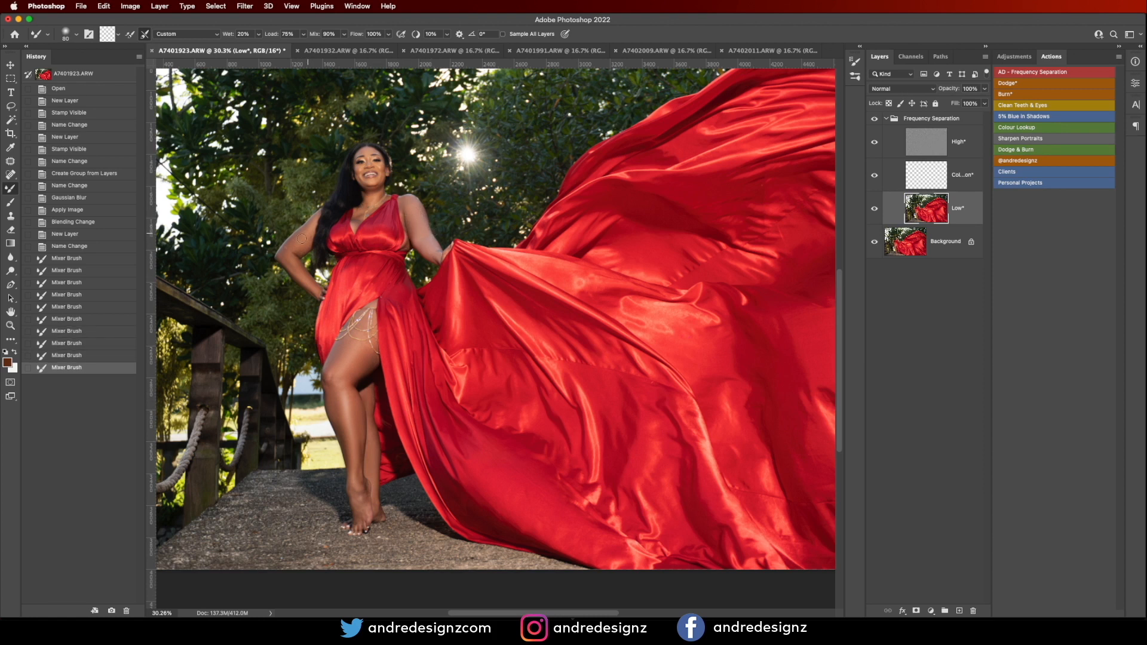
mouse_move(299, 236)
left_mouse_down()
mouse_move(307, 284)
mouse_move(279, 260)
mouse_move(294, 243)
left_mouse_up()
left_click_drag(294, 244, 304, 234)
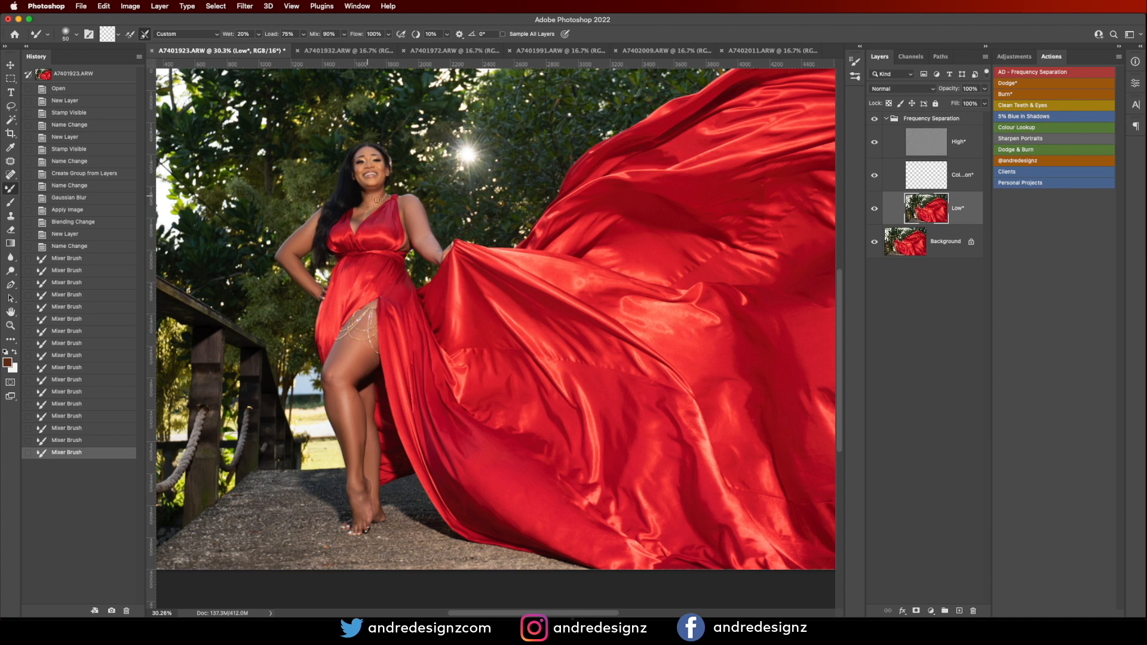
Step: Smooth the tones on the woman's upper chest and cheeks on the Low* layer, using a smaller Mixer Brush for the face
left_click_drag(376, 200, 377, 199)
scroll(386, 160, "up", 10)
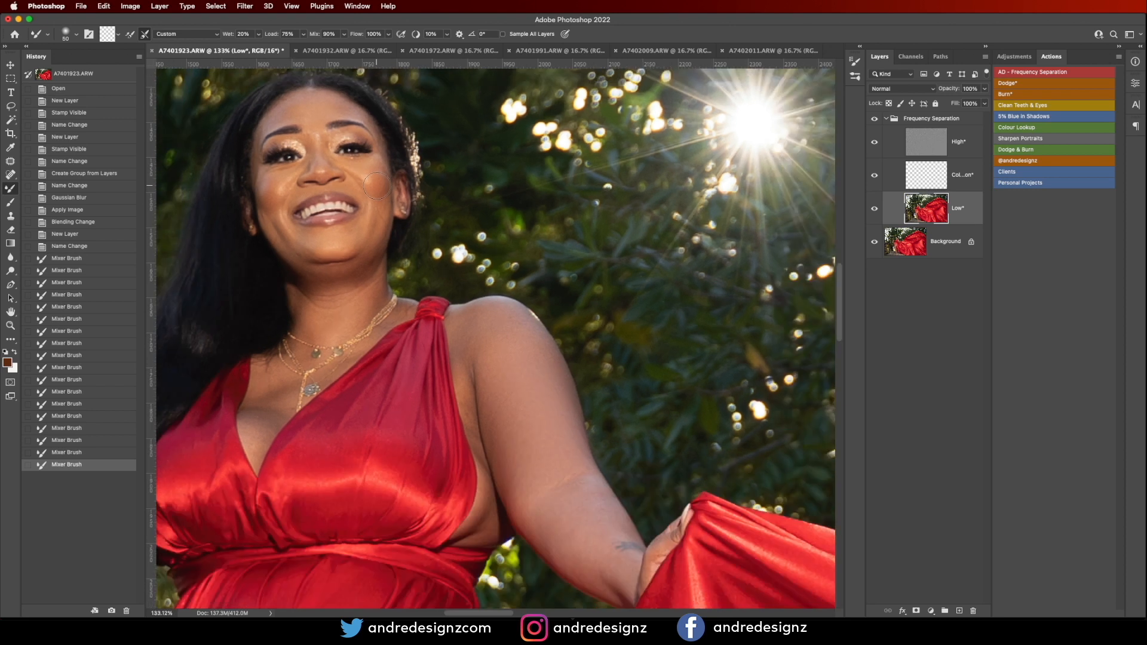
left_click_drag(377, 186, 379, 190)
key("bracketleft")
key("bracketleft")
key("bracketleft")
key("bracketleft")
key("bracketleft")
left_click_drag(269, 203, 272, 210)
left_click_drag(270, 206, 273, 212)
left_click_drag(271, 209, 272, 215)
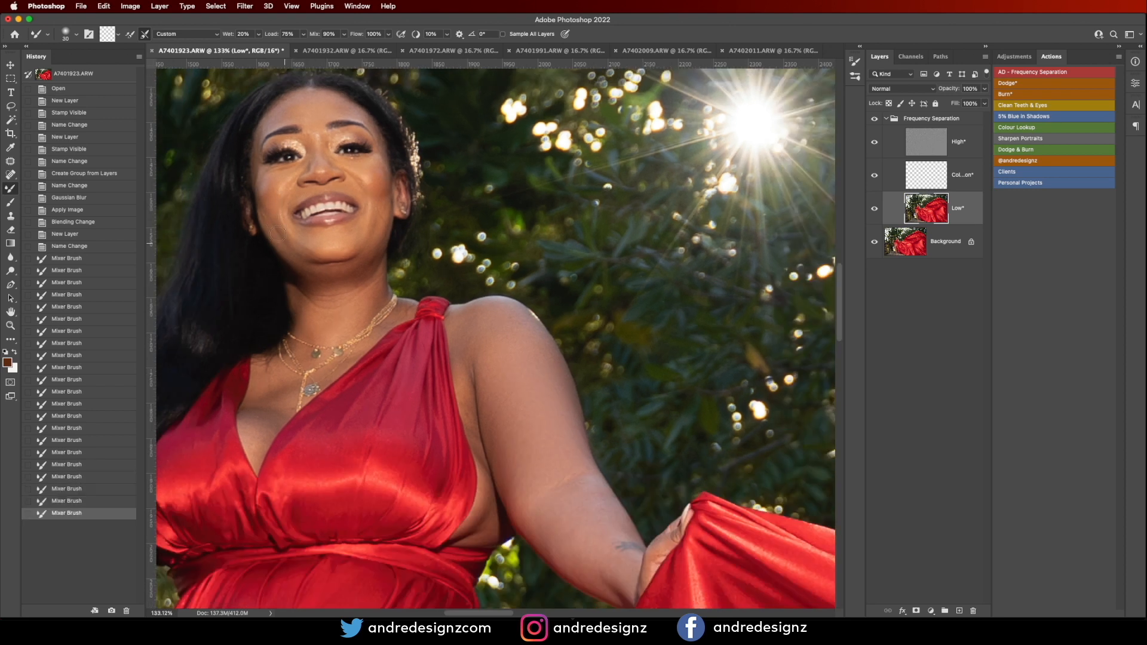
Step: Blend the skin tones on the jaw, neck, forehead, upper arm and chest on the Low* layer with the Mixer Brush
left_click_drag(292, 256, 306, 263)
mouse_move(357, 234)
left_mouse_down()
mouse_move(372, 245)
mouse_move(343, 282)
mouse_move(312, 289)
mouse_move(332, 292)
left_mouse_up()
left_click_drag(323, 292, 359, 284)
left_click_drag(289, 106, 355, 114)
left_click_drag(383, 213, 387, 218)
key("bracketright")
left_click_drag(464, 340, 496, 356)
left_click_drag(509, 417, 517, 453)
mouse_move(261, 409)
left_mouse_down()
mouse_move(254, 430)
mouse_move(272, 406)
mouse_move(262, 399)
left_mouse_up()
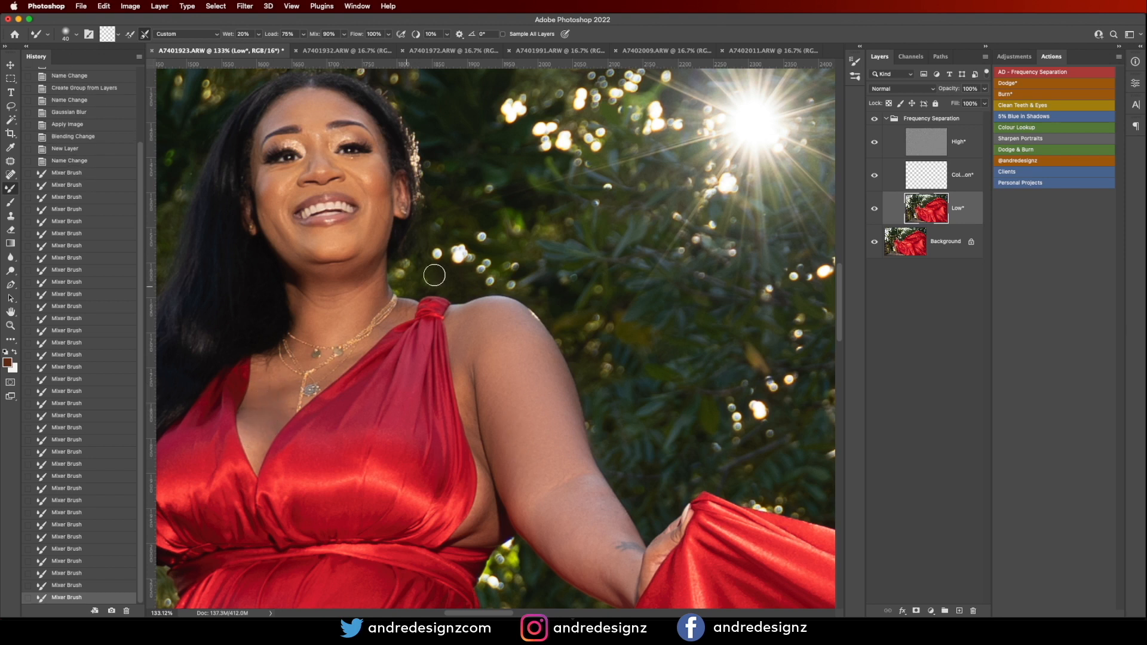
Step: Stamp the visible layers above the Frequency Separation group and patch the blemishes on the cheek beside the woman's mouth
left_click(932, 120)
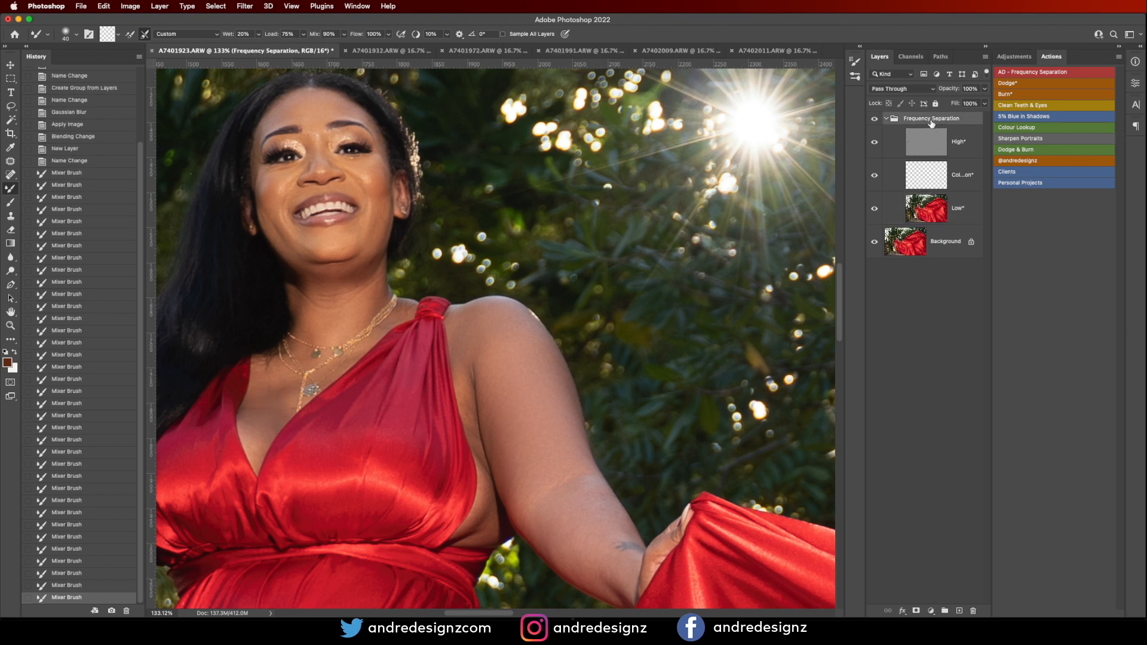
key("ctrl+alt+shift+e")
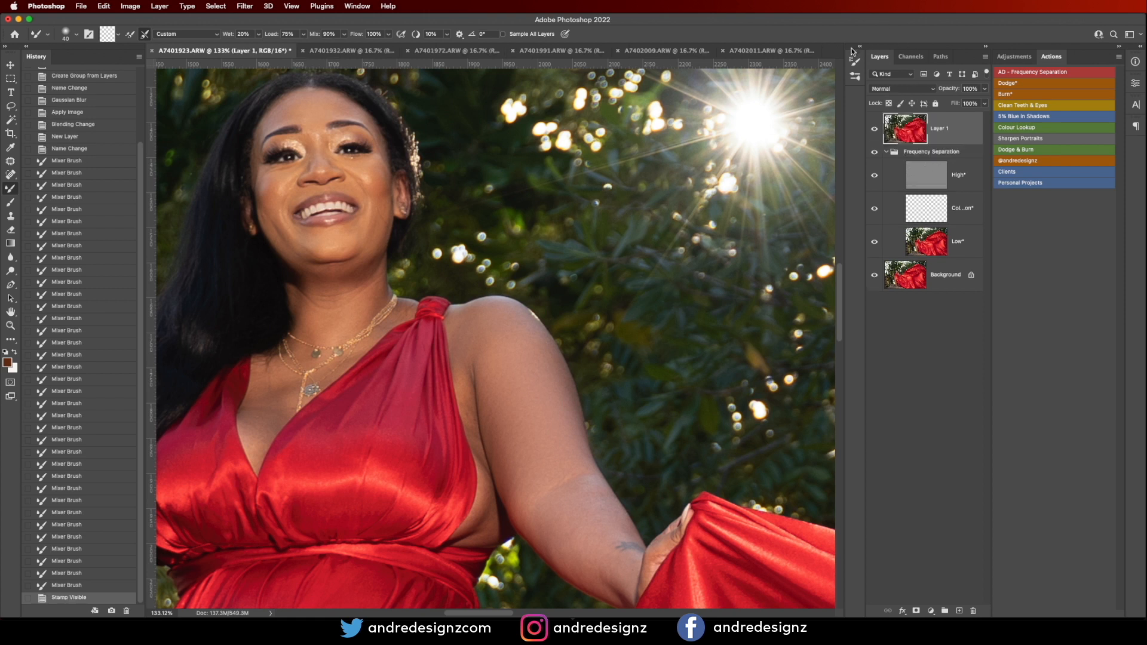
key("j")
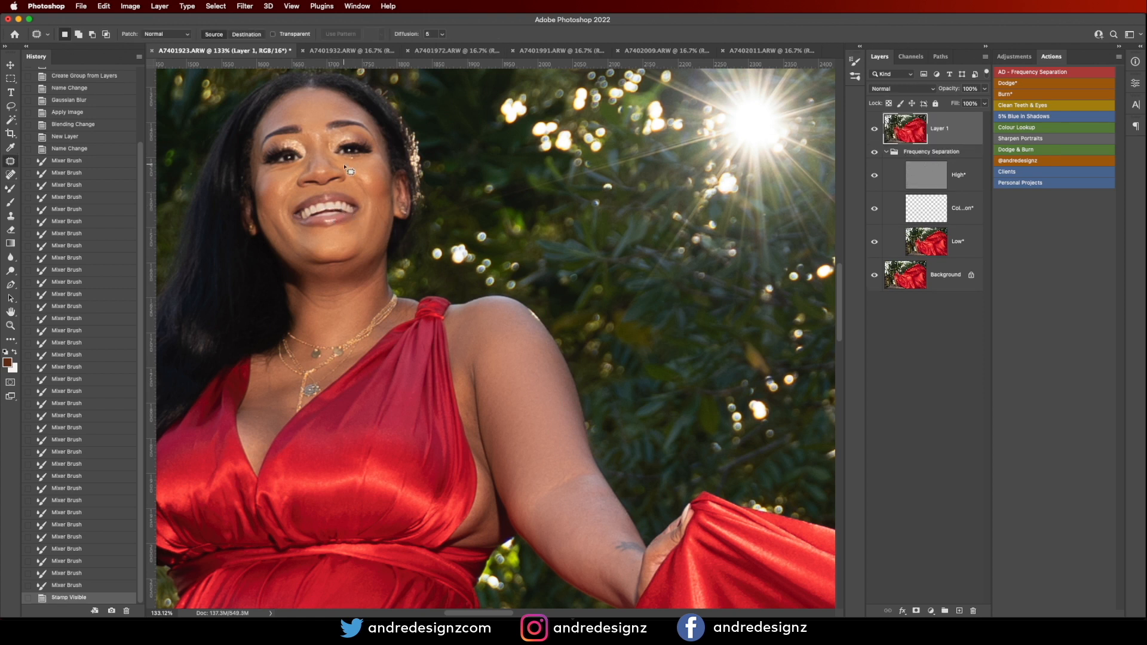
scroll(350, 172, "up", 2)
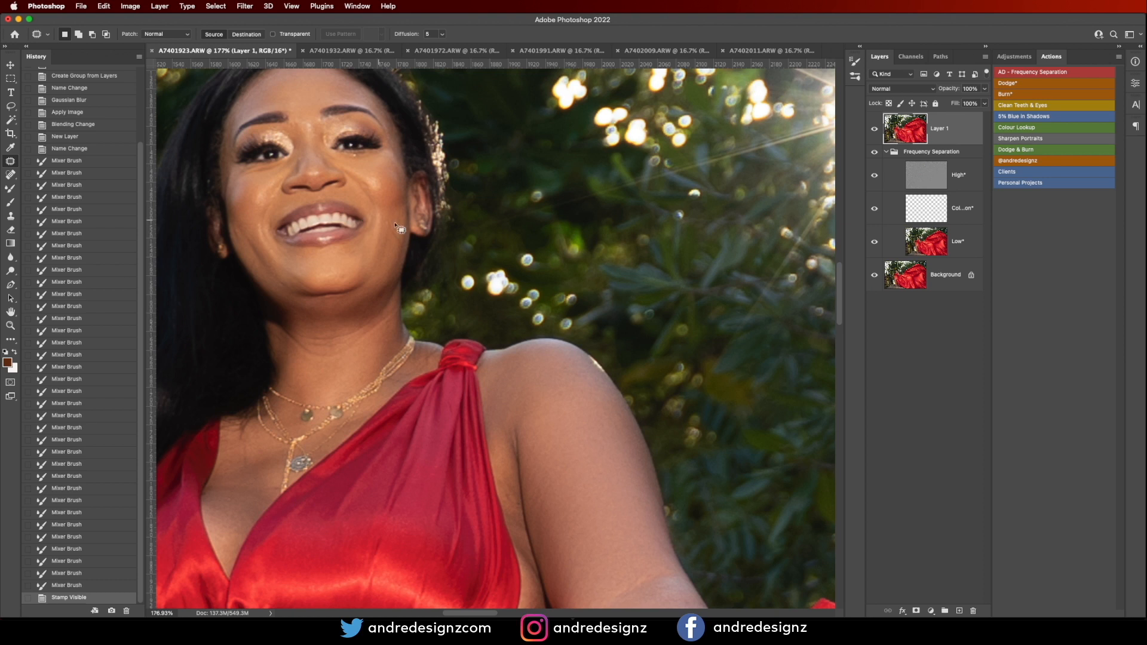
mouse_move(389, 220)
left_mouse_down()
mouse_move(403, 244)
mouse_move(402, 229)
left_mouse_up()
left_click_drag(400, 239, 386, 257)
key("super+d")
mouse_move(400, 214)
left_mouse_down()
mouse_move(388, 234)
mouse_move(389, 218)
left_mouse_up()
key("super+d")
left_click_drag(388, 227, 391, 214)
key("super+d")
Step: Patch the blemishes below the woman's lips and along her chin on Layer 1
left_click_drag(350, 252, 349, 252)
left_click_drag(350, 255, 349, 265)
mouse_move(346, 267)
left_mouse_down()
mouse_move(339, 282)
mouse_move(347, 267)
left_mouse_up()
left_click_drag(344, 275, 360, 260)
key("super+d")
mouse_move(335, 300)
left_mouse_down()
mouse_move(324, 305)
mouse_move(338, 299)
left_mouse_up()
mouse_move(335, 301)
left_mouse_down()
mouse_move(337, 315)
mouse_move(306, 304)
mouse_move(328, 299)
left_mouse_up()
key("super+d")
mouse_move(320, 302)
left_mouse_down()
mouse_move(333, 312)
mouse_move(344, 298)
left_mouse_up()
mouse_move(339, 301)
left_mouse_down()
mouse_move(357, 297)
mouse_move(325, 302)
left_mouse_up()
key("super+d")
left_click_drag(326, 304, 331, 320)
key("super+d")
Step: Patch the uneven spots along the woman's jawline and on her opposite cheek
mouse_move(389, 287)
left_mouse_down()
mouse_move(371, 301)
mouse_move(389, 289)
left_mouse_up()
mouse_move(380, 297)
left_mouse_down()
mouse_move(373, 322)
mouse_move(369, 306)
mouse_move(388, 291)
left_mouse_up()
key("super+d")
mouse_move(381, 302)
left_mouse_down()
mouse_move(365, 325)
mouse_move(387, 294)
left_mouse_up()
key("super+d")
left_click_drag(384, 302, 360, 322)
key("super+d")
mouse_move(238, 225)
left_mouse_down()
mouse_move(231, 234)
mouse_move(285, 288)
mouse_move(261, 270)
left_mouse_up()
key("super+d")
key("super+d")
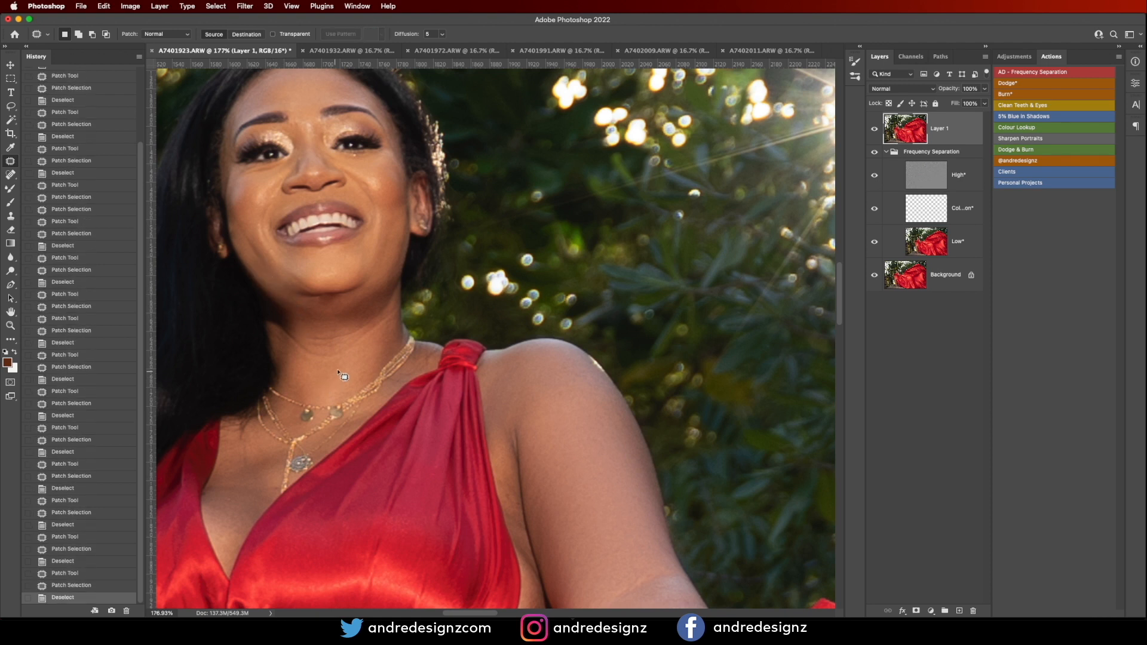
Step: Patch the remaining marks on the woman's neck, cheek and upper body on Layer 1
mouse_move(310, 351)
left_mouse_down()
mouse_move(305, 362)
mouse_move(316, 353)
left_mouse_up()
mouse_move(314, 362)
left_mouse_down()
mouse_move(325, 369)
mouse_move(341, 344)
mouse_move(358, 366)
left_mouse_up()
key("super+d")
key("super+d")
scroll(366, 228, "up", 2)
mouse_move(376, 225)
left_mouse_down()
mouse_move(369, 236)
mouse_move(387, 234)
left_mouse_up()
key("super+d")
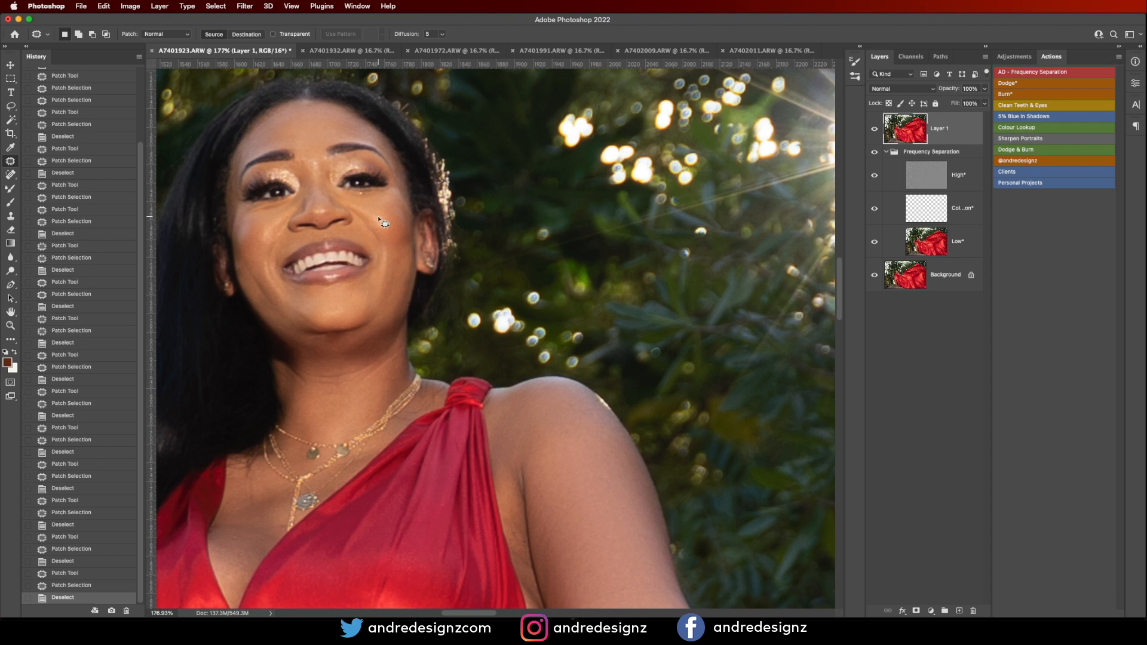
scroll(376, 333, "down", 10)
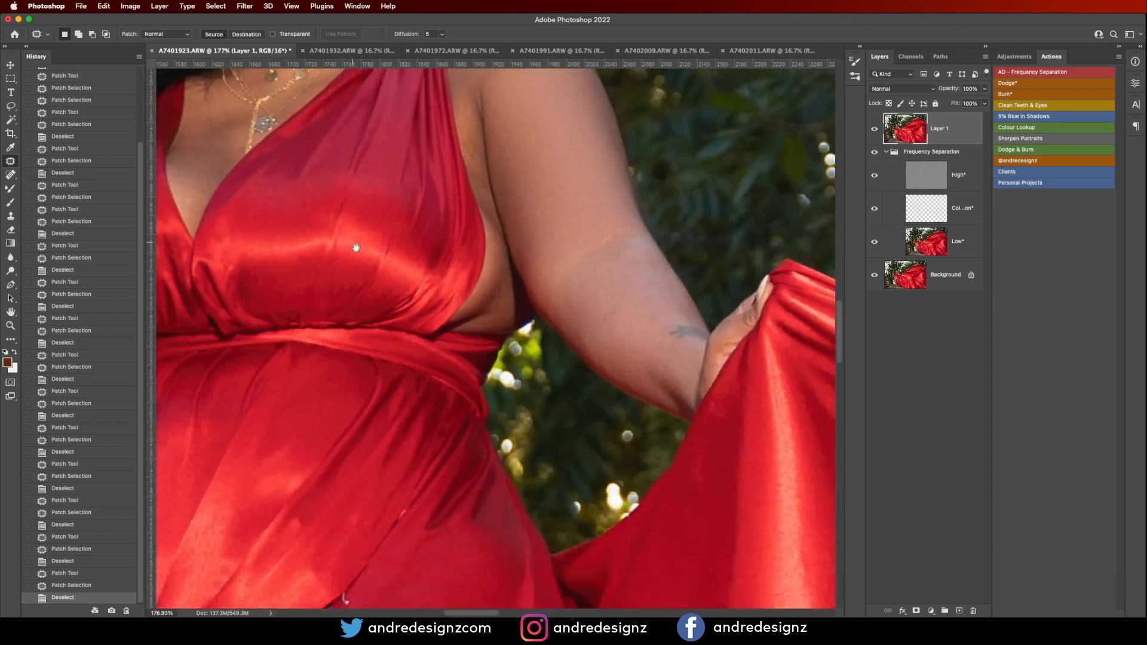
left_click_drag(450, 115, 455, 103)
key("super+d")
Step: Duplicate Layer 1 and apply the Warm Tone user preset to the copy with the Camera Raw filter
key("super+0")
scroll(482, 155, "down", 5)
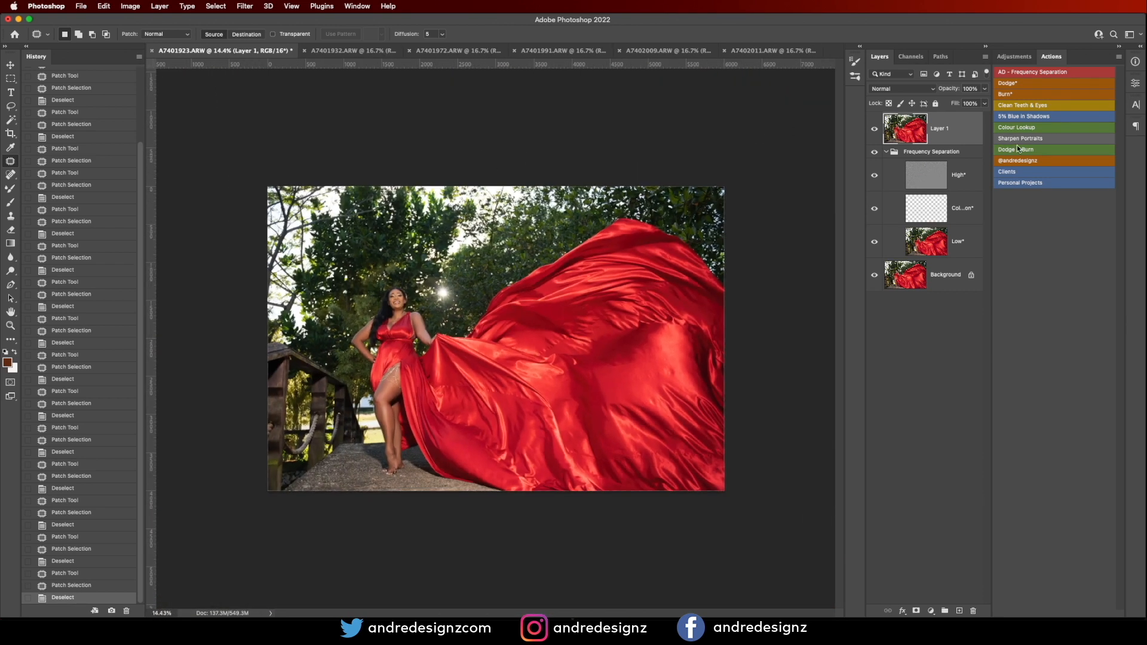
key("super+j")
key("shift+super+a")
left_click(1068, 134)
left_click(1129, 132)
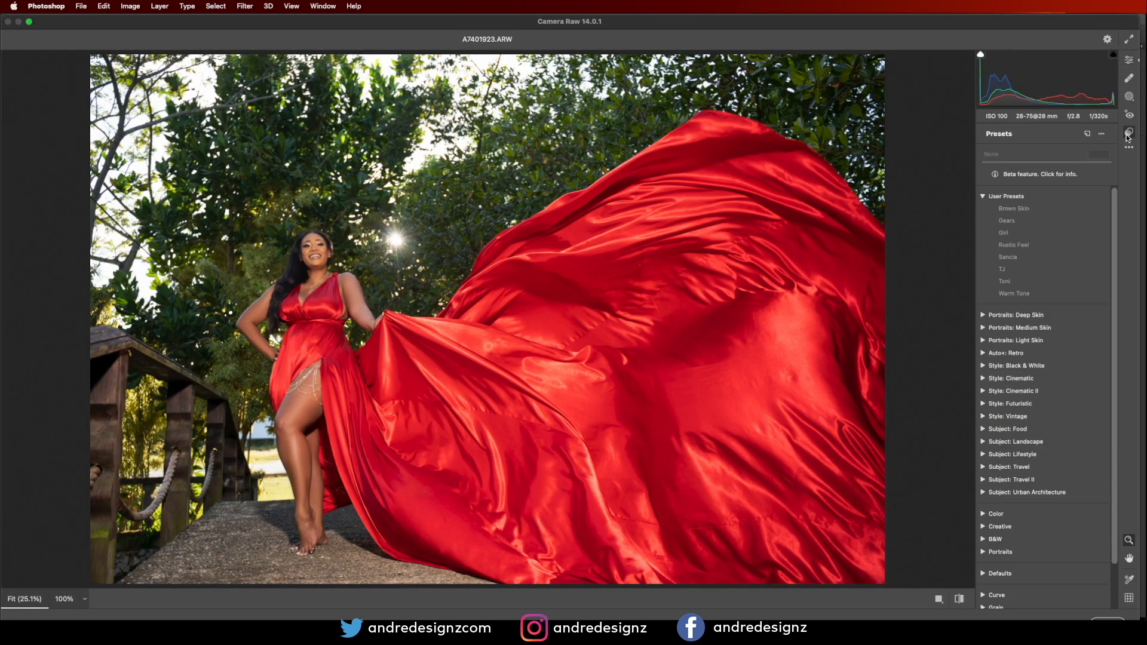
left_click(1025, 294)
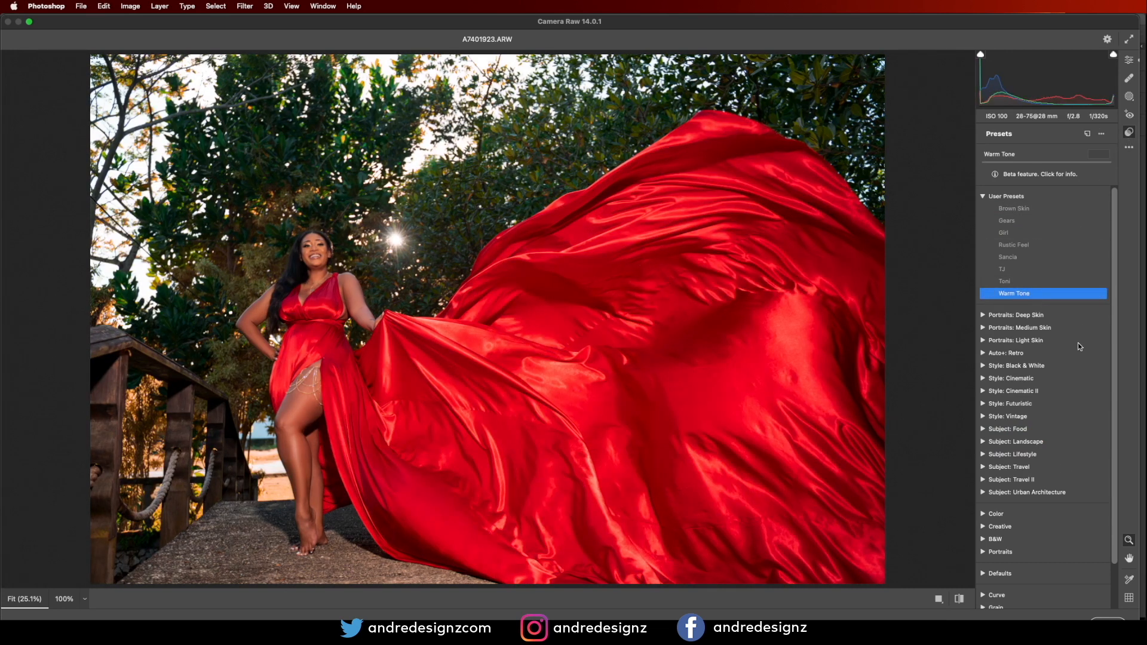
left_click(1102, 615)
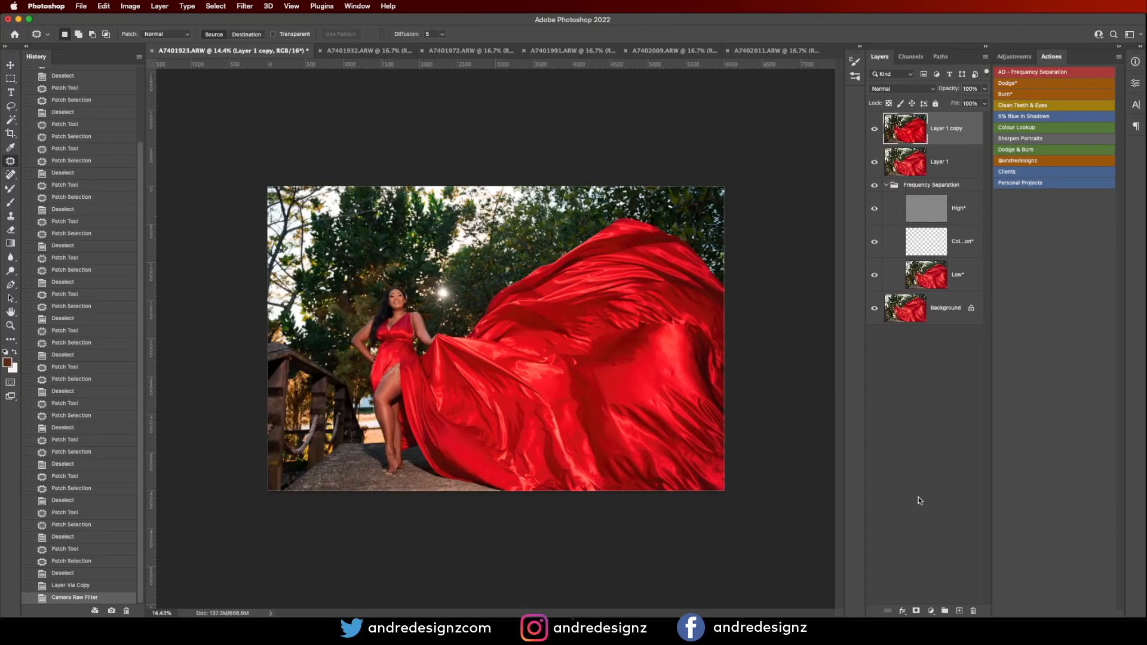
left_click(1016, 161)
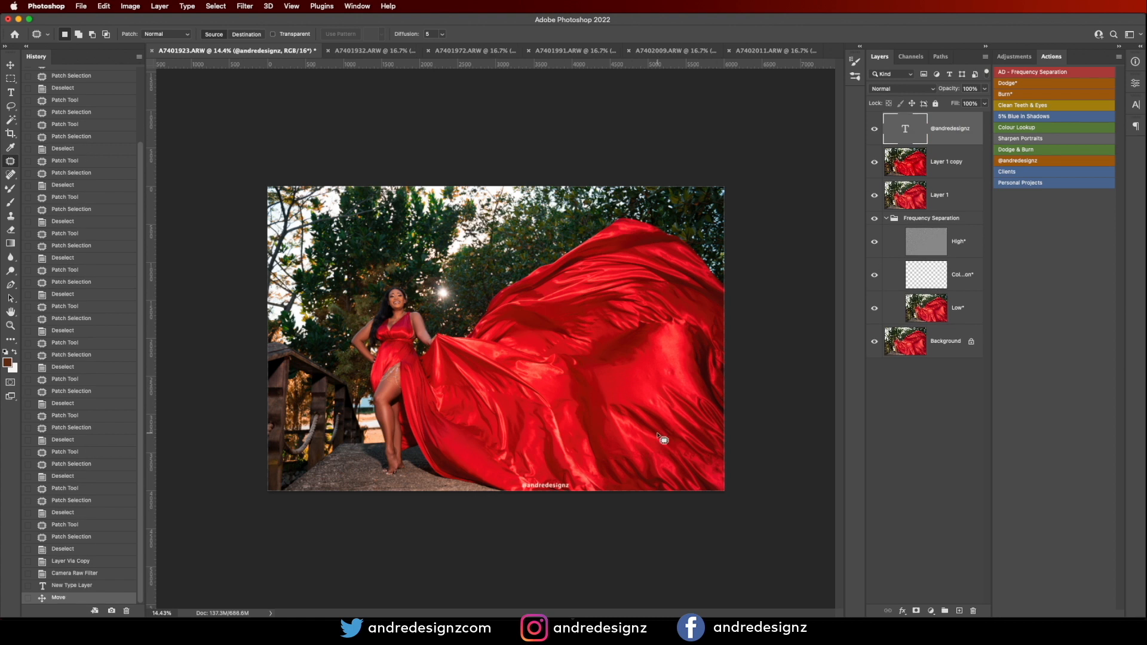
left_click_drag(554, 486, 311, 482)
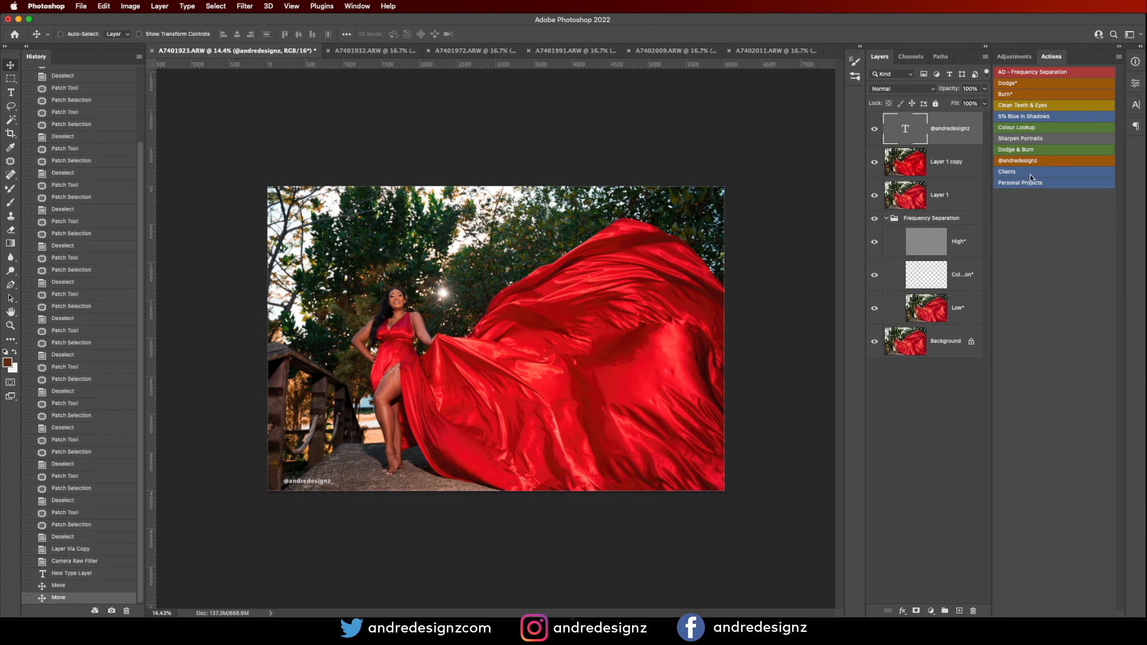
left_click(874, 130)
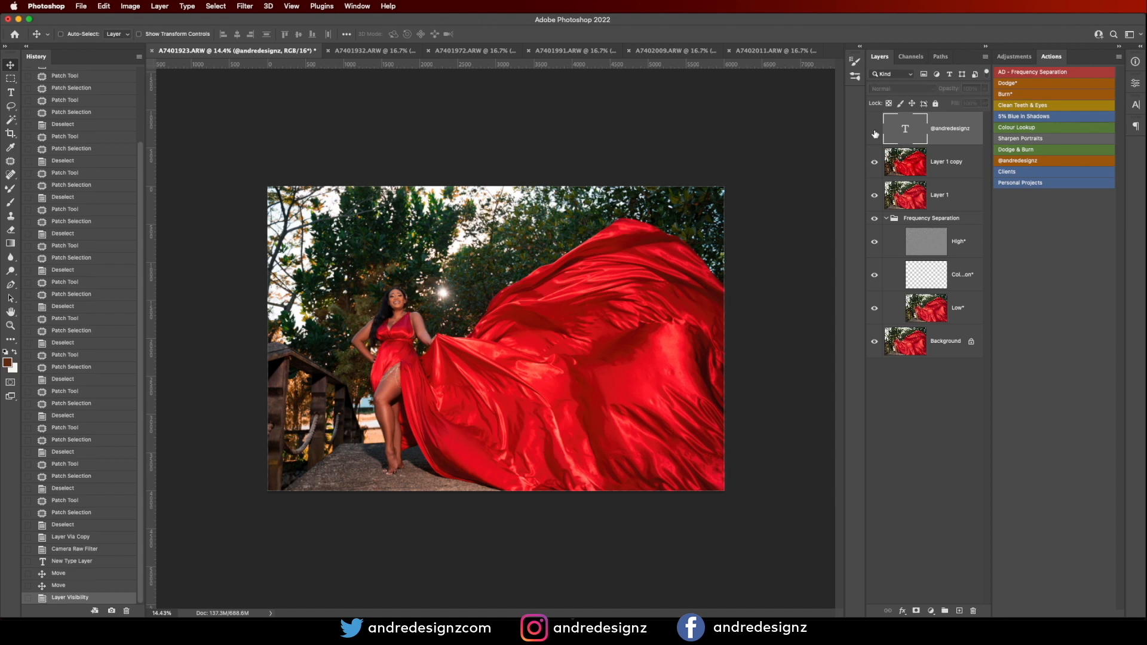
key("super+s")
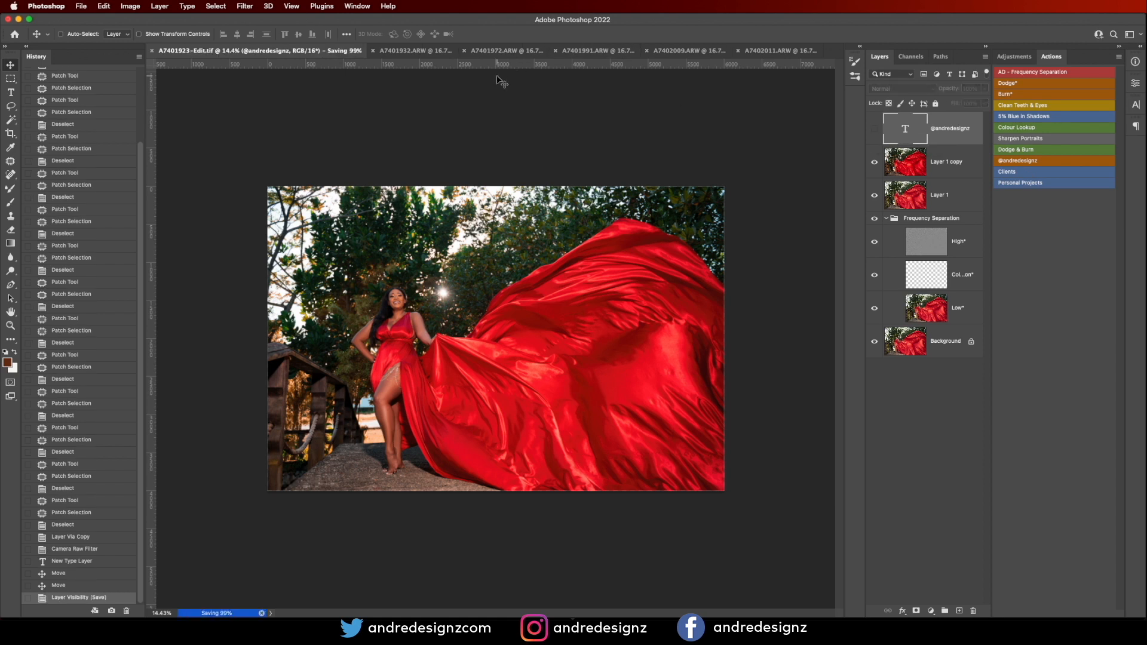
Step: Look through the remaining unedited couple photos, from A7401932 to A7402011, to choose which one to retouch
left_click(411, 53)
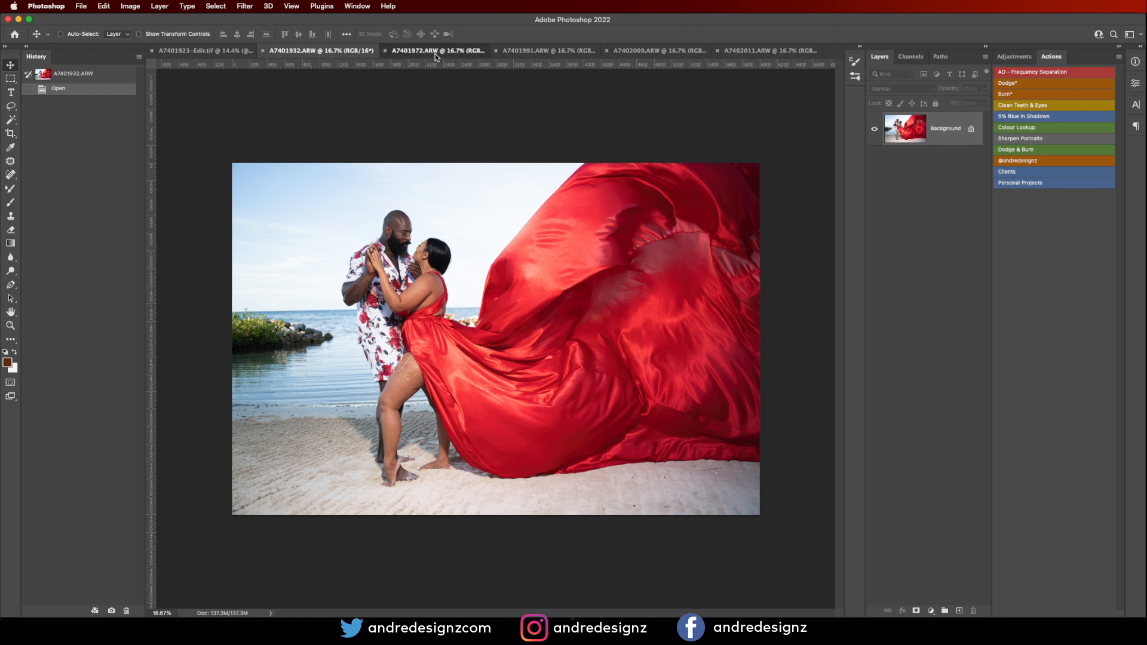
left_click(436, 54)
left_click(522, 54)
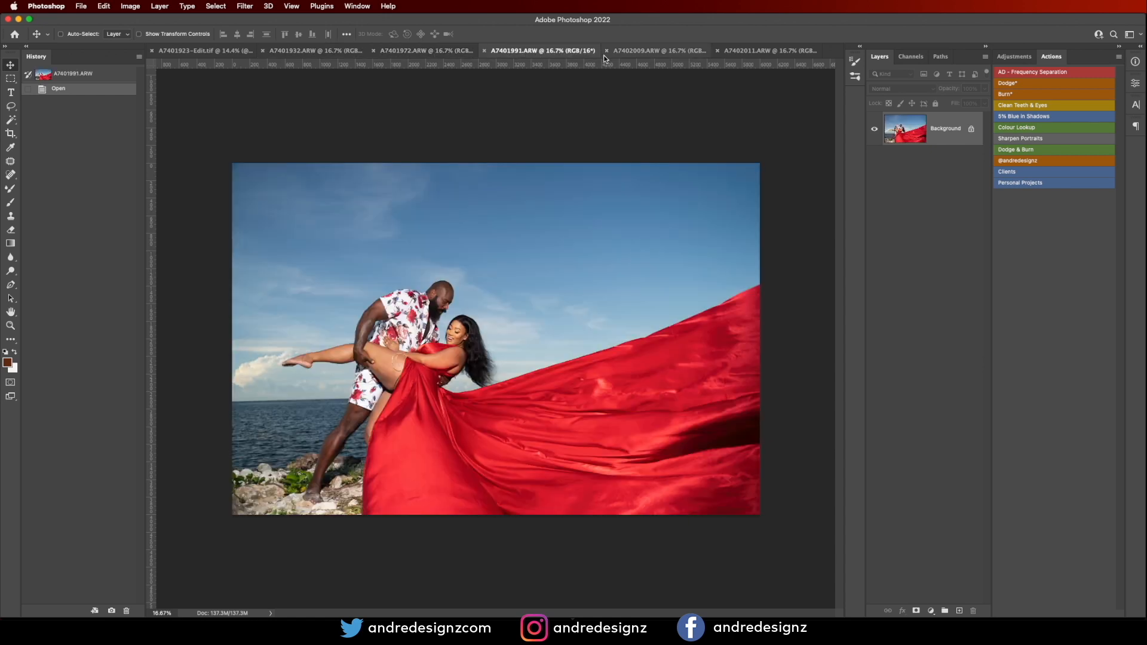
left_click(622, 52)
left_click(785, 50)
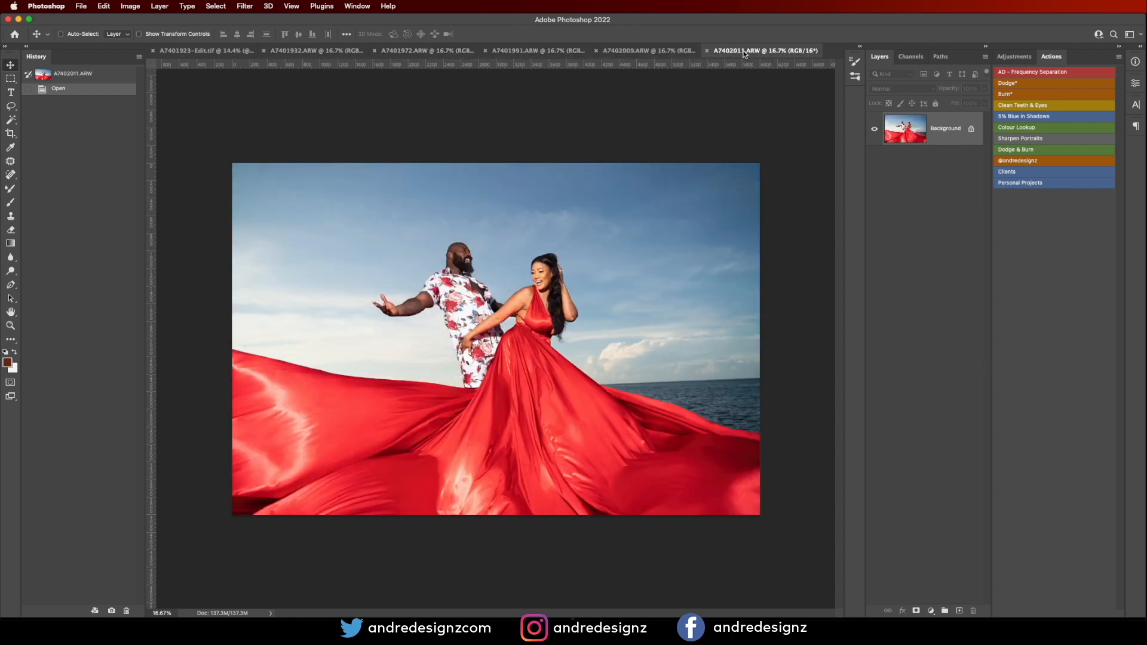
left_click(415, 54)
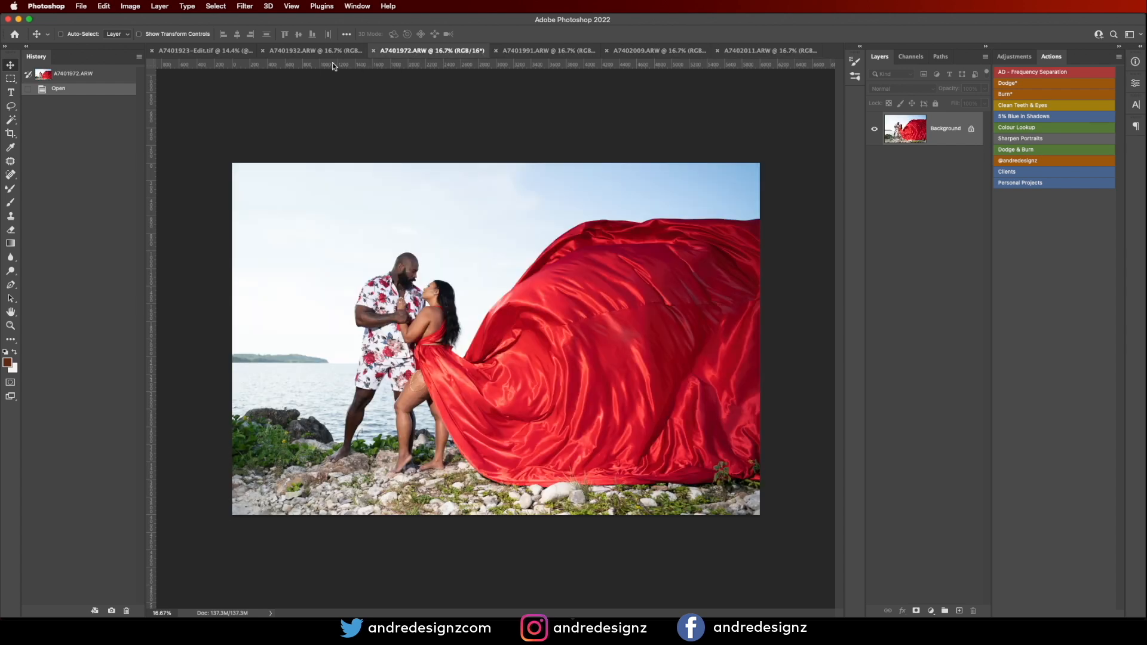
left_click(326, 52)
Step: Run the AD - Frequency Separation action on A7401972 with a Gaussian Blur radius of 3 pixels
left_click(419, 52)
left_click(1027, 73)
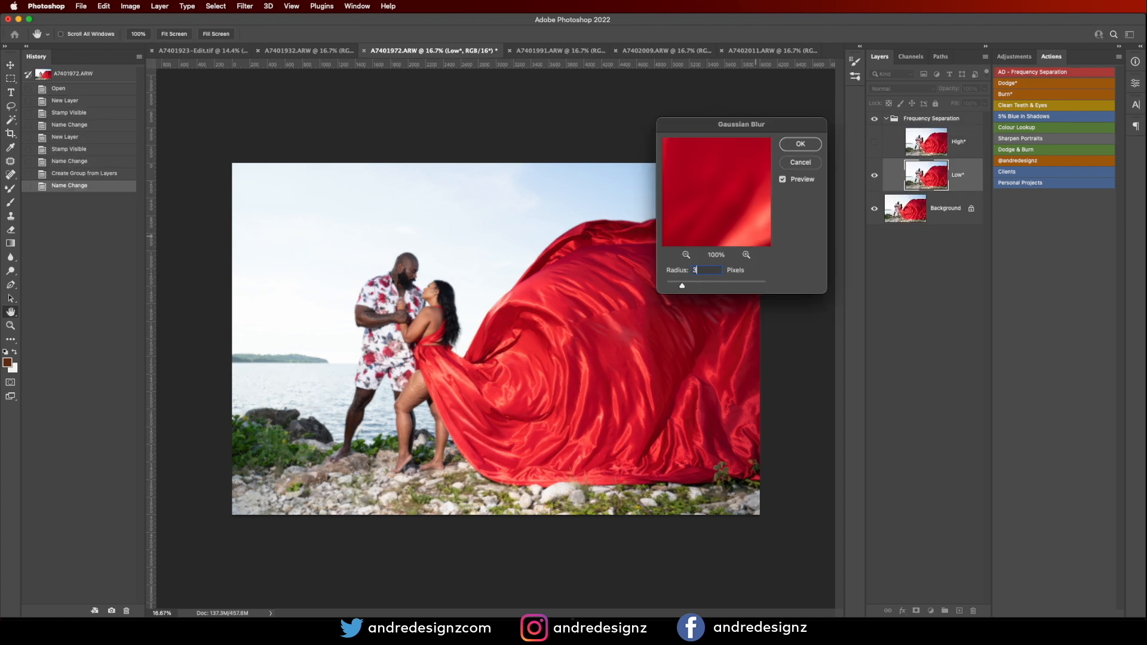
key("Return")
scroll(472, 398, "up", 8)
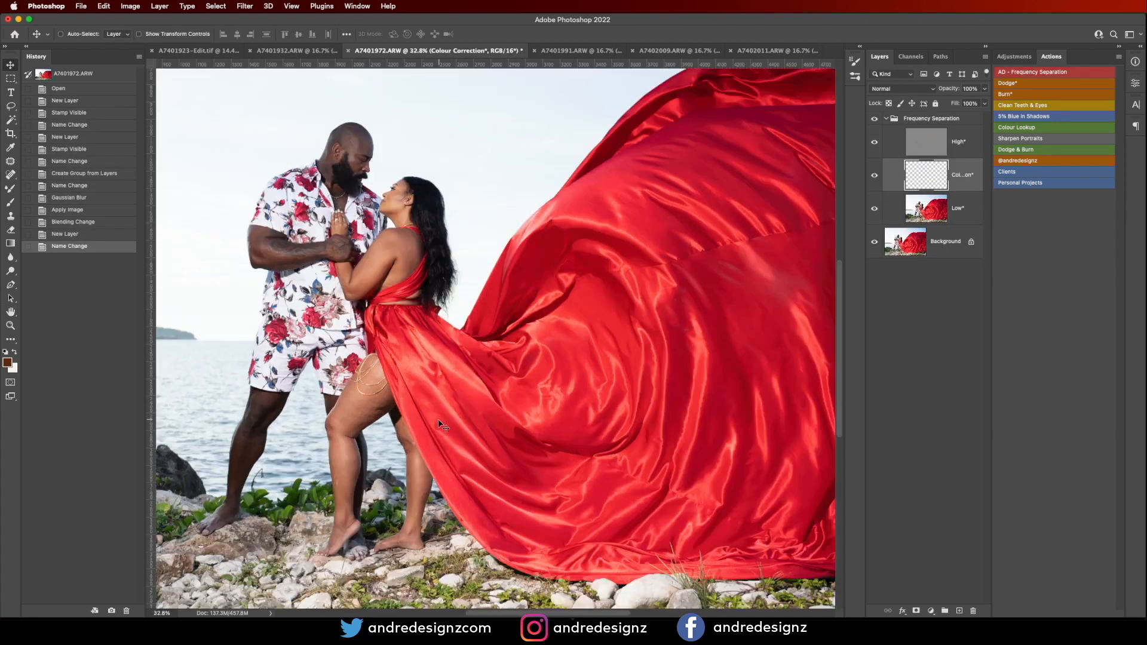
Step: Smooth the skin of the woman's thighs and lower legs with the Mixer Brush on the Low* layer
left_click_drag(436, 436, 471, 410)
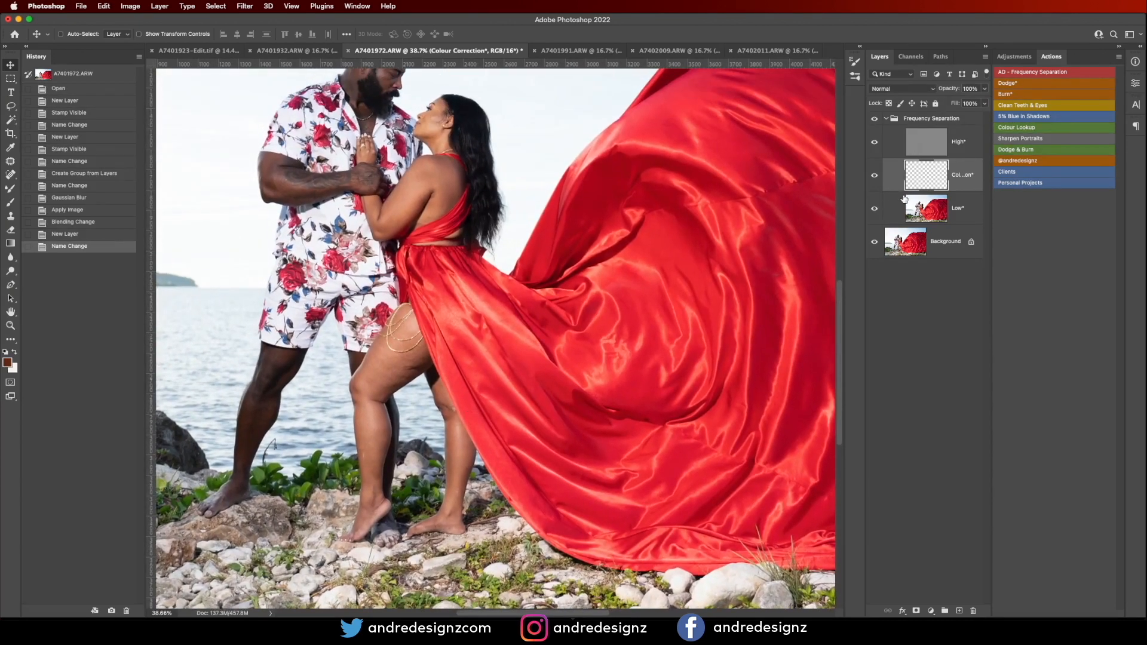
left_click(966, 214)
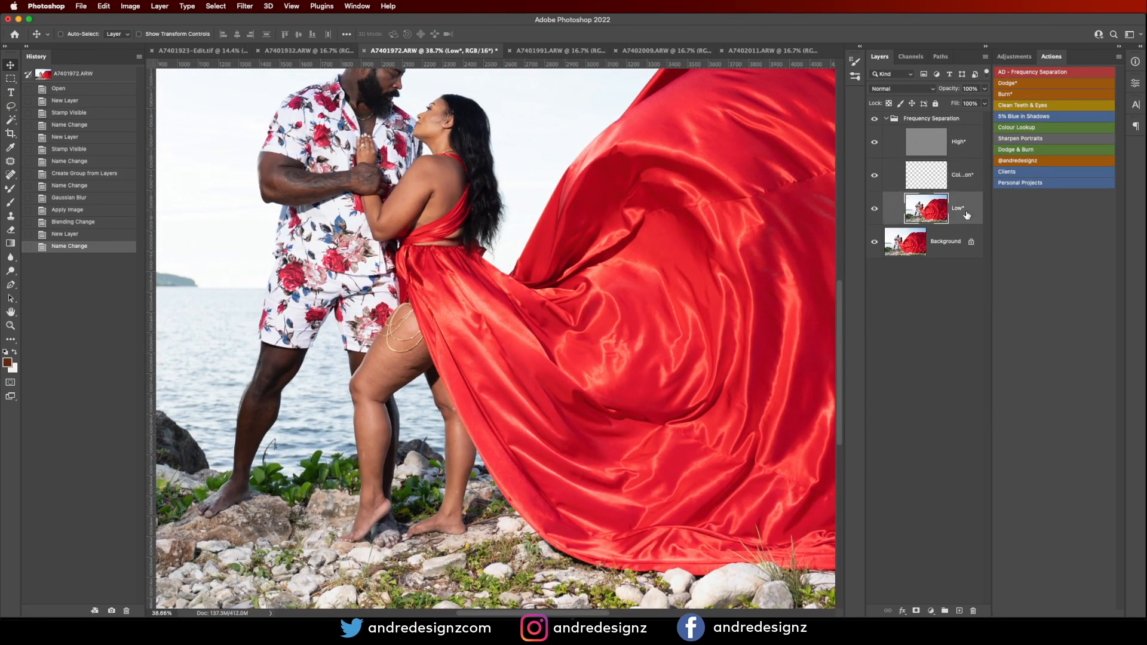
key("b")
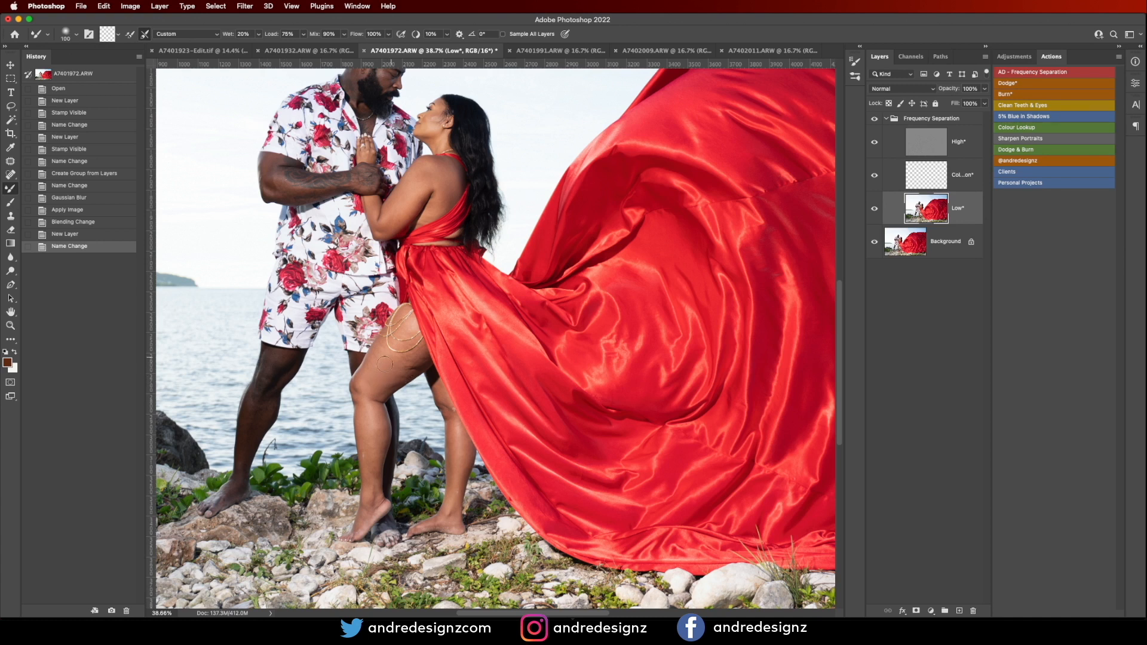
mouse_move(376, 361)
left_mouse_down()
mouse_move(408, 365)
mouse_move(388, 384)
mouse_move(417, 360)
mouse_move(366, 386)
mouse_move(365, 423)
left_mouse_up()
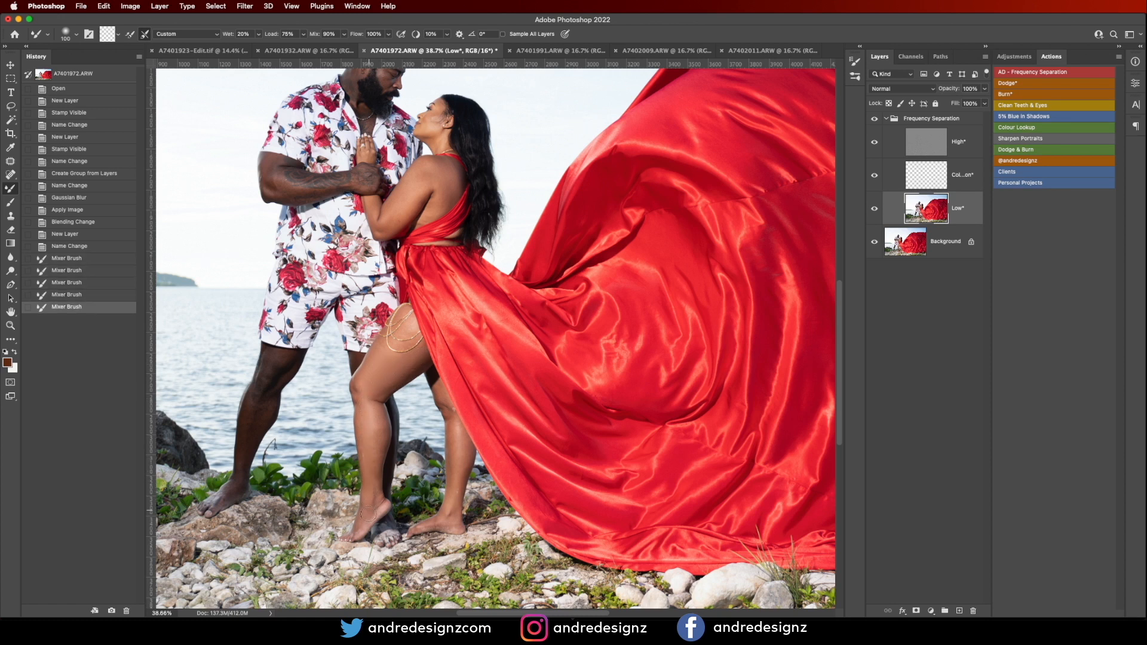
left_click_drag(372, 466, 373, 469)
left_click_drag(381, 445, 381, 459)
key("[")
mouse_move(400, 381)
left_mouse_down()
mouse_move(408, 327)
mouse_move(411, 343)
mouse_move(394, 349)
mouse_move(389, 331)
mouse_move(408, 360)
mouse_move(382, 354)
mouse_move(373, 380)
mouse_move(420, 360)
mouse_move(404, 375)
mouse_move(417, 363)
mouse_move(436, 415)
left_mouse_up()
key("[")
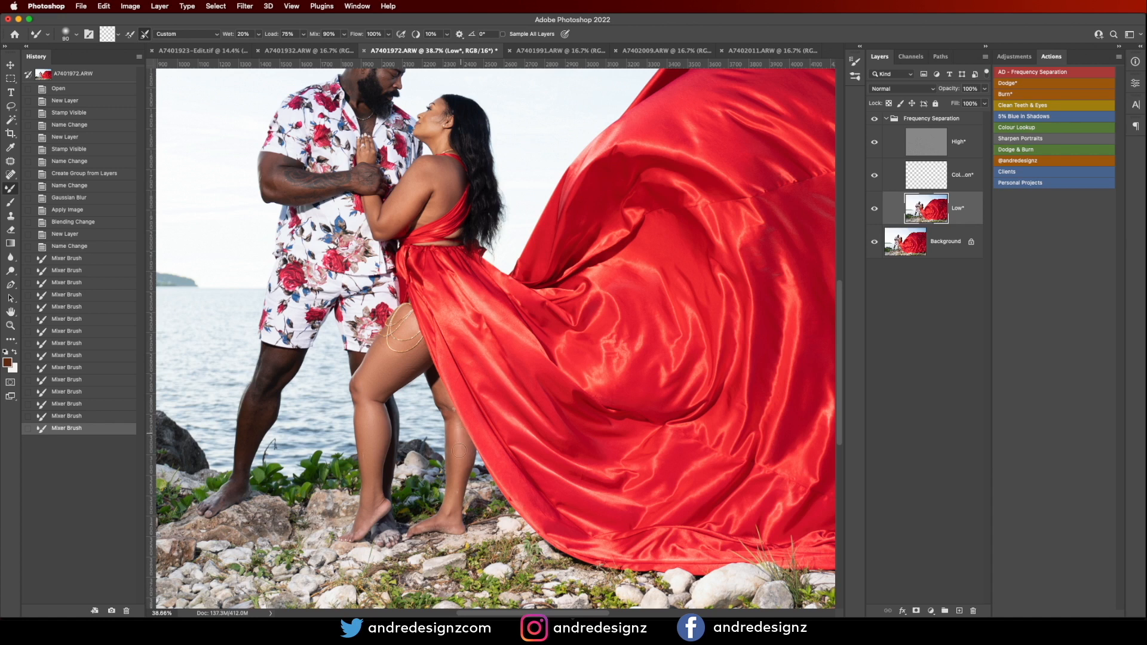
mouse_move(456, 496)
left_mouse_down()
mouse_move(445, 418)
mouse_move(392, 429)
left_mouse_up()
mouse_move(413, 365)
left_mouse_down()
mouse_move(403, 375)
mouse_move(412, 326)
left_mouse_up()
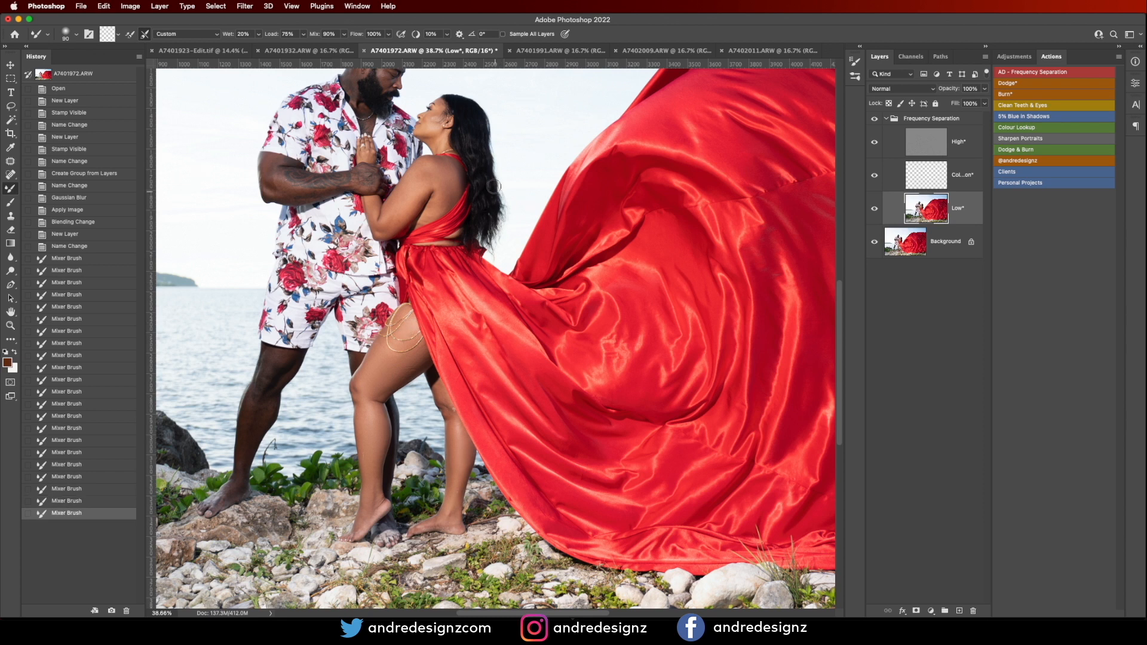
Step: Blend the skin tones of the woman's arm, shoulder and upper back with a smaller Mixer Brush, undoing one stray stroke
mouse_move(432, 169)
left_mouse_down()
mouse_move(423, 197)
mouse_move(382, 223)
left_mouse_up()
mouse_move(384, 225)
left_mouse_down()
mouse_move(370, 205)
mouse_move(381, 226)
left_mouse_up()
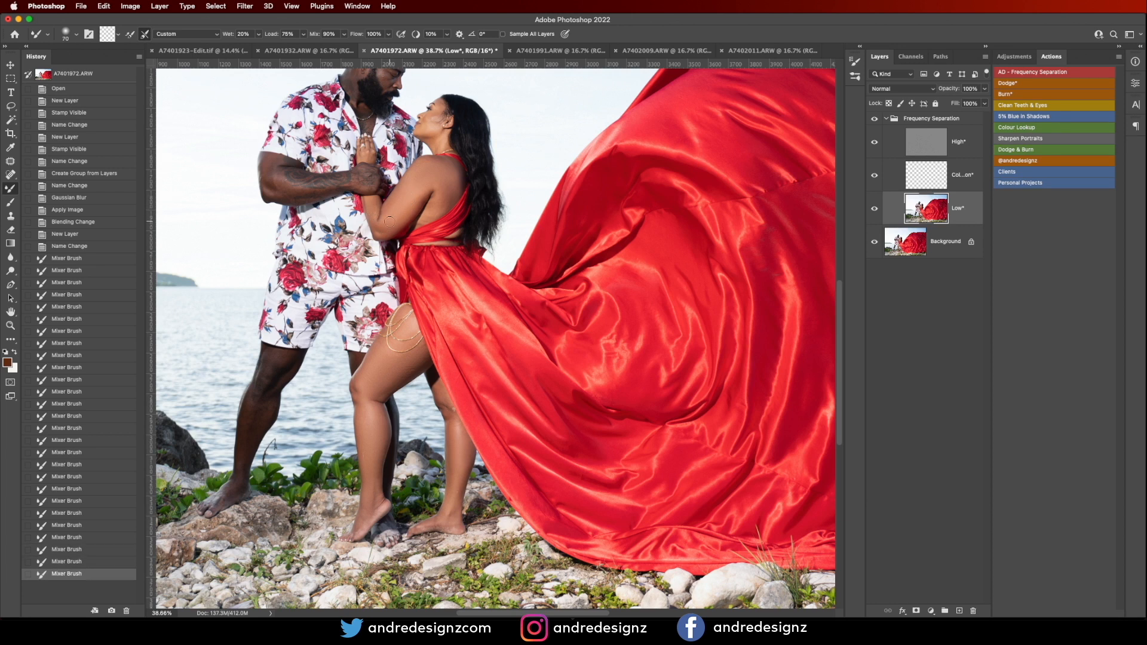
key("super+z")
left_click_drag(370, 215, 384, 225)
mouse_move(433, 187)
left_mouse_down()
mouse_move(429, 213)
mouse_move(445, 204)
mouse_move(434, 209)
left_mouse_up()
mouse_move(434, 209)
left_mouse_down()
mouse_move(437, 128)
mouse_move(428, 131)
mouse_move(437, 114)
mouse_move(427, 120)
mouse_move(436, 146)
left_mouse_up()
Step: Smooth the man's thigh and arm and touch up the woman's rear calf with the Mixer Brush
left_click_drag(277, 363, 287, 357)
left_click_drag(280, 183, 270, 164)
left_click_drag(277, 350, 280, 354)
left_click_drag(450, 457, 449, 464)
key("super+0")
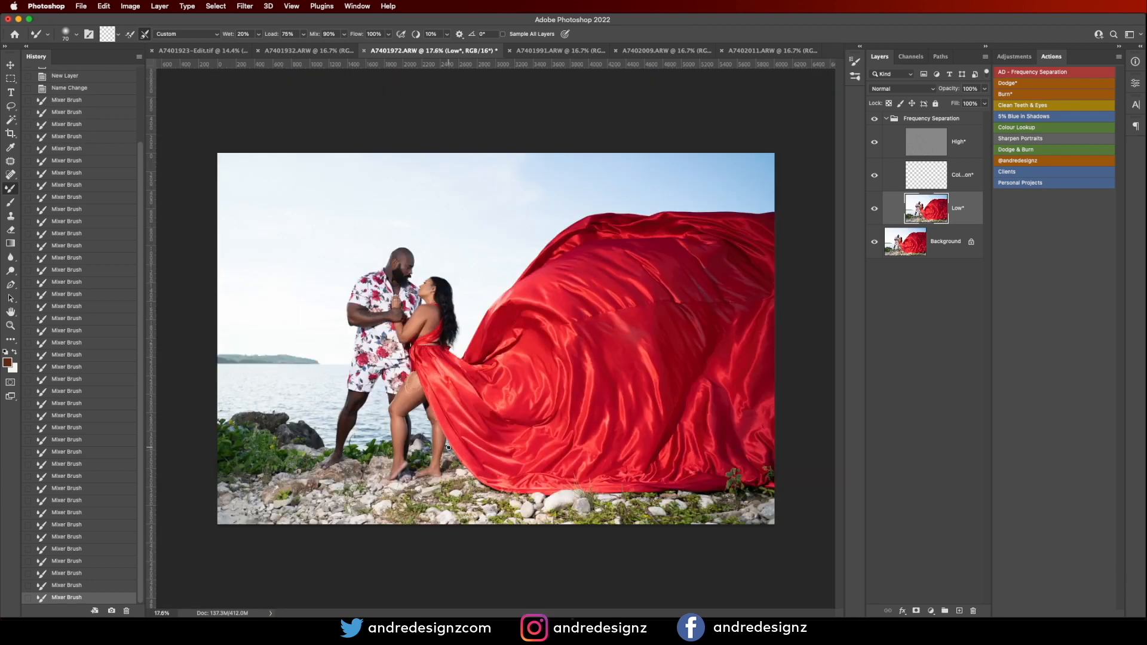
Step: Stamp all visible layers into a new layer above the Frequency Separation group and duplicate it
left_click(972, 117)
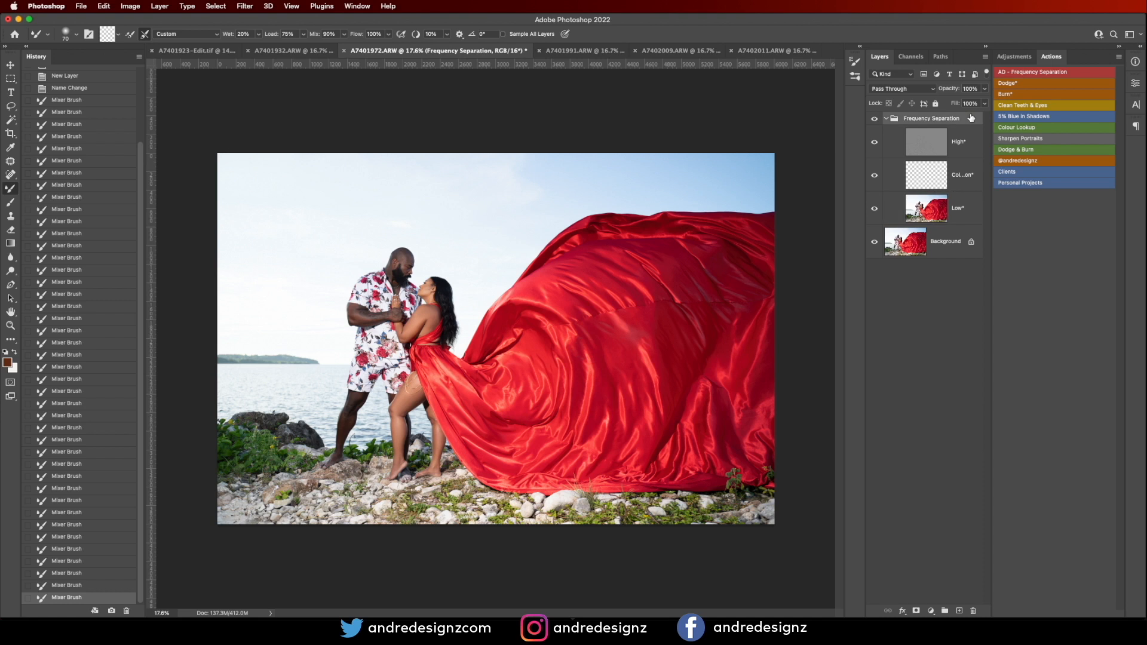
key("super+alt+shift+e")
key("super+j")
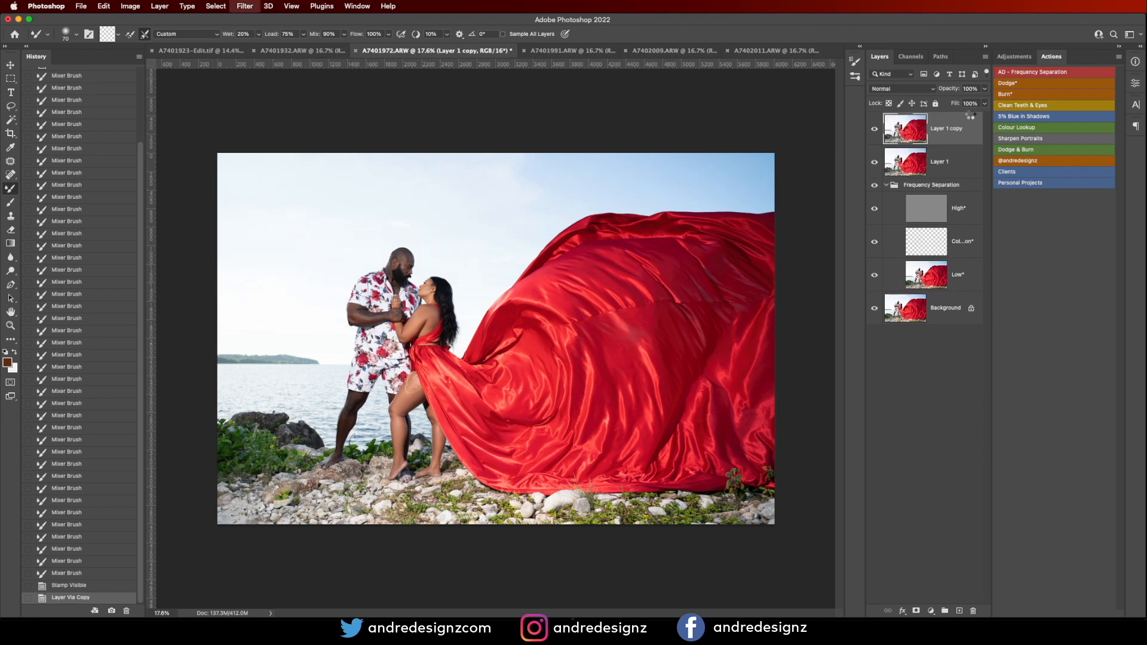
Step: Apply a Camera Raw filter to the stamped copy with Auto adjustments and the Warm Tone user preset
key("shift+super+a")
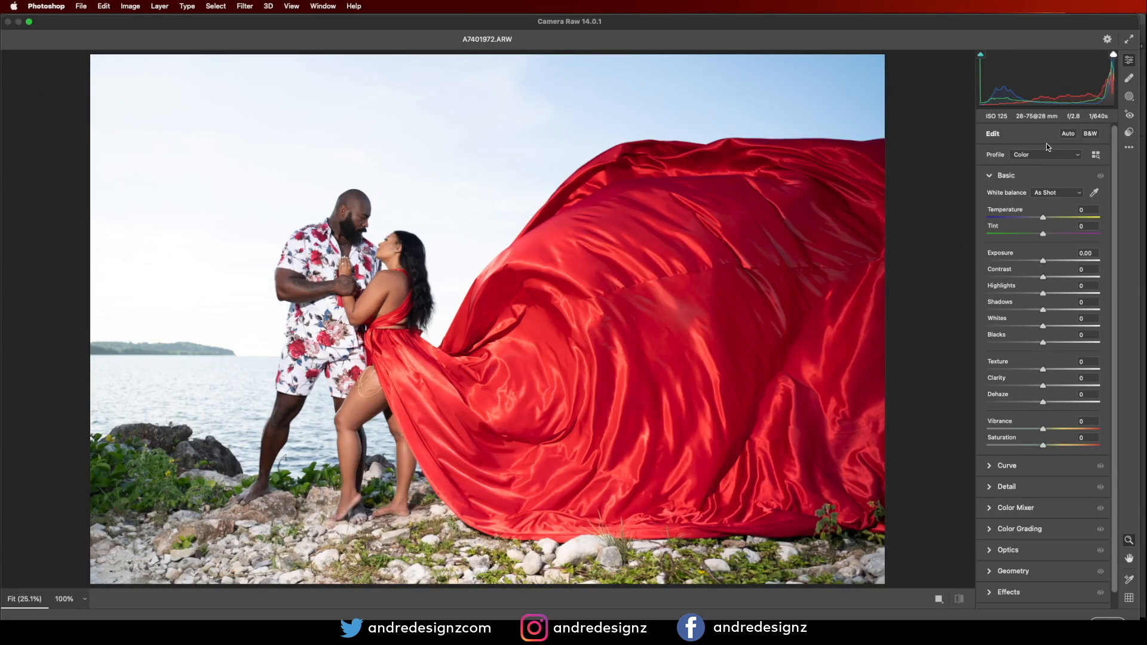
left_click(1067, 134)
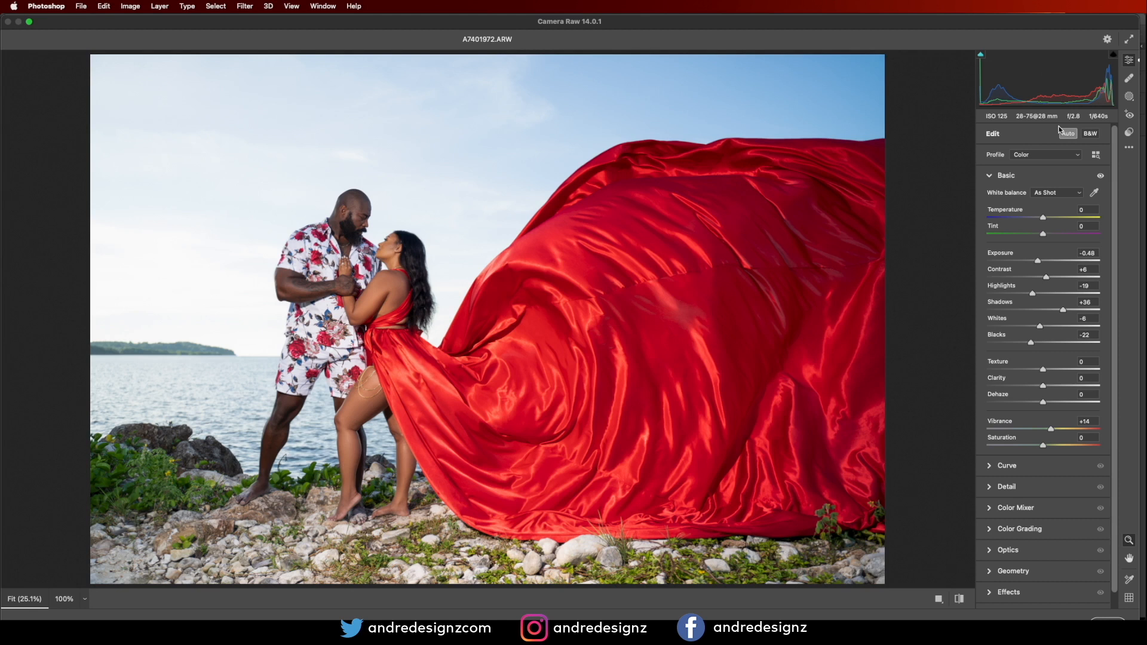
left_click(1128, 132)
left_click(1033, 294)
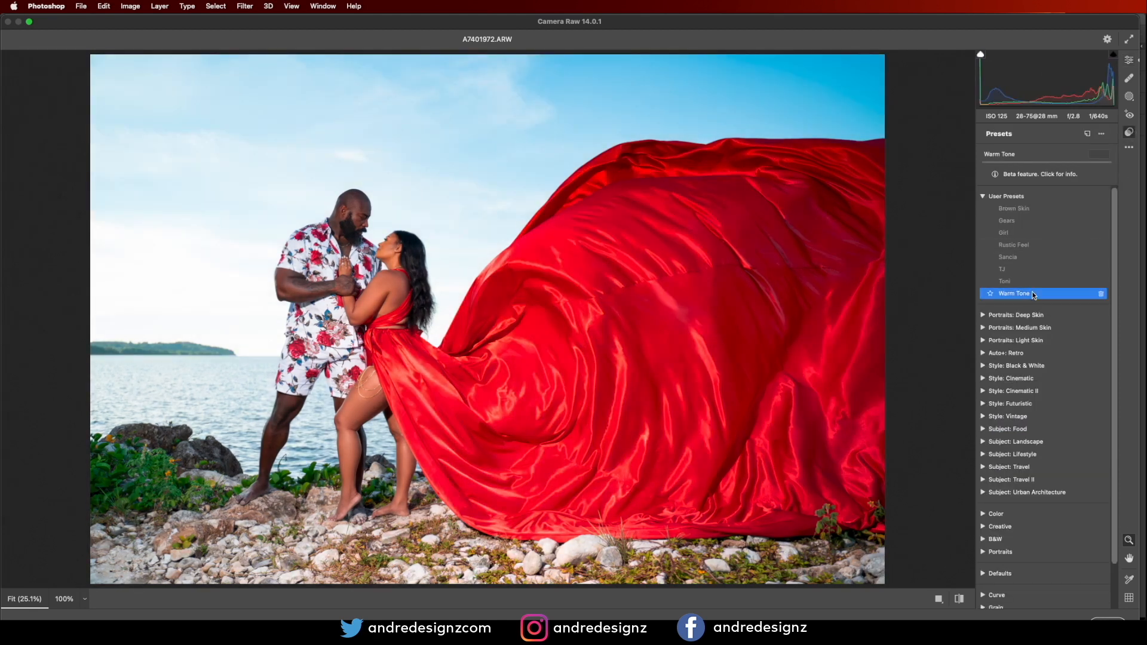
left_click(1106, 619)
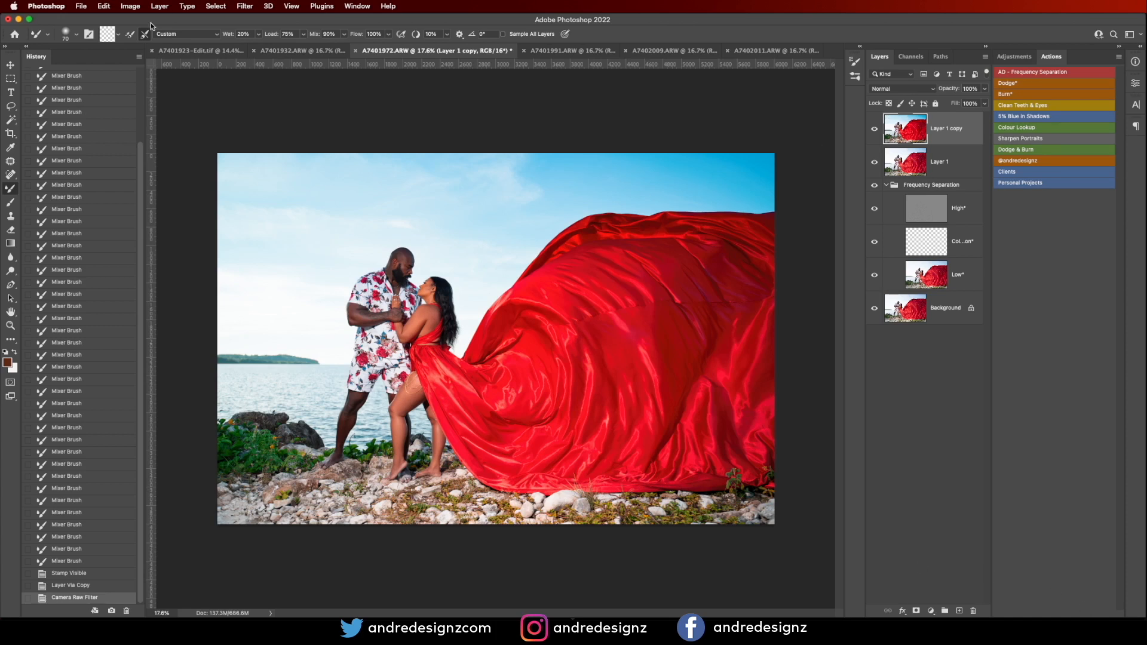
Step: Start a Sky Replacement on the warm-toned layer and choose the sky preset with rippled clouds fading from blue to white
left_click(105, 7)
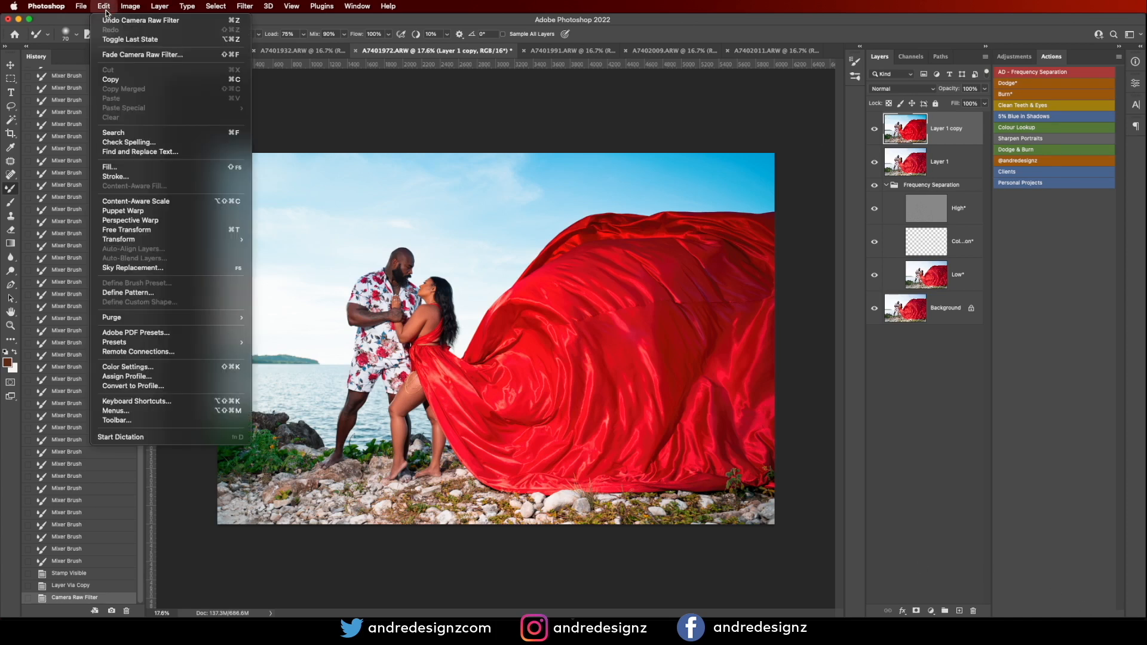
left_click(173, 269)
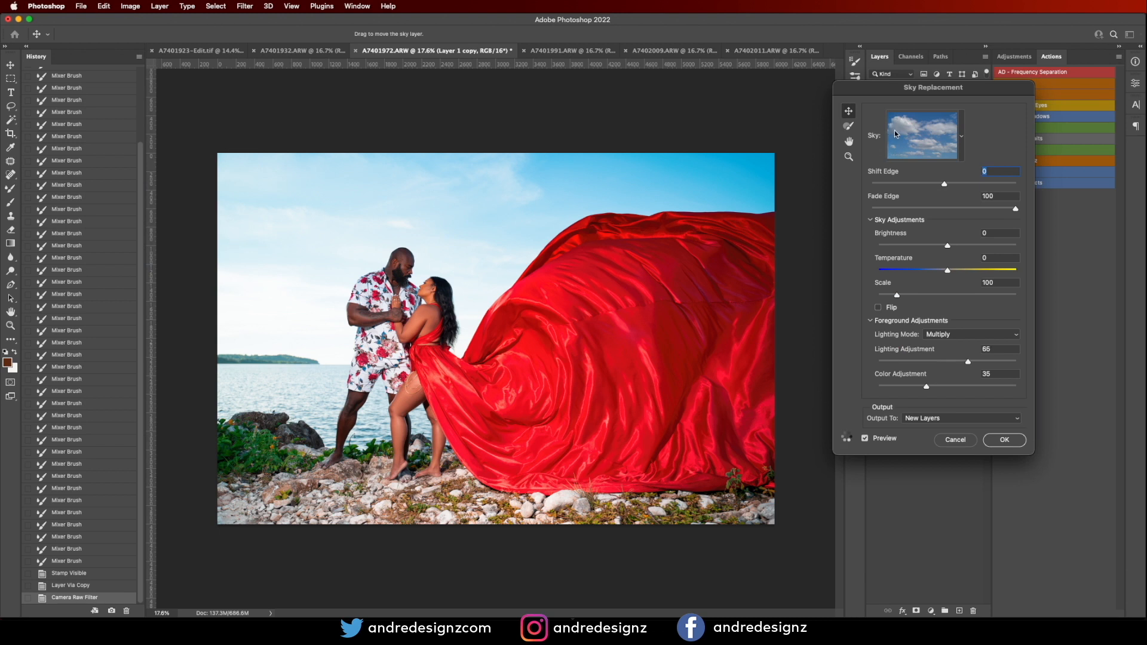
left_click(958, 137)
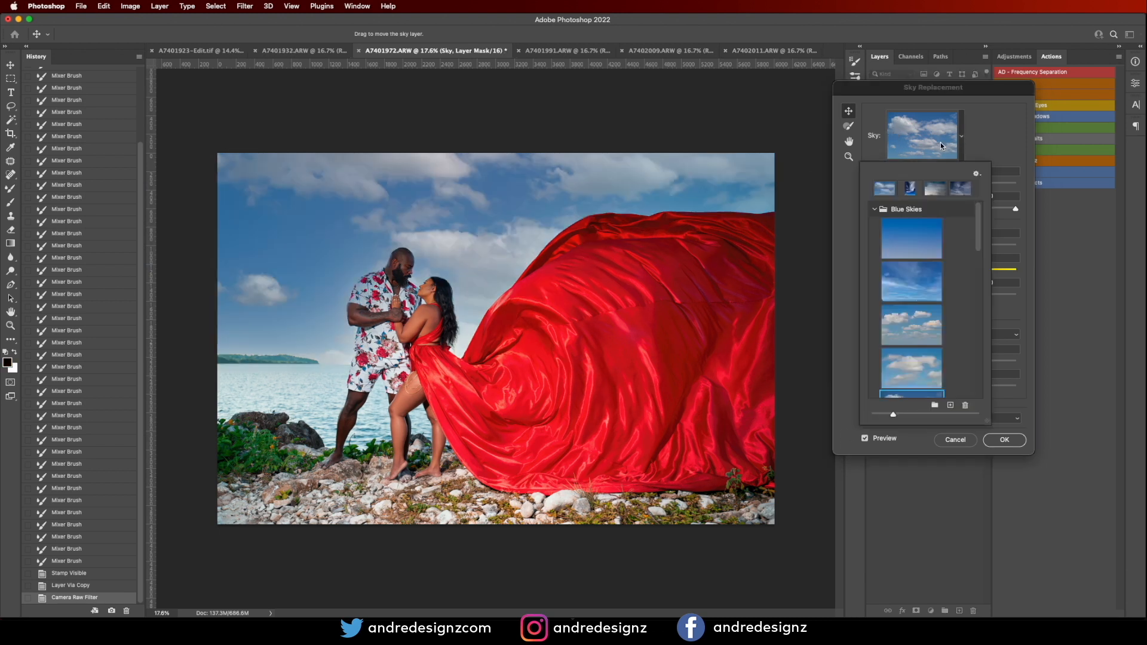
left_click(940, 190)
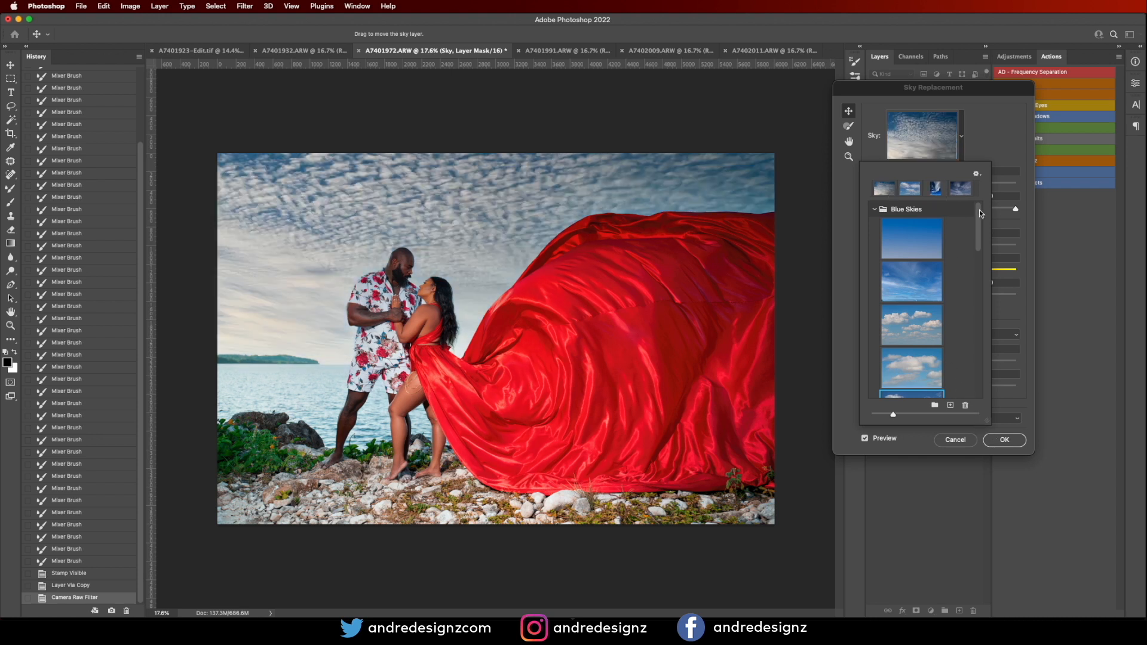
left_click(978, 174)
left_click(1008, 157)
left_click(1009, 144)
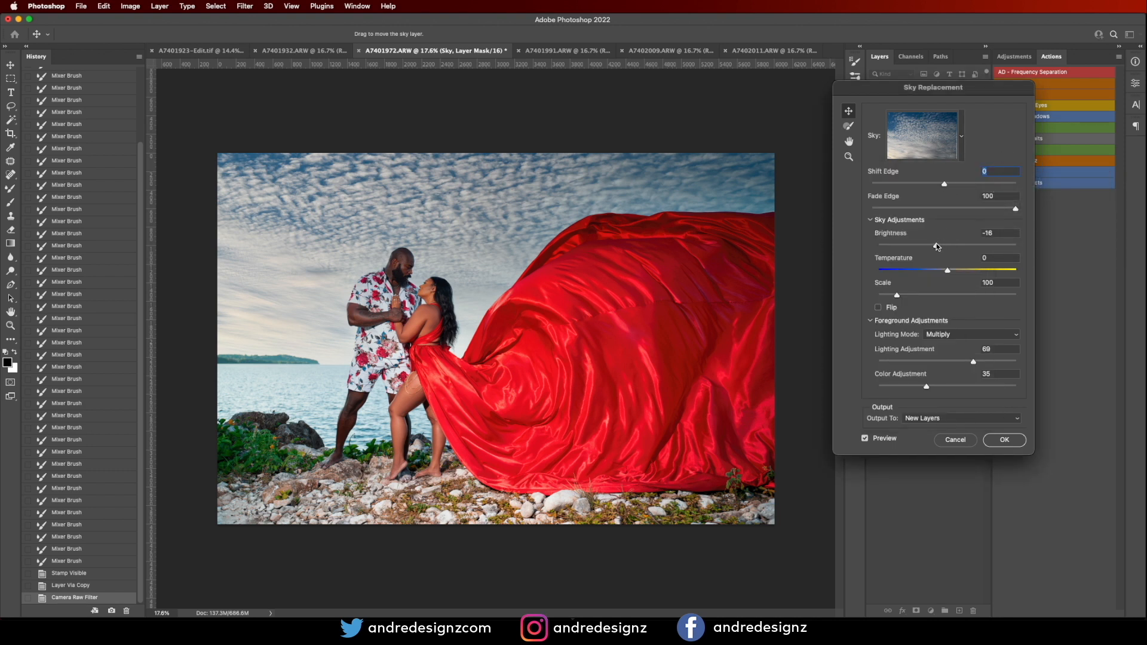
Step: Set the new sky's Brightness to 66 and Lighting Adjustment to 69, apply it, and compare against the original Background
mouse_move(925, 245)
left_mouse_down()
mouse_move(887, 246)
mouse_move(937, 250)
left_mouse_up()
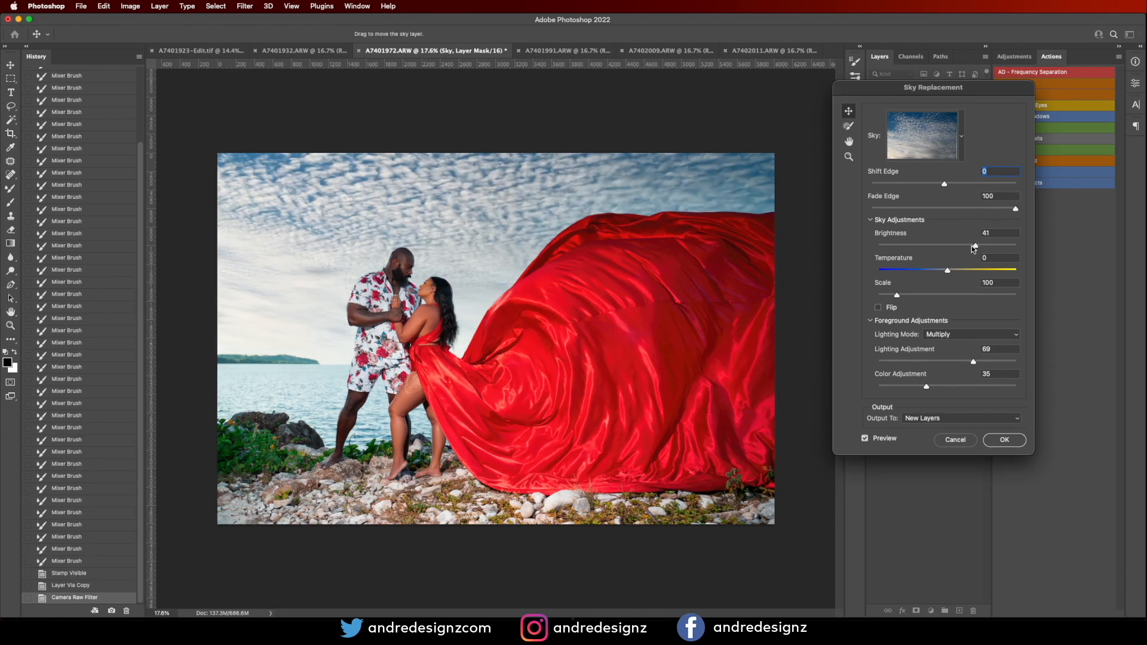
left_click_drag(985, 249, 992, 249)
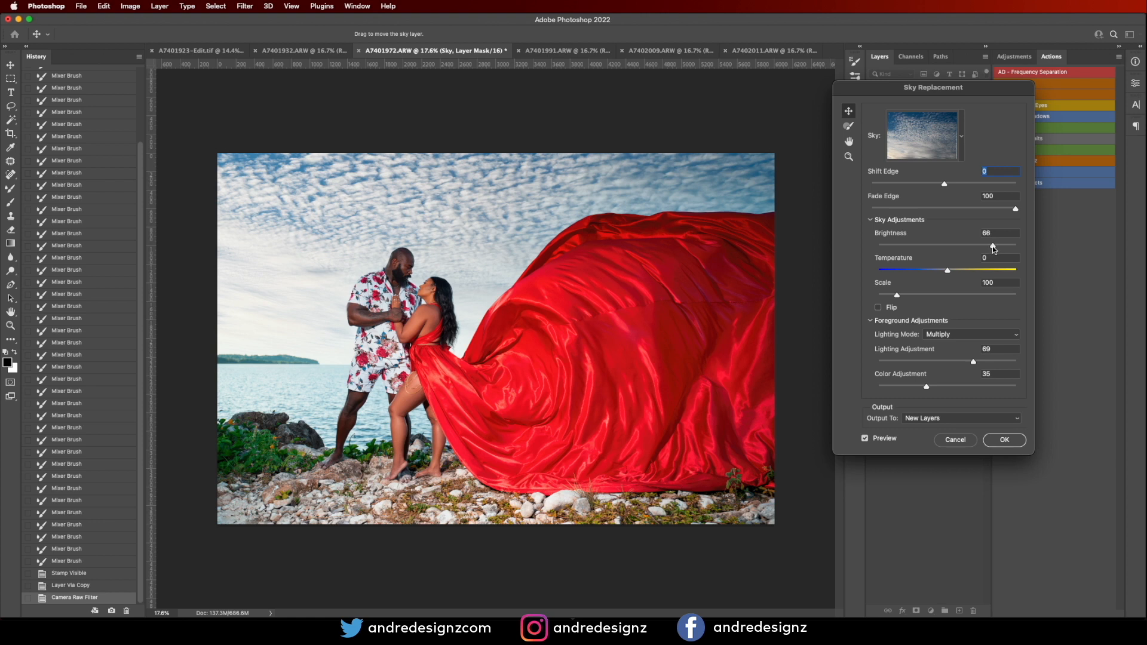
left_click(1004, 440)
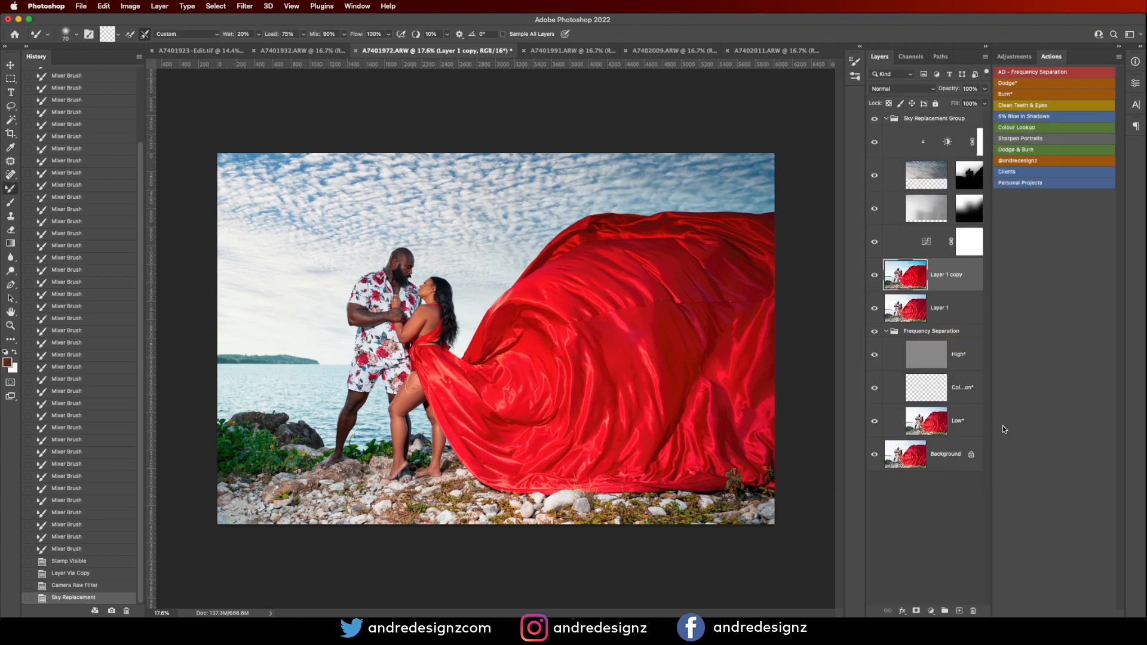
left_click(877, 455, "alt")
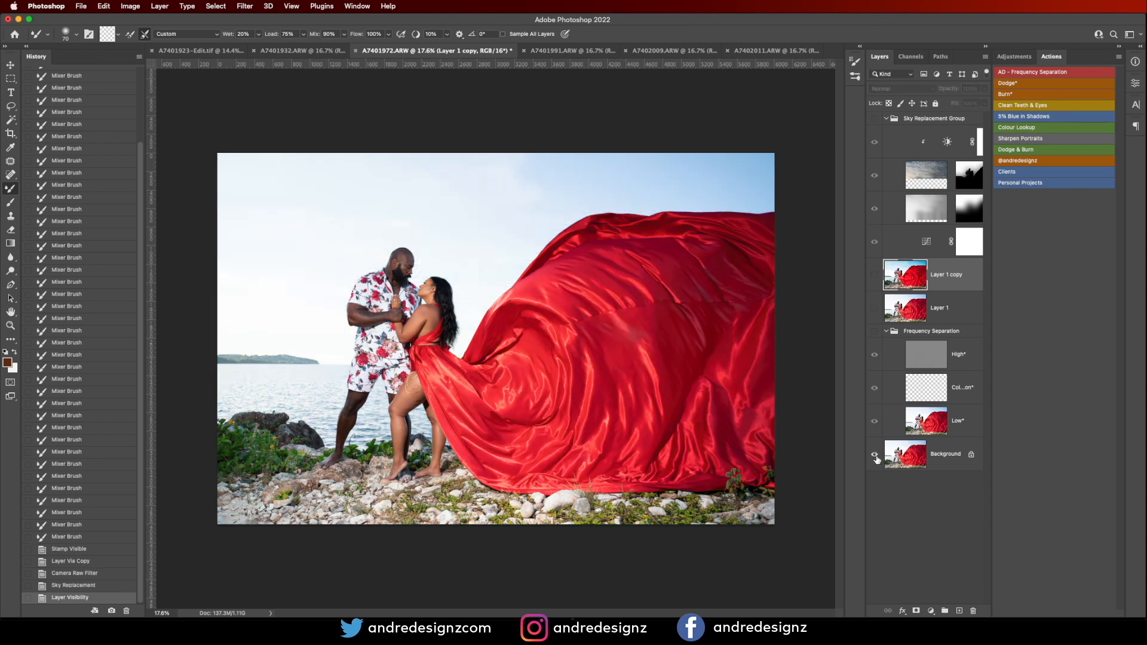
left_click(878, 458, "alt")
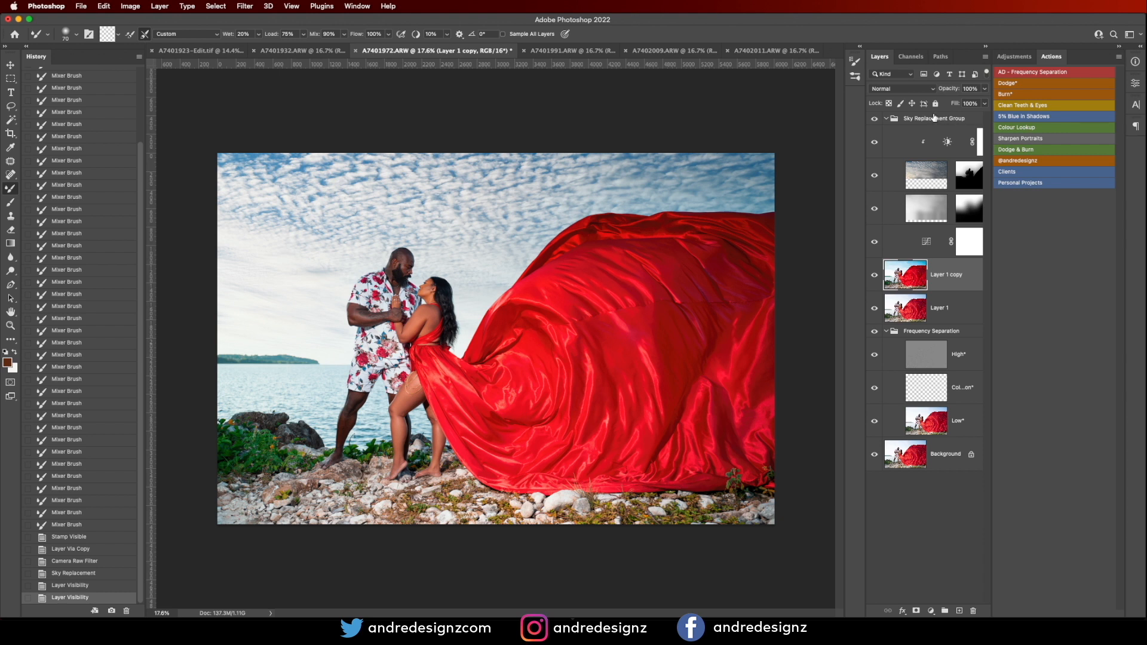
Step: Run the Dodge* action at the top of the Sky Replacement Group and set the Brush flow to 1%
left_click(966, 118)
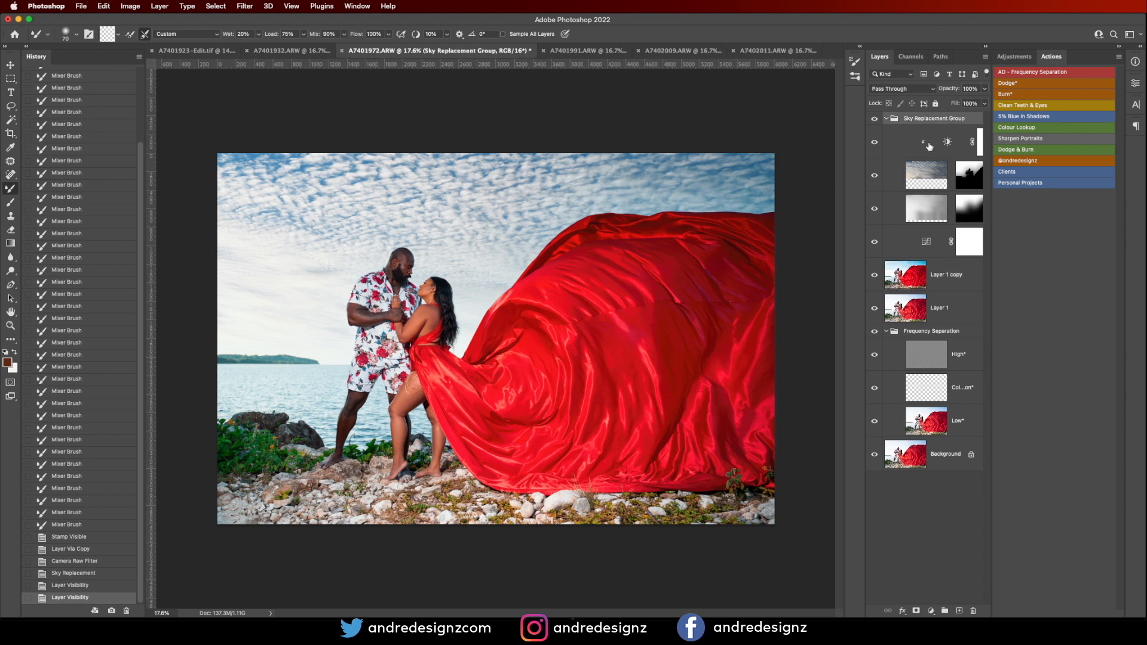
left_click(1012, 82)
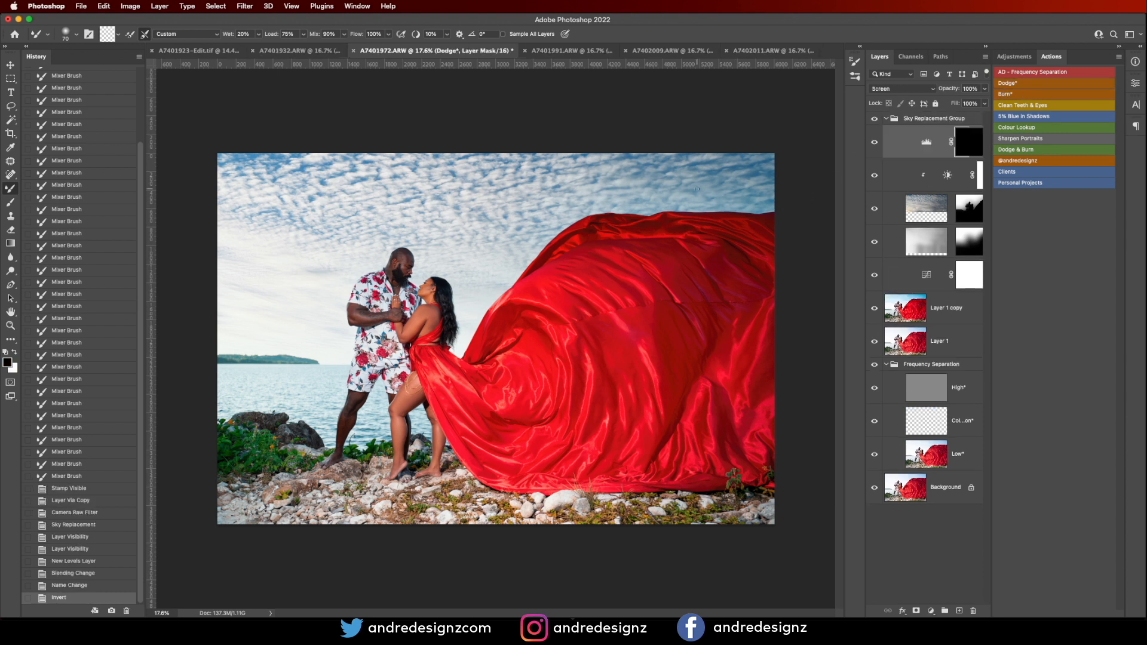
key("b")
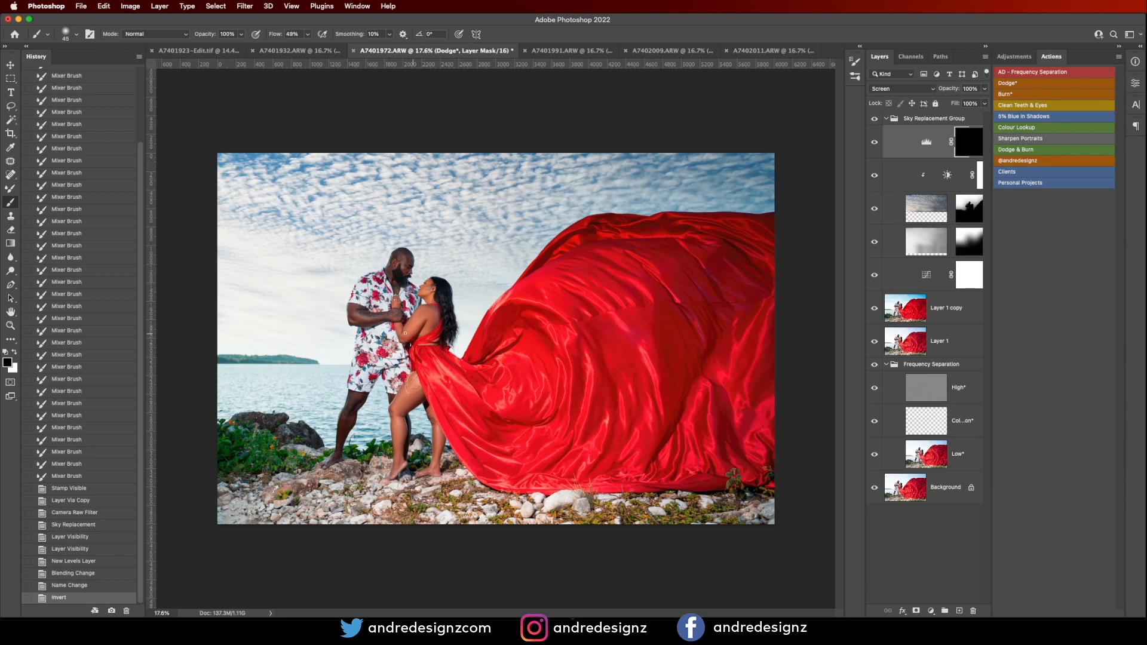
left_click(308, 34)
left_click_drag(308, 45, 275, 49)
left_click(309, 123)
Step: Brighten the woman's thigh, lower leg and upper back by painting white on the Dodge* mask with a 125-pixel brush
key("bracketright")
key("bracketright")
key("bracketright")
key("bracketright")
left_click(410, 391)
left_click(16, 353)
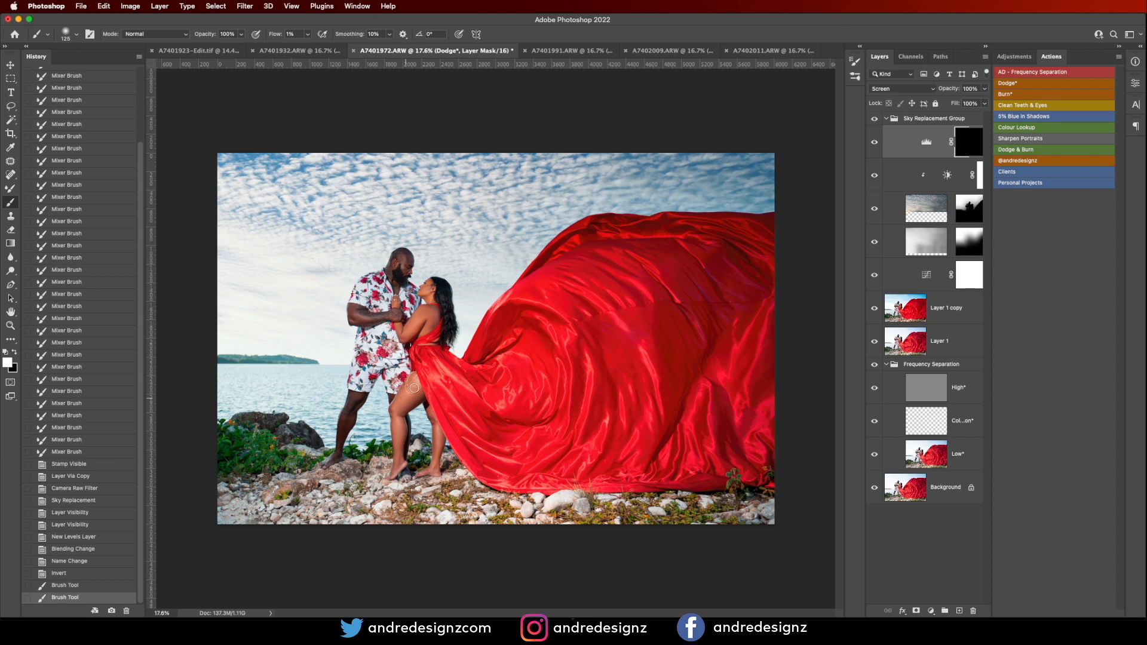
left_click(413, 390)
left_click_drag(398, 424, 396, 433)
mouse_move(425, 312)
left_mouse_down()
mouse_move(411, 331)
mouse_move(429, 318)
left_mouse_up()
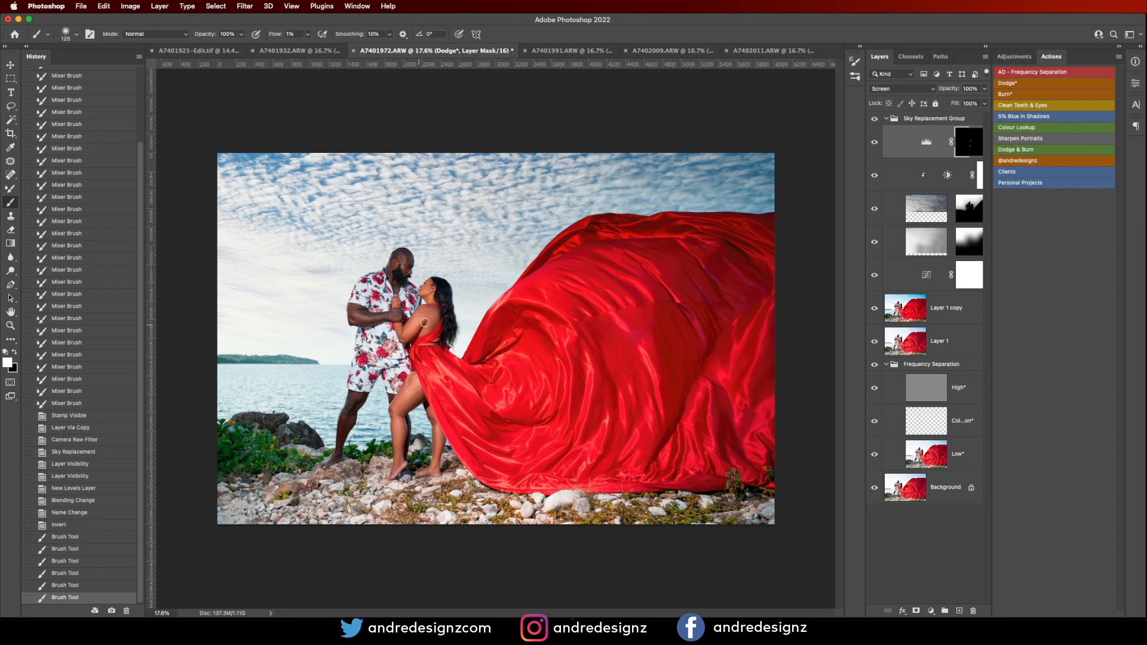
left_click(1032, 162)
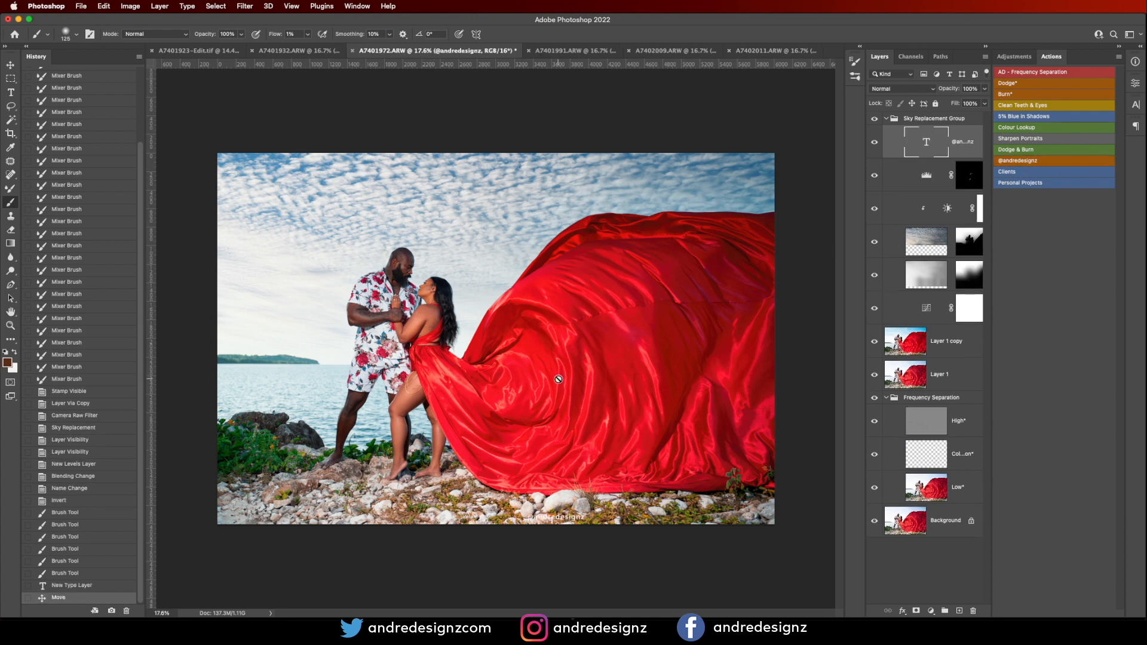
left_click_drag(586, 526, 293, 346)
double_click(928, 141)
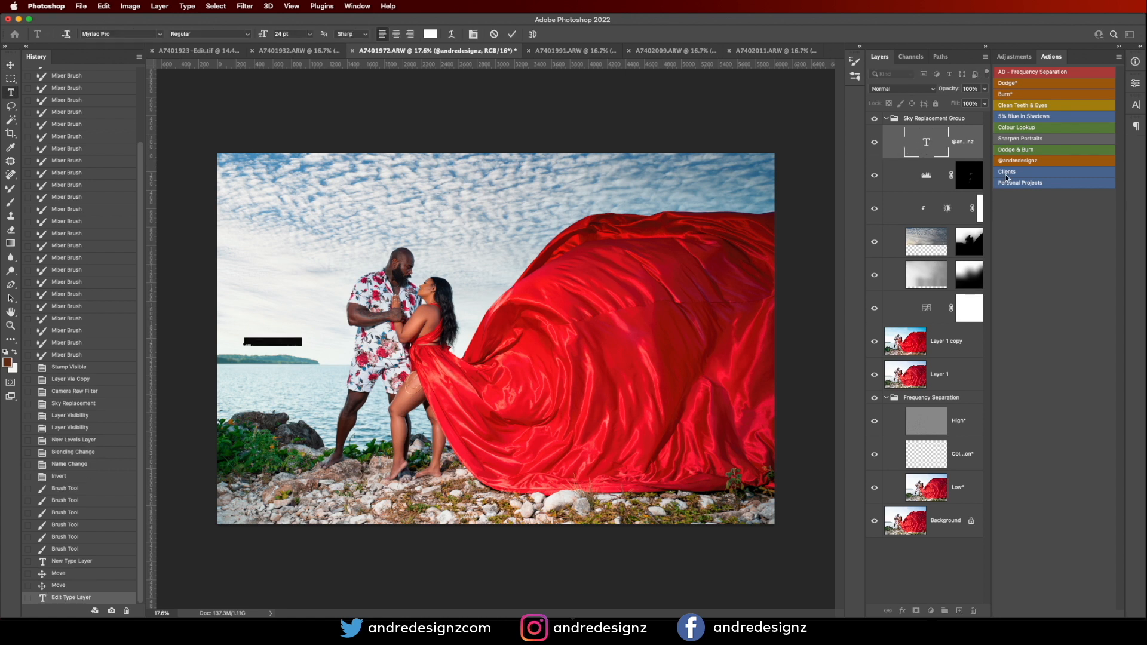
left_click(431, 34)
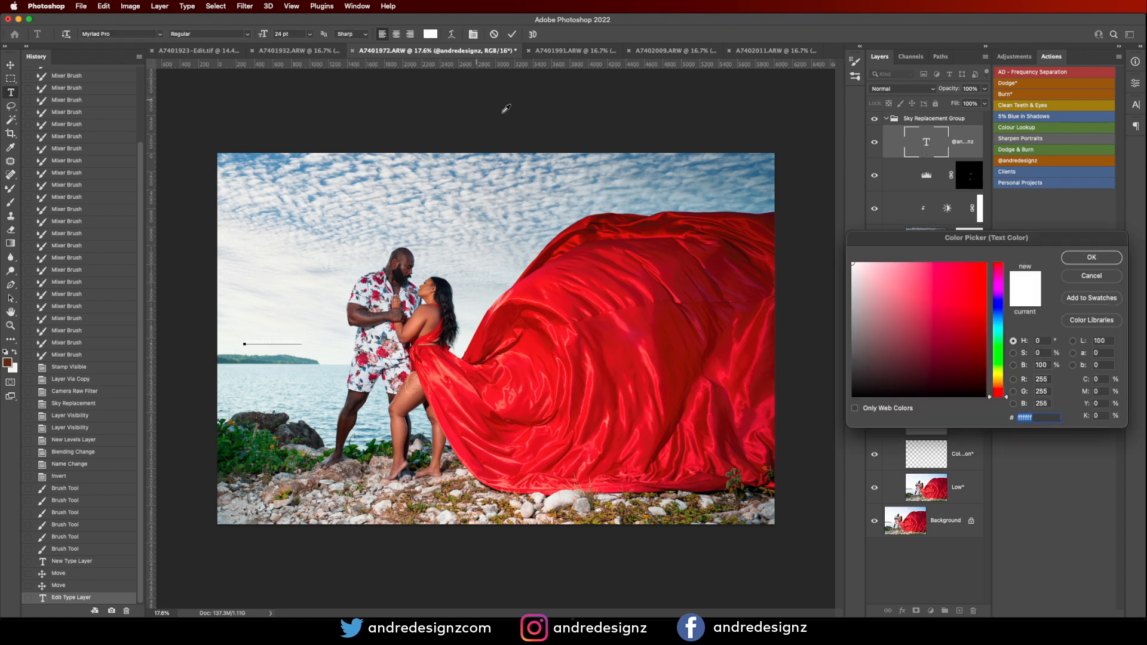
left_click(859, 395)
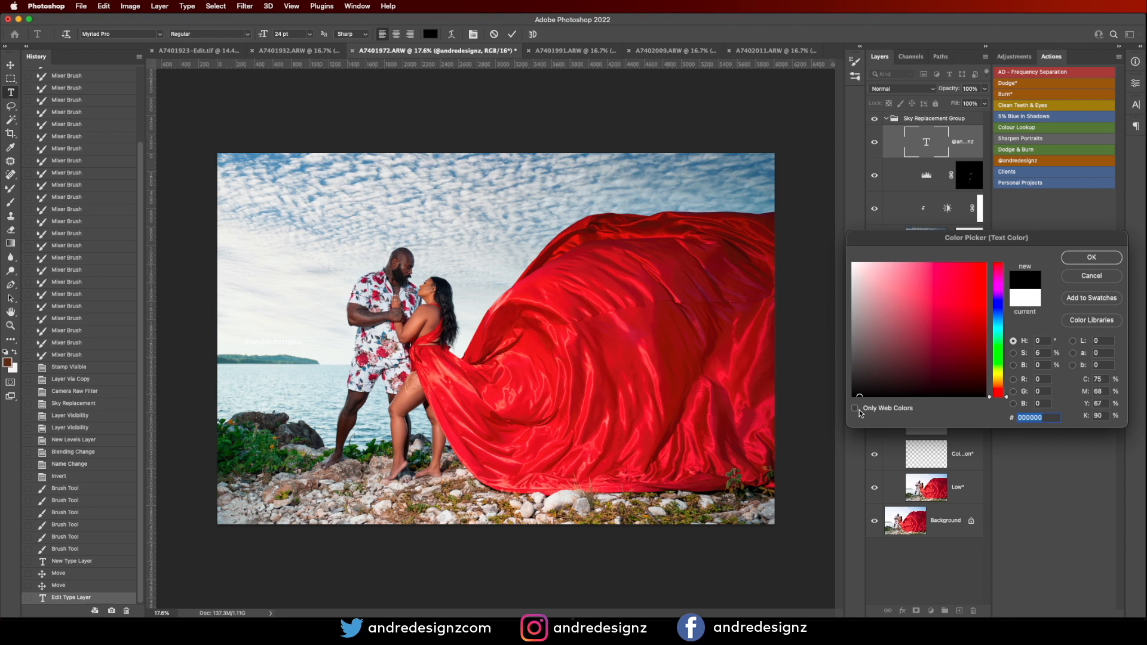
left_click(1093, 258)
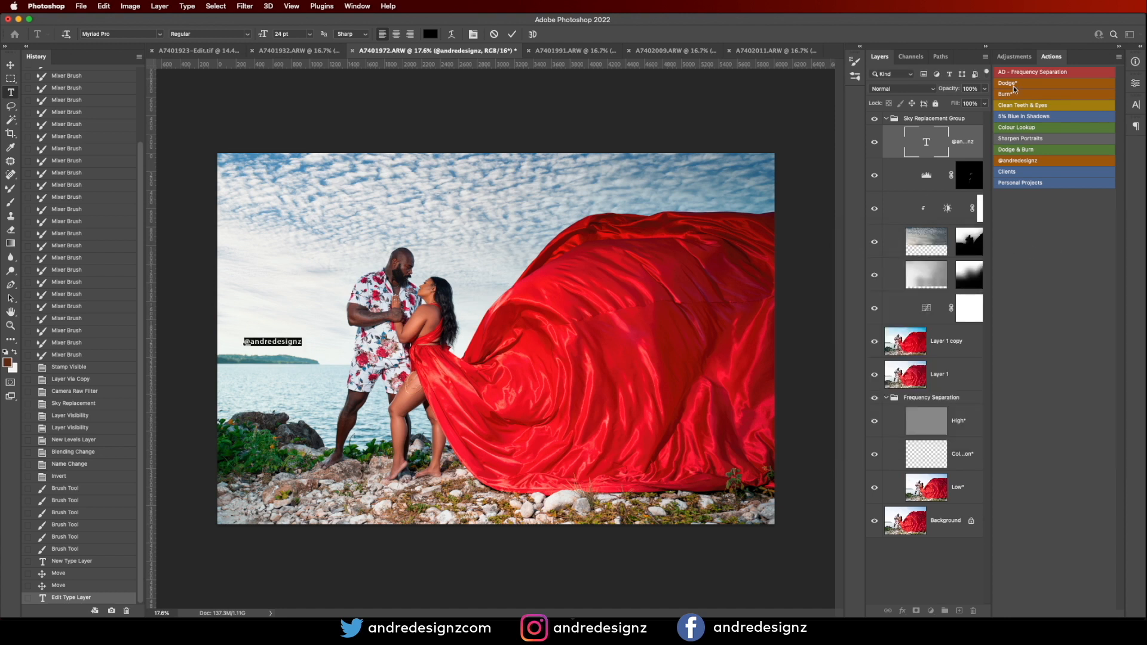
key("super+Return")
key("v")
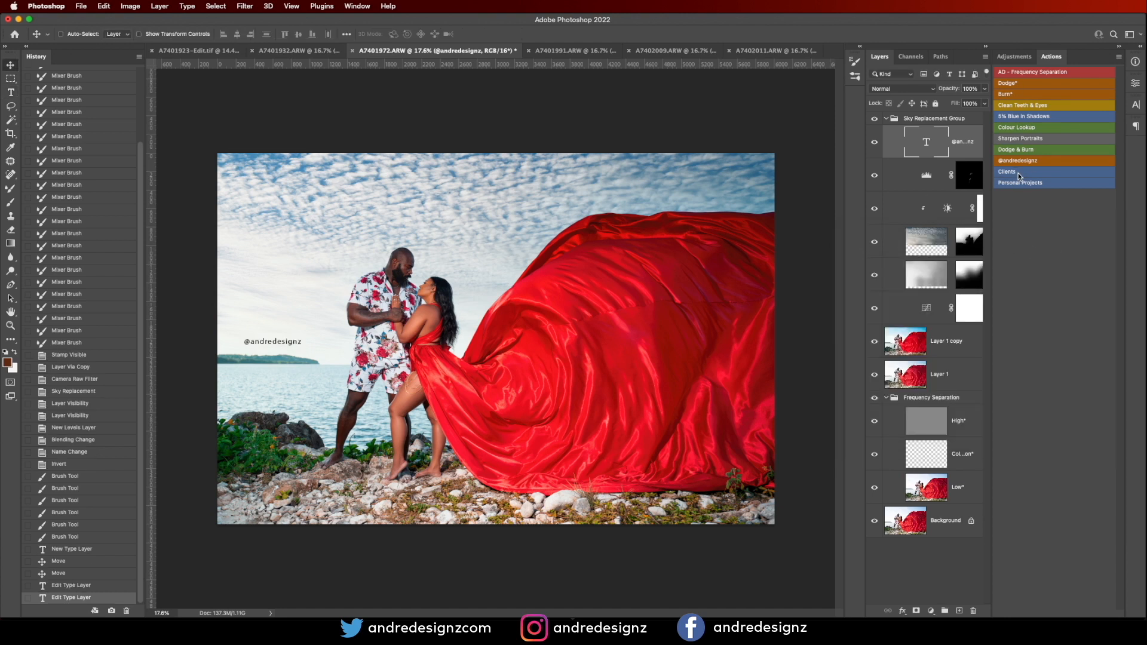
Step: Toggle the watermark text's visibility to compare, leave the layer hidden, and save the A7401972 document
left_click(875, 143)
left_click(874, 144)
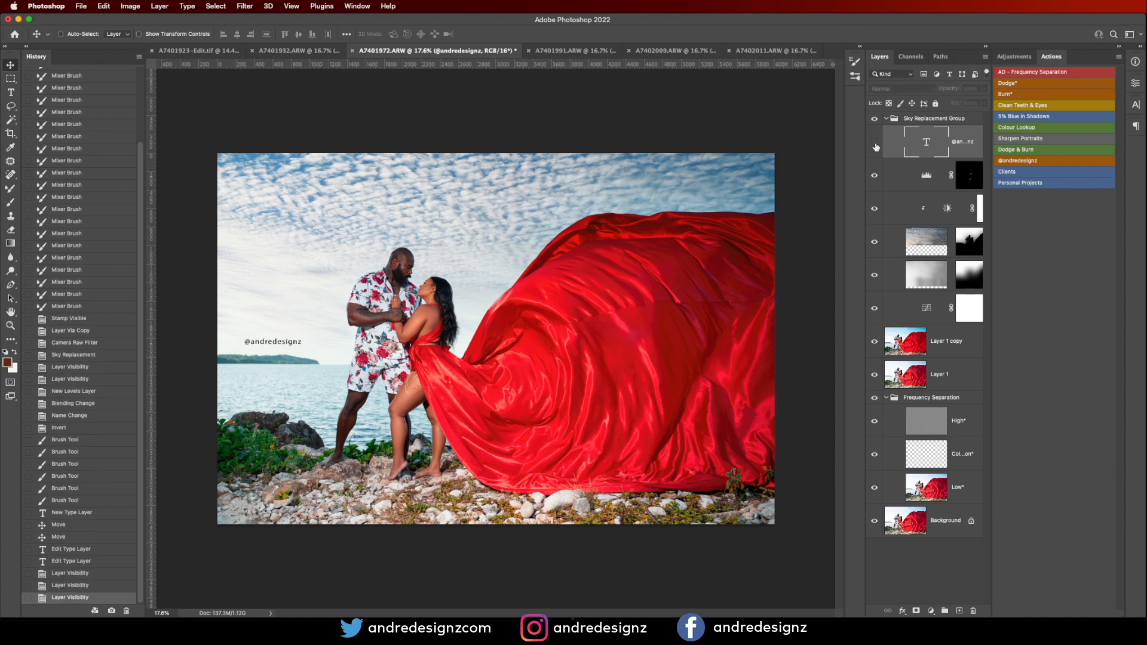
left_click(875, 143)
key("super+s")
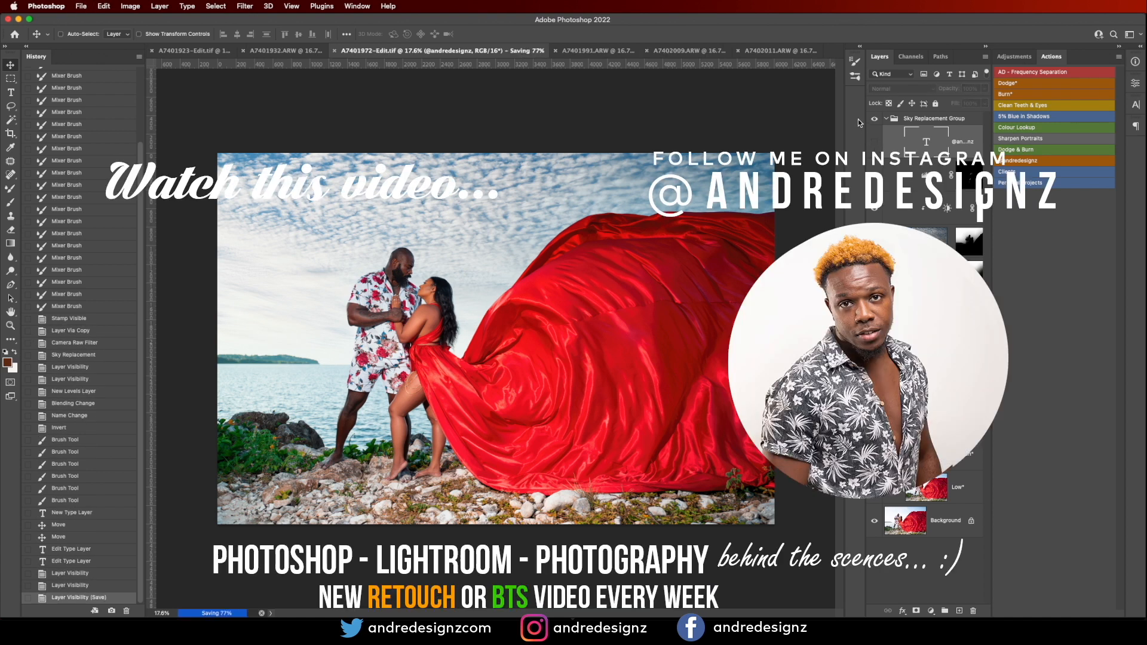